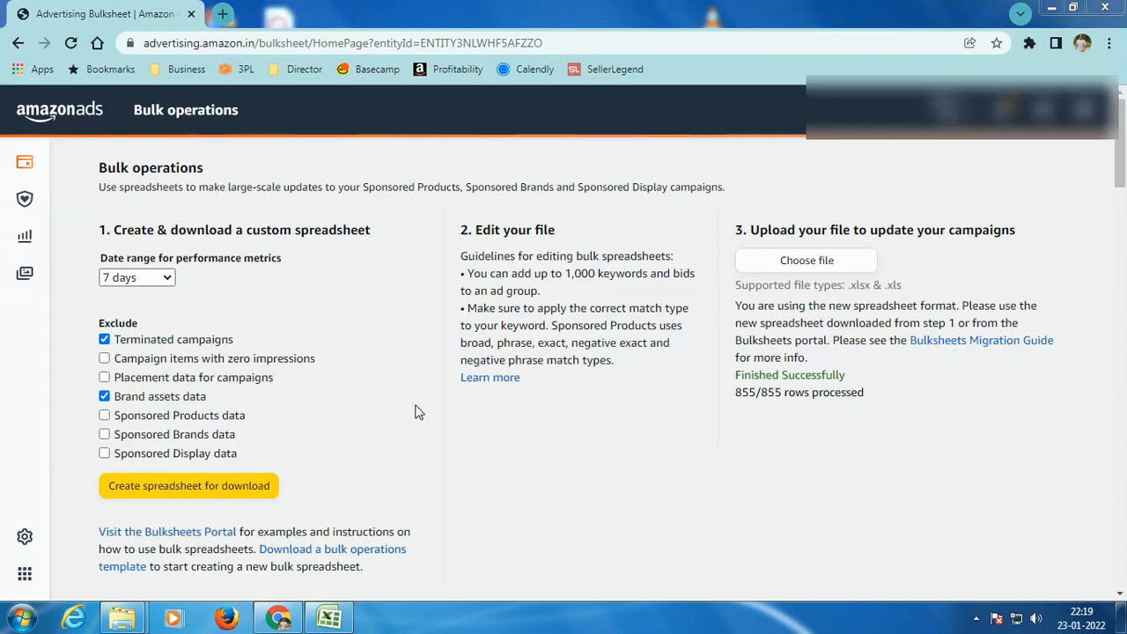
# Step: Set the date range for performance metrics to 7 days and review the exclusion options for the custom spreadsheet
pyautogui.click(167, 278)
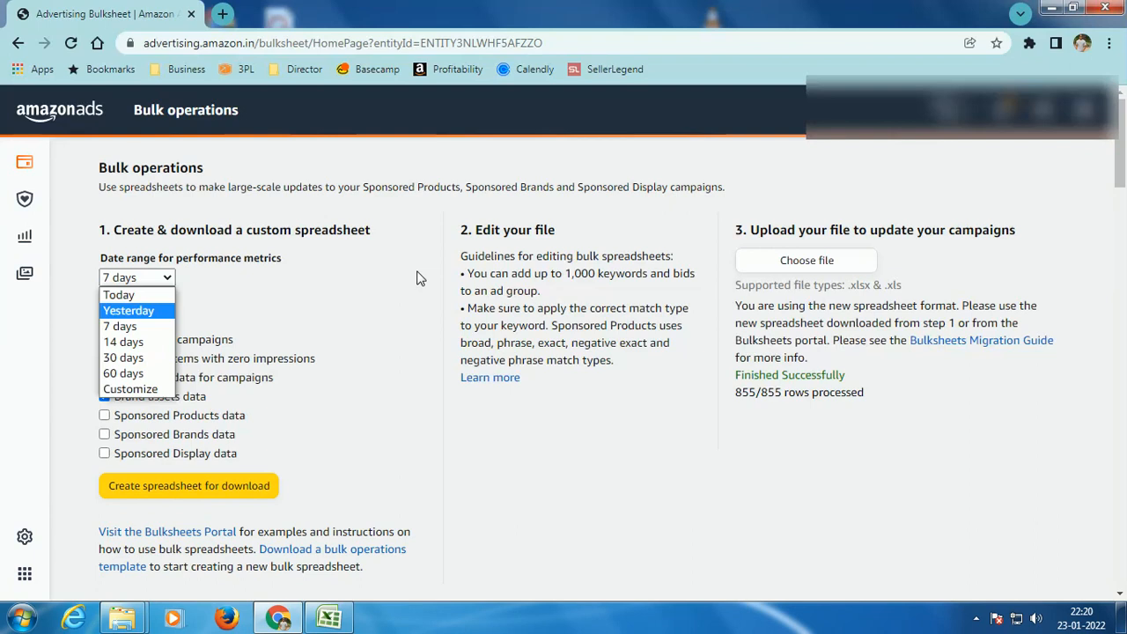
pyautogui.click(151, 327)
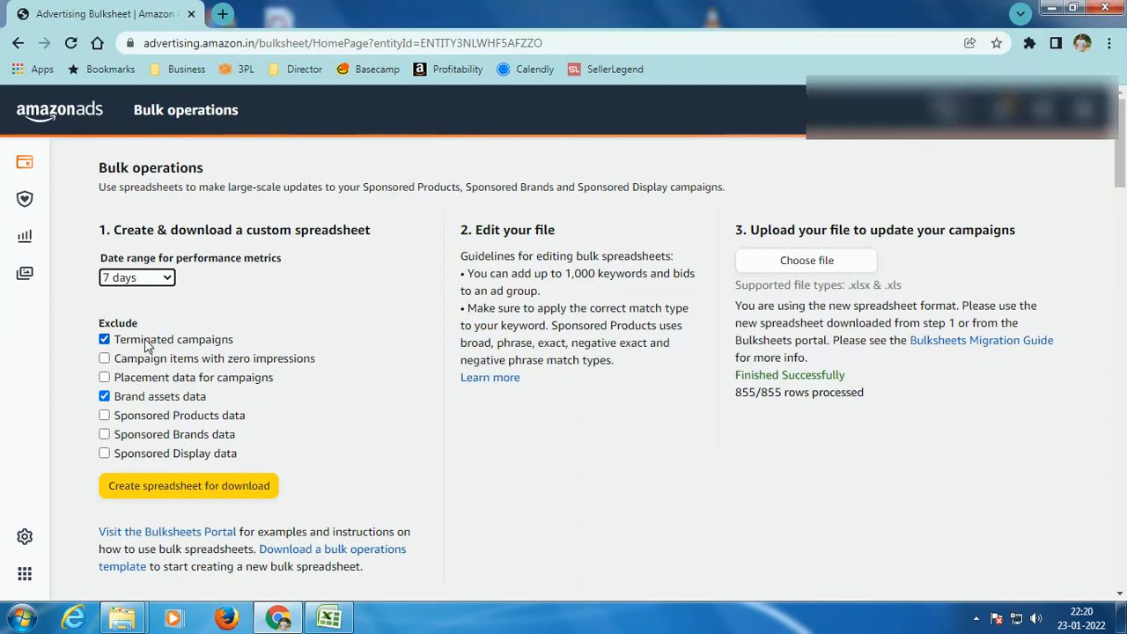
pyautogui.moveTo(136, 401)
pyautogui.moveTo(184, 382)
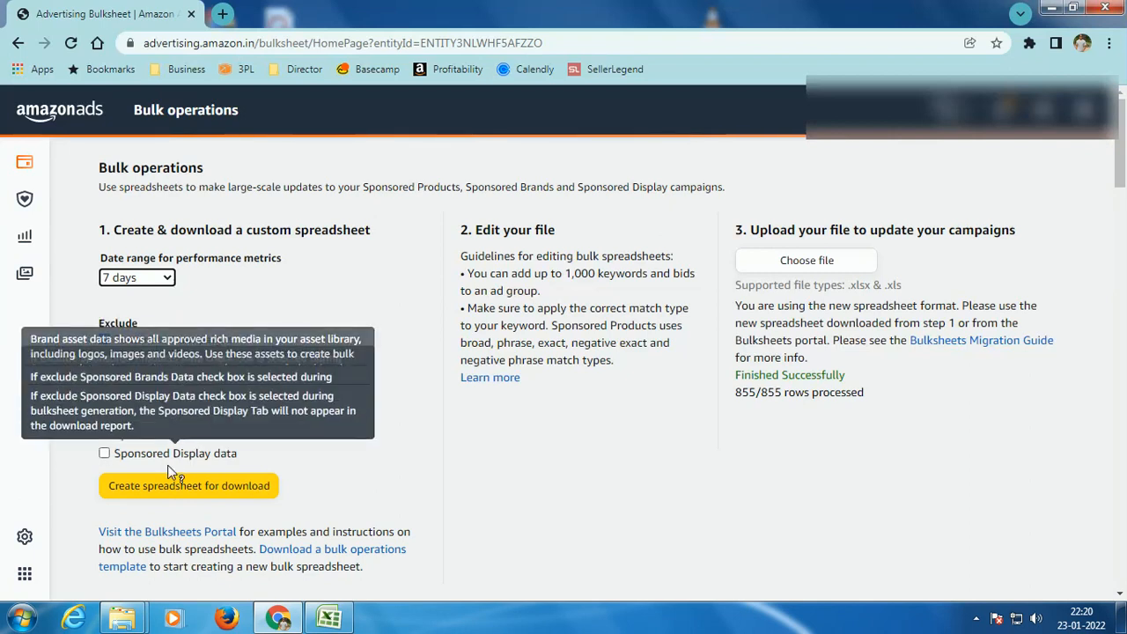
# Step: Switch to the Bulk Operations_YT workbook in Excel and examine the Sponsored Products Campaigns columns, from Record Type through bids, statuses, performance metrics and placement
pyautogui.click(330, 618)
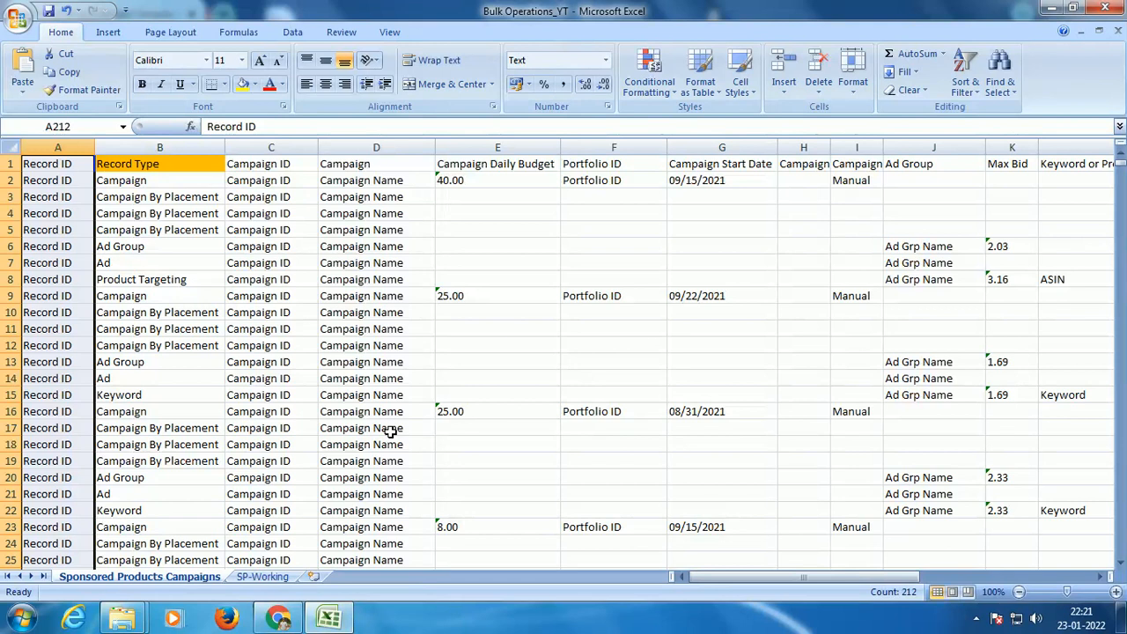
pyautogui.click(185, 147)
pyautogui.click(287, 144)
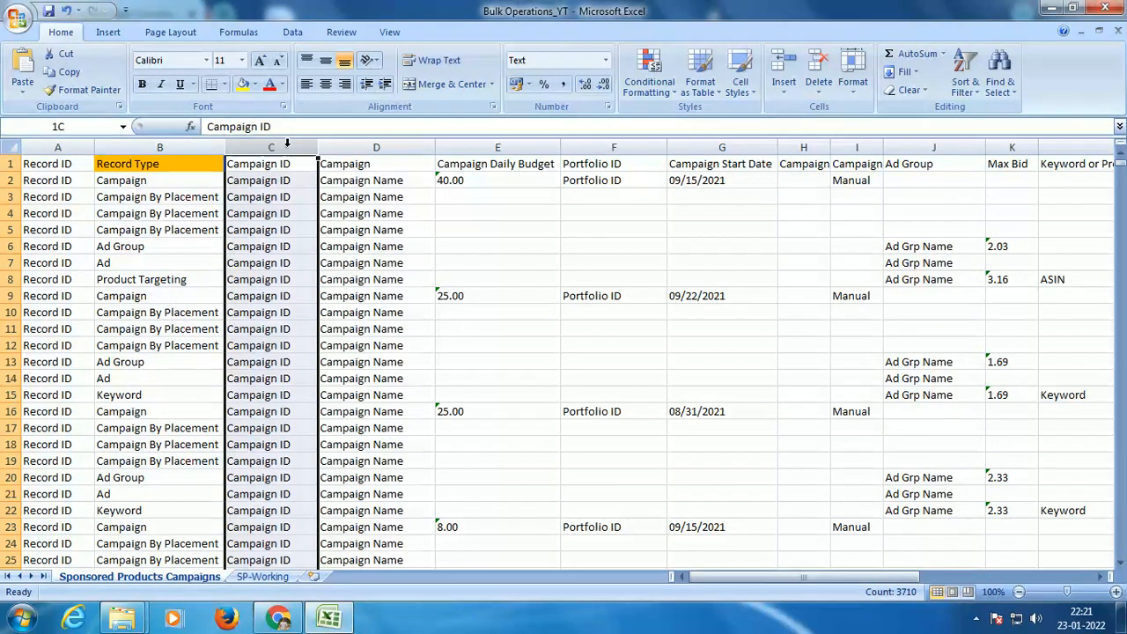
pyautogui.click(376, 147)
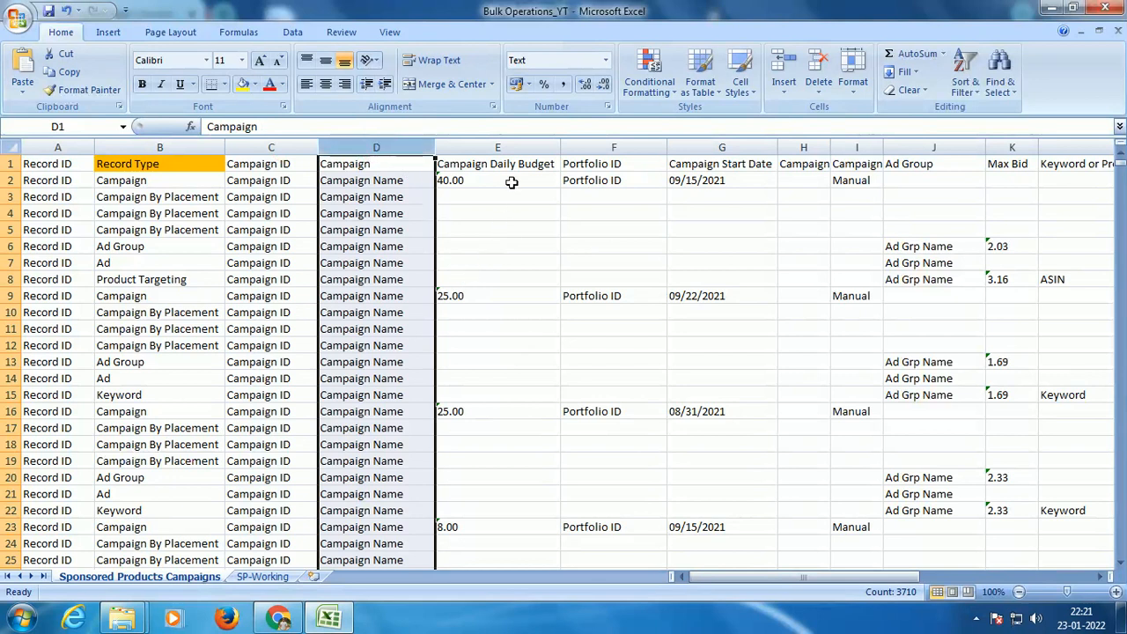
pyautogui.click(497, 146)
pyautogui.moveTo(725, 575); pyautogui.dragTo(783, 583)
pyautogui.click(442, 147)
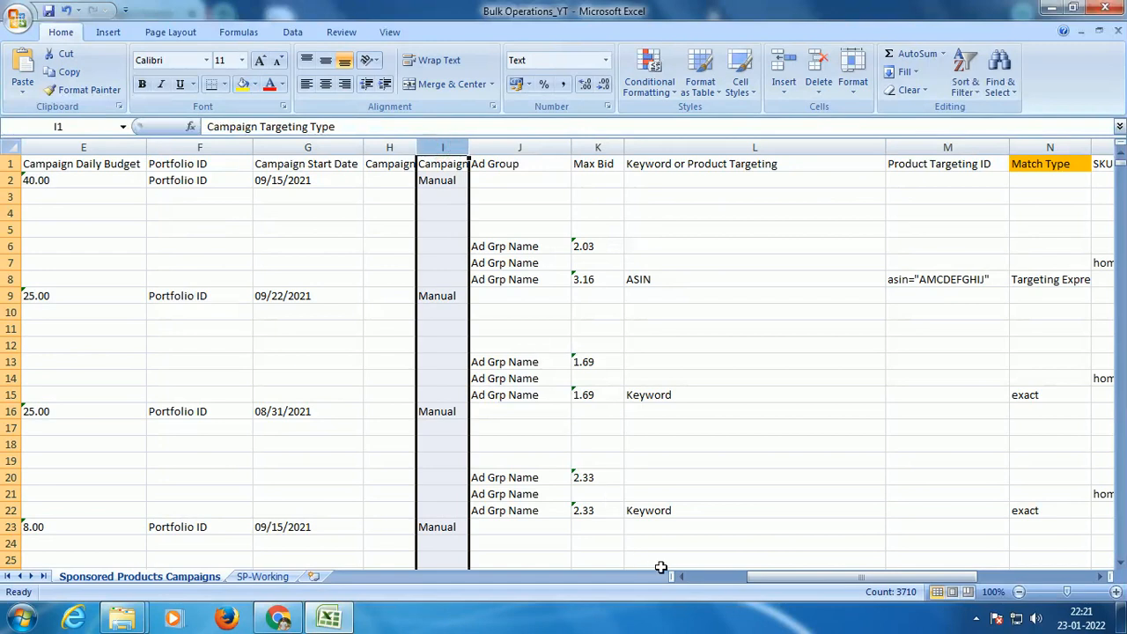
pyautogui.moveTo(763, 577); pyautogui.dragTo(772, 577)
pyautogui.click(473, 148)
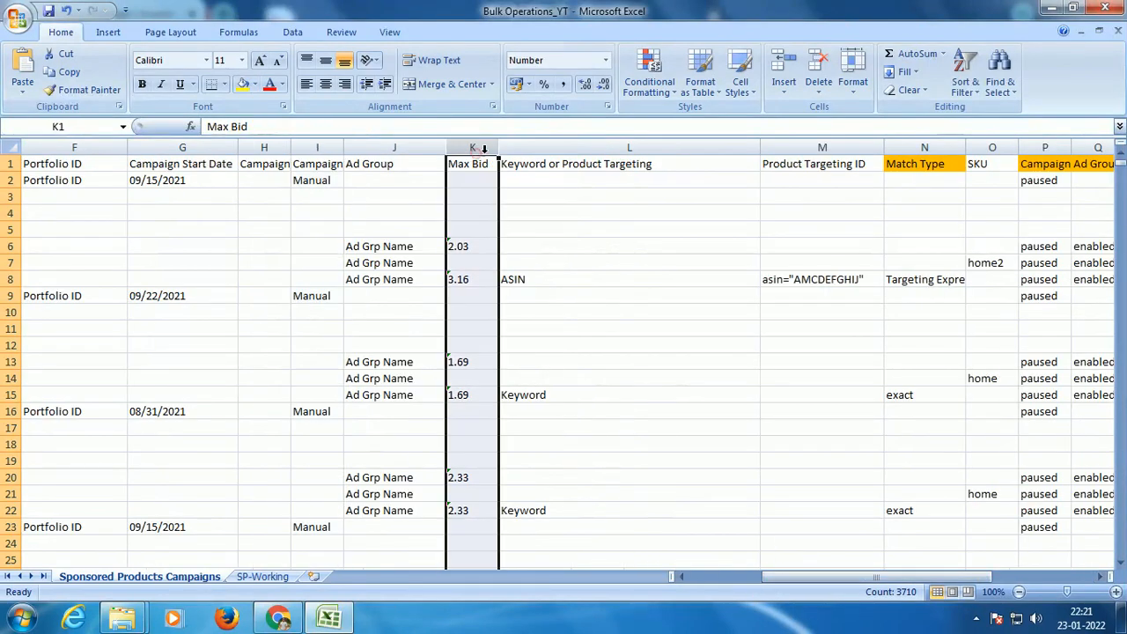
pyautogui.click(710, 148)
pyautogui.moveTo(814, 580); pyautogui.dragTo(886, 589)
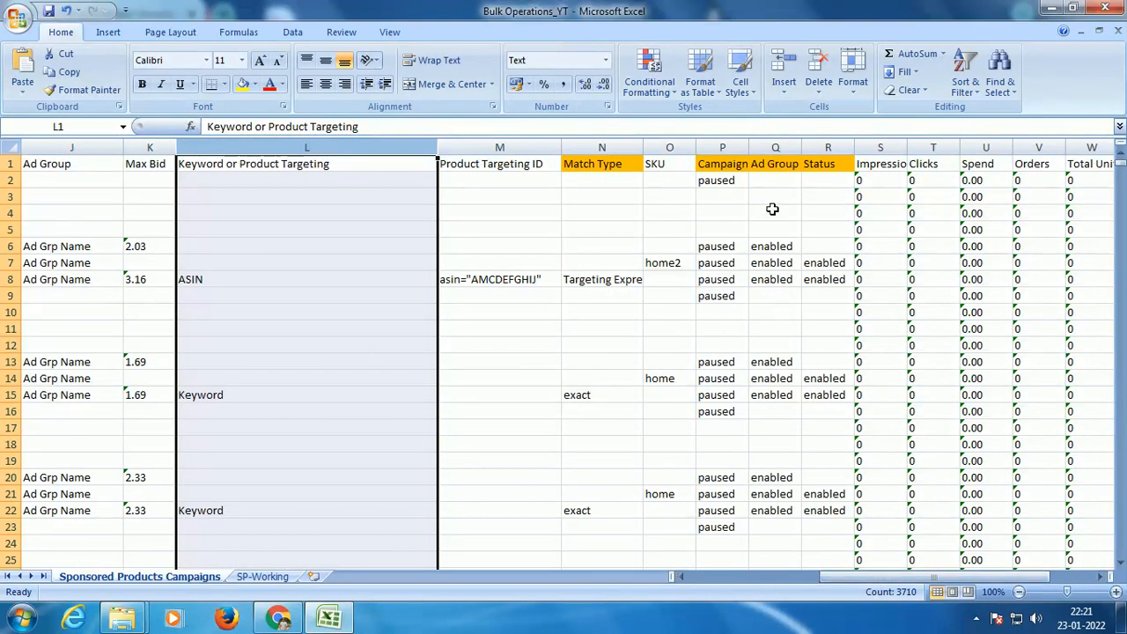
pyautogui.click(777, 147)
pyautogui.click(828, 147)
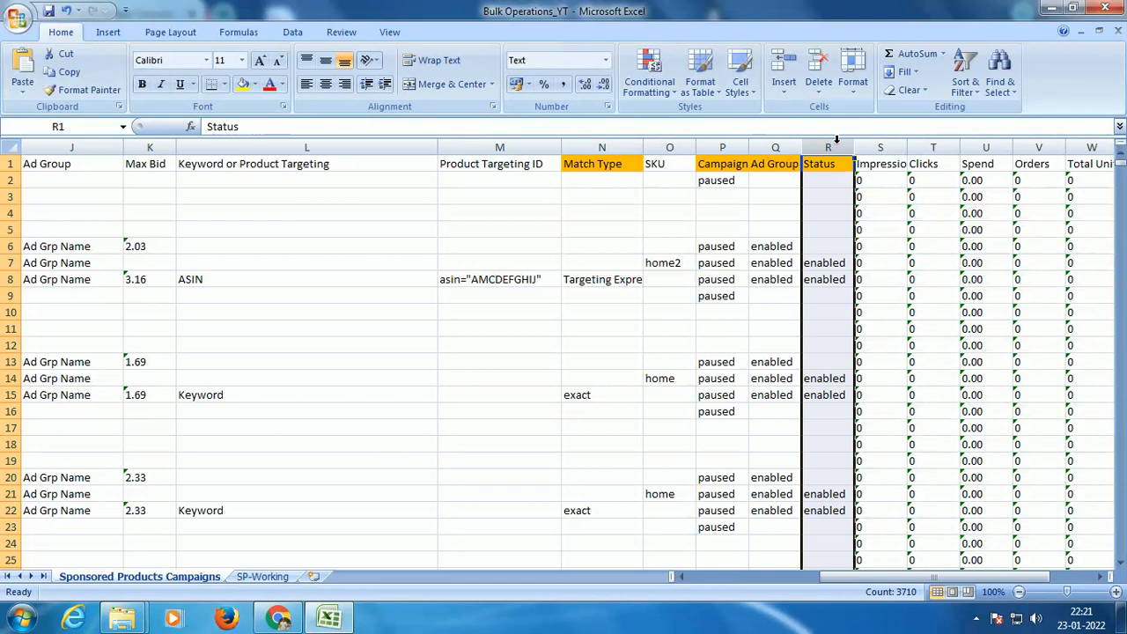
pyautogui.moveTo(859, 578); pyautogui.dragTo(902, 584)
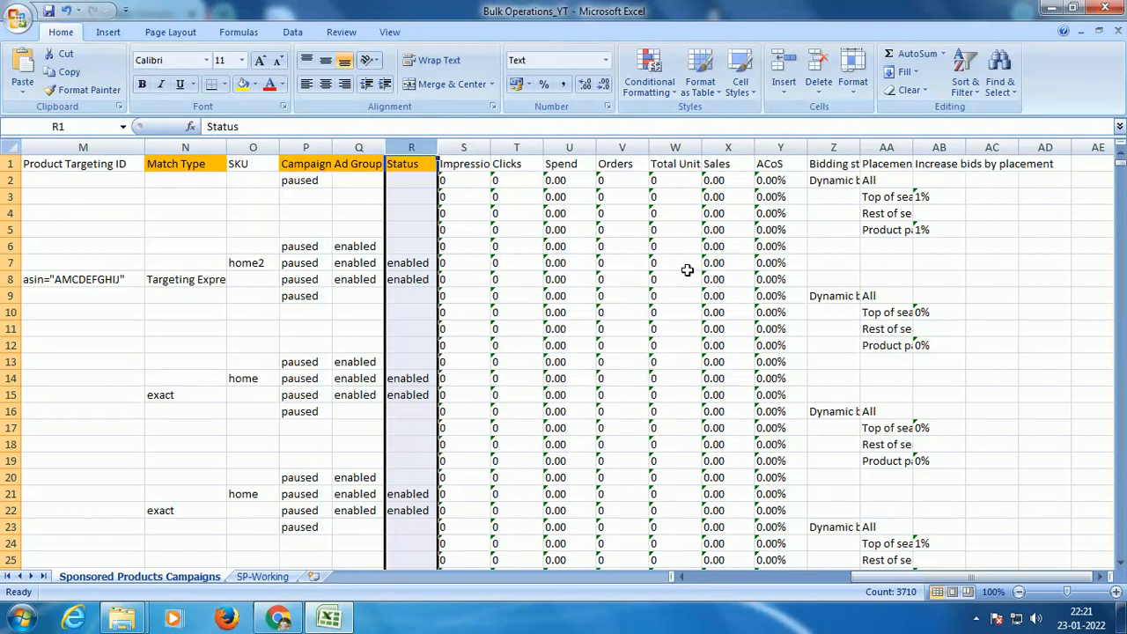
pyautogui.moveTo(866, 581); pyautogui.dragTo(672, 579)
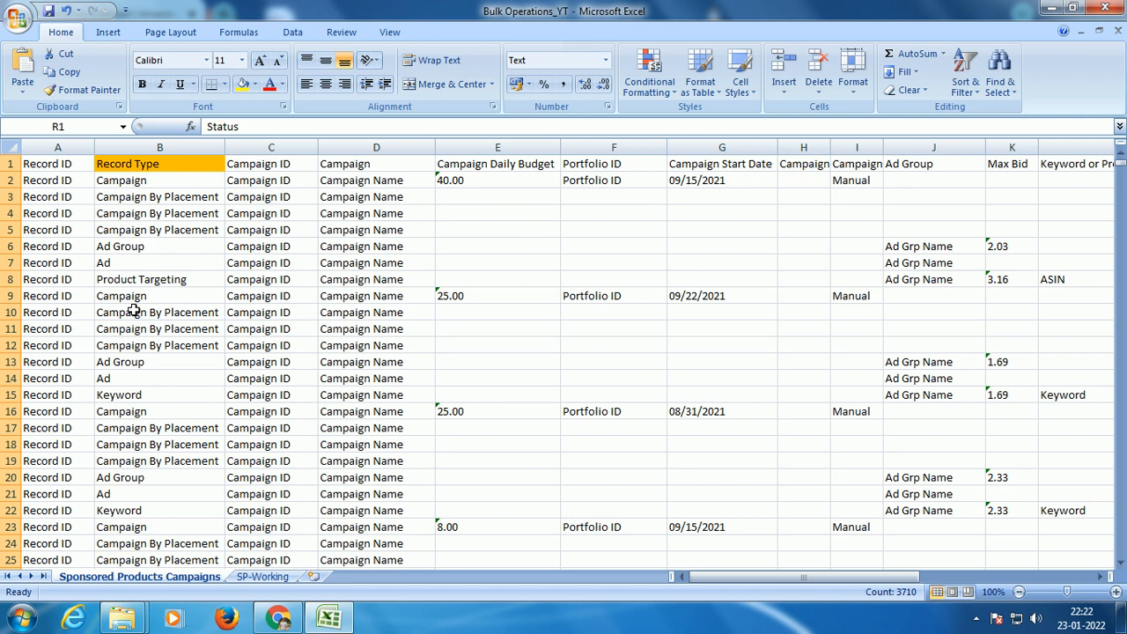
# Step: Add filters to the header row and filter Record Type to show only Keyword and Product Targeting
pyautogui.click(181, 170)
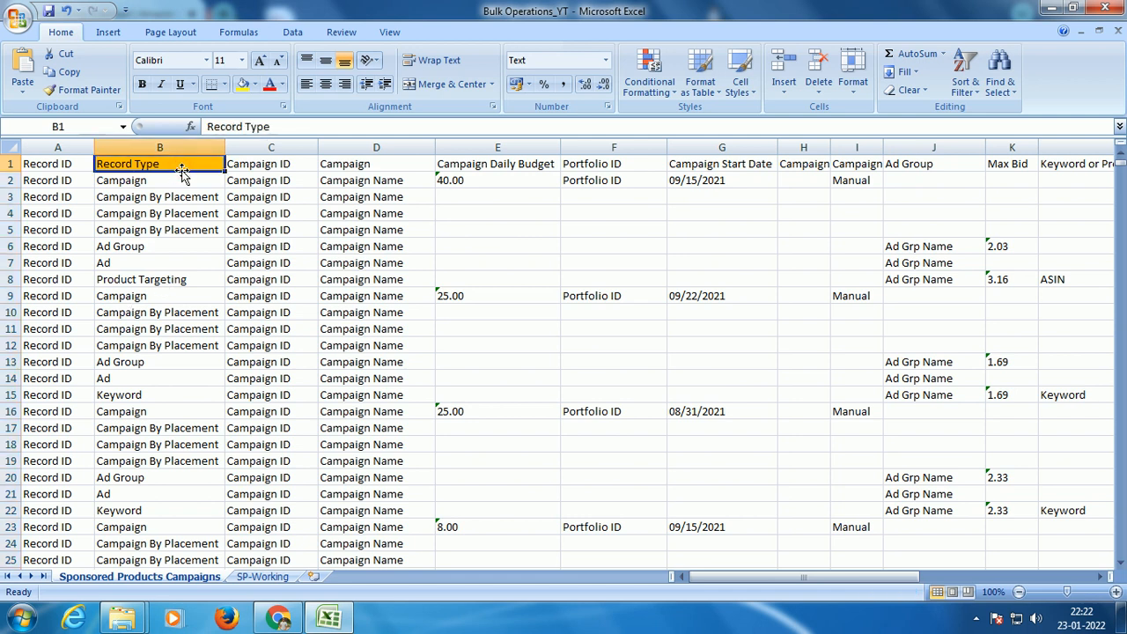
pyautogui.hotkey('ctrl', 'shift', 'l')
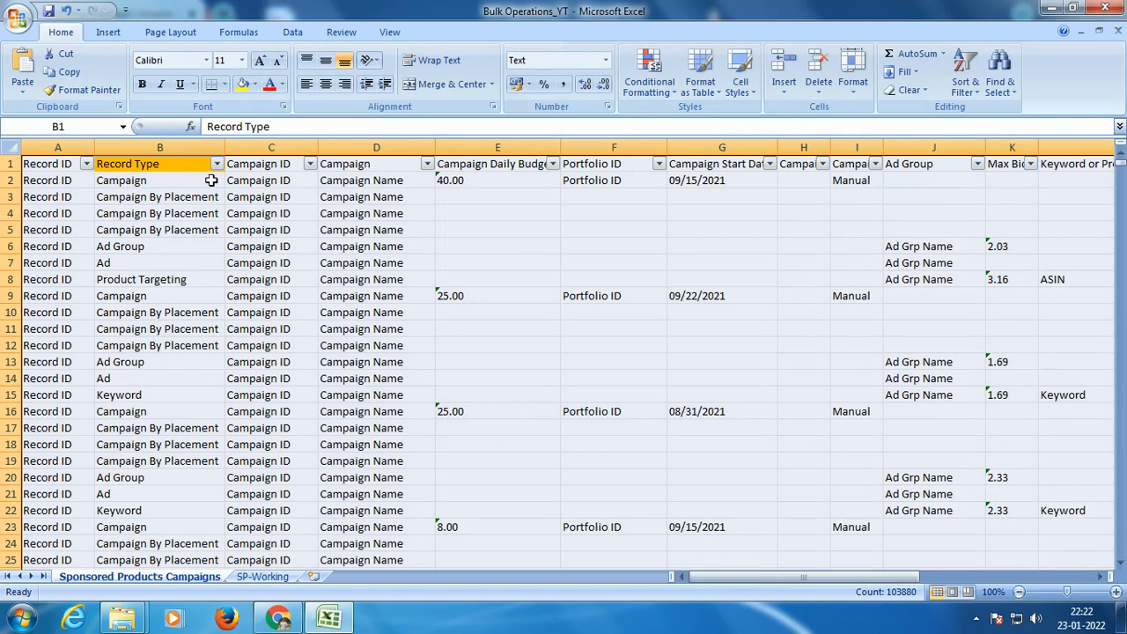
pyautogui.click(216, 168)
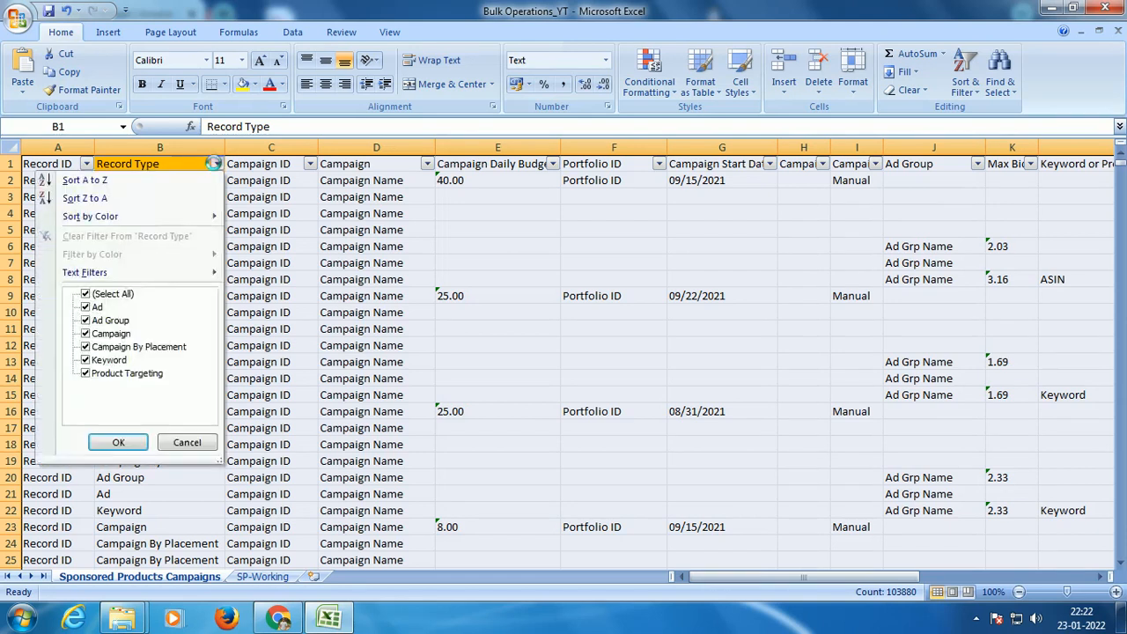
pyautogui.click(107, 294)
pyautogui.click(110, 360)
pyautogui.click(123, 373)
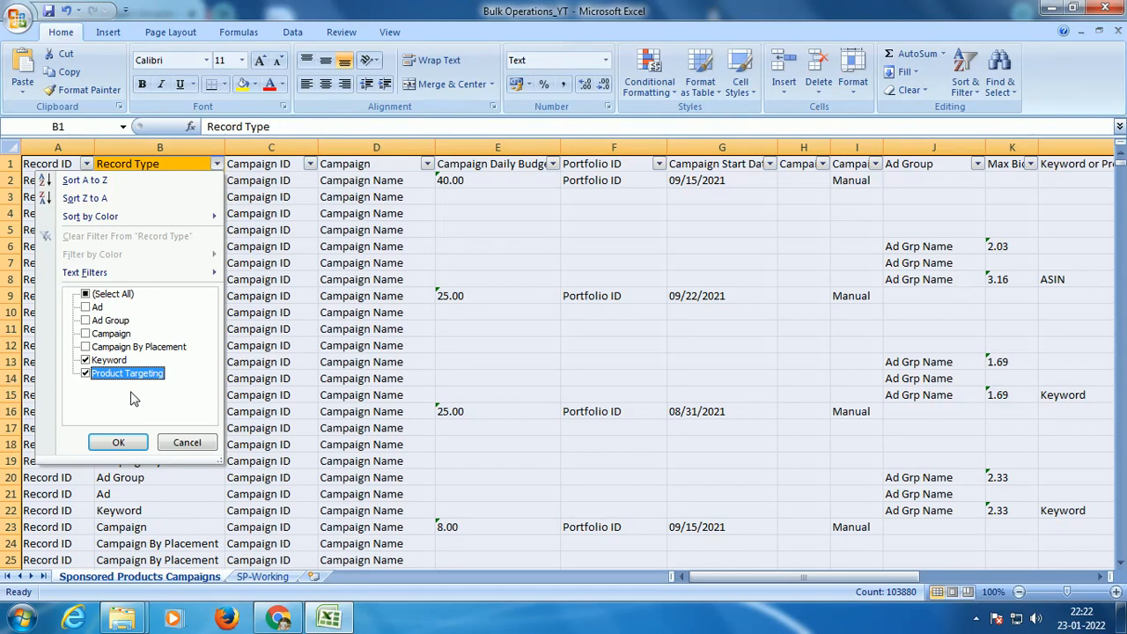
pyautogui.click(110, 442)
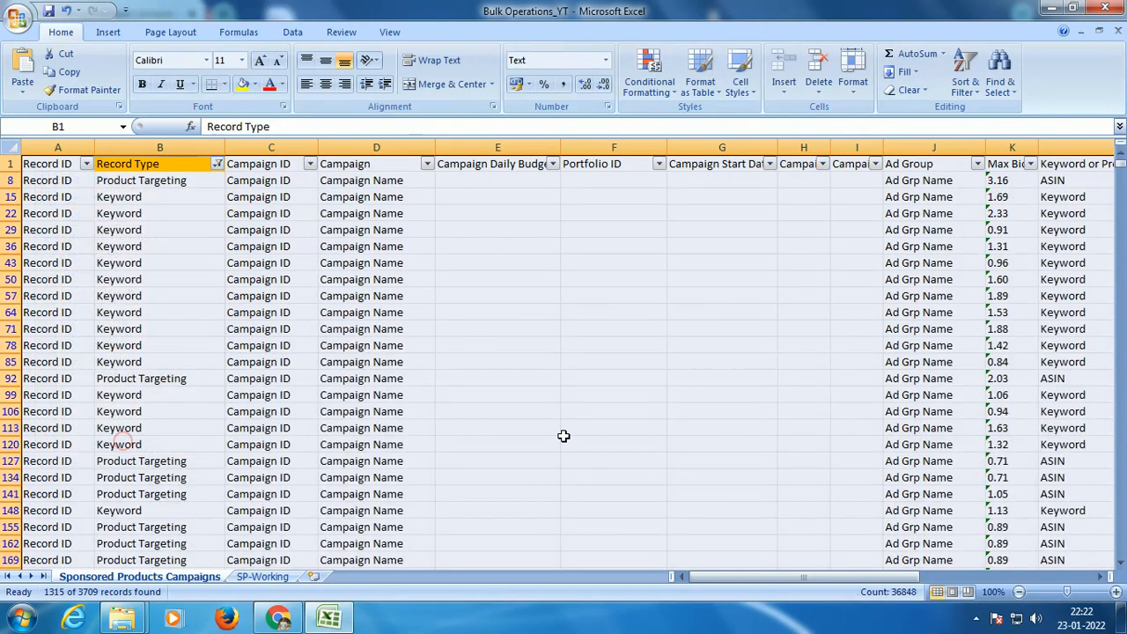
# Step: Filter Match Type to exclude negative exact, negative phrase and Negative Targeting Expression
pyautogui.moveTo(705, 576); pyautogui.dragTo(825, 590)
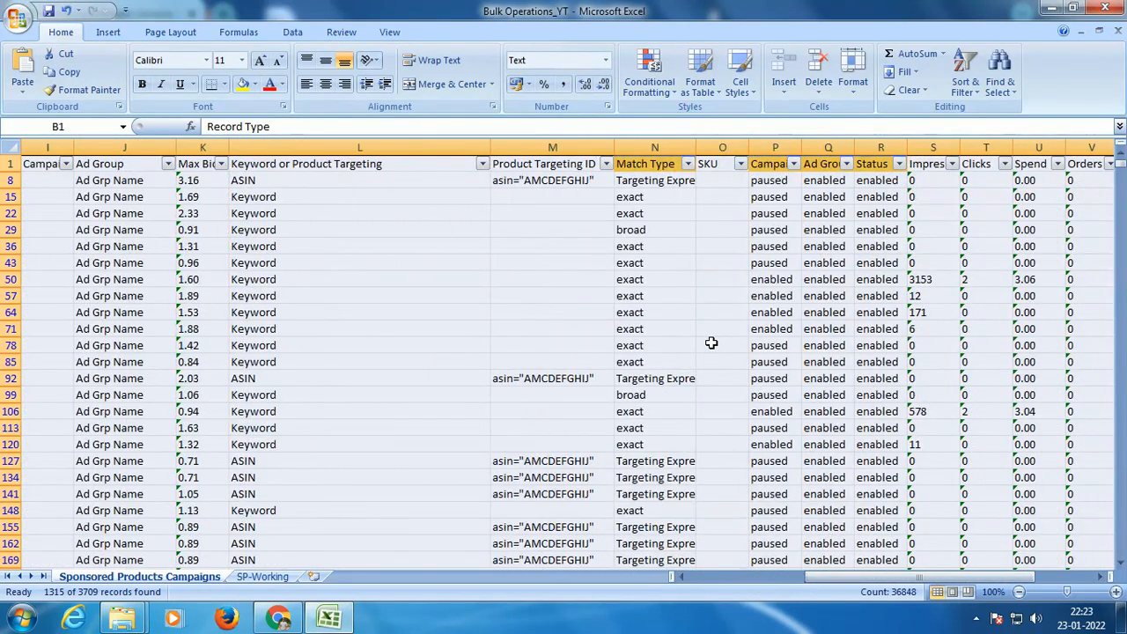
pyautogui.click(688, 163)
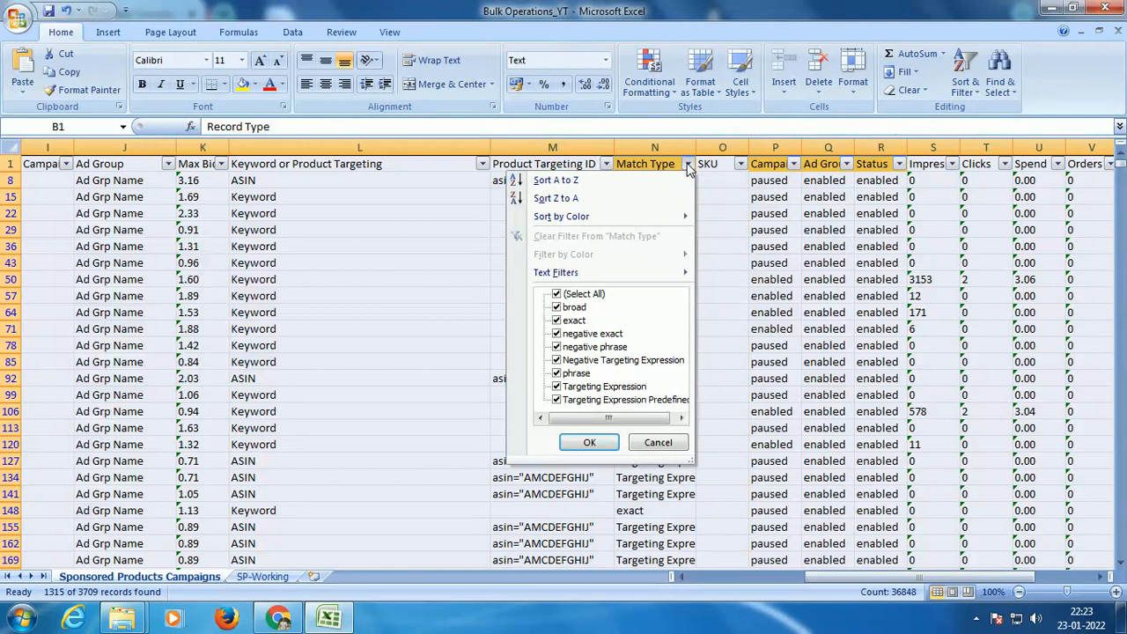
pyautogui.click(605, 334)
pyautogui.click(606, 347)
pyautogui.click(606, 362)
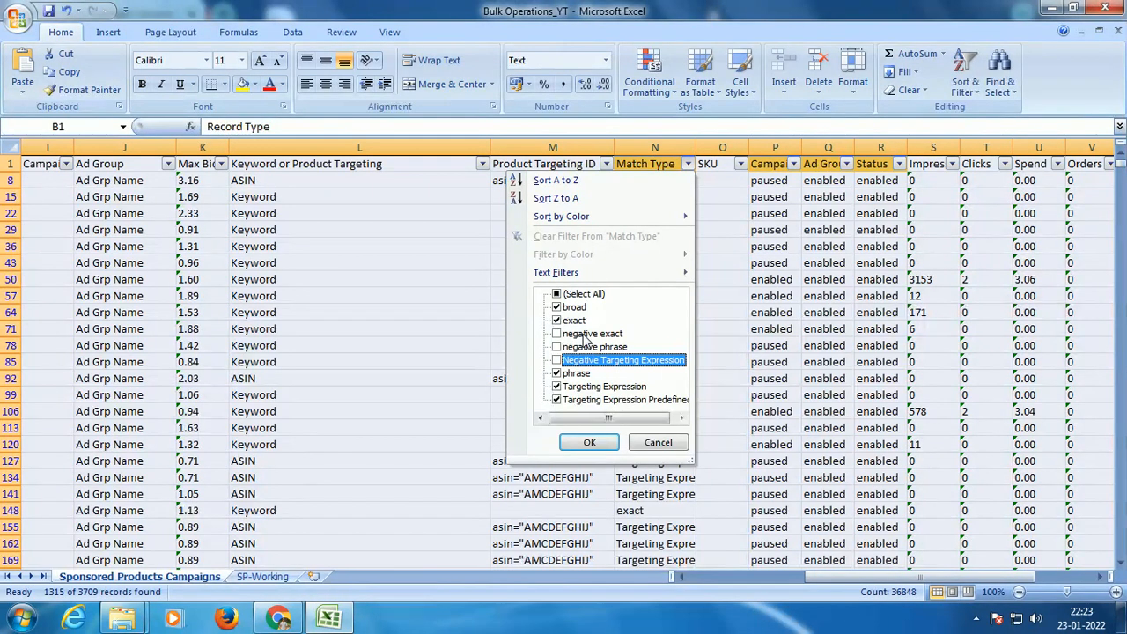
pyautogui.click(589, 444)
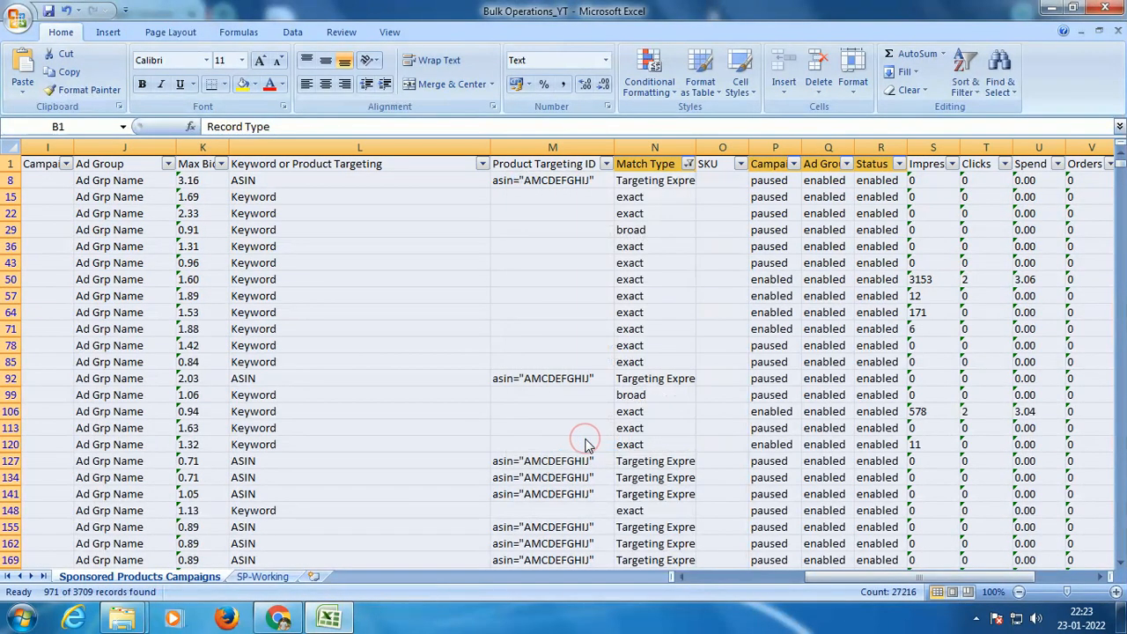
# Step: Filter Campaign Status to enabled only and check the available values in the Ad Group Status filter
pyautogui.moveTo(815, 576); pyautogui.dragTo(841, 575)
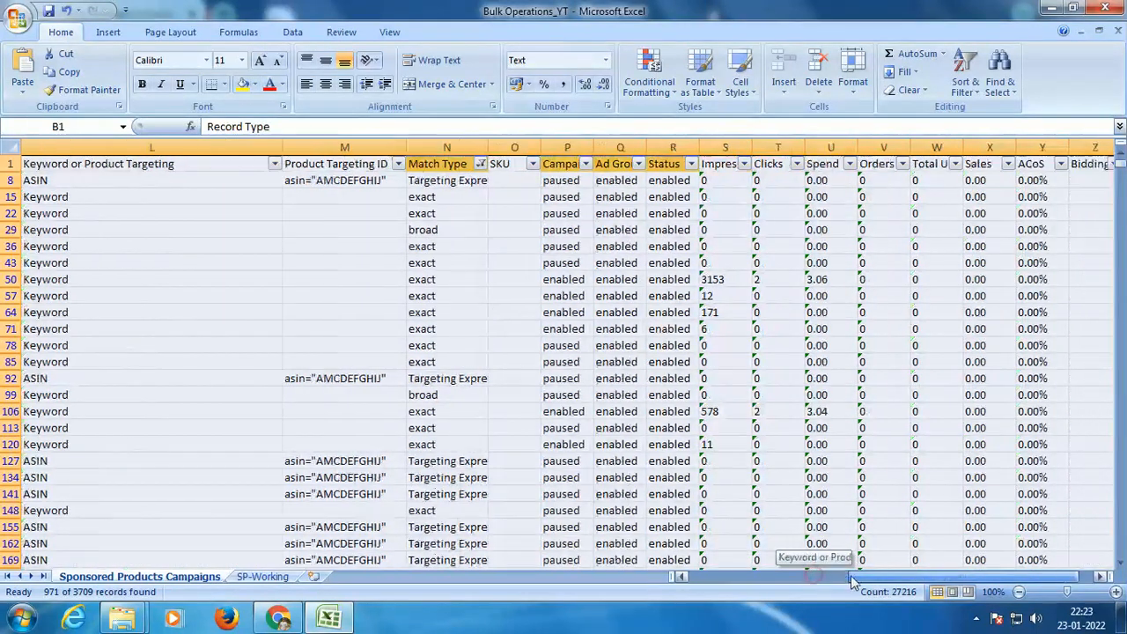
pyautogui.click(586, 164)
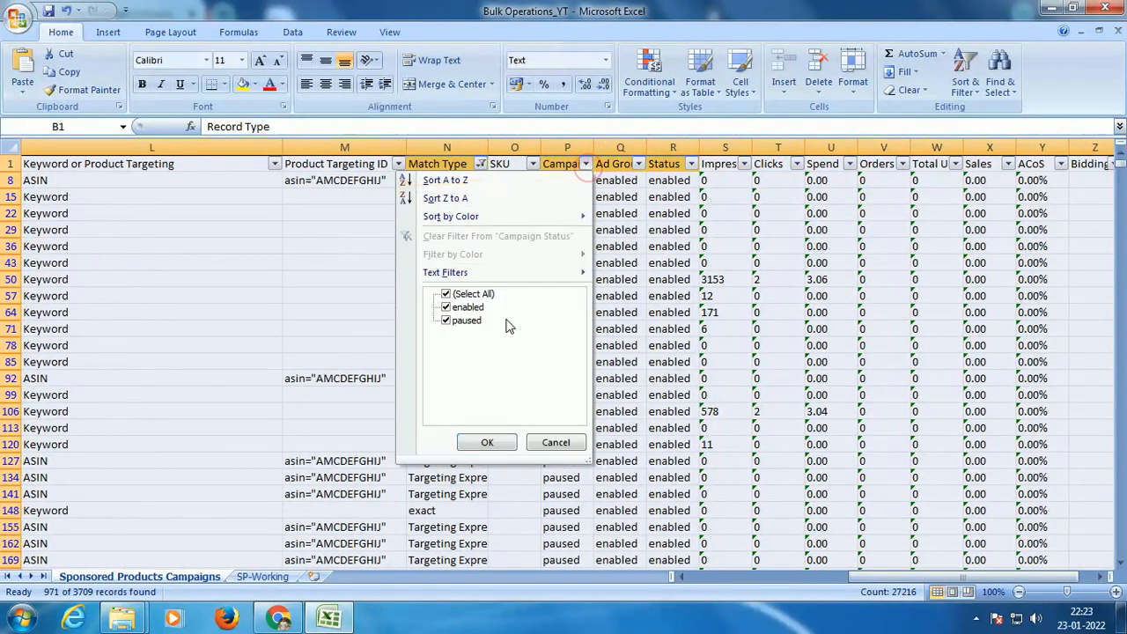
pyautogui.click(468, 321)
pyautogui.click(487, 442)
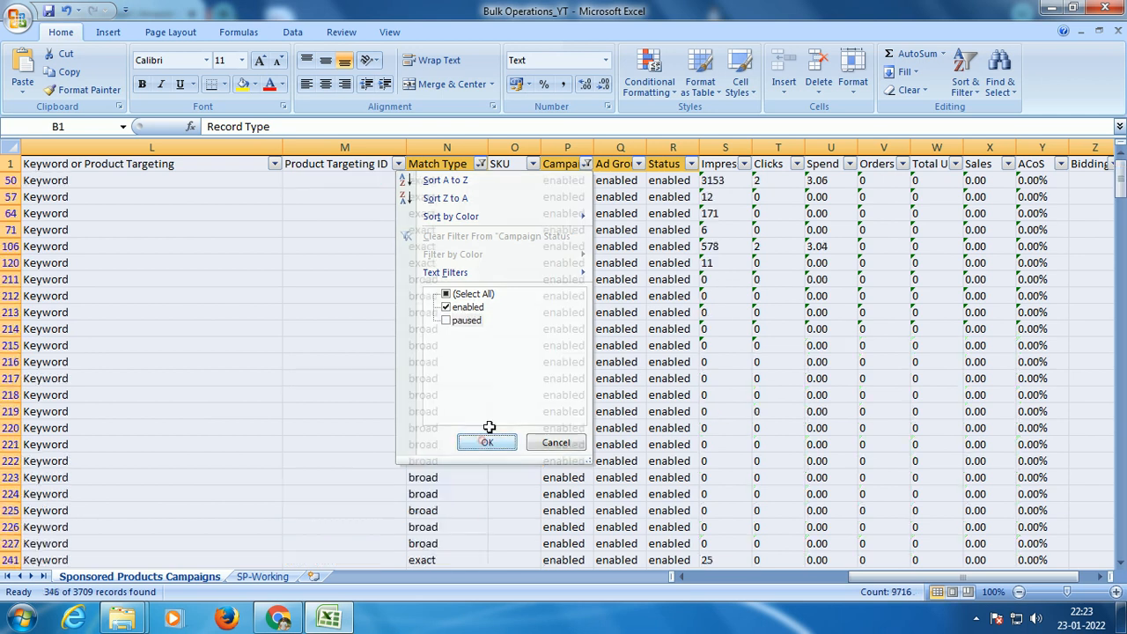
pyautogui.click(637, 164)
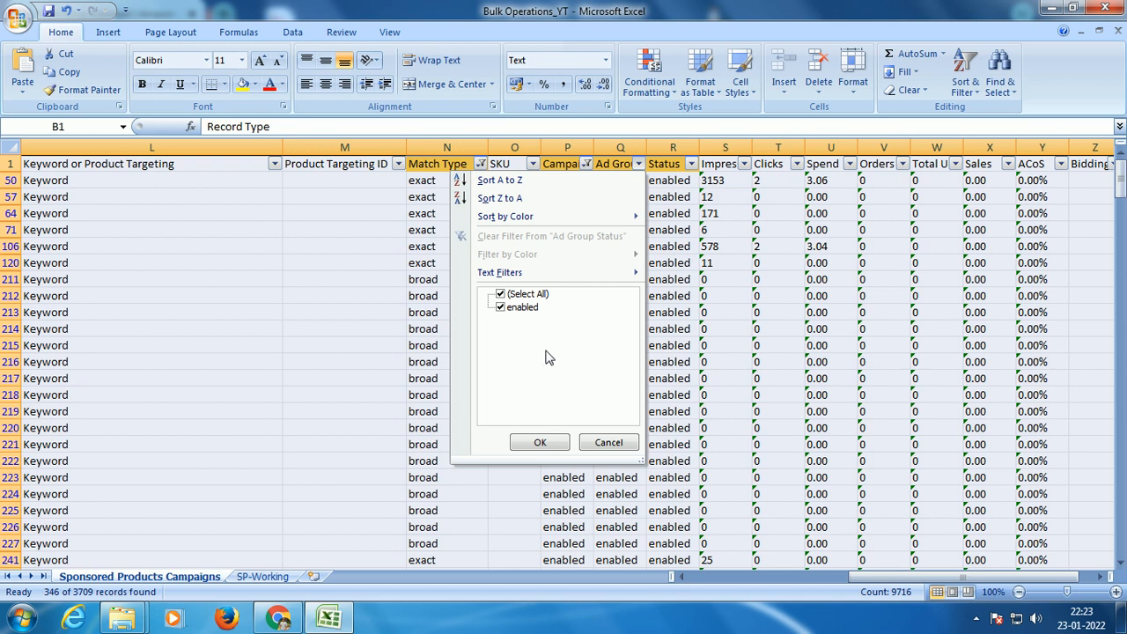
pyautogui.click(532, 441)
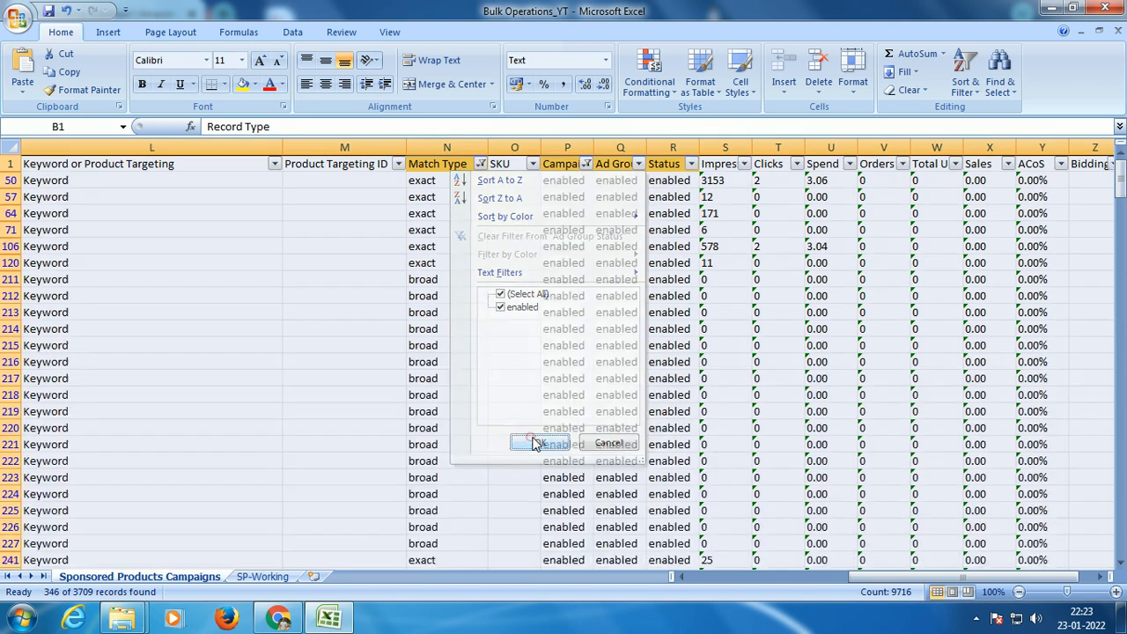
# Step: Filter the Status column to exclude paused records
pyautogui.click(692, 163)
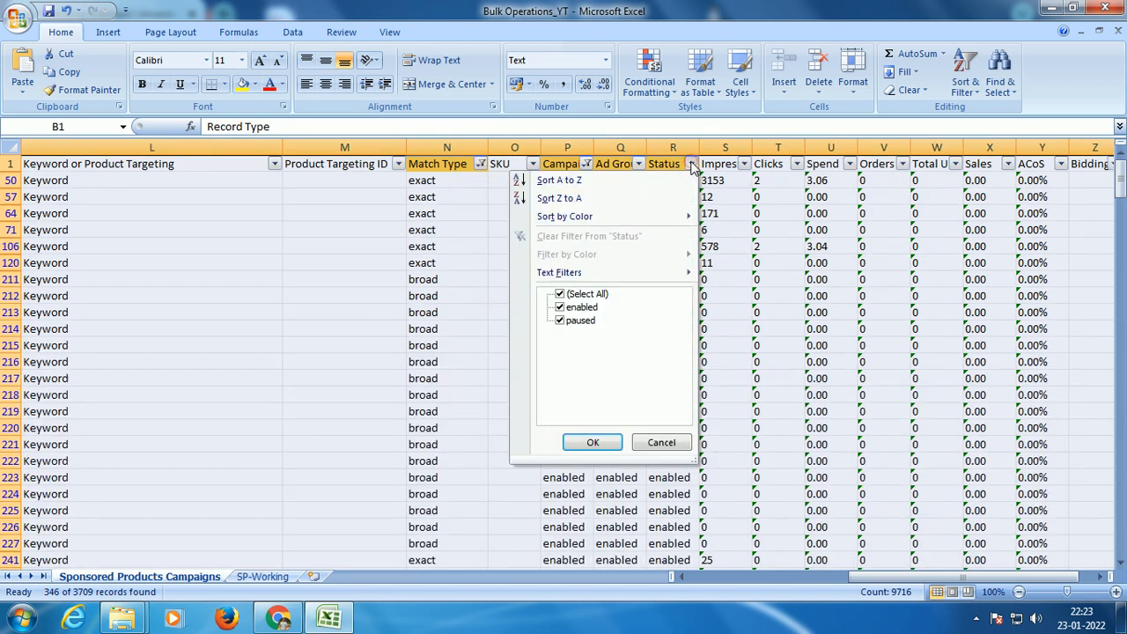
pyautogui.click(581, 321)
pyautogui.click(581, 442)
# Step: Review the filtered Campaign Status, Ad Group Status, Status, Match Type and Record Type columns
pyautogui.moveTo(568, 147); pyautogui.dragTo(620, 148)
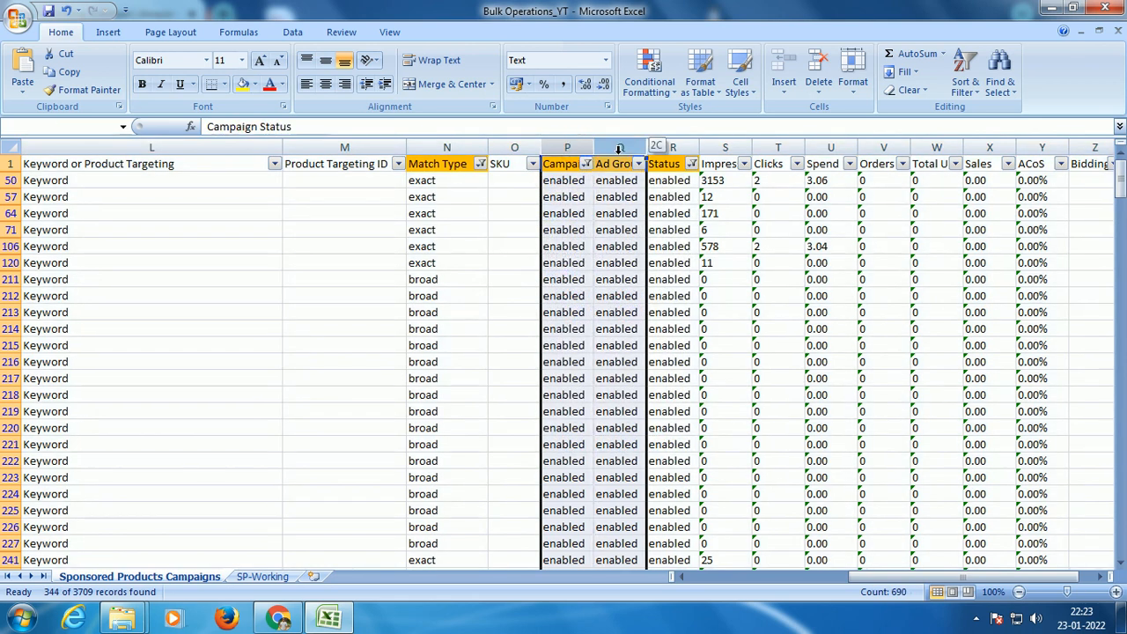
pyautogui.click(669, 148)
pyautogui.moveTo(655, 180); pyautogui.dragTo(592, 183)
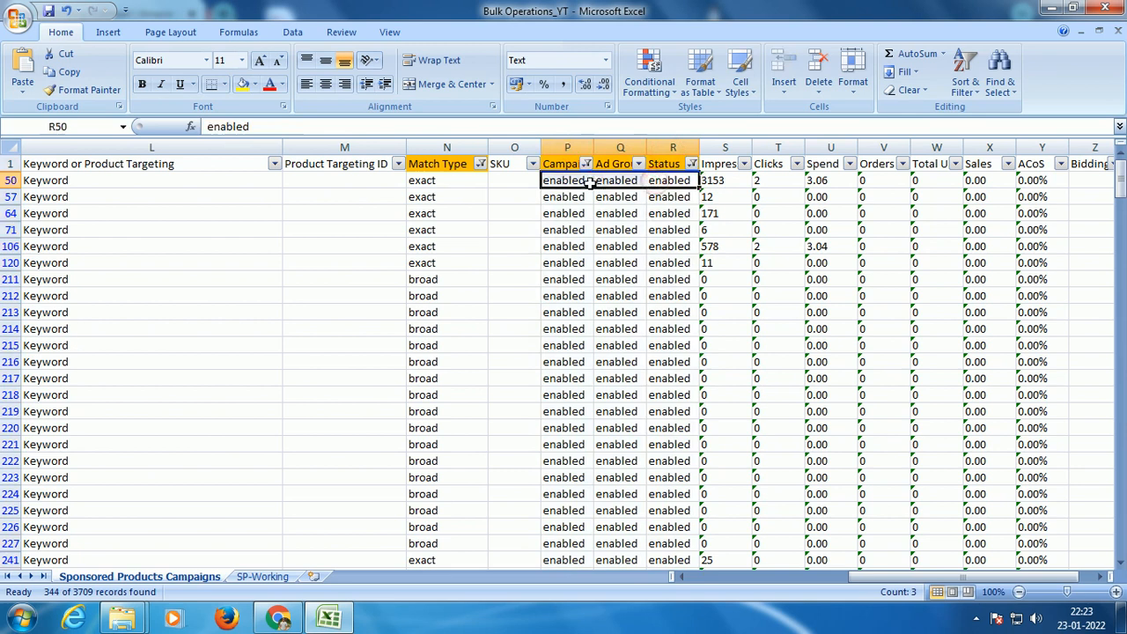
pyautogui.click(447, 148)
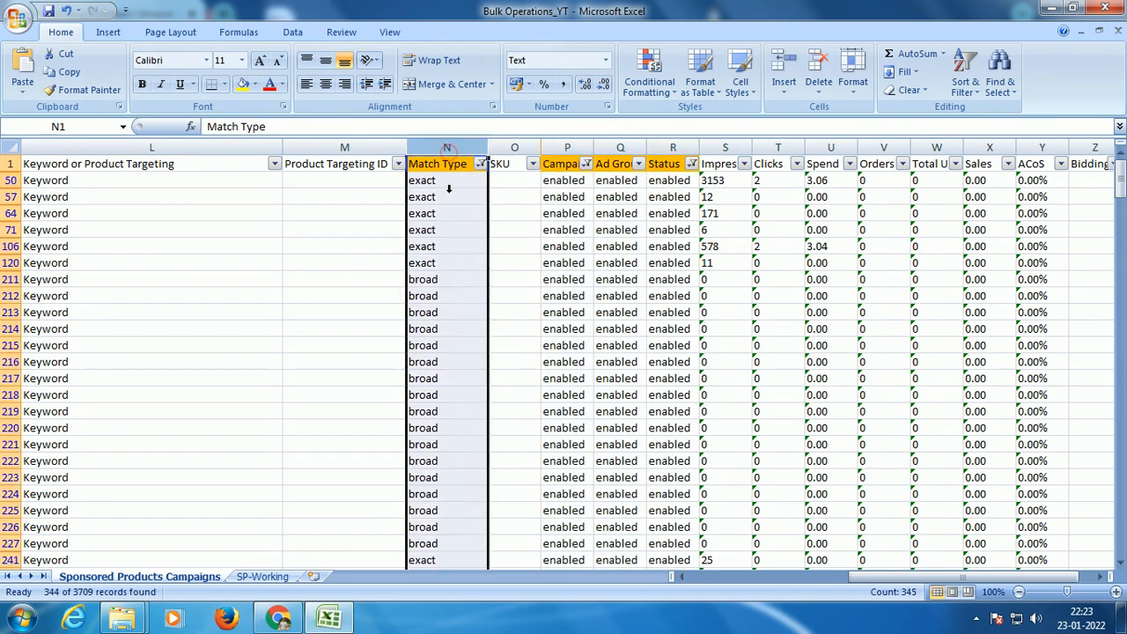
pyautogui.moveTo(868, 576); pyautogui.dragTo(698, 574)
pyautogui.click(136, 148)
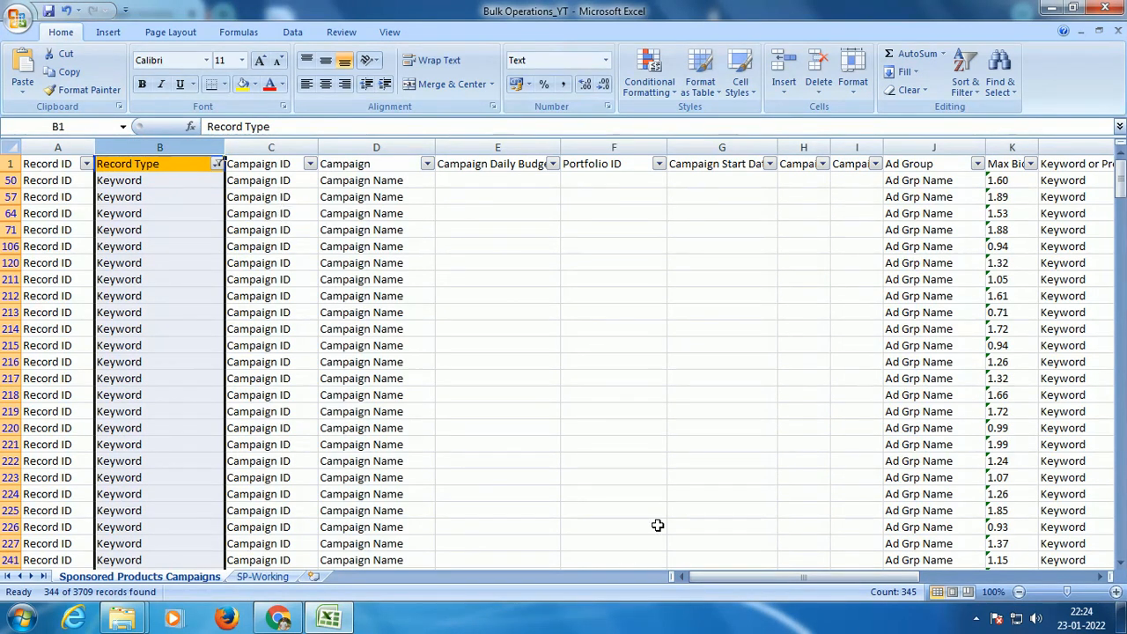
pyautogui.moveTo(730, 573); pyautogui.dragTo(616, 563)
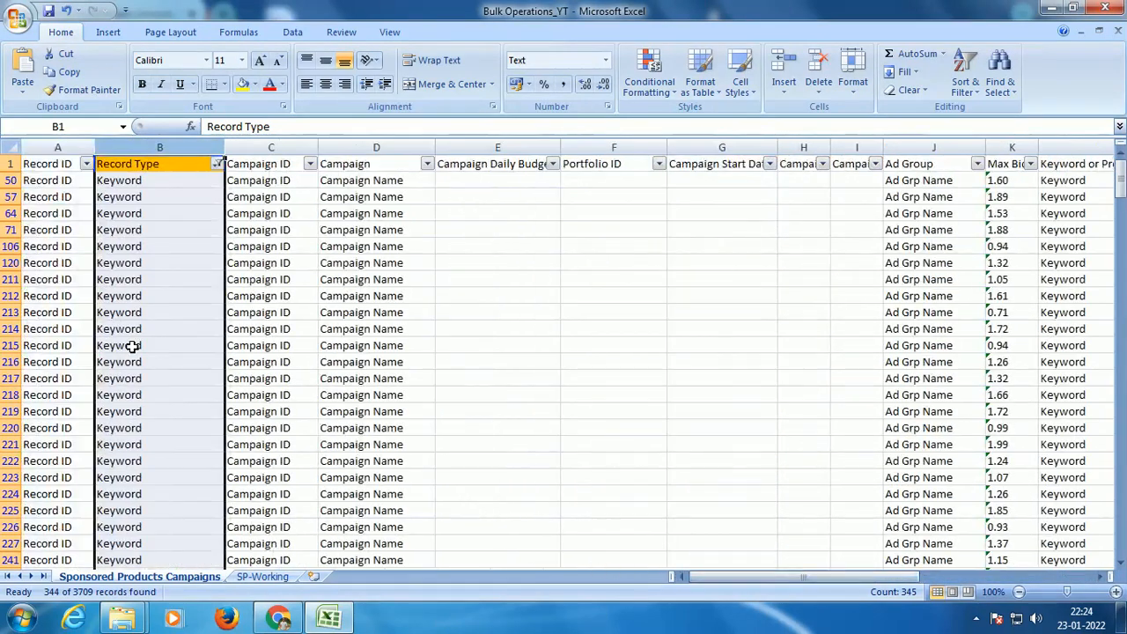
# Step: Select the whole filtered table and compare it with the SP-Working sheet, returning to the Sponsored Products Campaigns sheet
pyautogui.click(61, 351)
pyautogui.hotkey('ctrl', 'a')
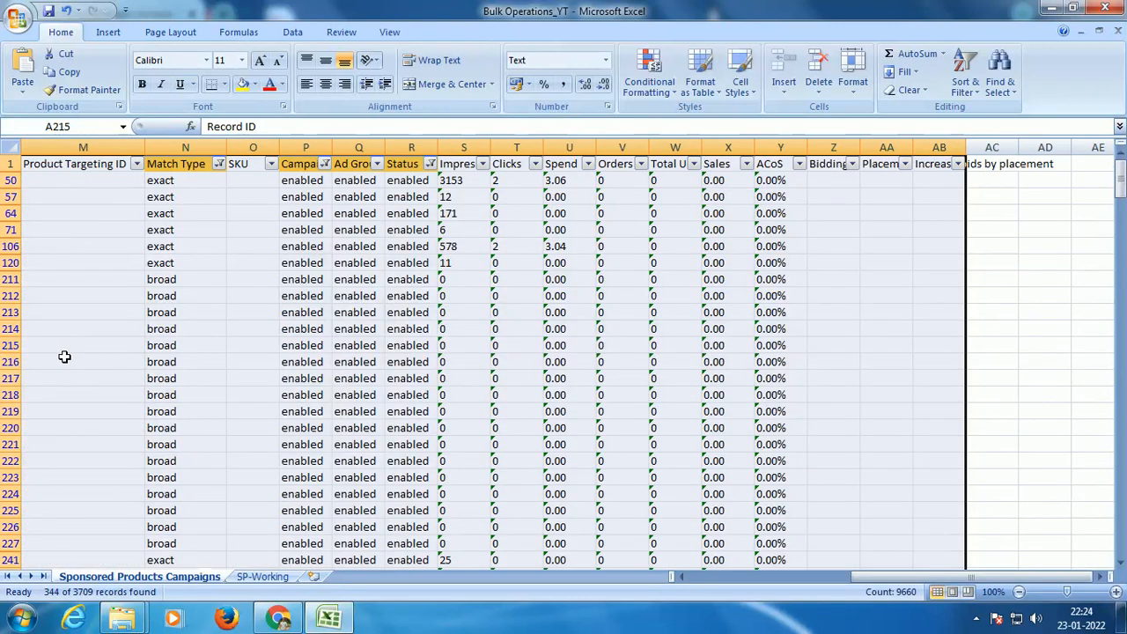
pyautogui.click(263, 578)
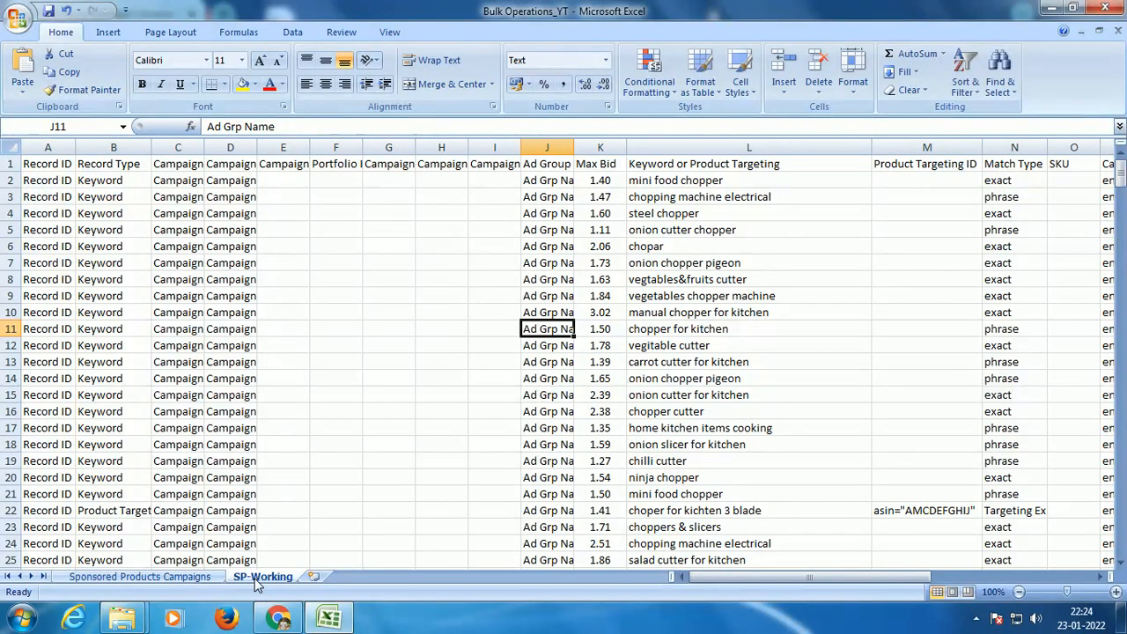
pyautogui.click(201, 580)
pyautogui.click(249, 579)
pyautogui.click(163, 577)
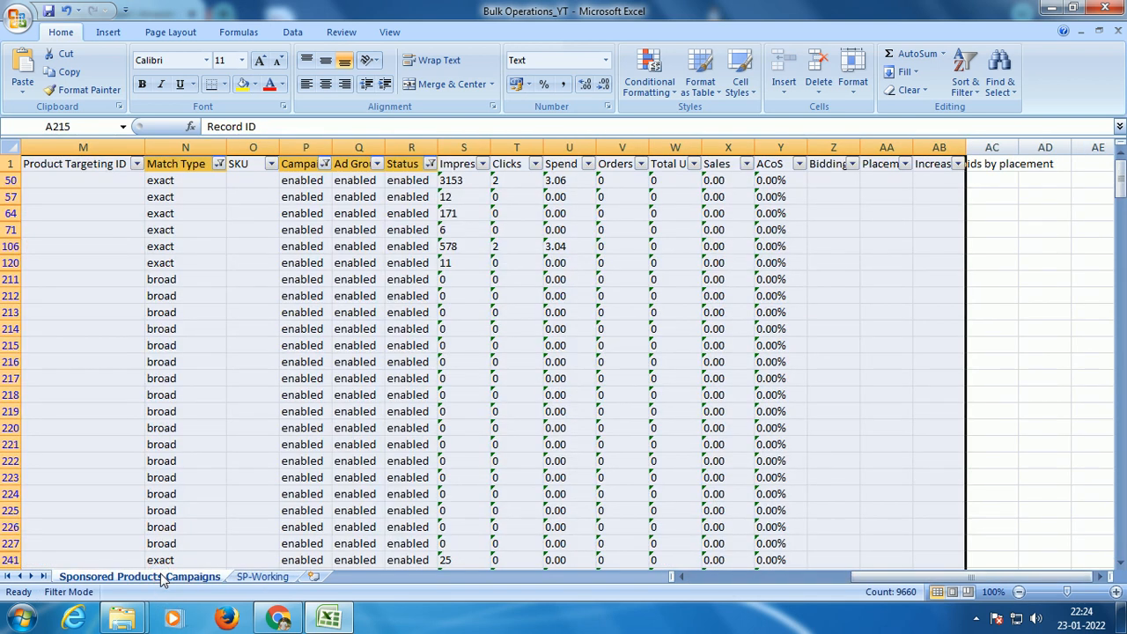
# Step: Delete the Sponsored Products Campaigns sheet from the workbook, keeping the SP-Working sheet
pyautogui.click(256, 576)
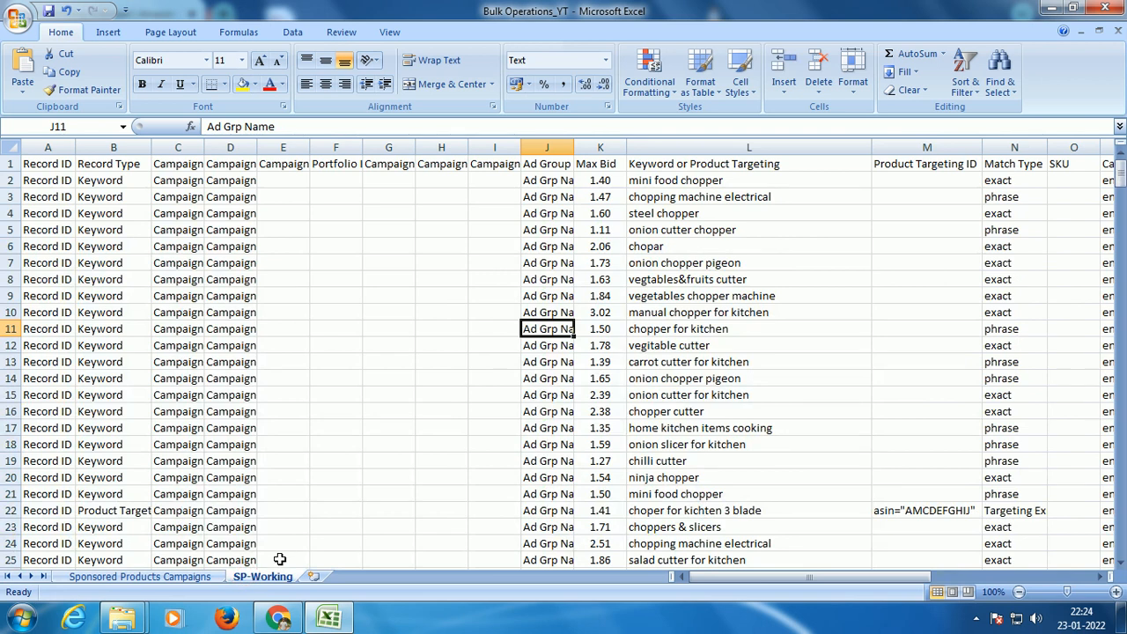
pyautogui.click(190, 578)
pyautogui.rightClick(189, 578)
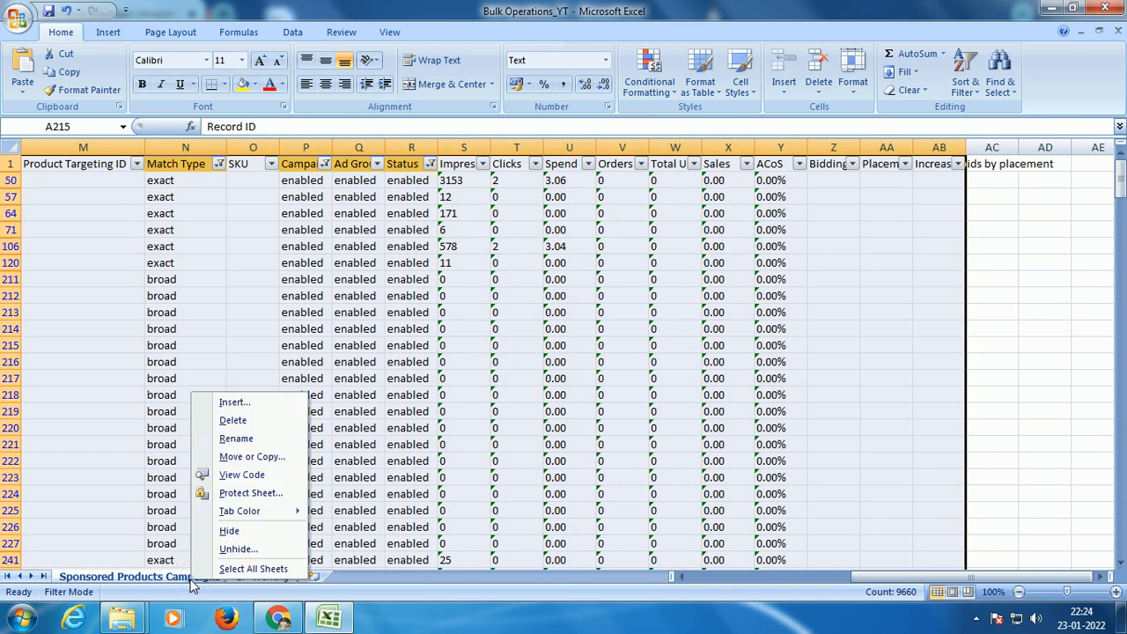
pyautogui.press('Escape')
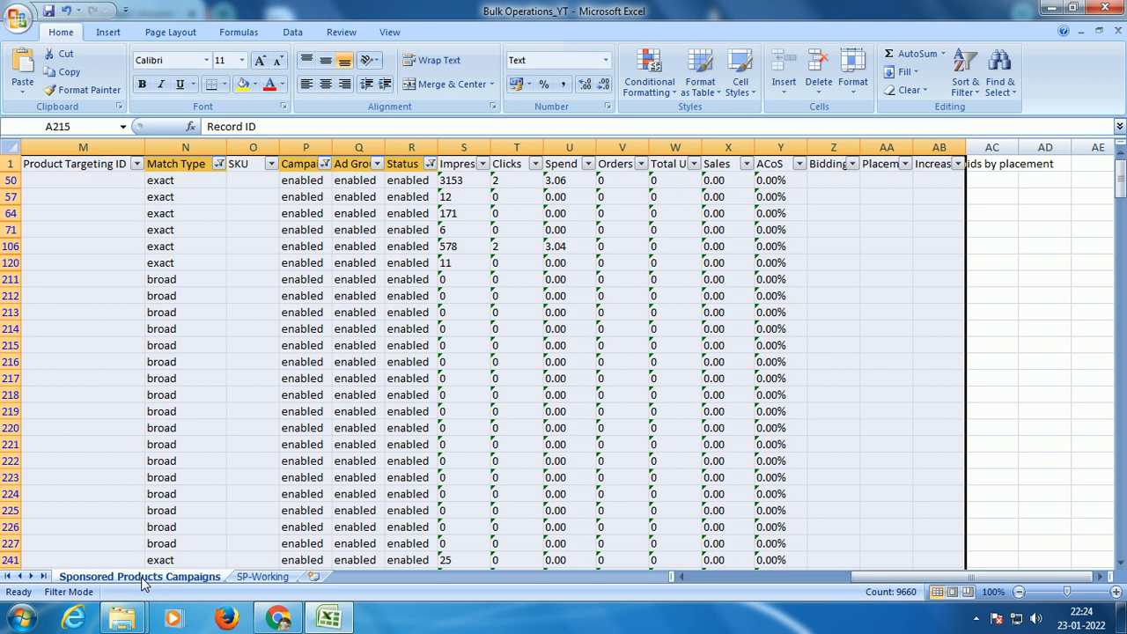
pyautogui.rightClick(143, 579)
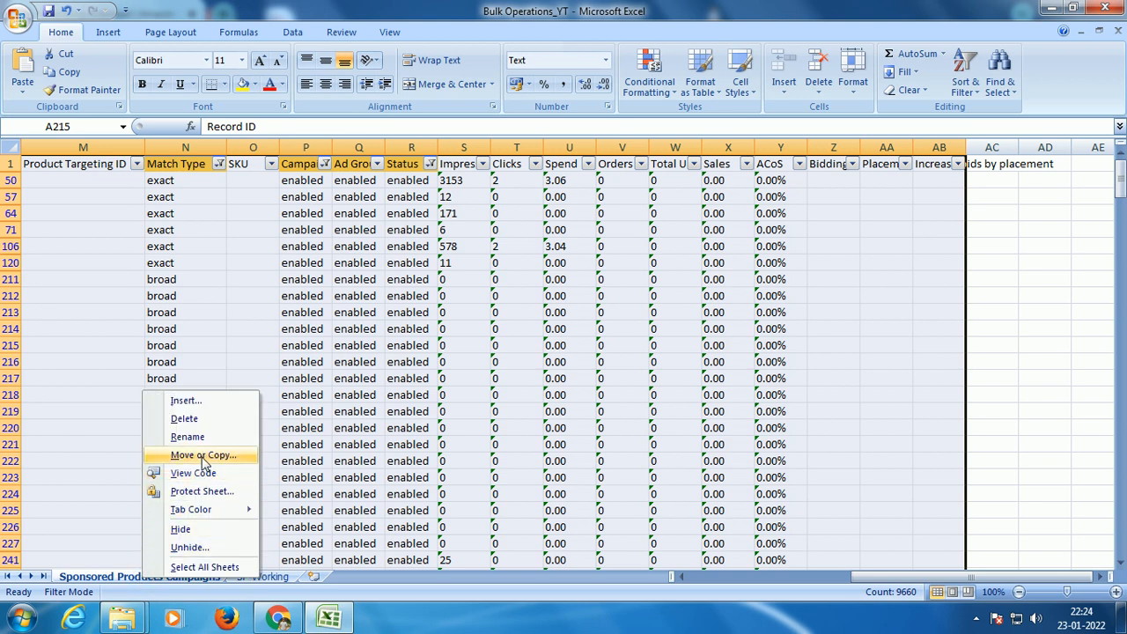
pyautogui.click(212, 417)
pyautogui.click(533, 349)
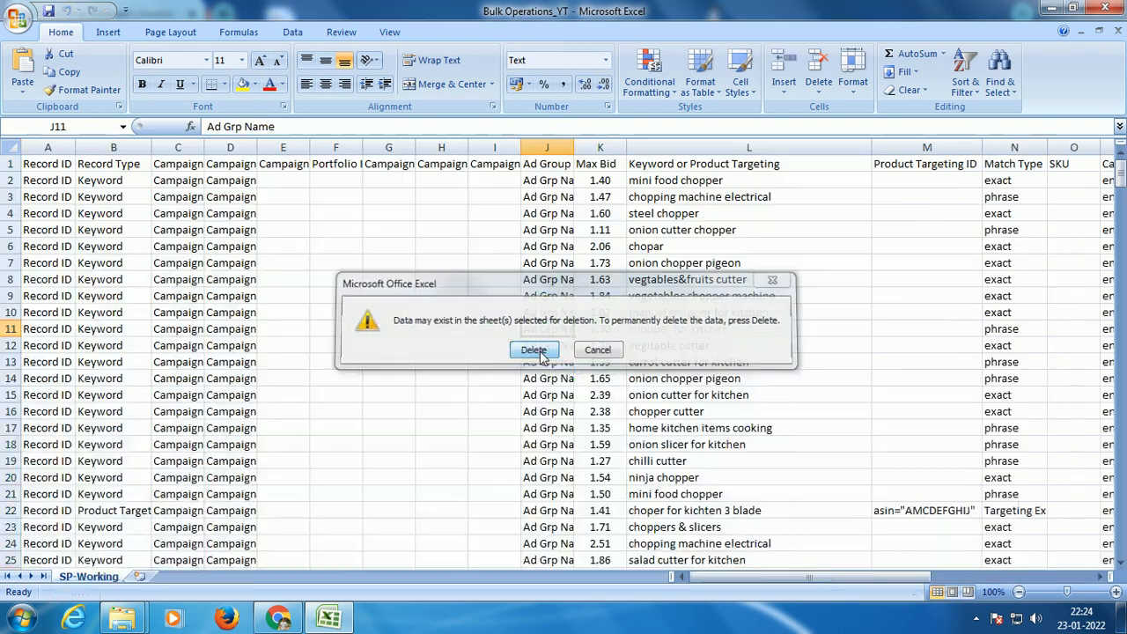
# Step: Examine the Max Bid and ACoS columns of the SP-Working sheet
pyautogui.click(234, 393)
pyautogui.moveTo(767, 577)
pyautogui.mouseDown()
pyautogui.moveTo(734, 575)
pyautogui.moveTo(765, 577)
pyautogui.mouseUp()
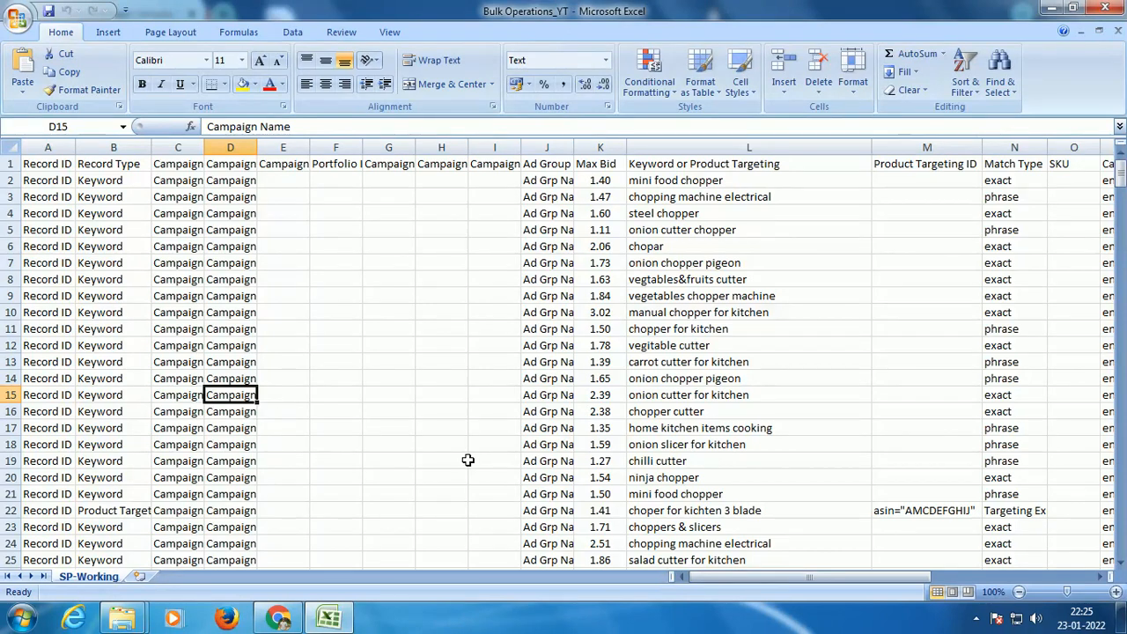
pyautogui.click(603, 146)
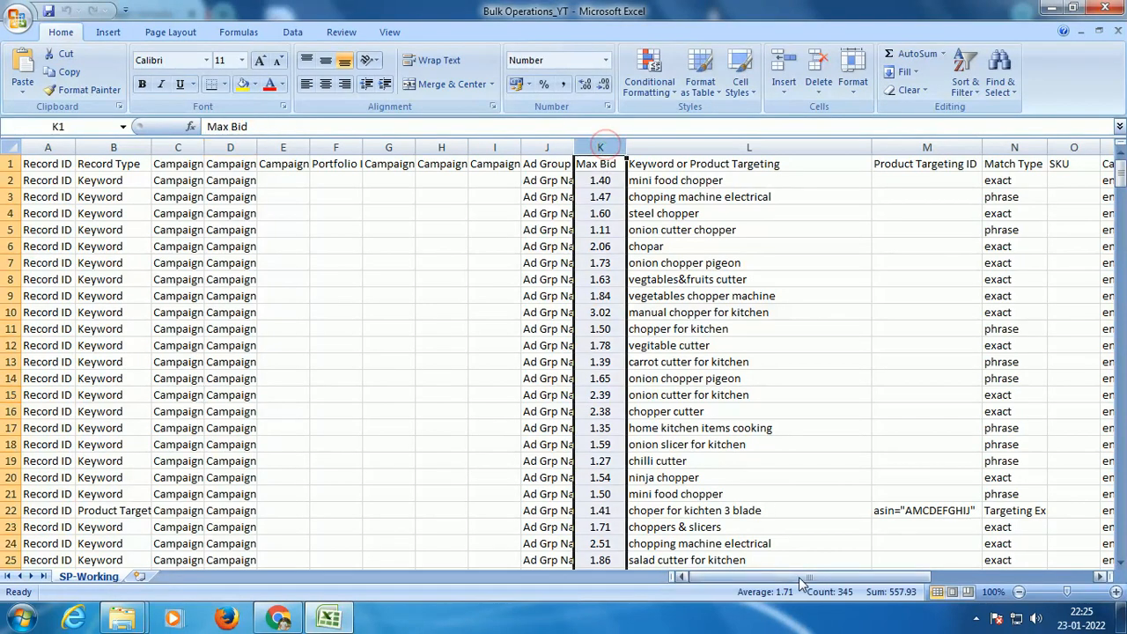
pyautogui.hscroll(6, 599, 150)
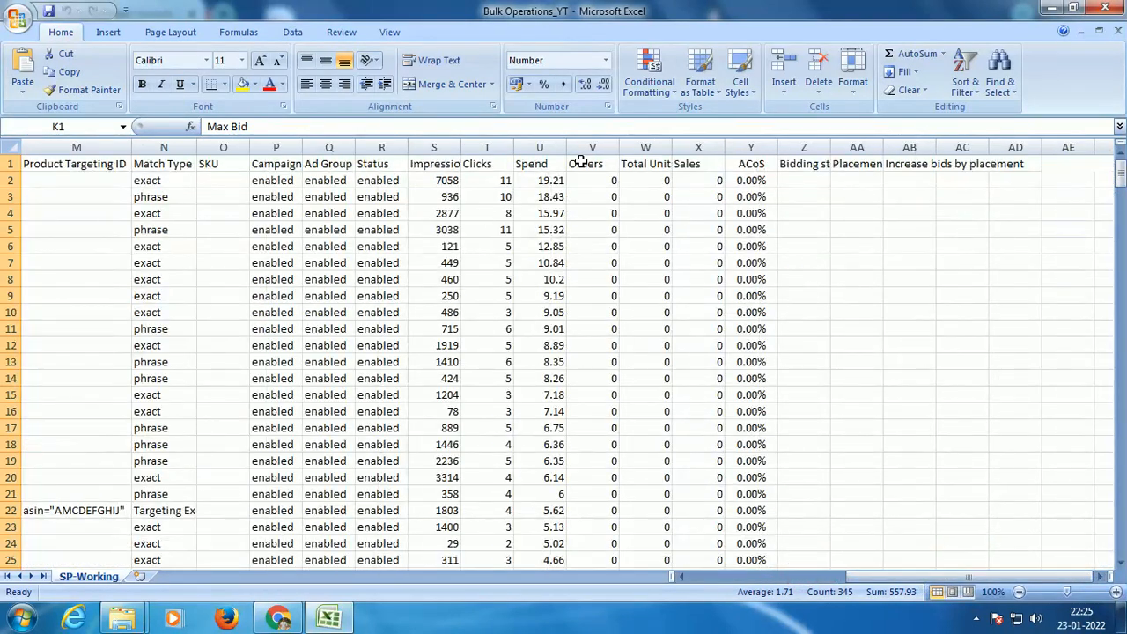
pyautogui.click(749, 146)
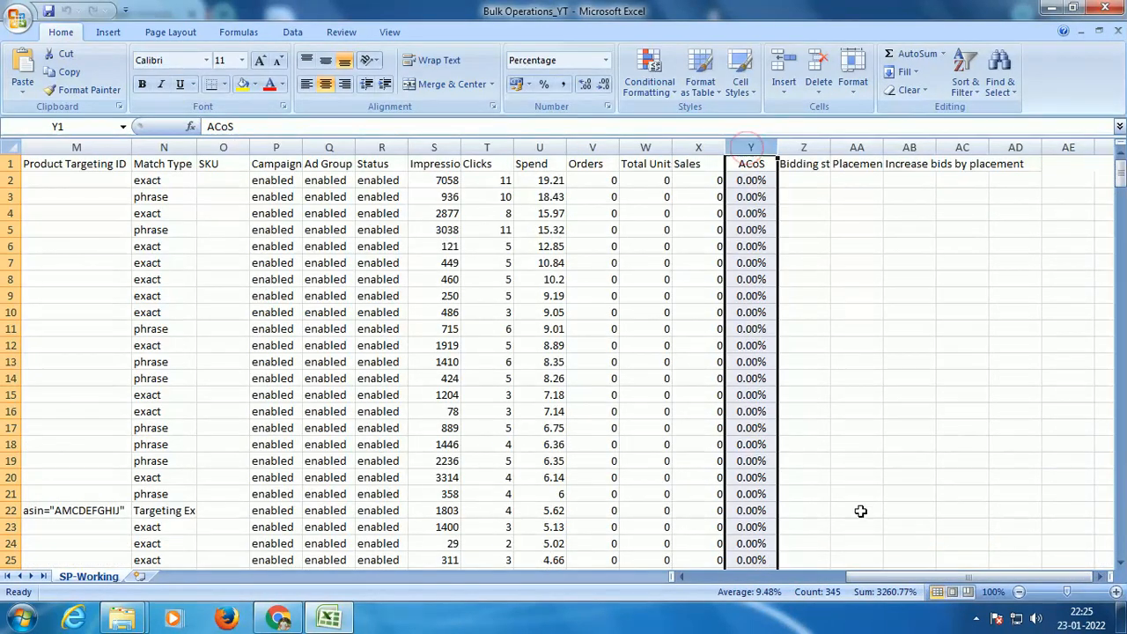
pyautogui.moveTo(877, 576); pyautogui.dragTo(656, 580)
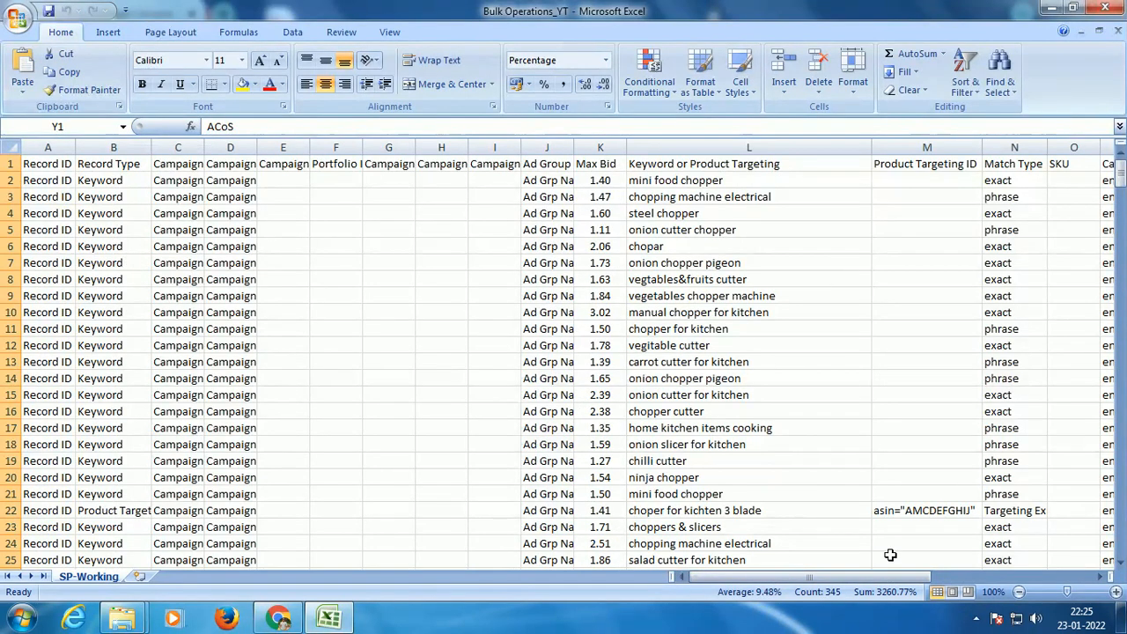
pyautogui.moveTo(887, 577); pyautogui.dragTo(1064, 578)
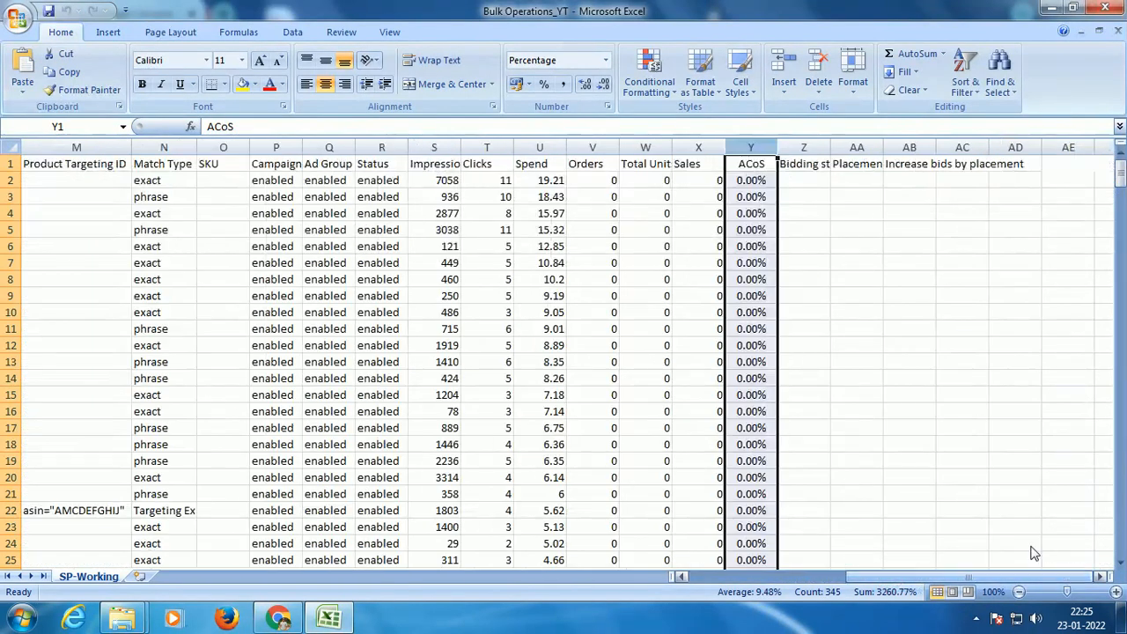
# Step: Apply the Number format to all values in the Impressions through Sales columns, S2 to X345
pyautogui.click(449, 180)
pyautogui.hotkey('shift', 'Right')
pyautogui.hotkey('shift', 'Right')
pyautogui.hotkey('shift', 'Right')
pyautogui.hotkey('shift', 'Right')
pyautogui.hotkey('shift', 'Right')
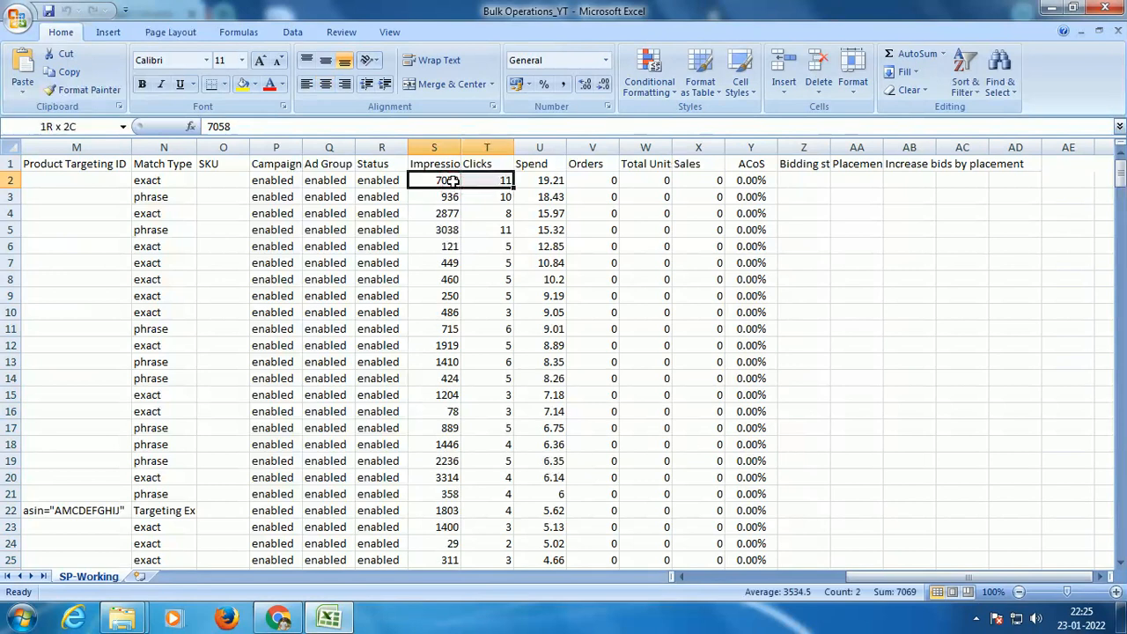
pyautogui.hotkey('ctrl', 'shift', 'Down')
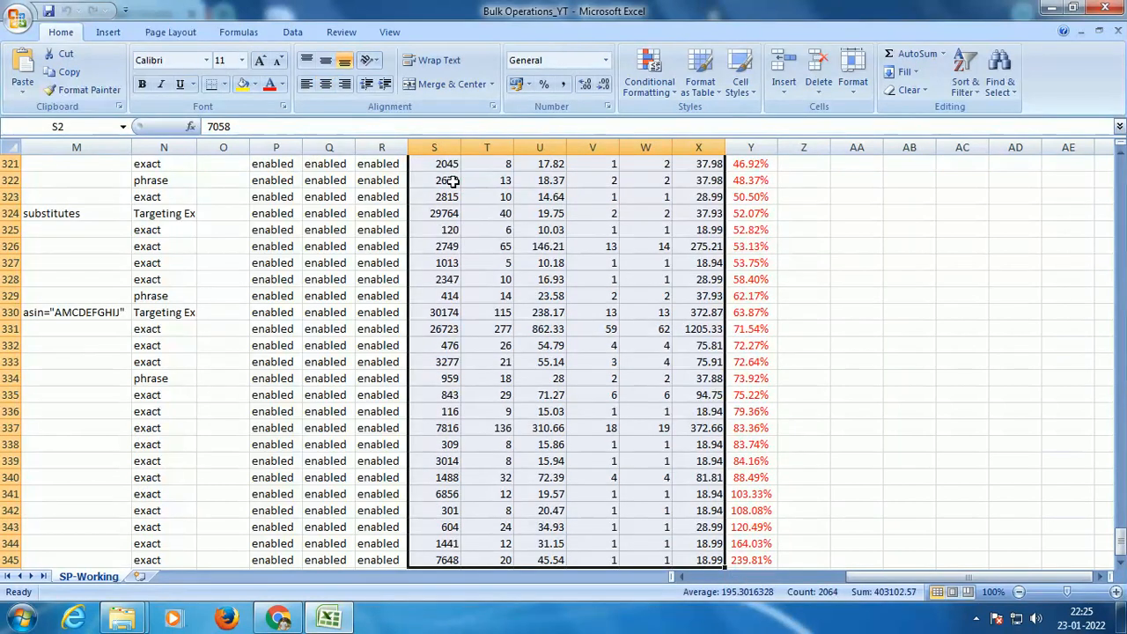
pyautogui.moveTo(1120, 537); pyautogui.dragTo(1120, 167)
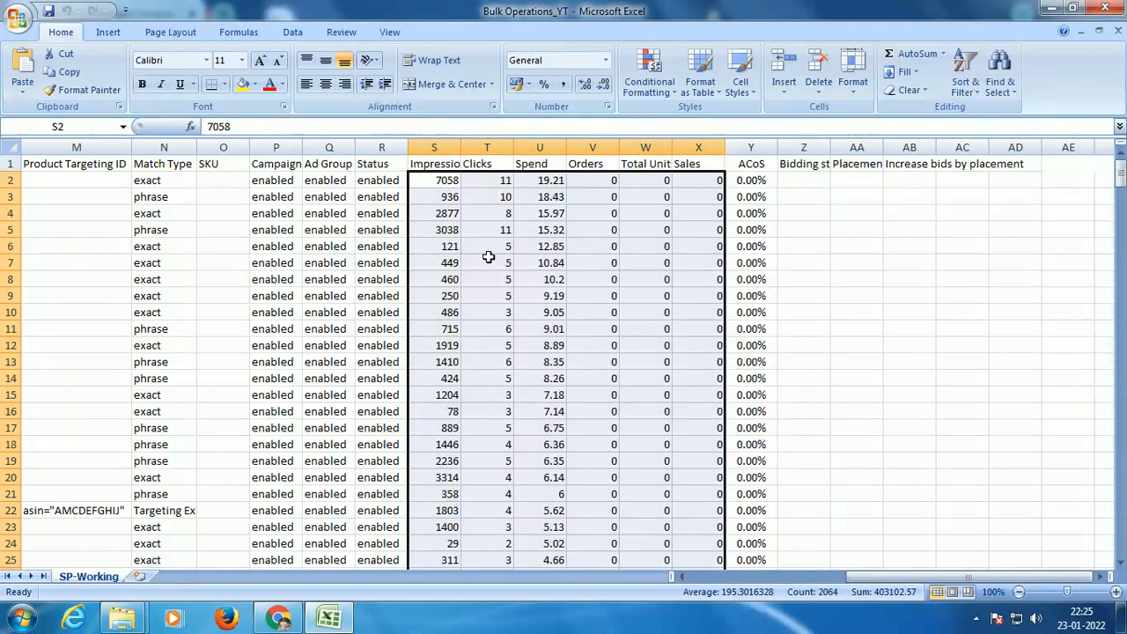
pyautogui.click(605, 60)
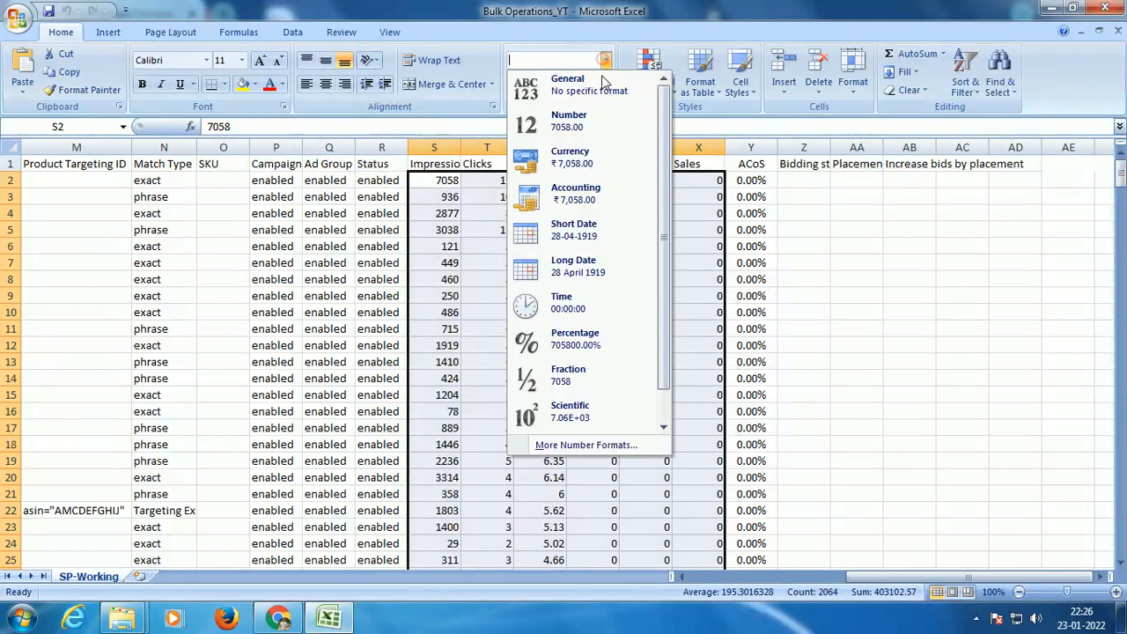
pyautogui.click(592, 118)
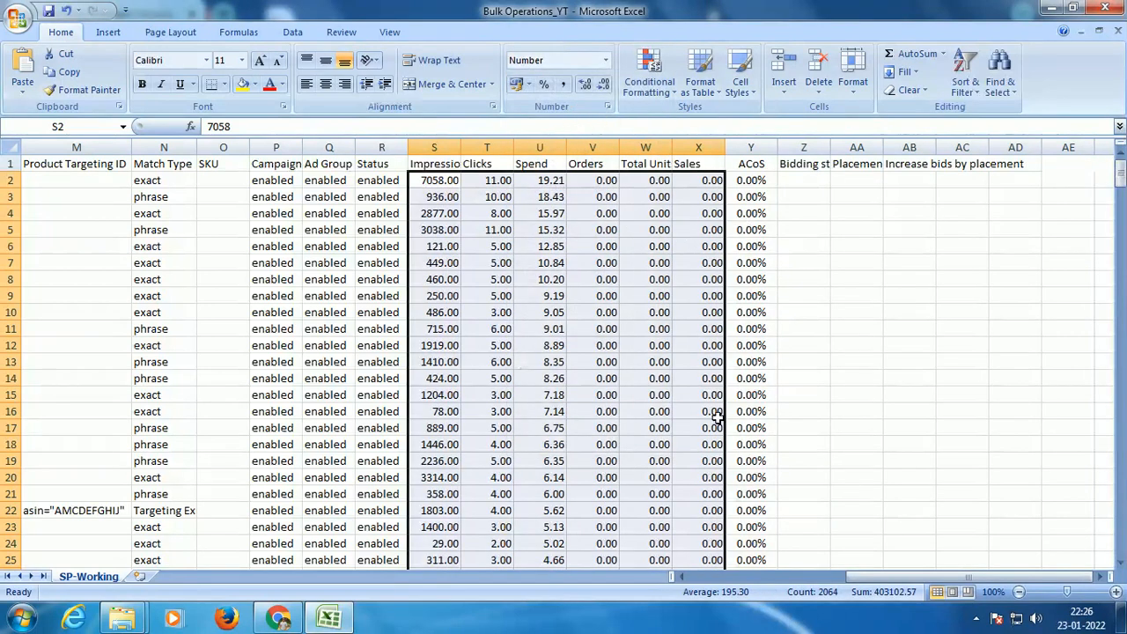
# Step: Reduce the Impressions through Sales values to zero decimal places
pyautogui.moveTo(859, 583)
pyautogui.mouseDown()
pyautogui.moveTo(827, 585)
pyautogui.moveTo(841, 583)
pyautogui.mouseUp()
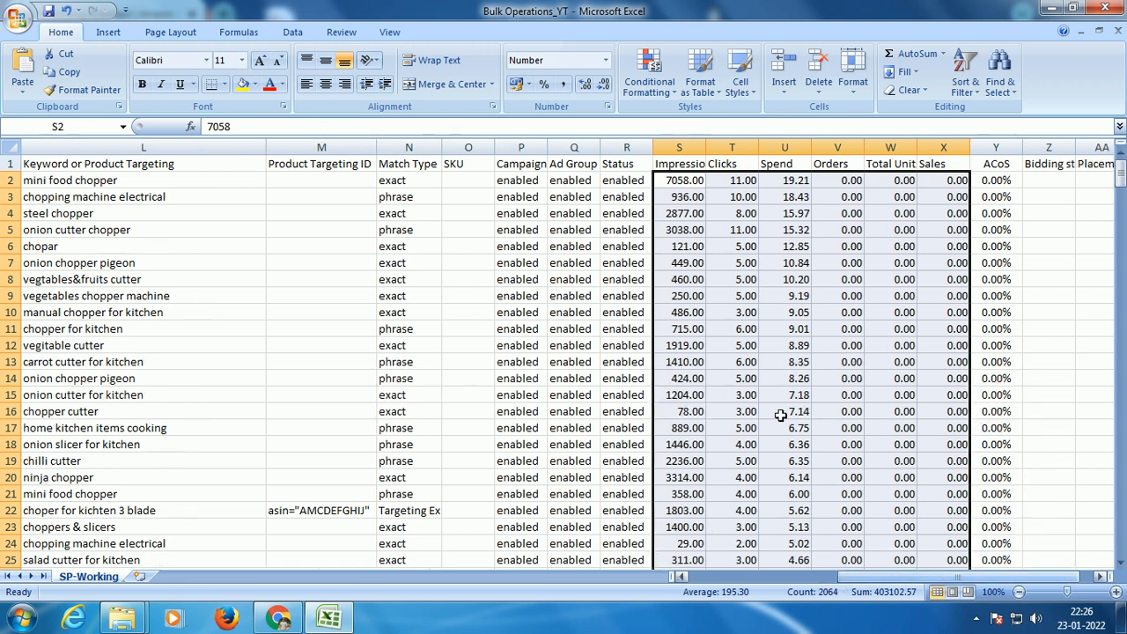
pyautogui.click(585, 85)
pyautogui.click(604, 86)
pyautogui.click(604, 85)
pyautogui.click(604, 85)
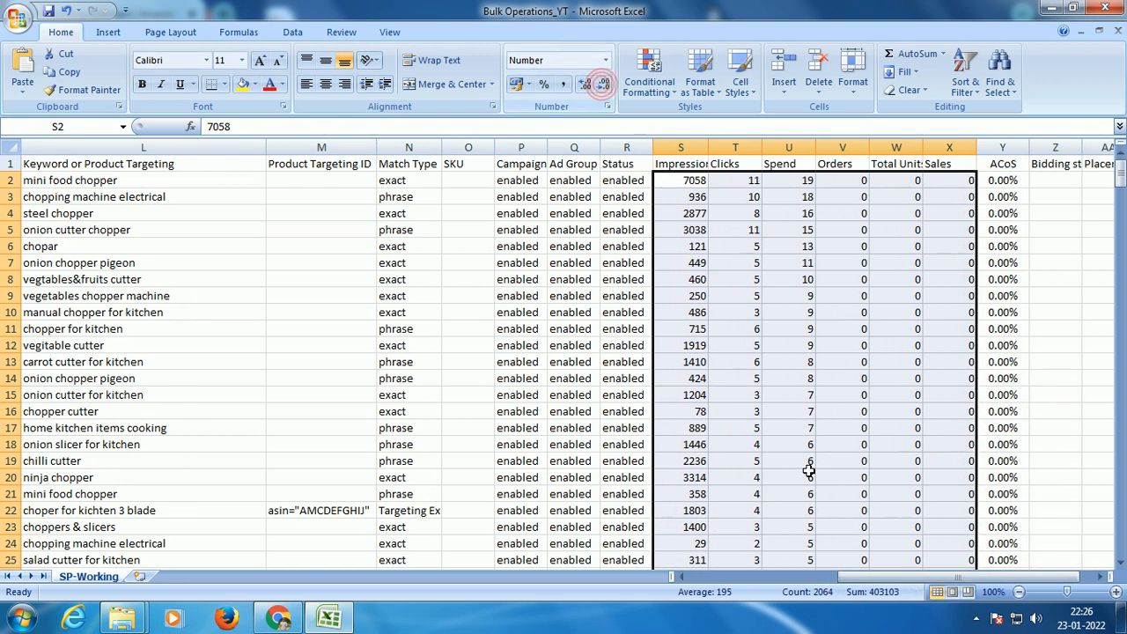
# Step: Hide columns C through J, from Campaign ID to the Ad Group column
pyautogui.moveTo(908, 575); pyautogui.dragTo(705, 577)
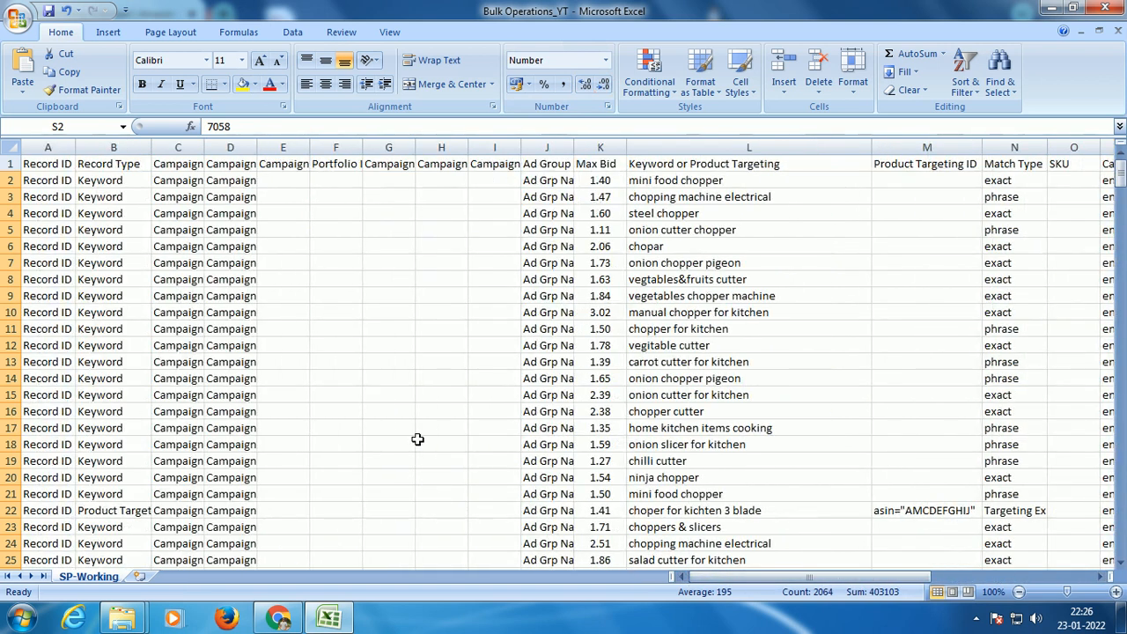
pyautogui.moveTo(710, 575)
pyautogui.mouseDown()
pyautogui.moveTo(904, 584)
pyautogui.moveTo(705, 581)
pyautogui.mouseUp()
pyautogui.moveTo(178, 147); pyautogui.dragTo(501, 164)
pyautogui.moveTo(180, 146); pyautogui.dragTo(547, 155)
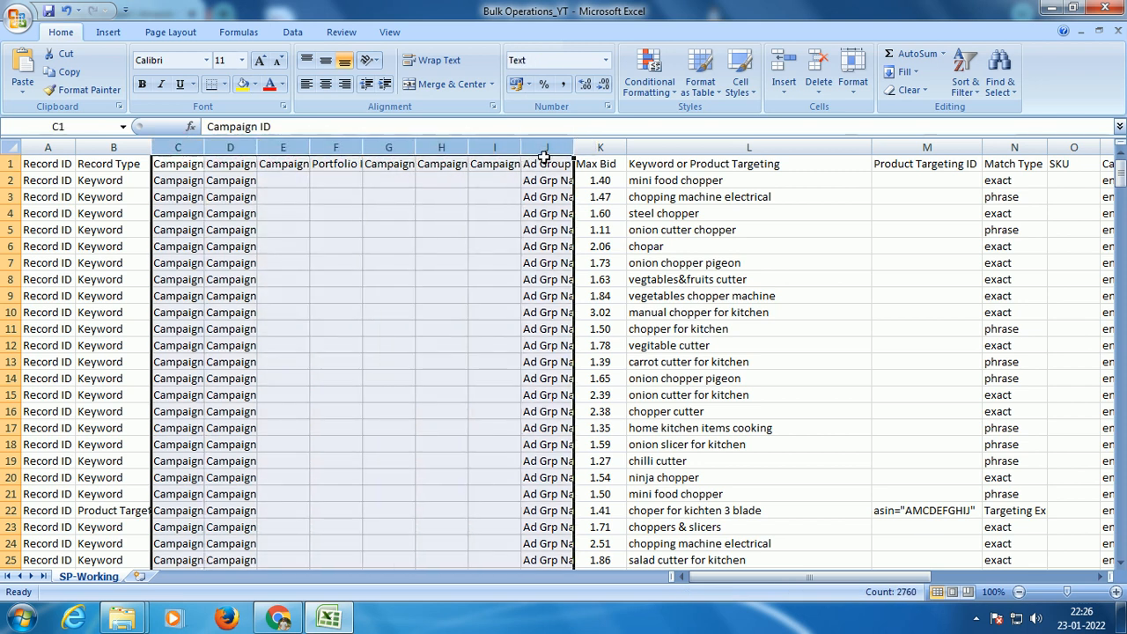
pyautogui.rightClick(551, 149)
pyautogui.click(609, 328)
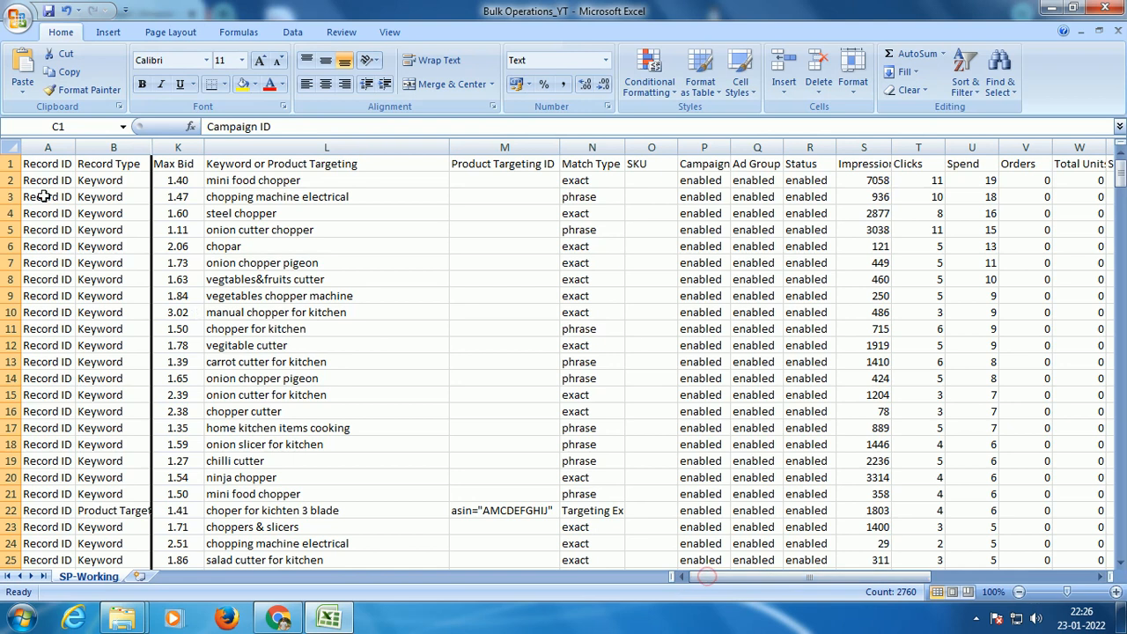
# Step: Hide the Record ID column and columns O through R, from SKU to Status
pyautogui.rightClick(41, 151)
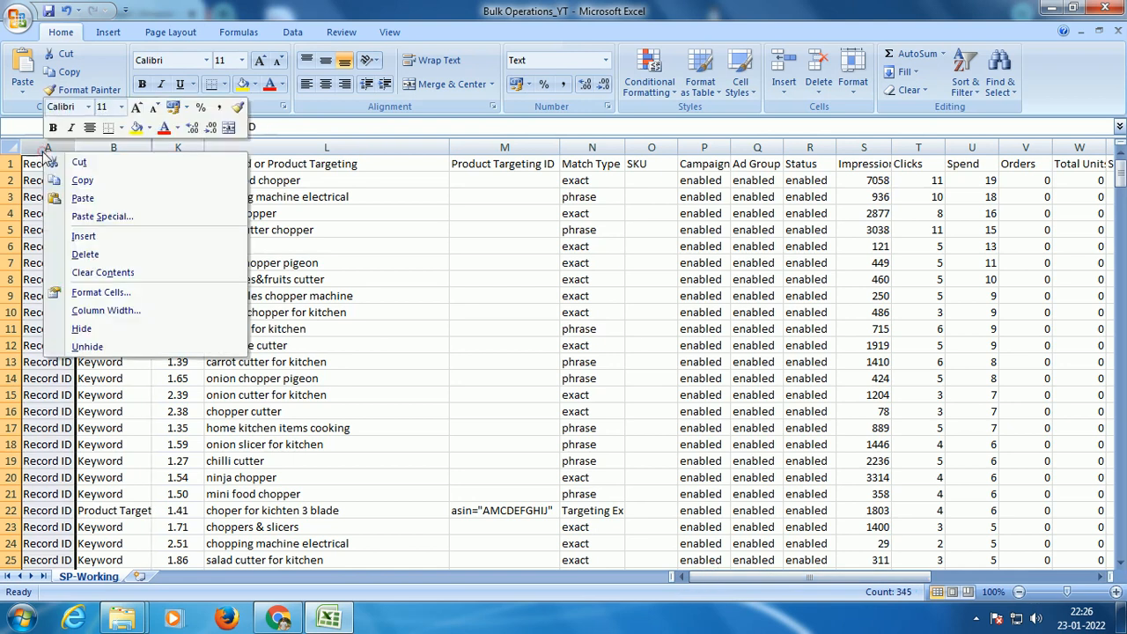
pyautogui.click(108, 333)
pyautogui.moveTo(394, 149); pyautogui.dragTo(356, 151)
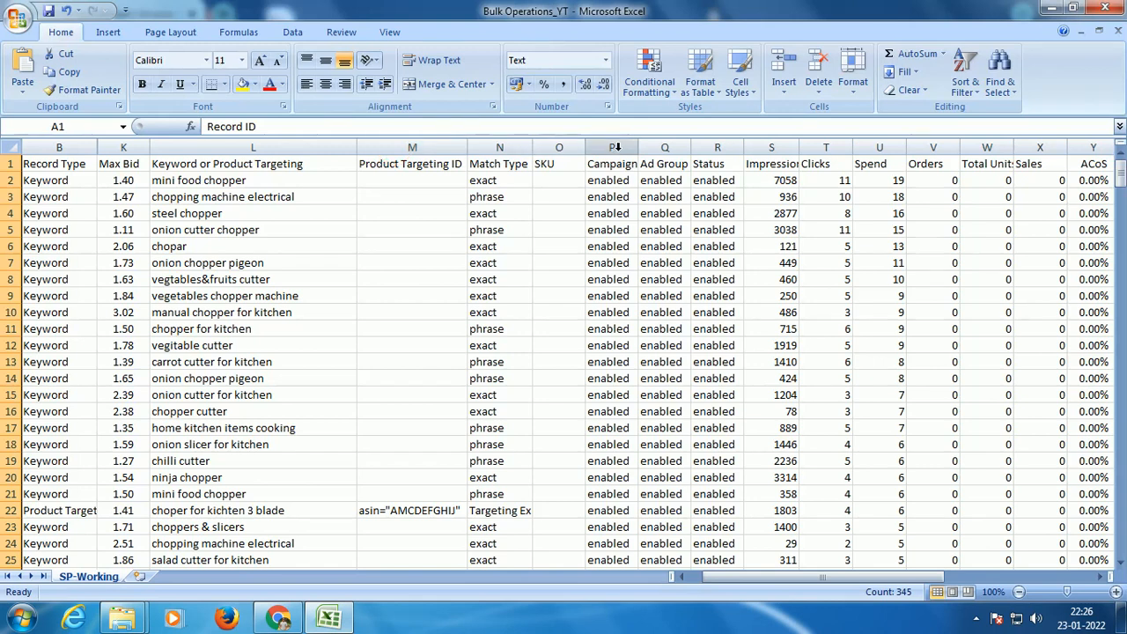
pyautogui.moveTo(558, 147); pyautogui.dragTo(717, 148)
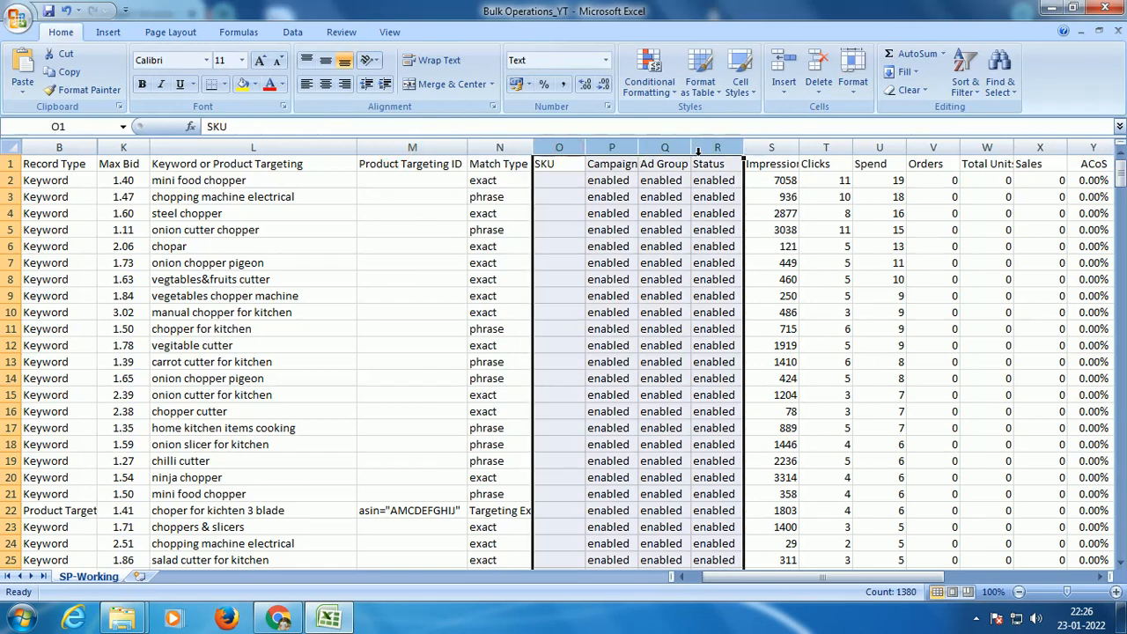
pyautogui.rightClick(717, 152)
pyautogui.click(750, 325)
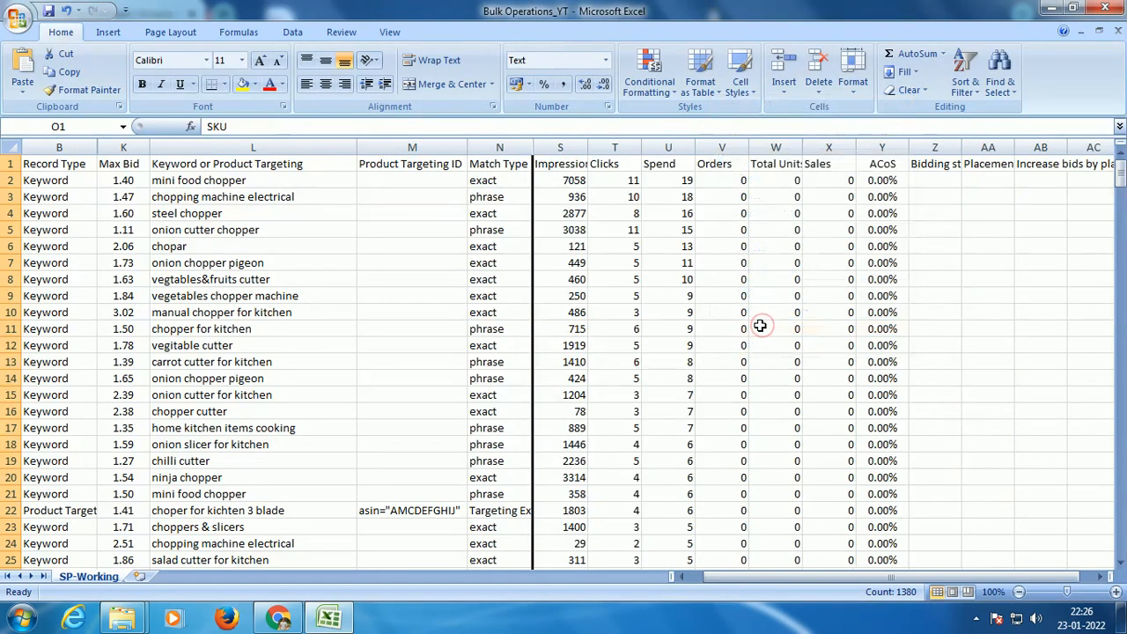
# Step: Hide columns Z through AD, starting at Bidding strategy, and the Product Targeting ID column
pyautogui.moveTo(935, 147); pyautogui.dragTo(1043, 148)
pyautogui.rightClick(806, 148)
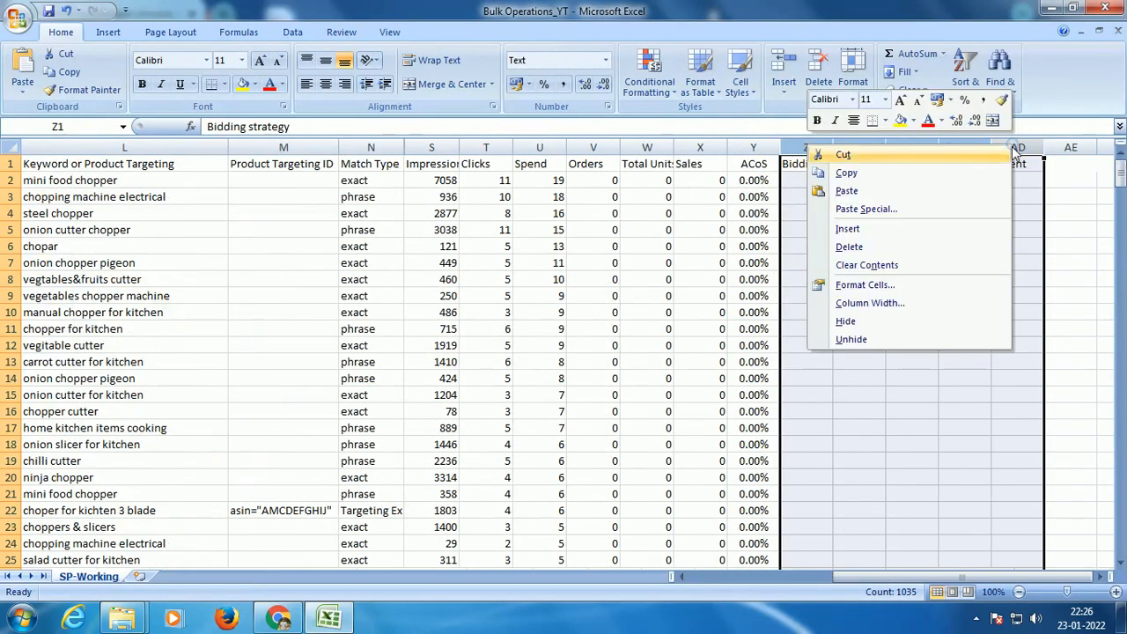
pyautogui.click(895, 319)
pyautogui.moveTo(817, 577); pyautogui.dragTo(671, 574)
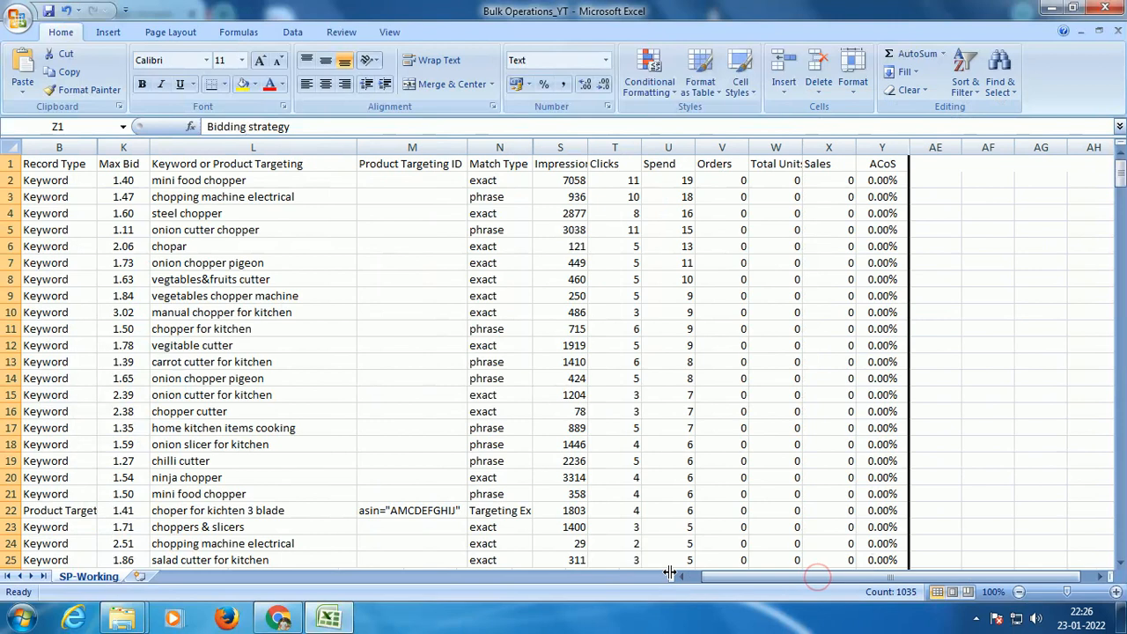
pyautogui.click(438, 143)
pyautogui.rightClick(438, 140)
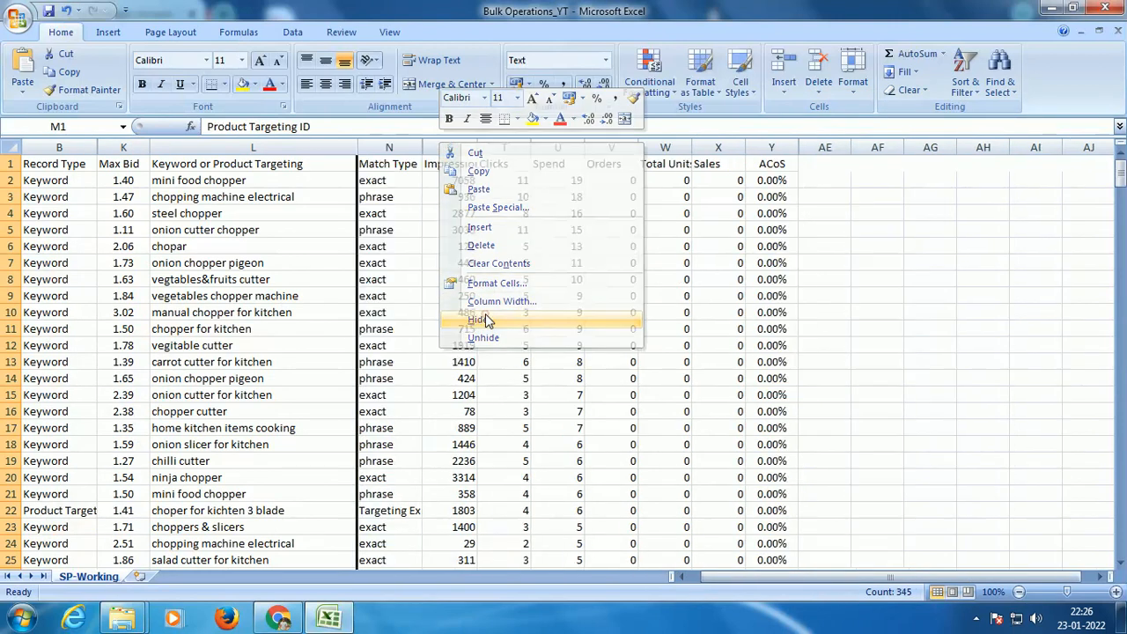
pyautogui.click(484, 318)
# Step: Review the remaining columns from Record Type to ACoS and select the whole table to check its extent
pyautogui.click(59, 145)
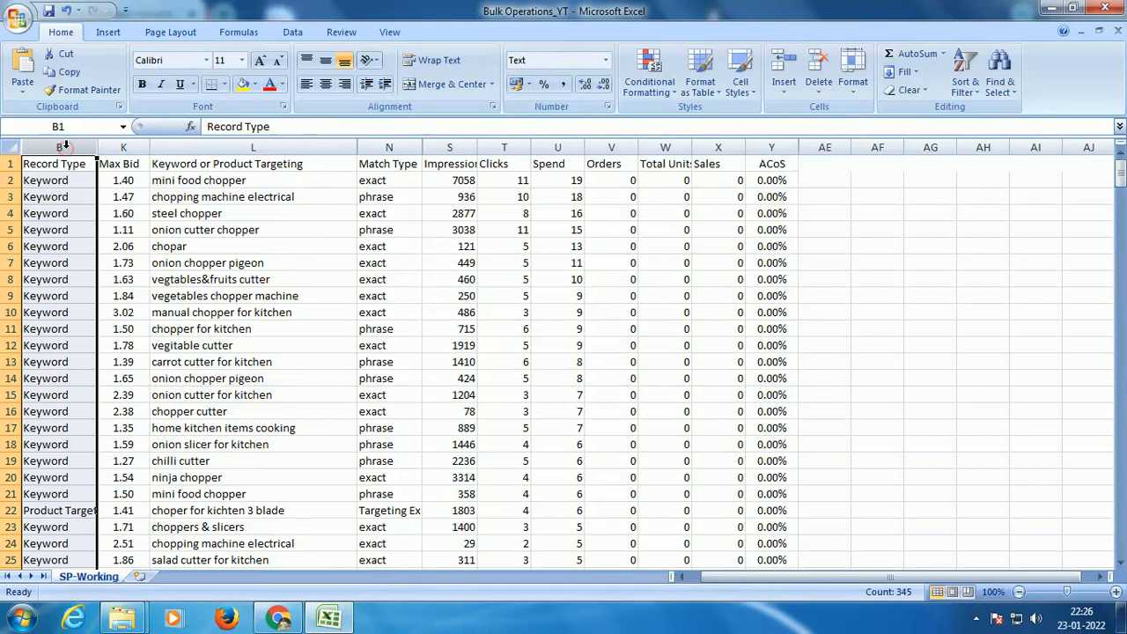
pyautogui.click(156, 240)
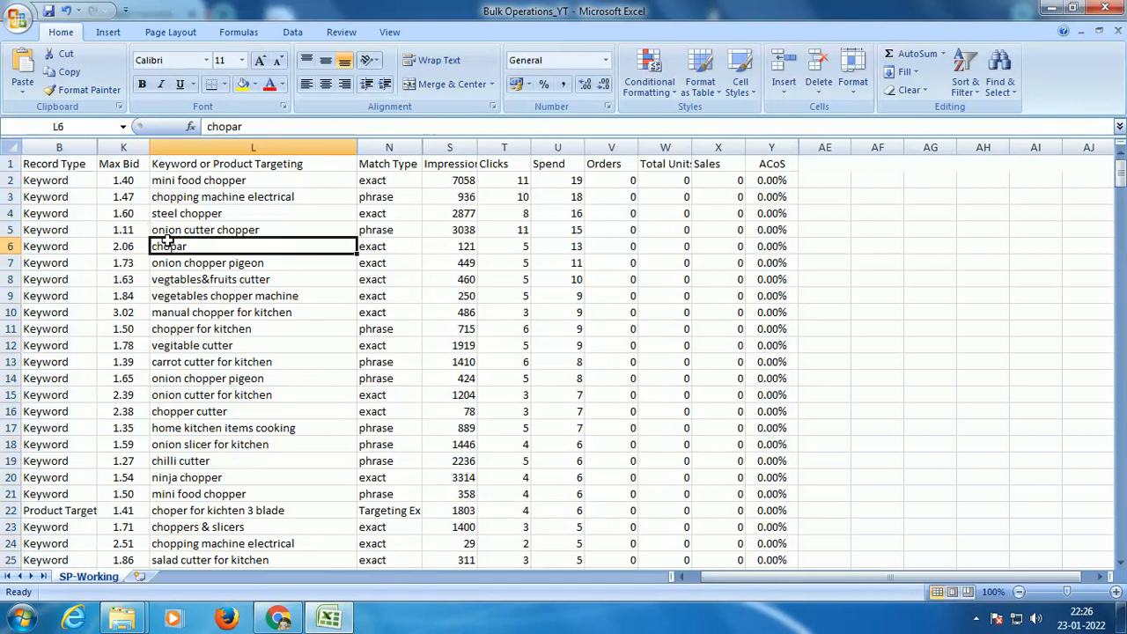
pyautogui.click(652, 268)
pyautogui.click(784, 170)
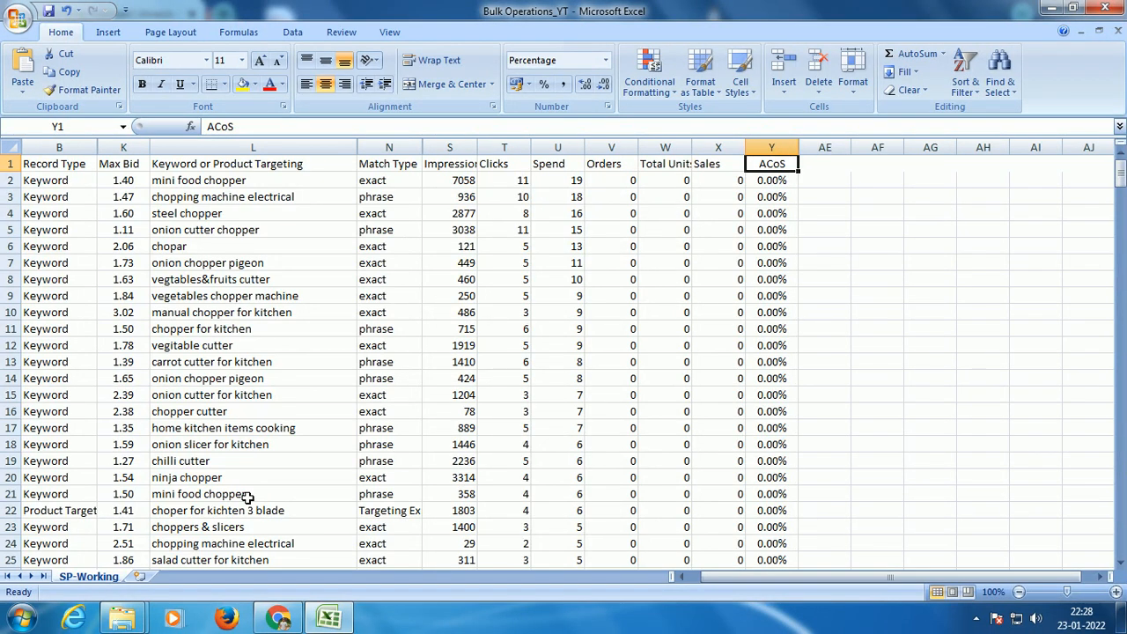
pyautogui.hotkey('ctrl', 'a')
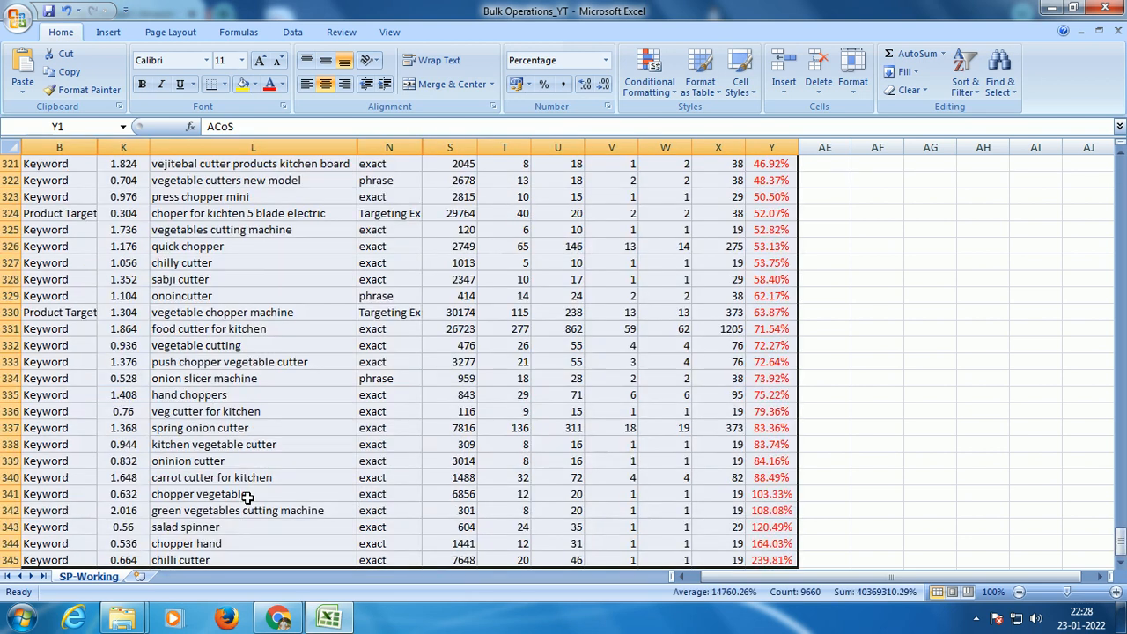
pyautogui.scroll(4, 247, 497)
pyautogui.moveTo(1120, 533); pyautogui.dragTo(1118, 163)
# Step: Set the font color of the whole ACoS column to Automatic
pyautogui.click(771, 147)
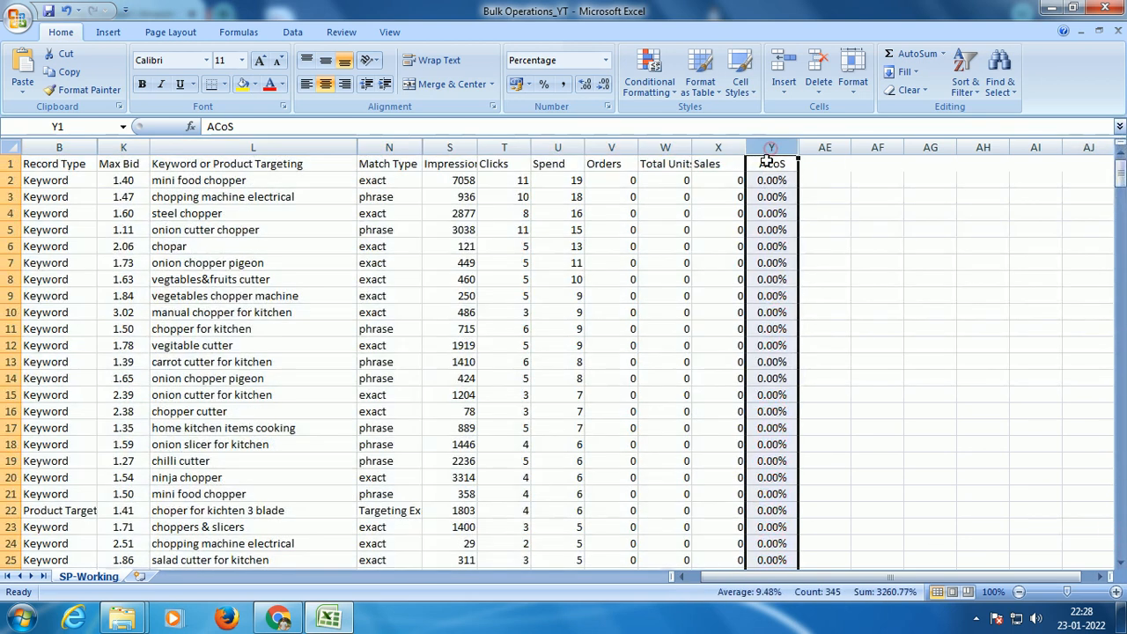
pyautogui.click(282, 84)
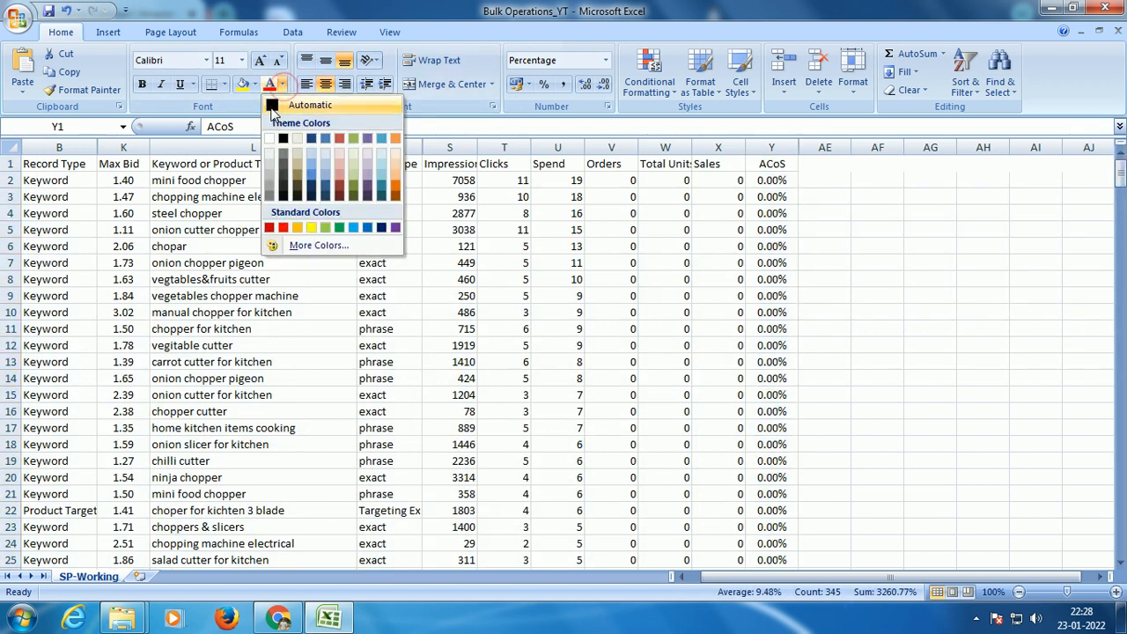
pyautogui.click(270, 106)
pyautogui.click(592, 231)
pyautogui.click(661, 164)
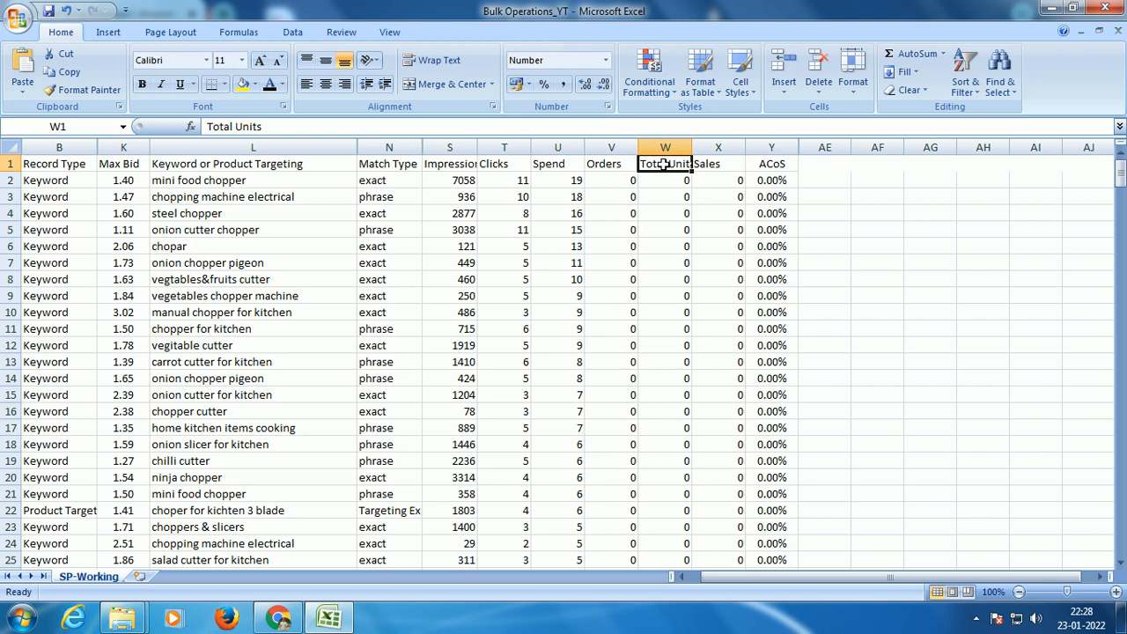
# Step: Sort the whole table by ACoS from largest to smallest using a temporary filter, and remove the filter
pyautogui.hotkey('ctrl', 'a')
pyautogui.hotkey('ctrl', 'BackSpace')
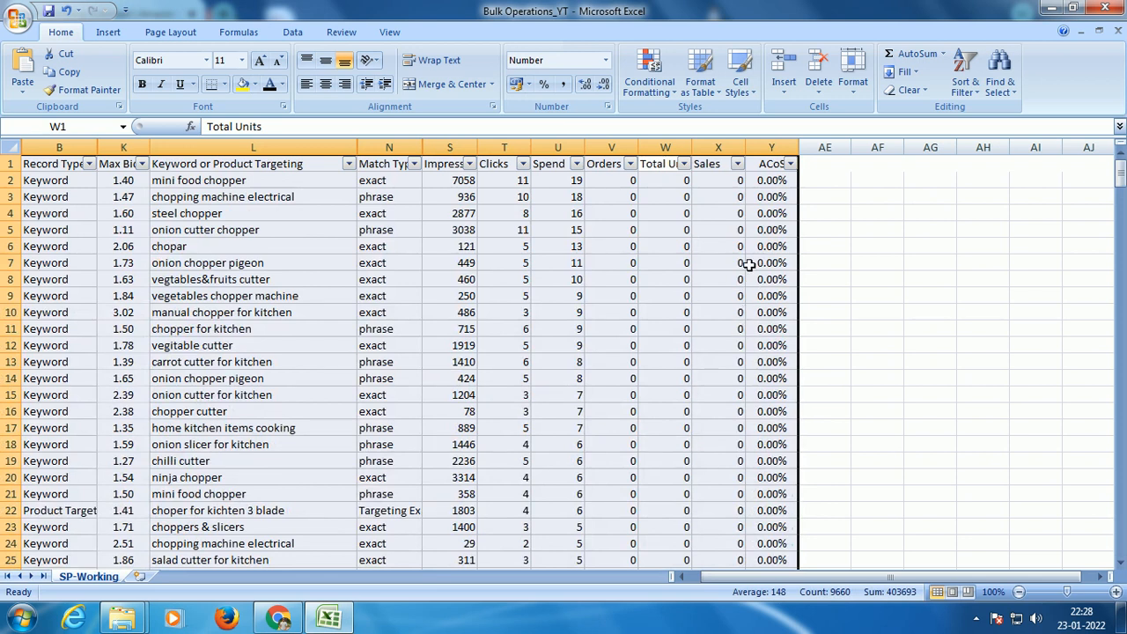
pyautogui.click(790, 164)
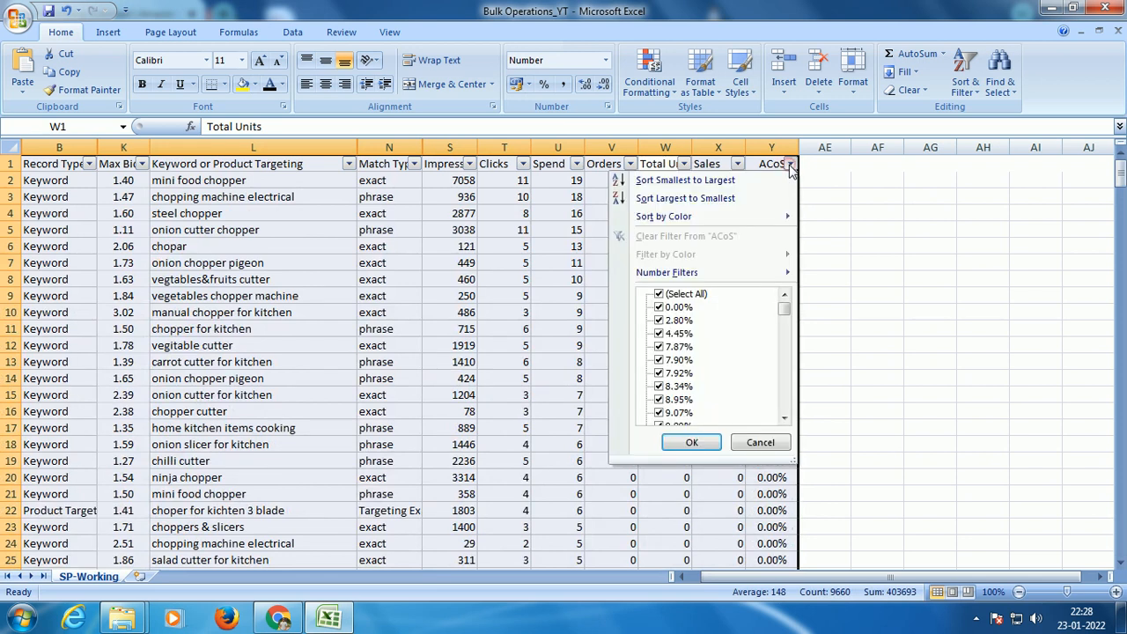
pyautogui.click(703, 200)
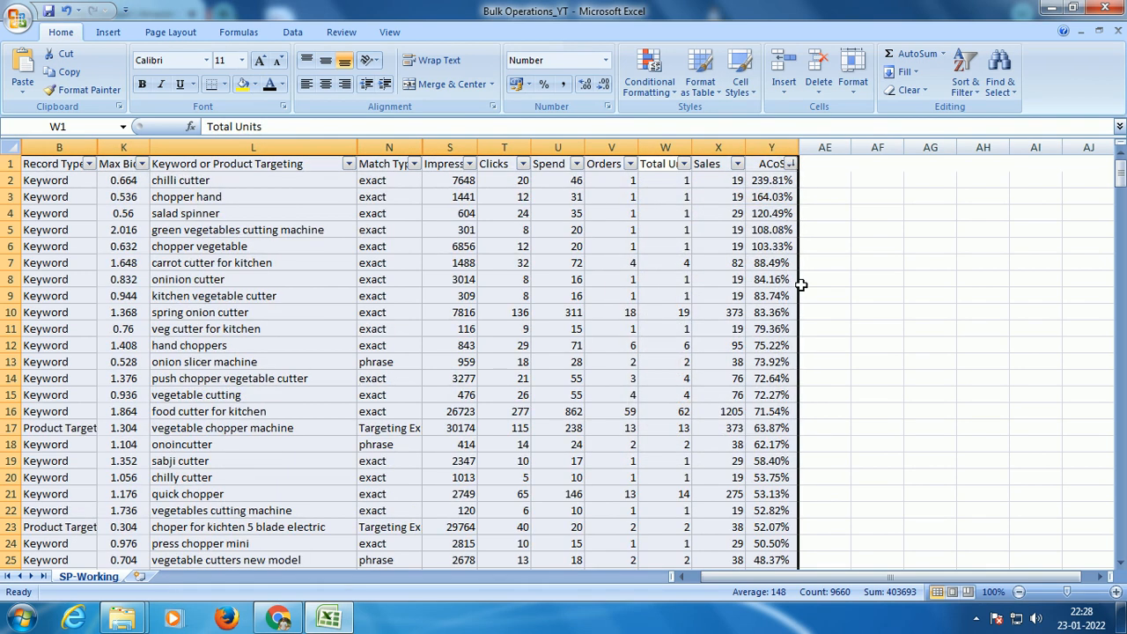
pyautogui.hotkey('ctrl', 'shift', 'l')
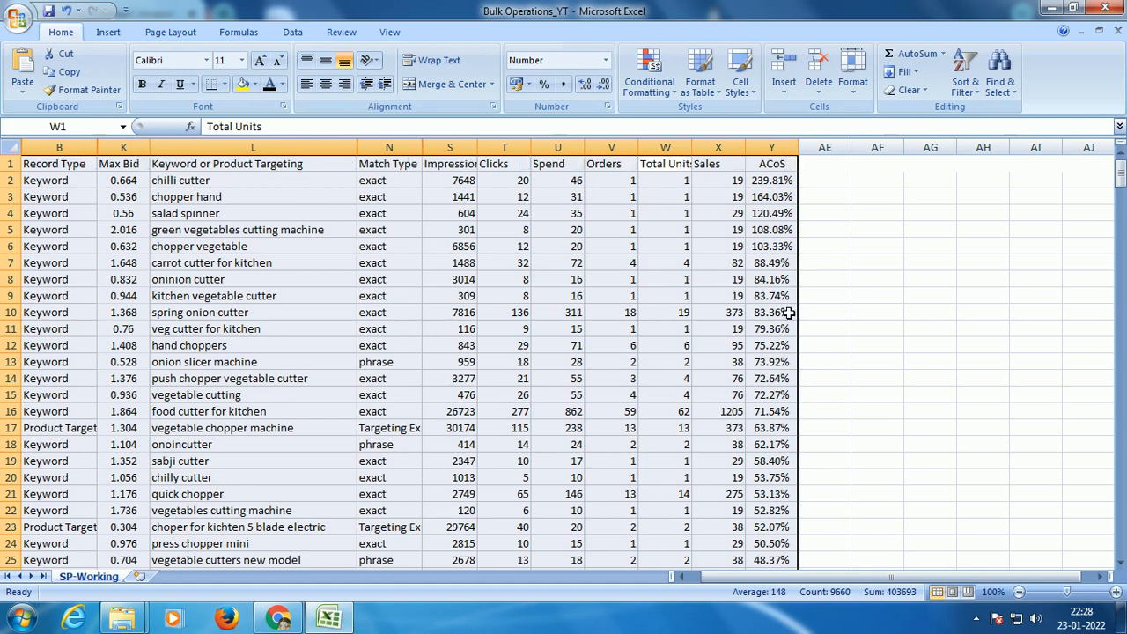
# Step: Set the font color of the ACoS values above 30% (Y2:Y41) to the standard Red
pyautogui.moveTo(772, 181); pyautogui.dragTo(771, 260)
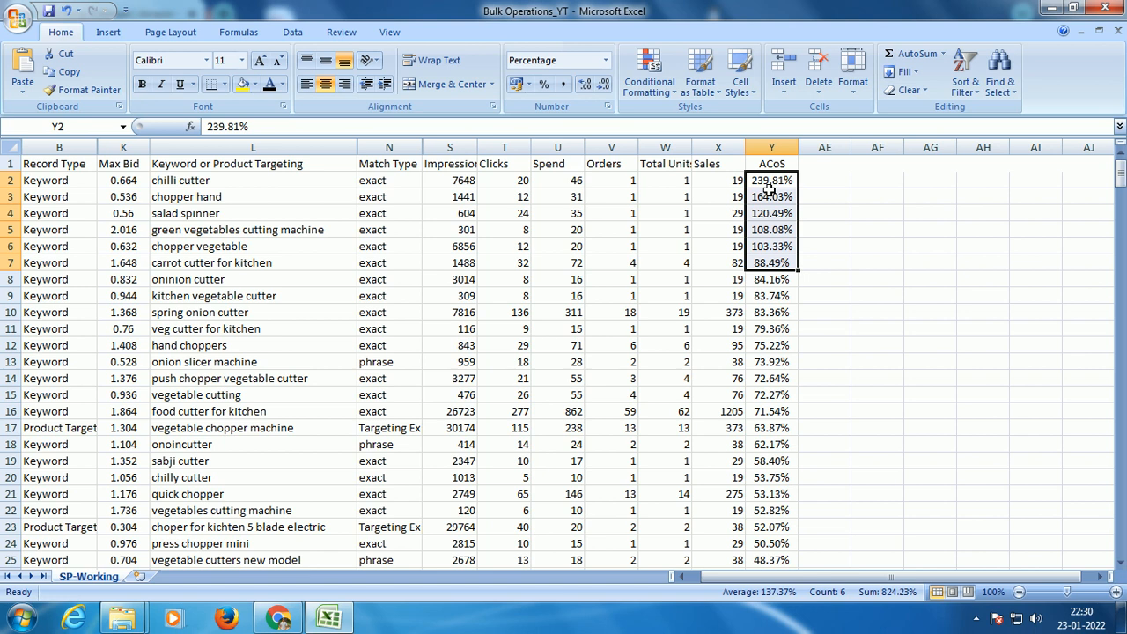
pyautogui.moveTo(775, 184); pyautogui.dragTo(773, 494)
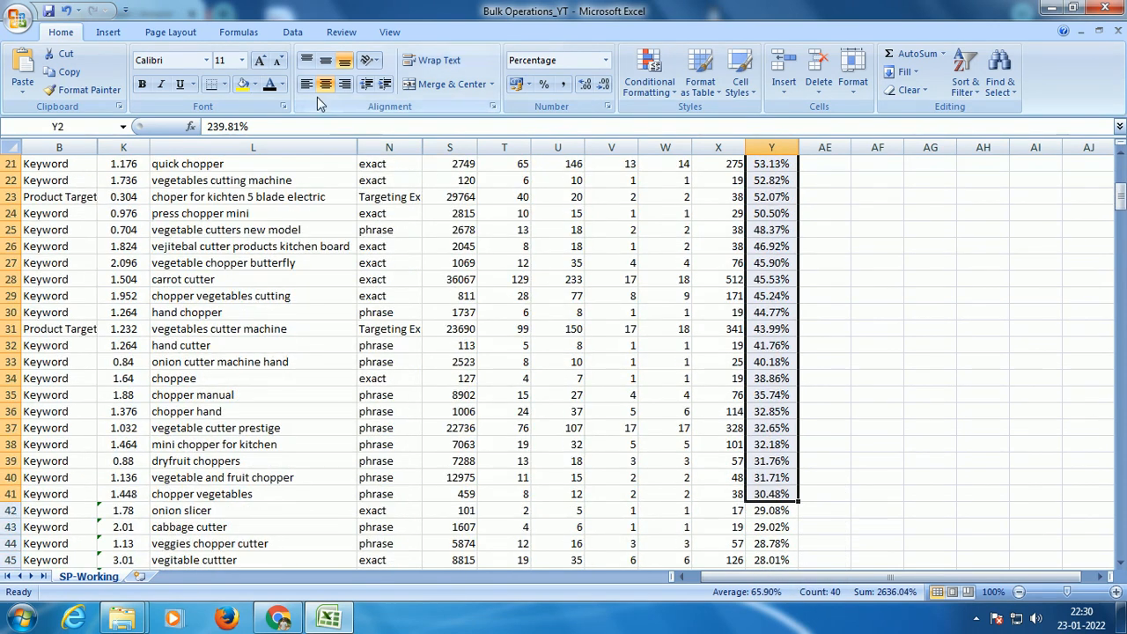
pyautogui.click(282, 83)
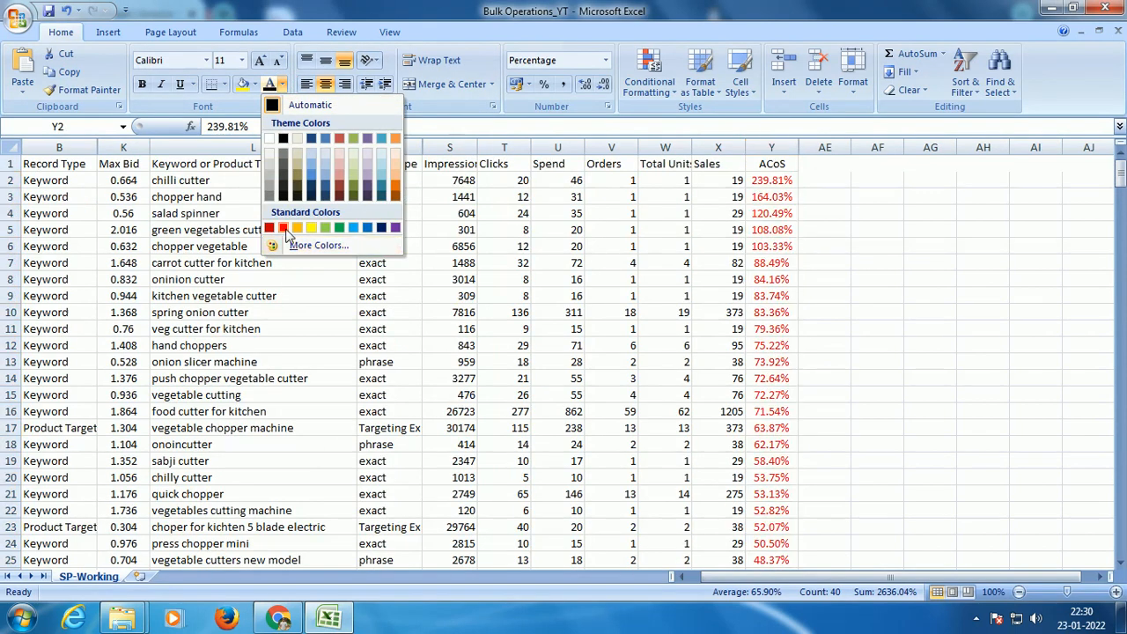
pyautogui.click(288, 227)
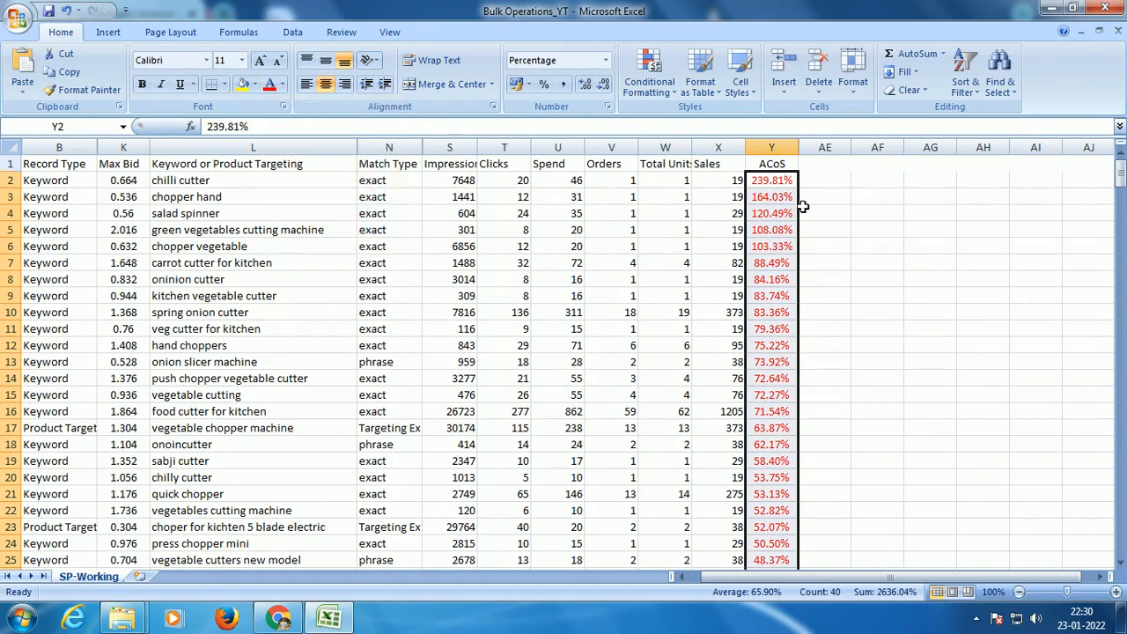
# Step: Set the font color of the ACoS values between 20% and 30% (Y42:Y58) to the standard Orange
pyautogui.scroll(-8, 818, 249)
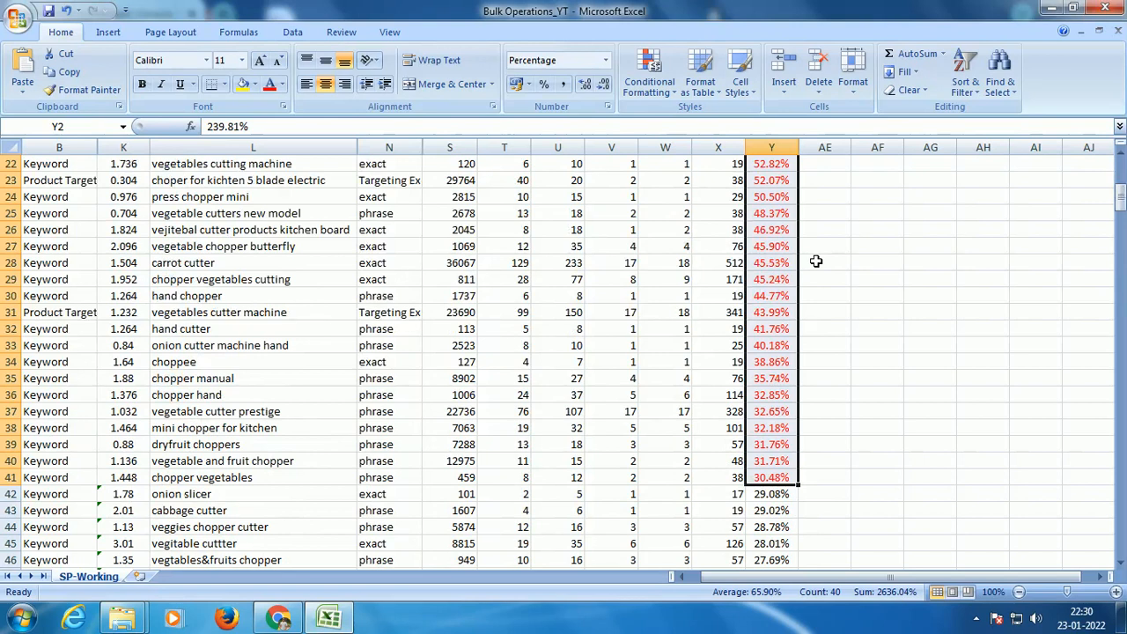
pyautogui.scroll(-1, 804, 303)
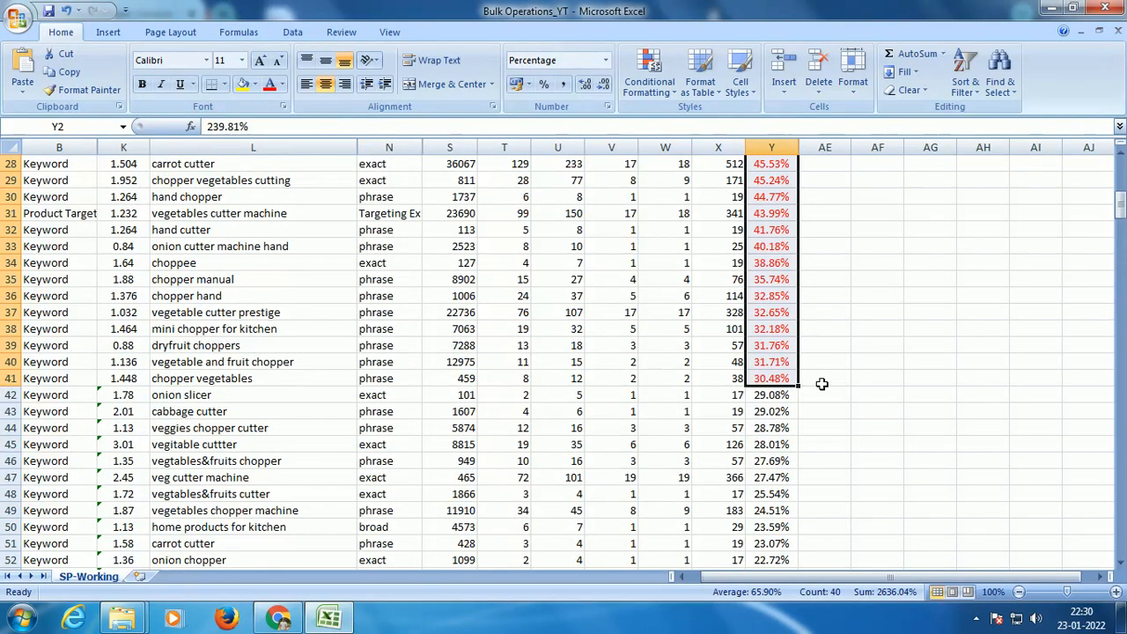
pyautogui.scroll(3, 818, 388)
pyautogui.scroll(3, 123, 415)
pyautogui.scroll(-7, 128, 421)
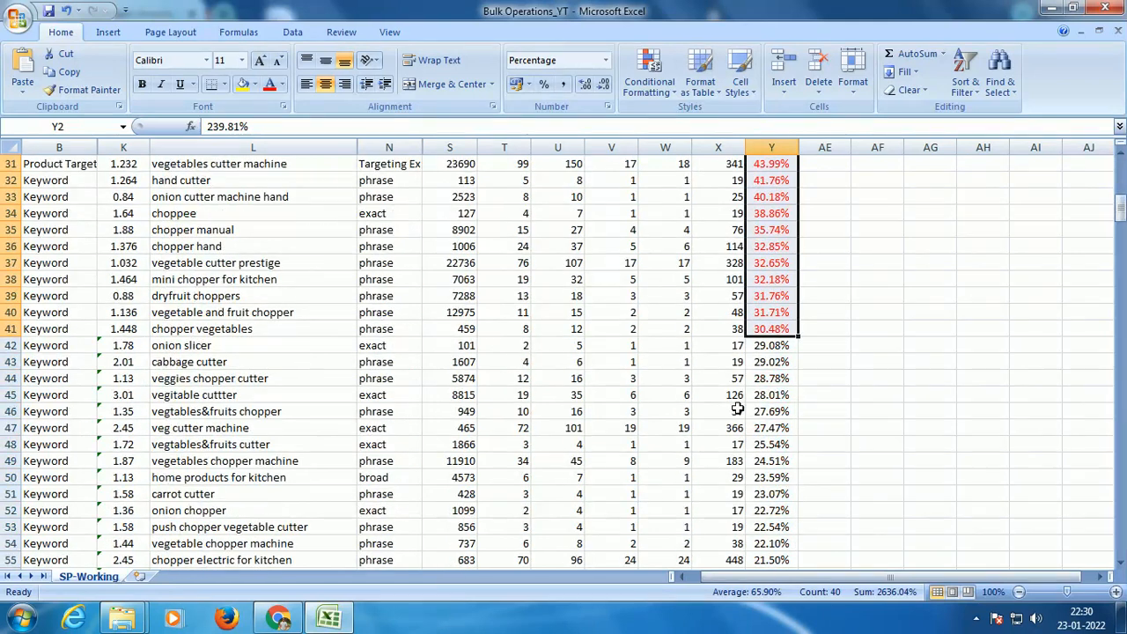
pyautogui.scroll(-3, 933, 342)
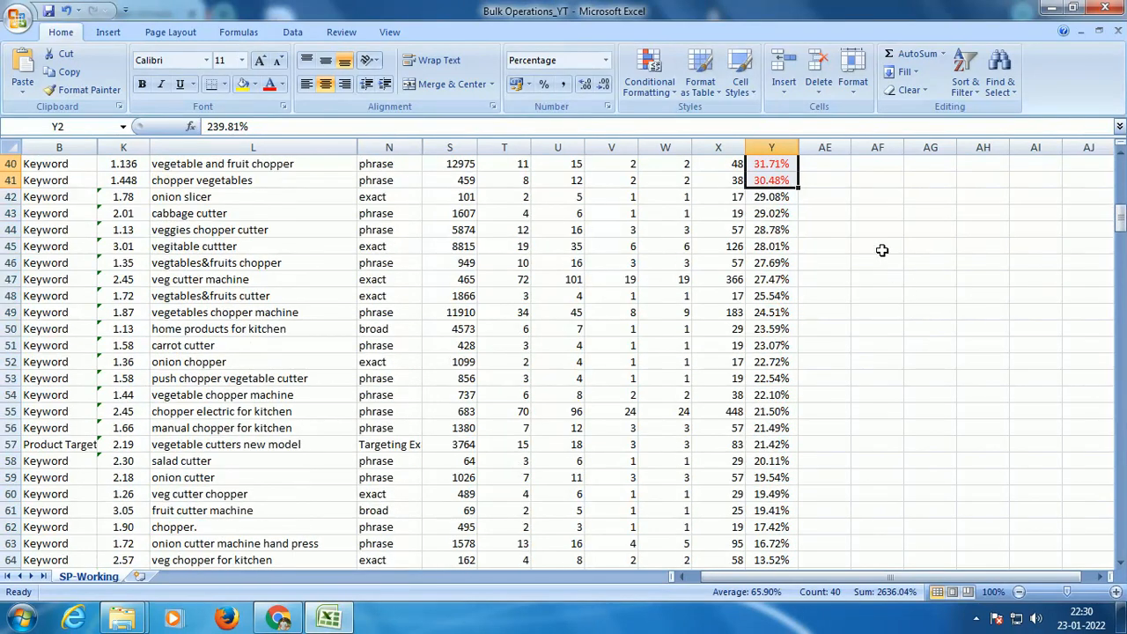
pyautogui.moveTo(786, 201); pyautogui.dragTo(762, 458)
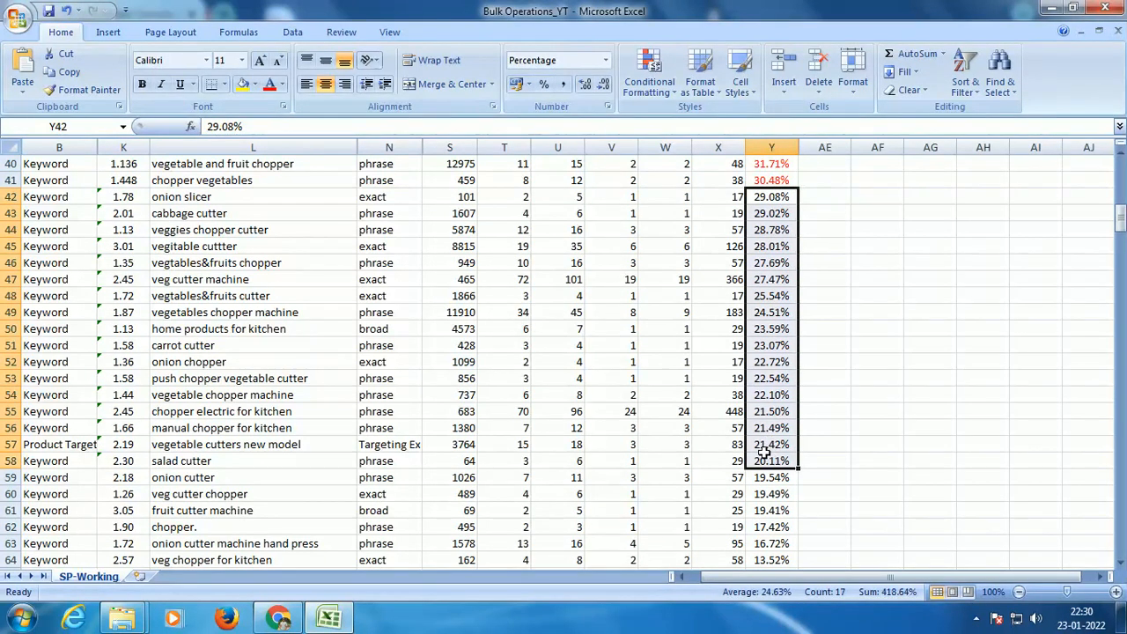
pyautogui.click(281, 84)
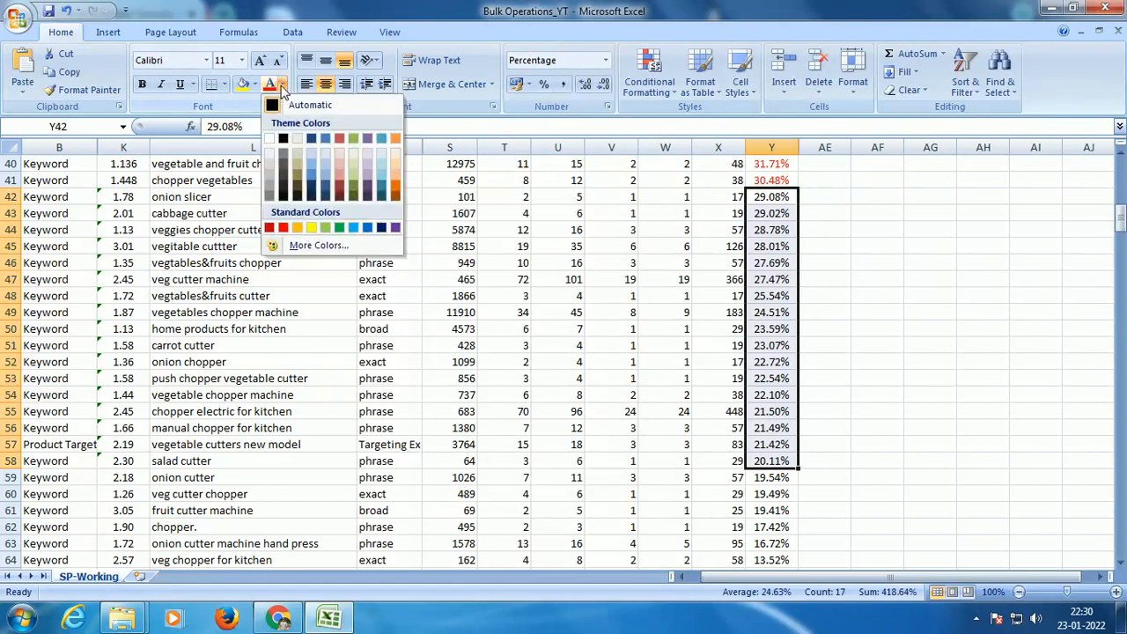
pyautogui.click(297, 228)
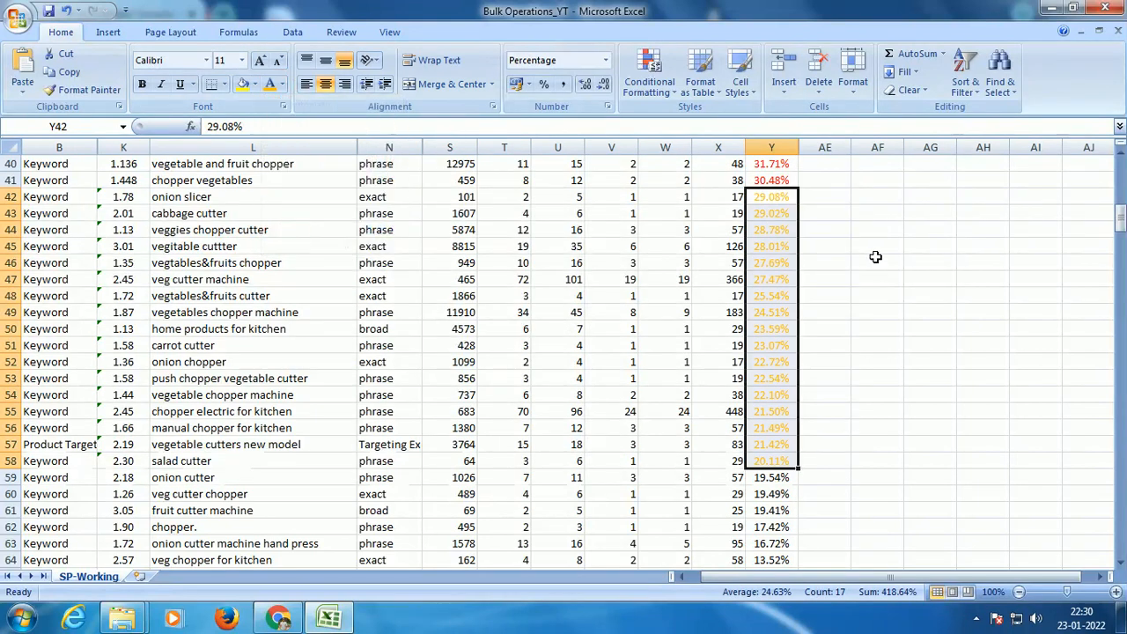
# Step: Set the font color of the nonzero ACoS values below 20% (Y59:Y76) to the standard Green
pyautogui.scroll(-3, 872, 255)
pyautogui.scroll(-3, 883, 273)
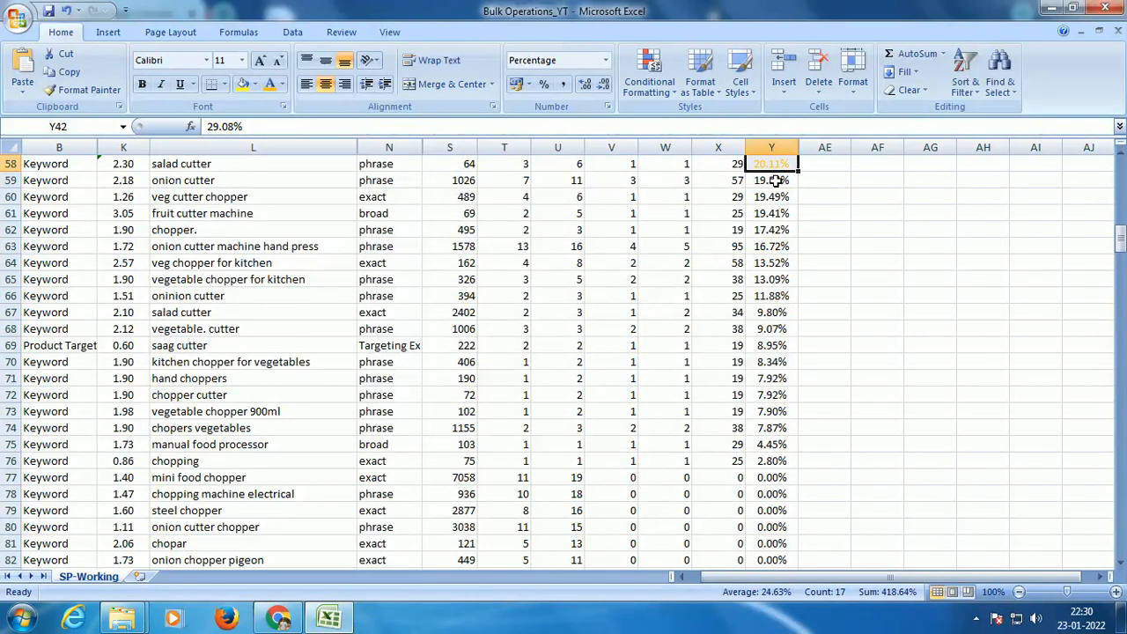
pyautogui.moveTo(771, 181); pyautogui.dragTo(772, 453)
pyautogui.click(282, 84)
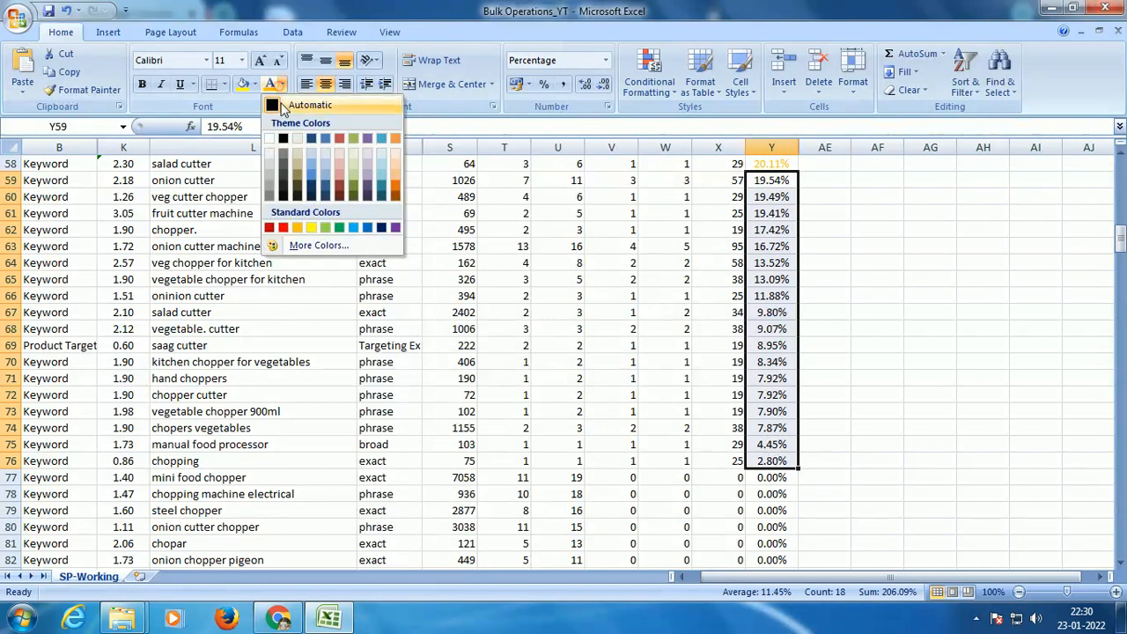
pyautogui.click(336, 230)
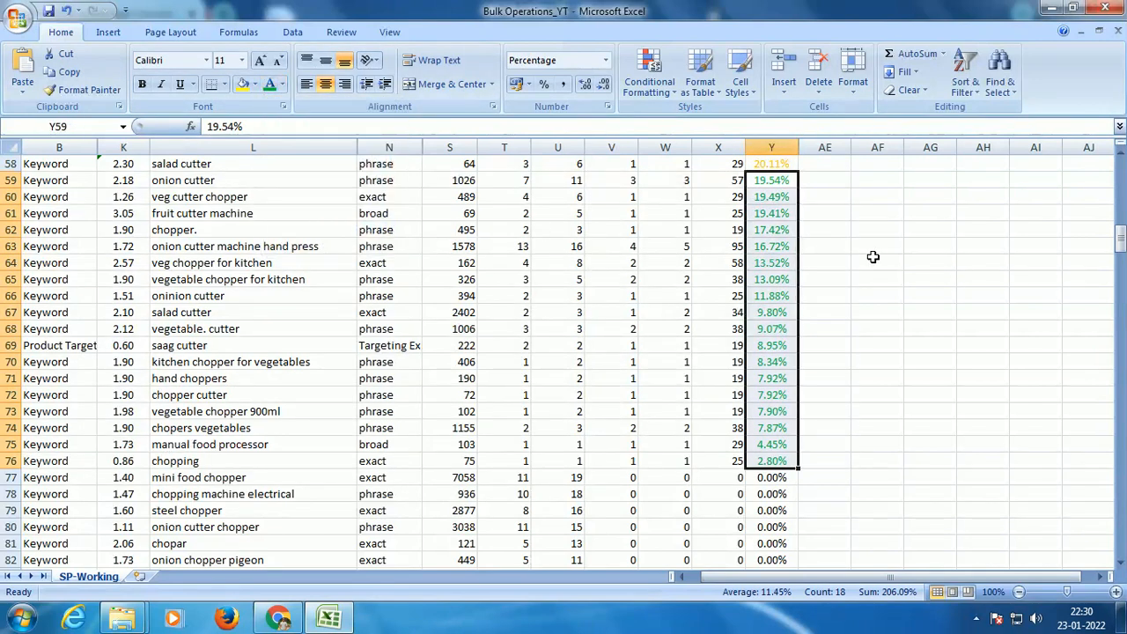
# Step: Review the color-coded table and examine the Clicks, Spend, Sales and ACoS columns in turn
pyautogui.scroll(19, 873, 256)
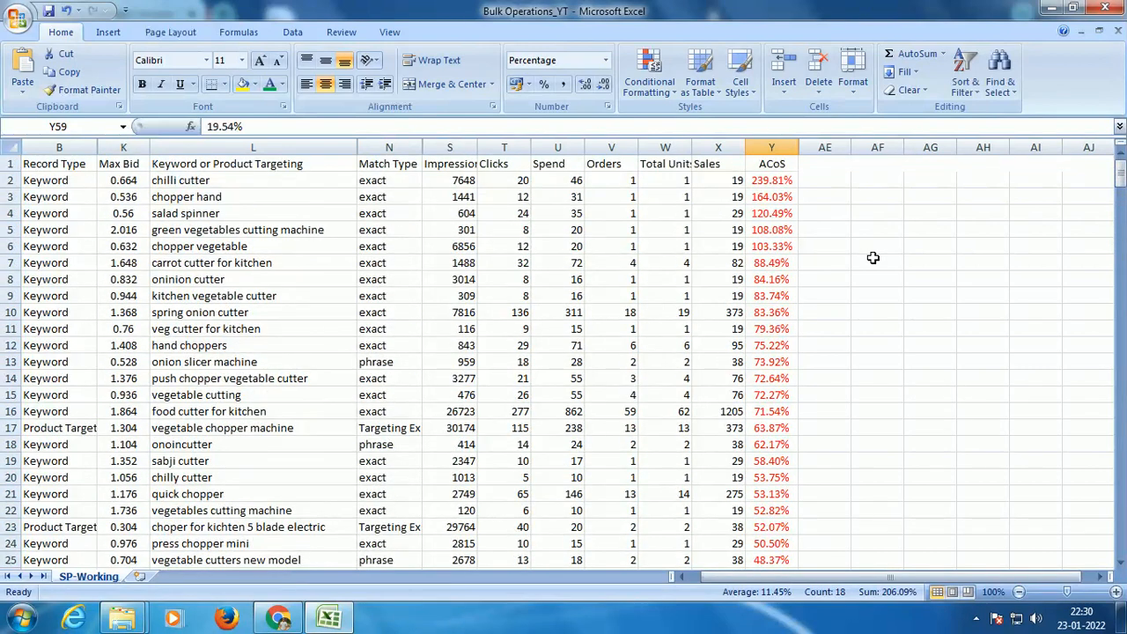
pyautogui.scroll(-2, 872, 257)
pyautogui.scroll(2, 873, 257)
pyautogui.click(503, 146)
pyautogui.click(575, 144)
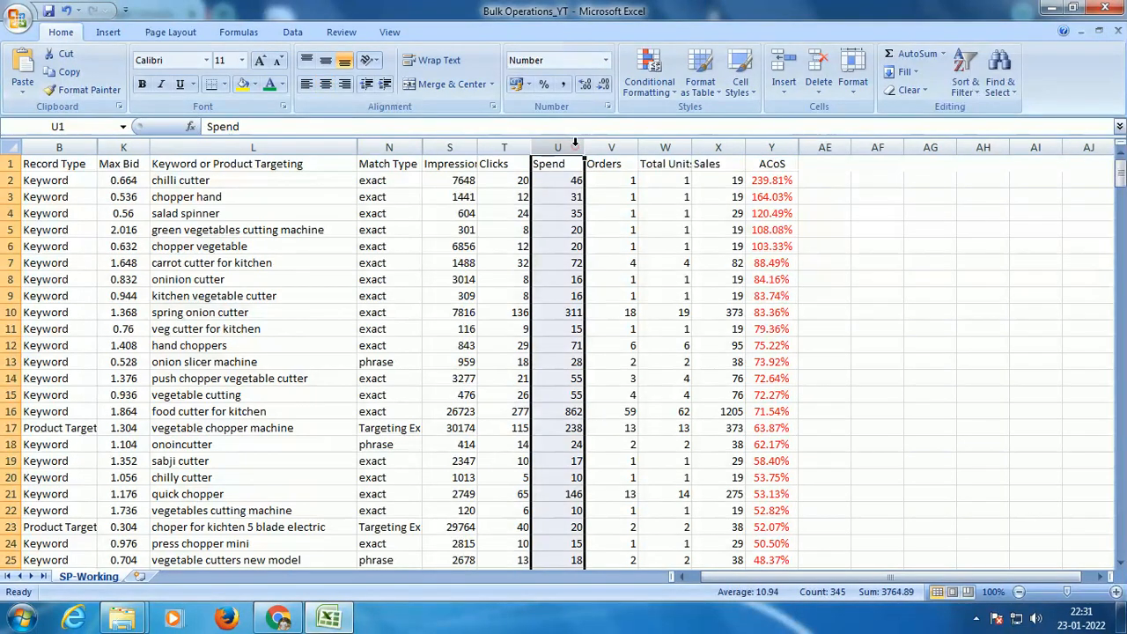
pyautogui.click(717, 146)
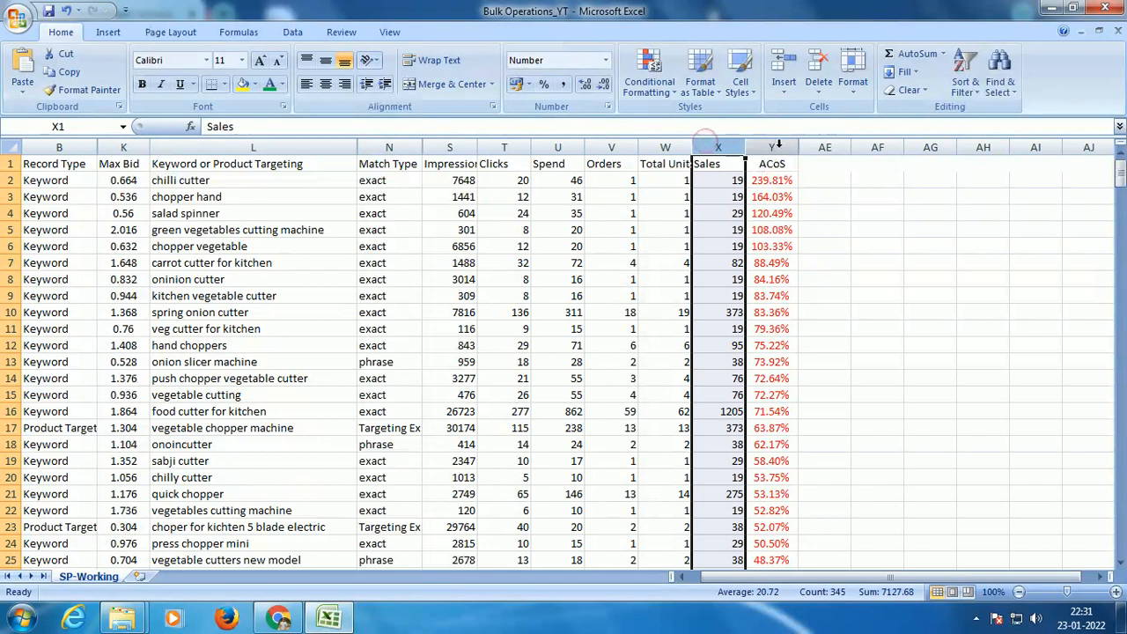
pyautogui.click(772, 146)
# Step: Examine the red, orange and green ACoS bands and the boundaries between them, and return to the first data row
pyautogui.scroll(-2, 843, 204)
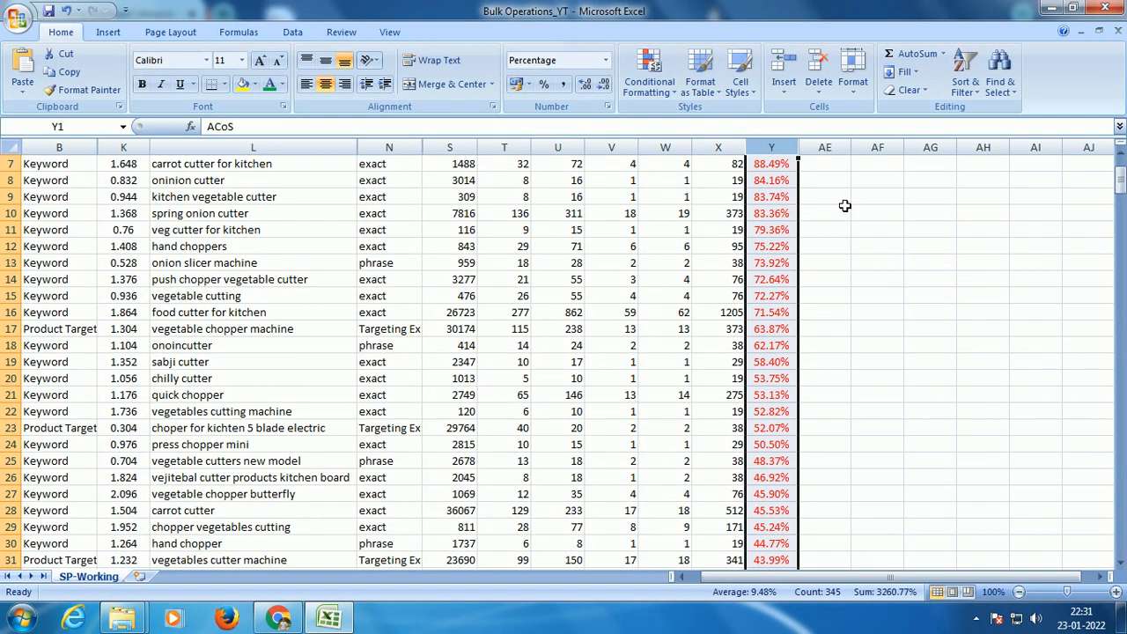
pyautogui.scroll(2, 844, 205)
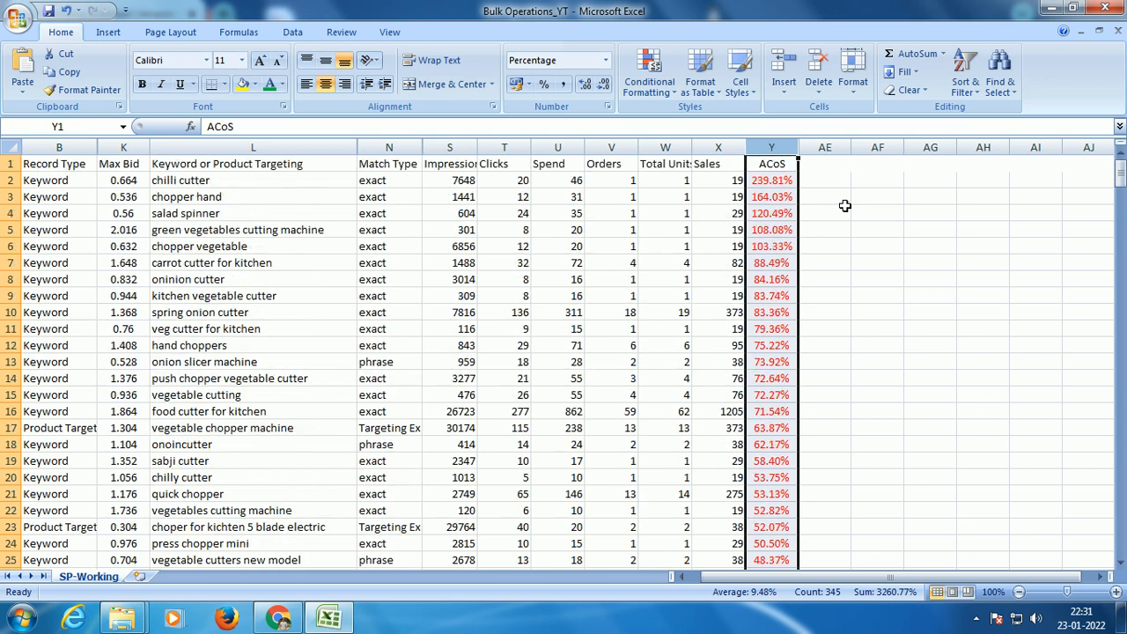
pyautogui.scroll(-10, 844, 205)
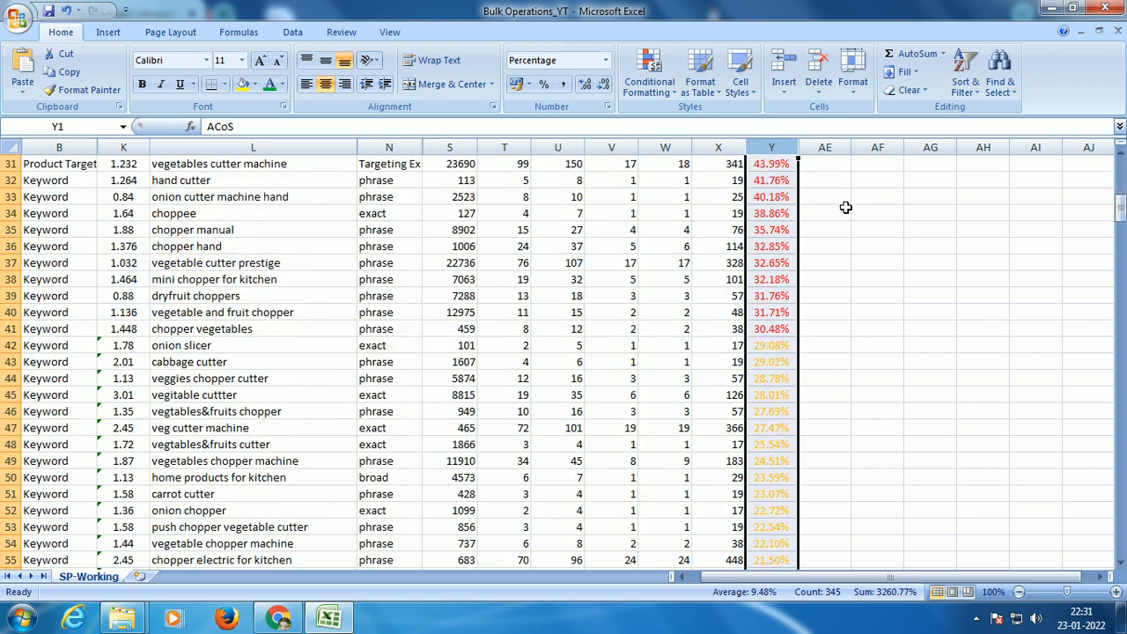
pyautogui.scroll(-3, 845, 207)
pyautogui.scroll(-4, 843, 234)
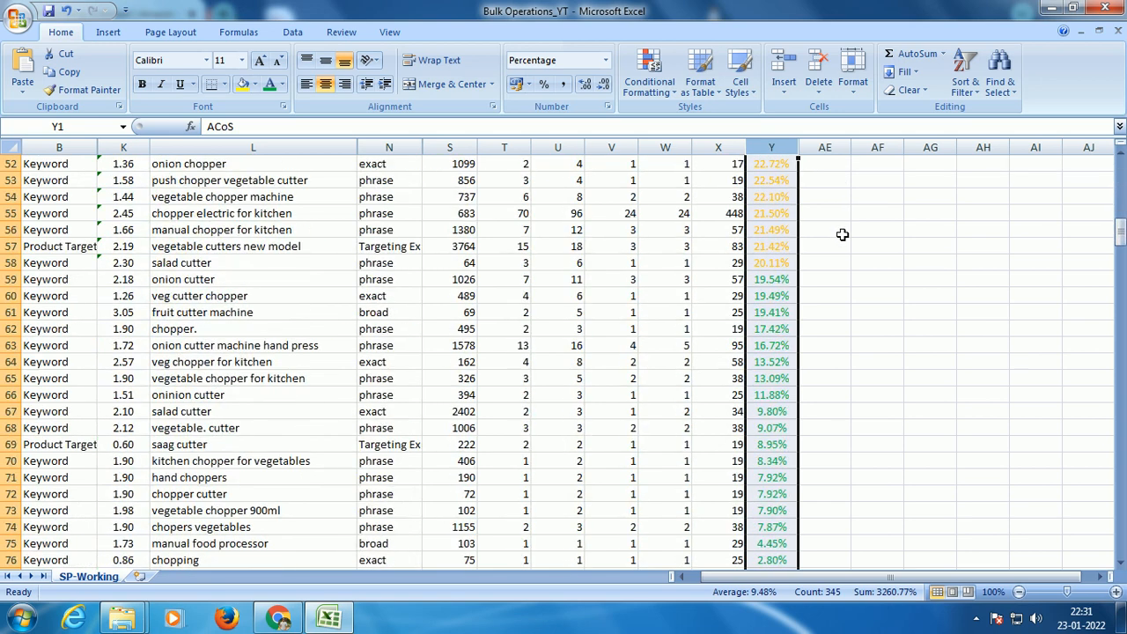
pyautogui.scroll(5, 842, 234)
pyautogui.scroll(1, 843, 249)
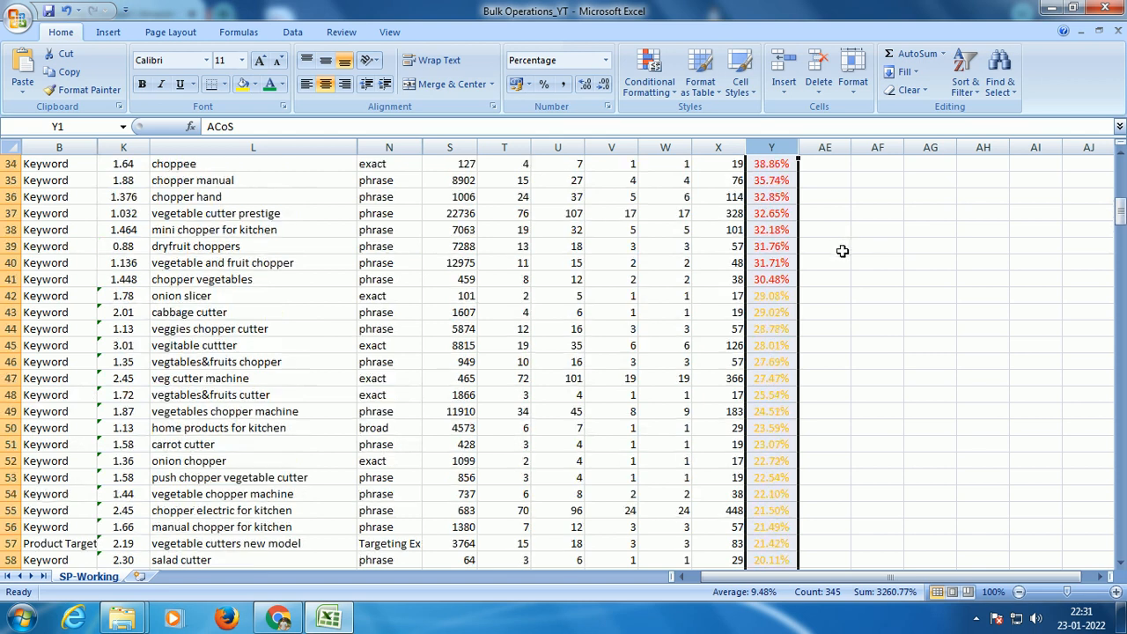
pyautogui.scroll(4, 842, 250)
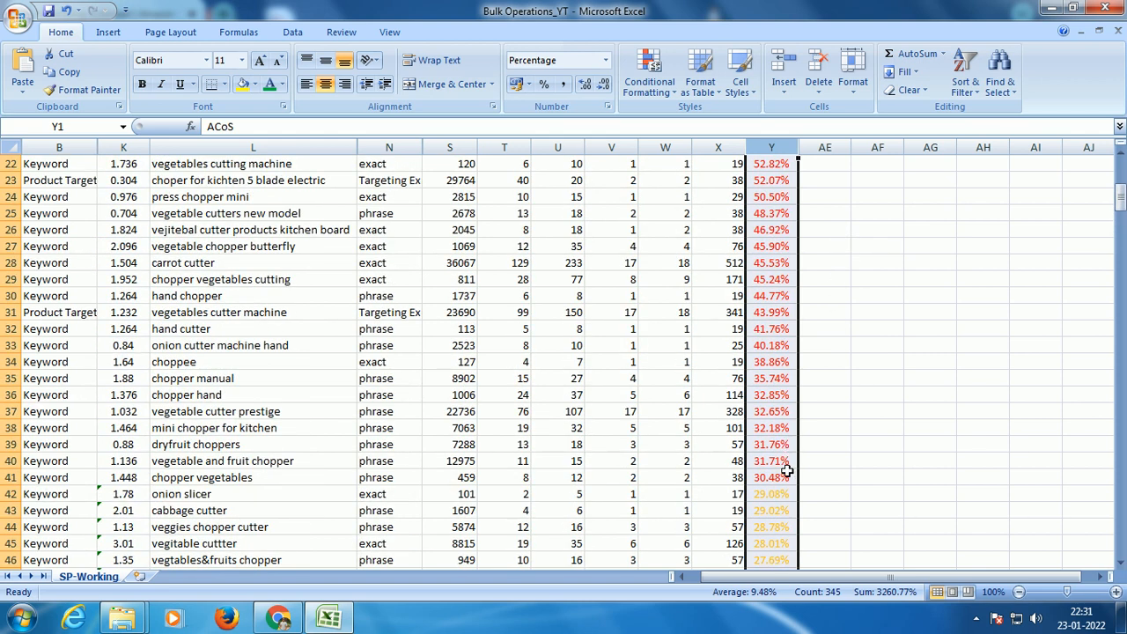
pyautogui.scroll(-4, 802, 221)
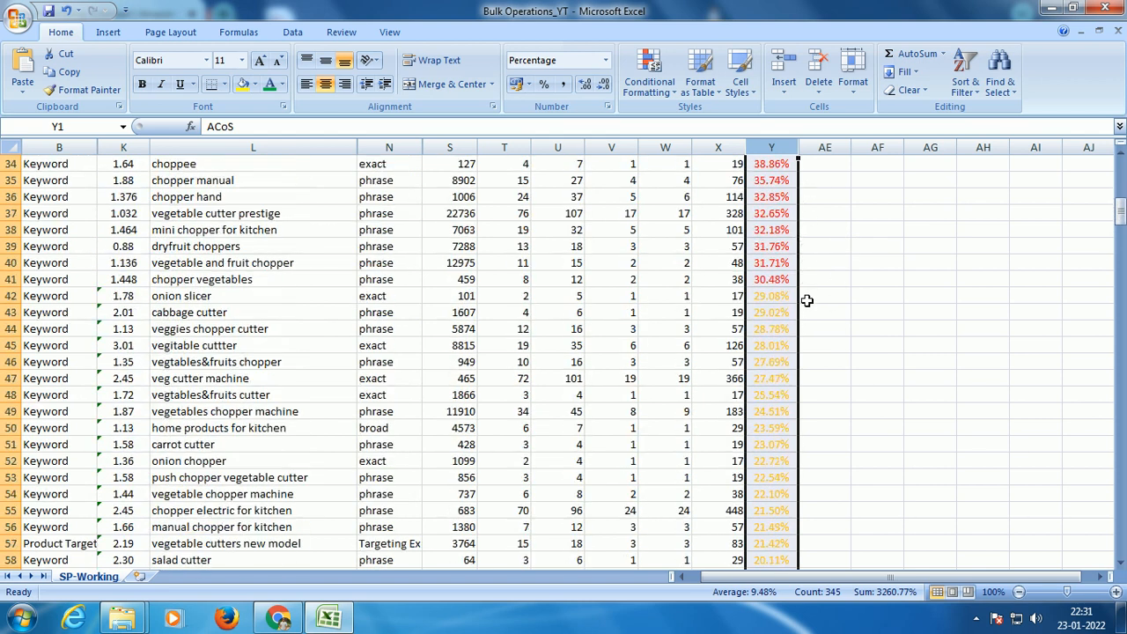
pyautogui.scroll(-3, 806, 300)
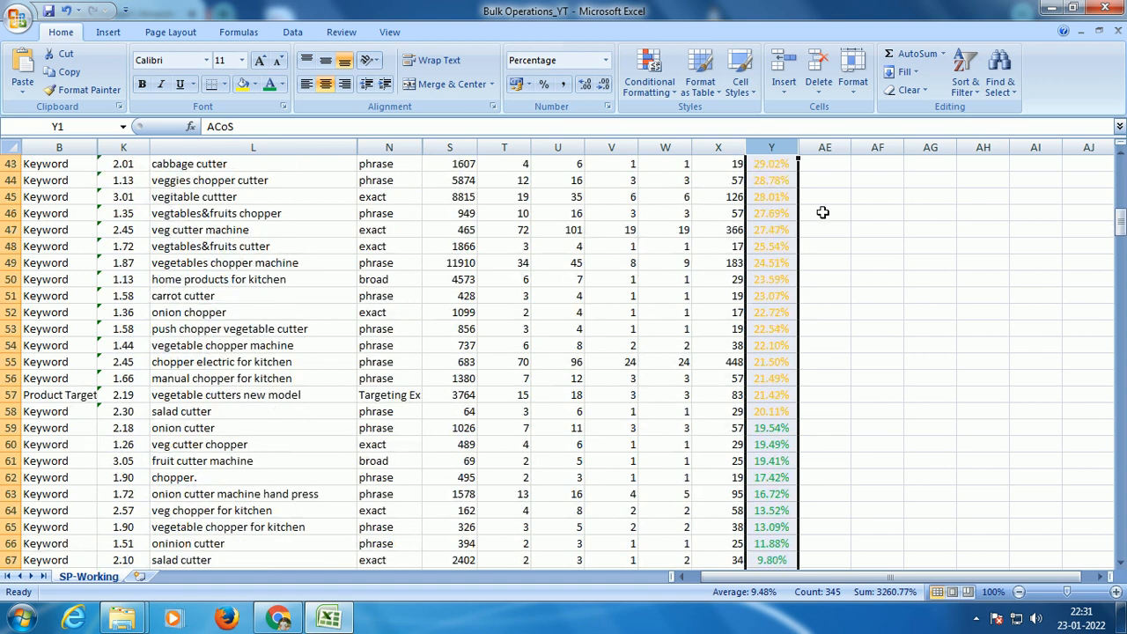
pyautogui.click(771, 381)
pyautogui.scroll(-3, 786, 380)
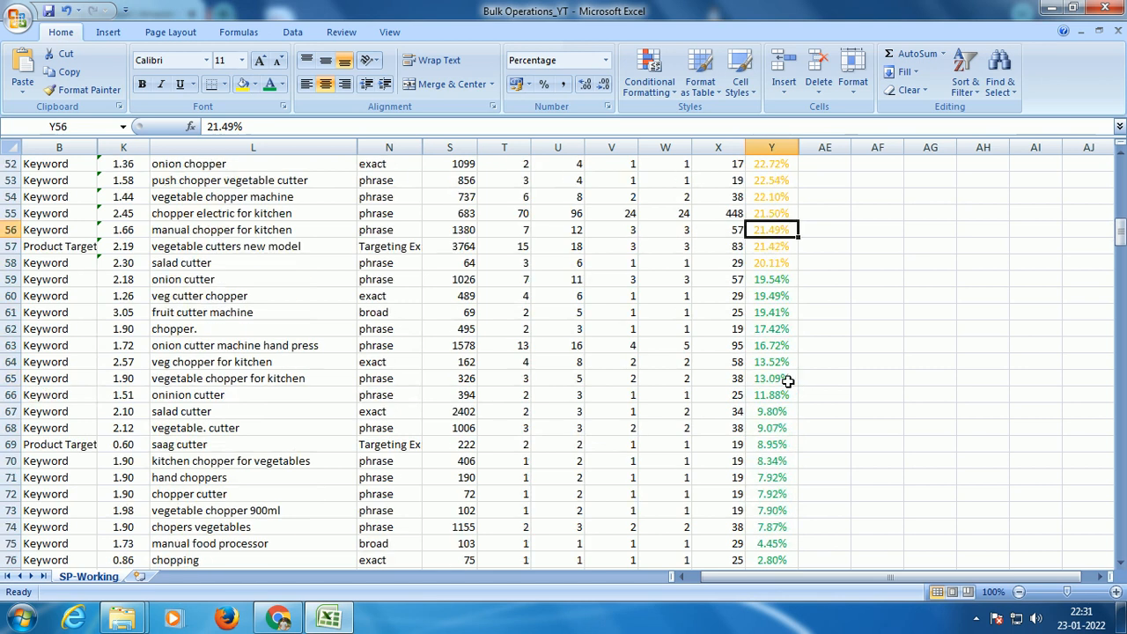
pyautogui.click(781, 283)
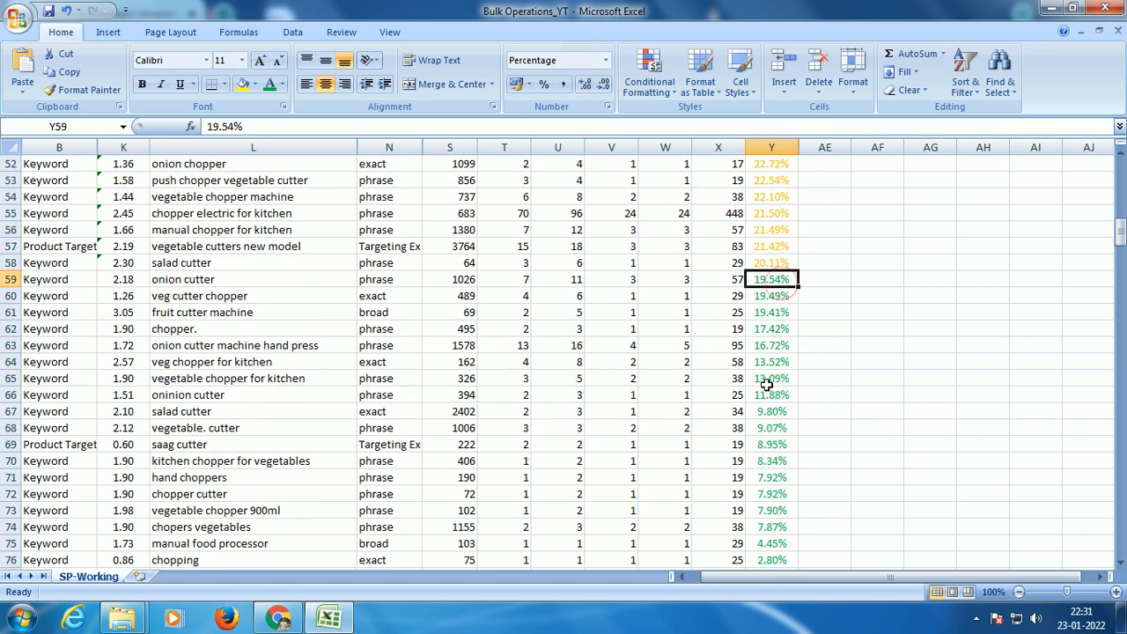
pyautogui.scroll(-2, 767, 385)
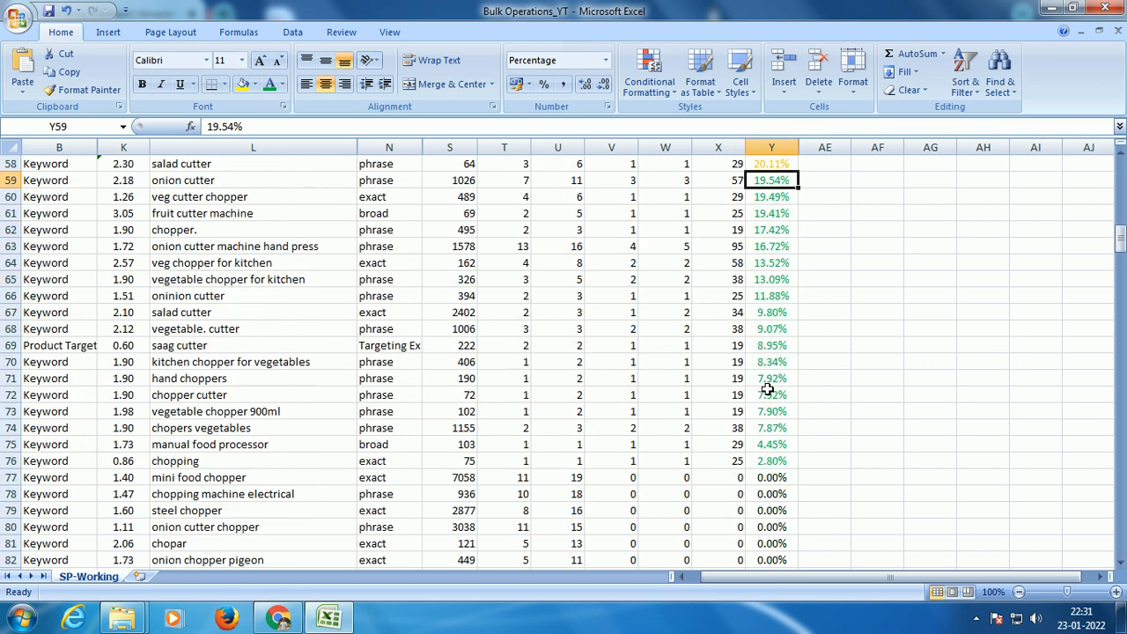
pyautogui.scroll(17, 767, 387)
pyautogui.scroll(2, 767, 394)
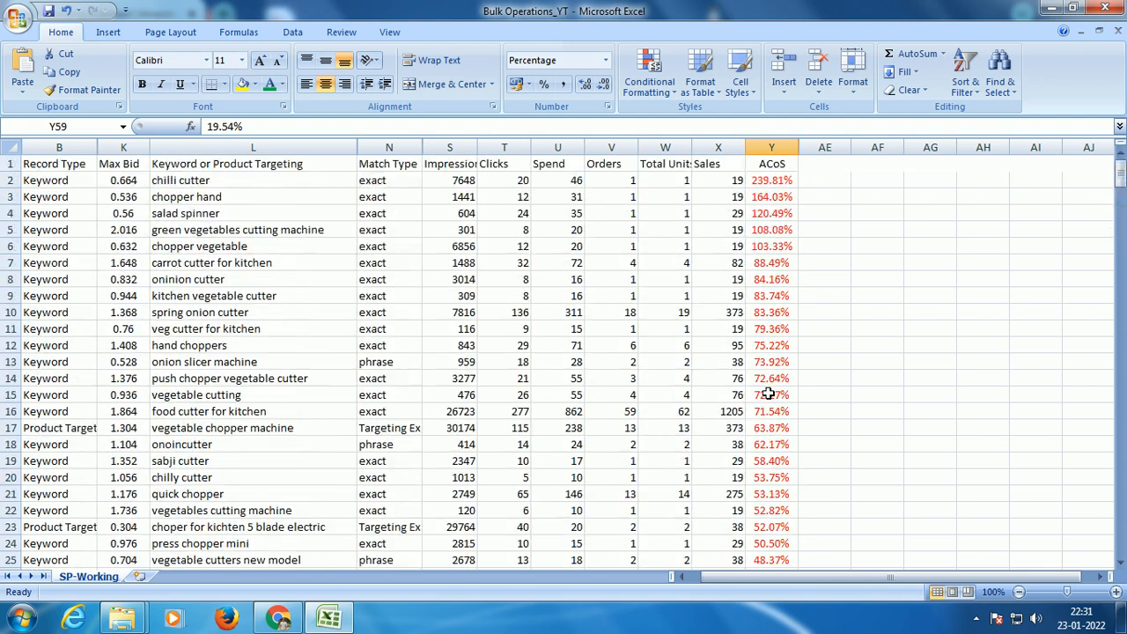
pyautogui.click(787, 181)
pyautogui.click(819, 183)
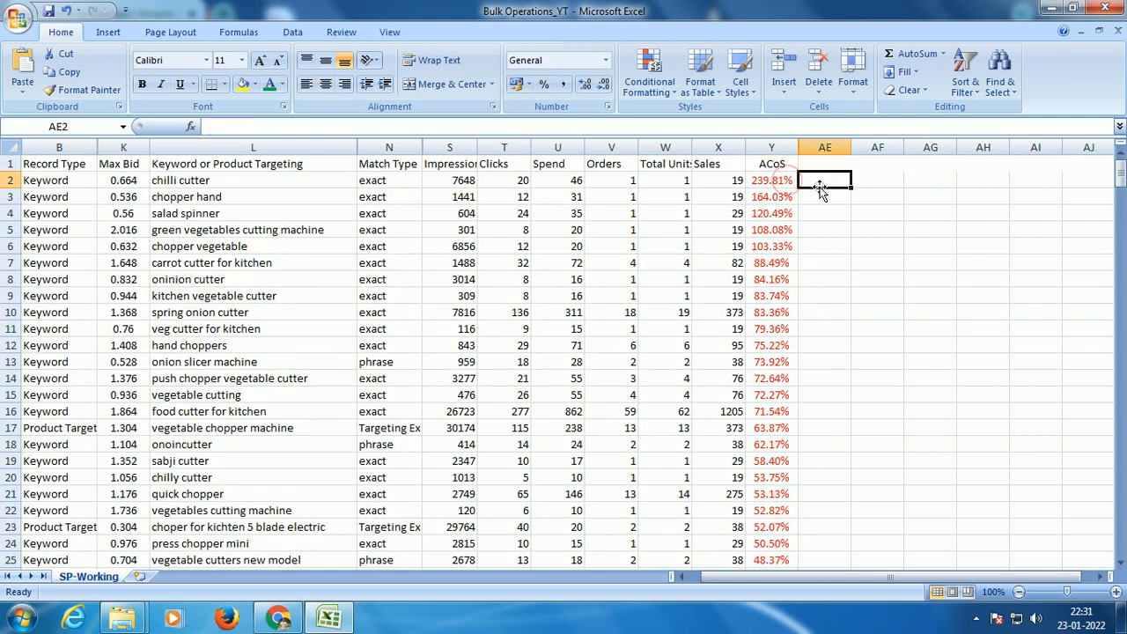
# Step: Examine where the orange and green ACoS bands start and end down the table, and return to the header row
pyautogui.scroll(-10, 805, 266)
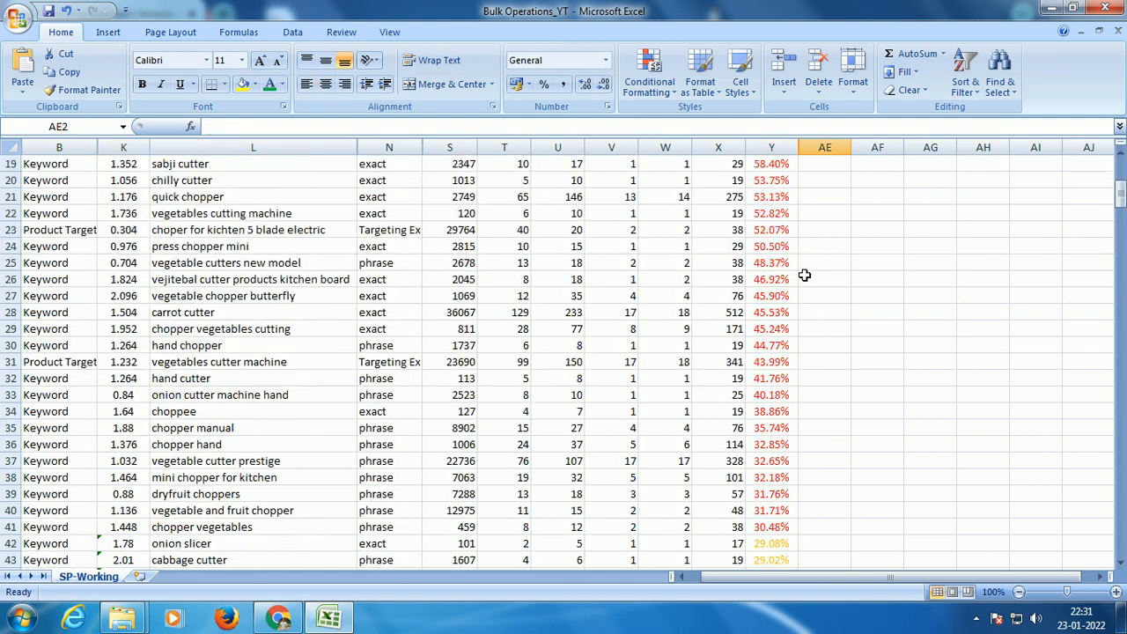
pyautogui.click(771, 346)
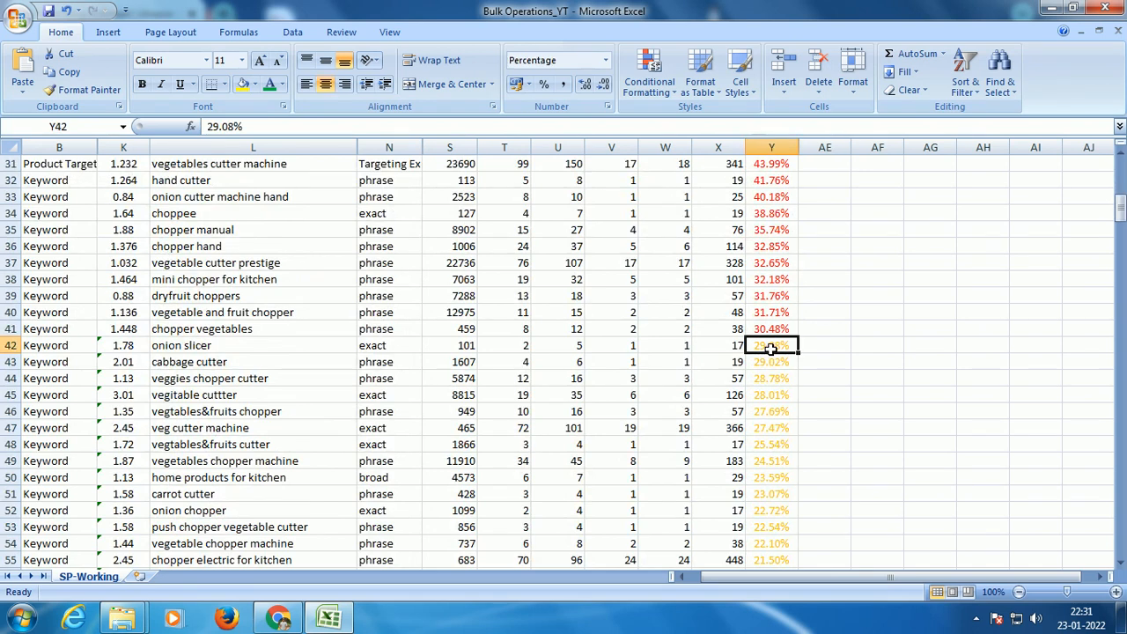
pyautogui.scroll(-4, 771, 409)
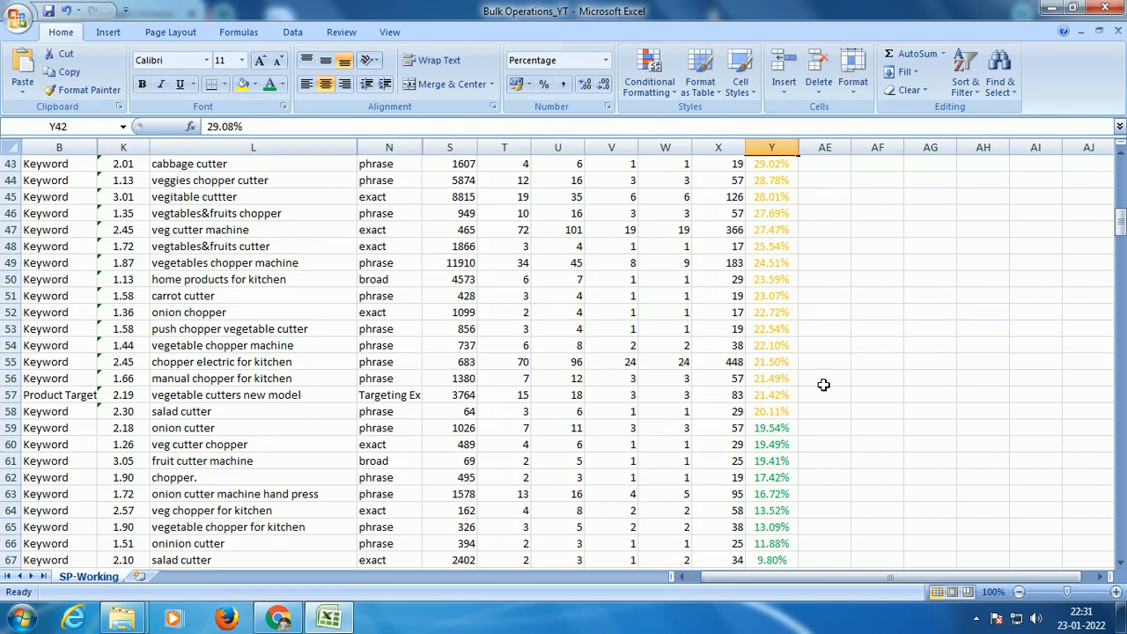
pyautogui.scroll(-2, 823, 385)
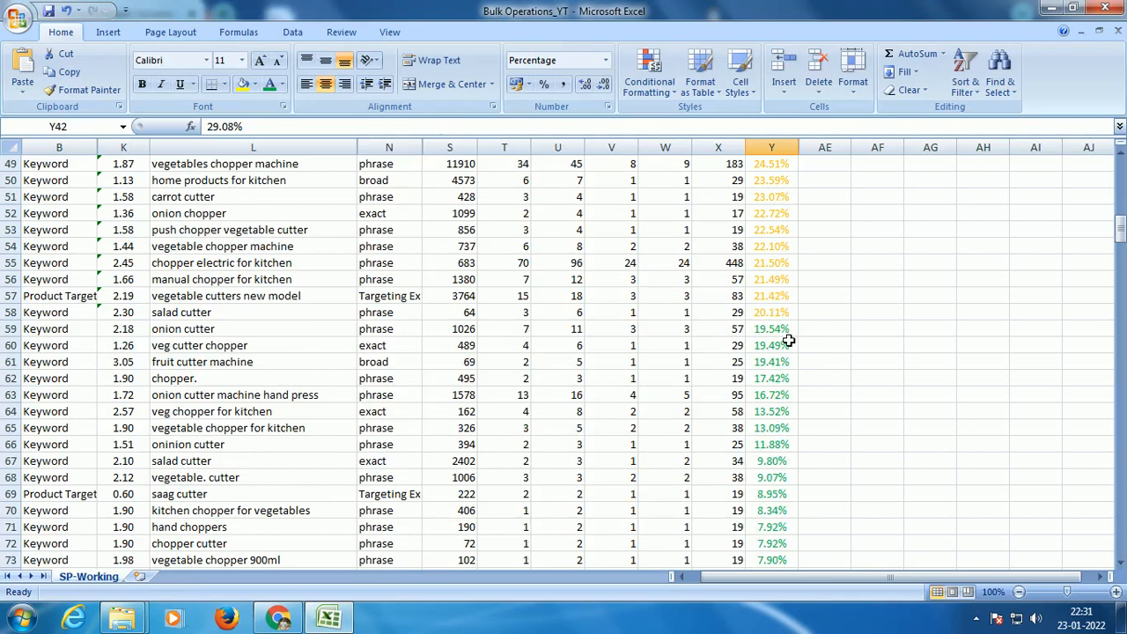
pyautogui.scroll(-2, 774, 523)
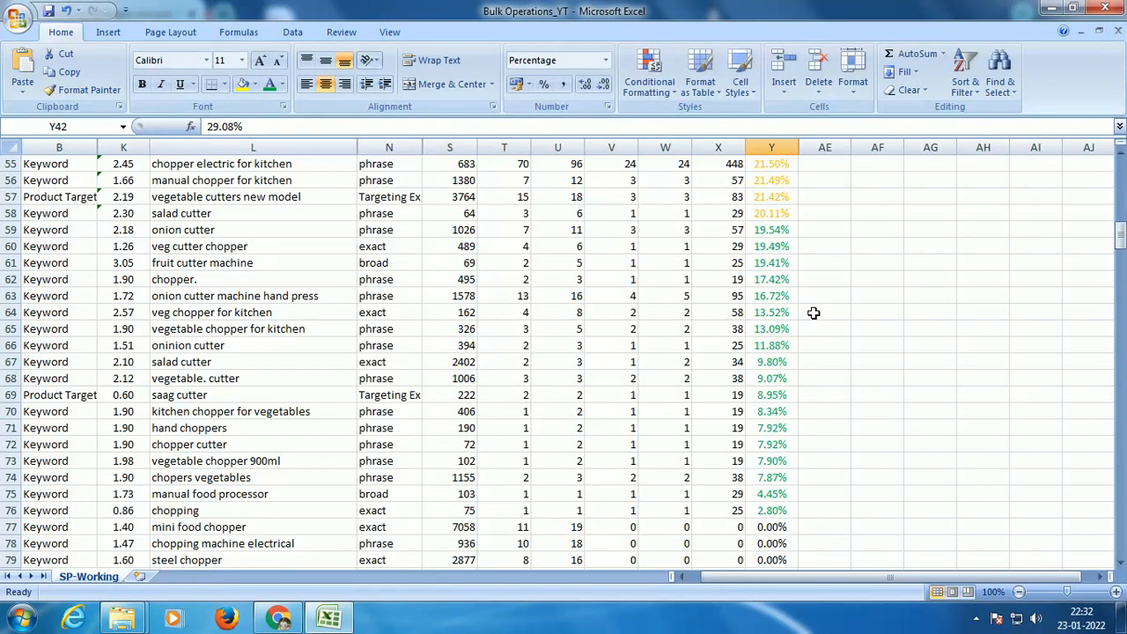
pyautogui.scroll(3, 814, 313)
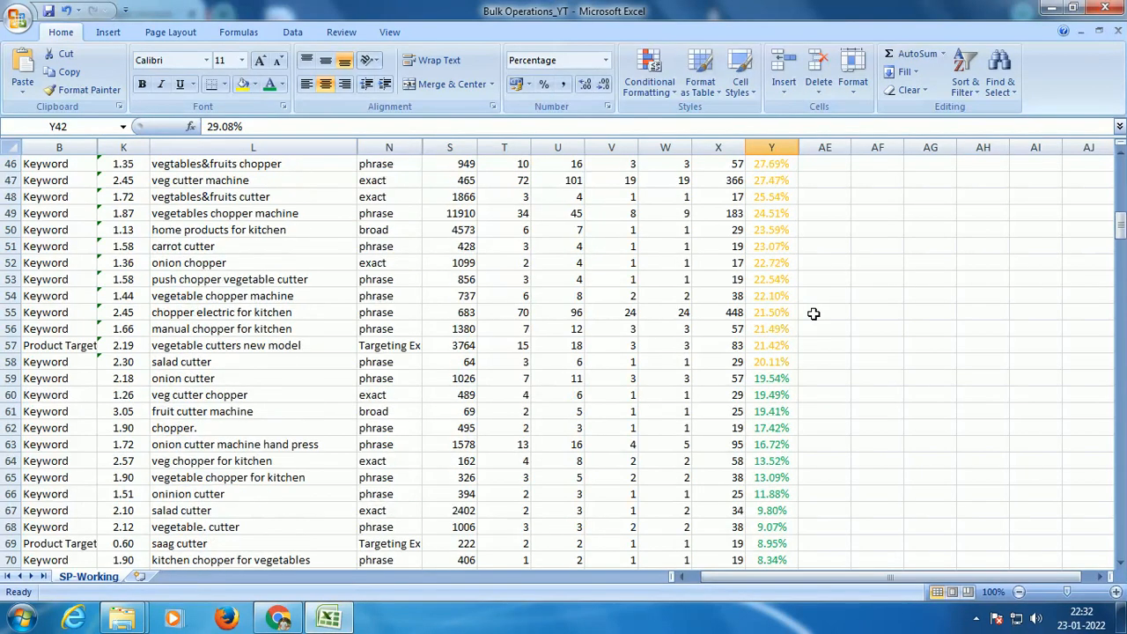
pyautogui.scroll(15, 813, 312)
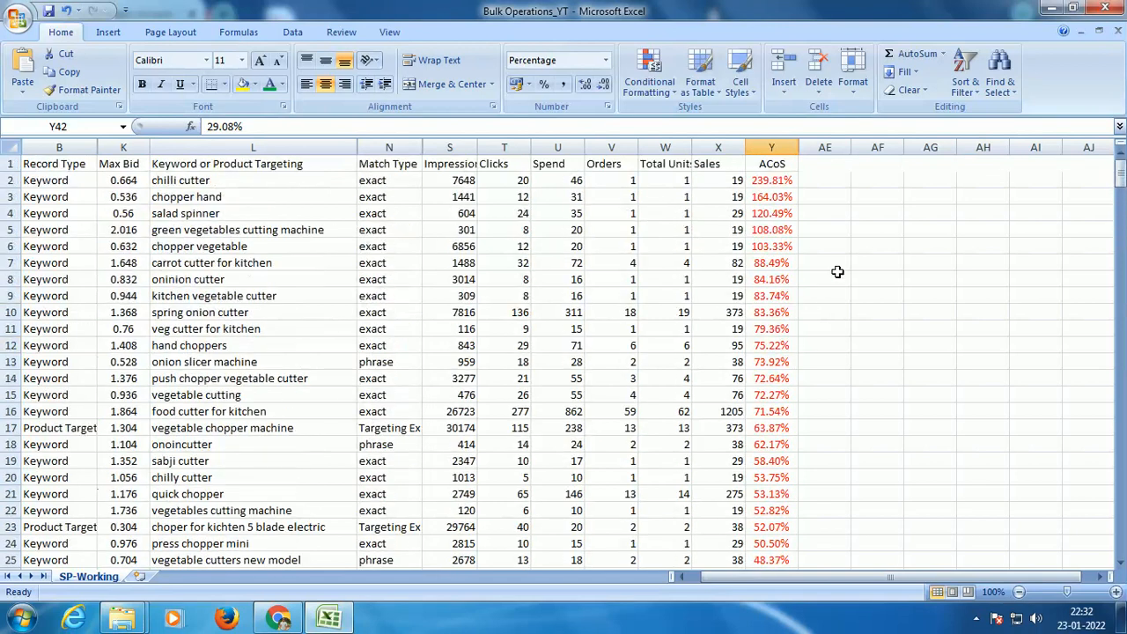
# Step: Add the column header "New Bid" in cell AE1, beside the ACoS column
pyautogui.click(847, 168)
pyautogui.write('New')
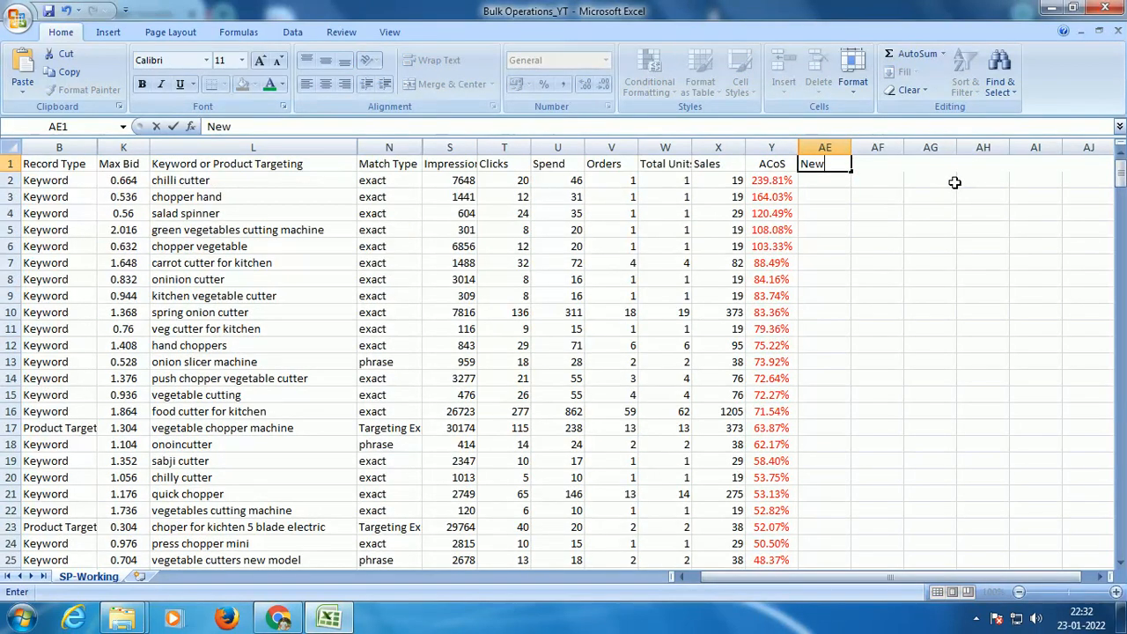
pyautogui.write(' Bid')
pyautogui.press('Return')
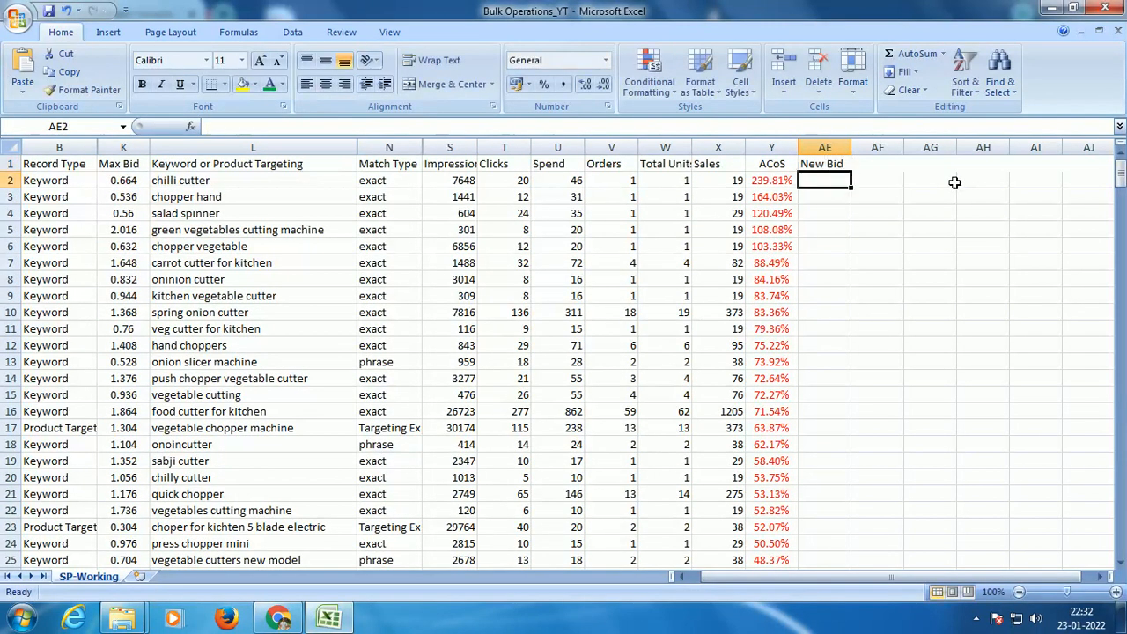
# Step: Calculate the New Bid for the red ACoS rows with =K2*0.8 in AE2, filled down to AE41
pyautogui.write('=')
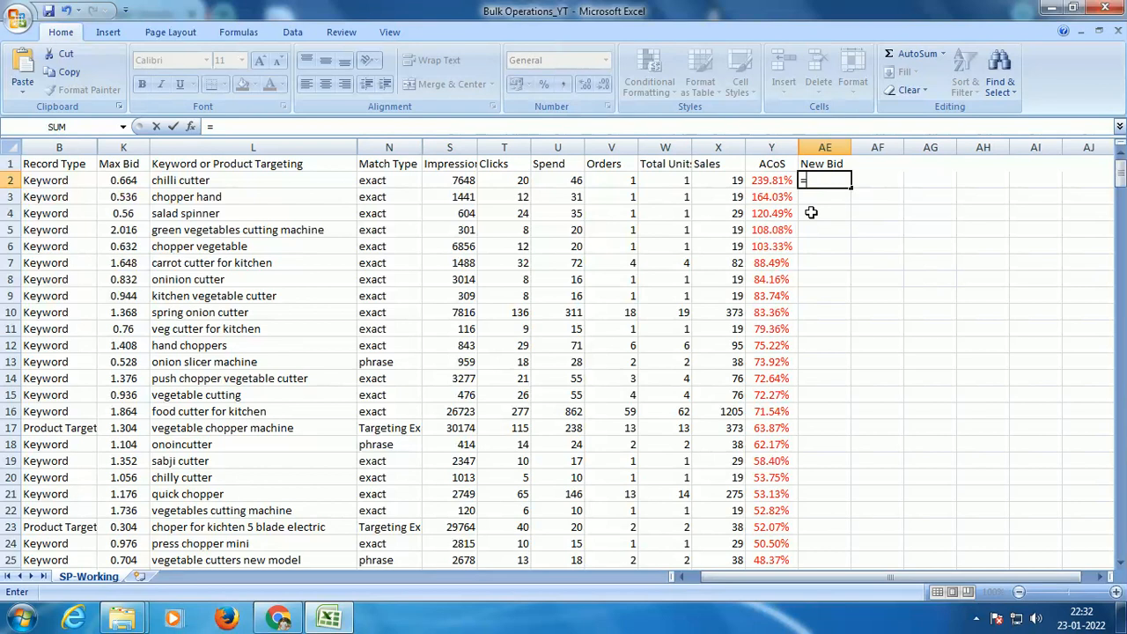
pyautogui.click(139, 181)
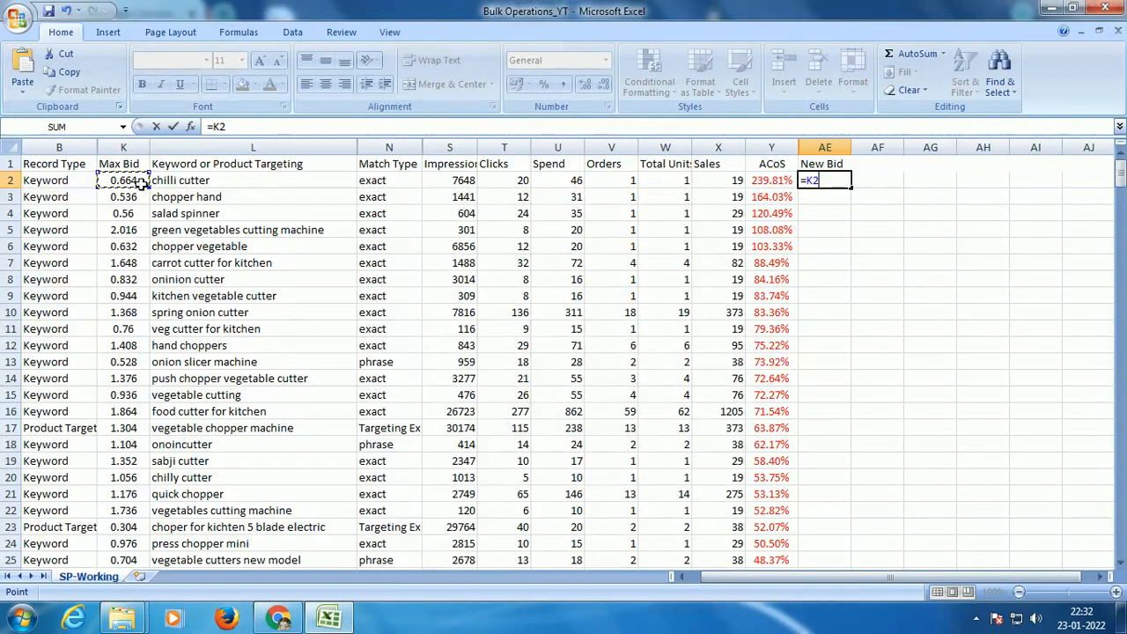
pyautogui.click(264, 127)
pyautogui.hotkey('ctrl', 'Return')
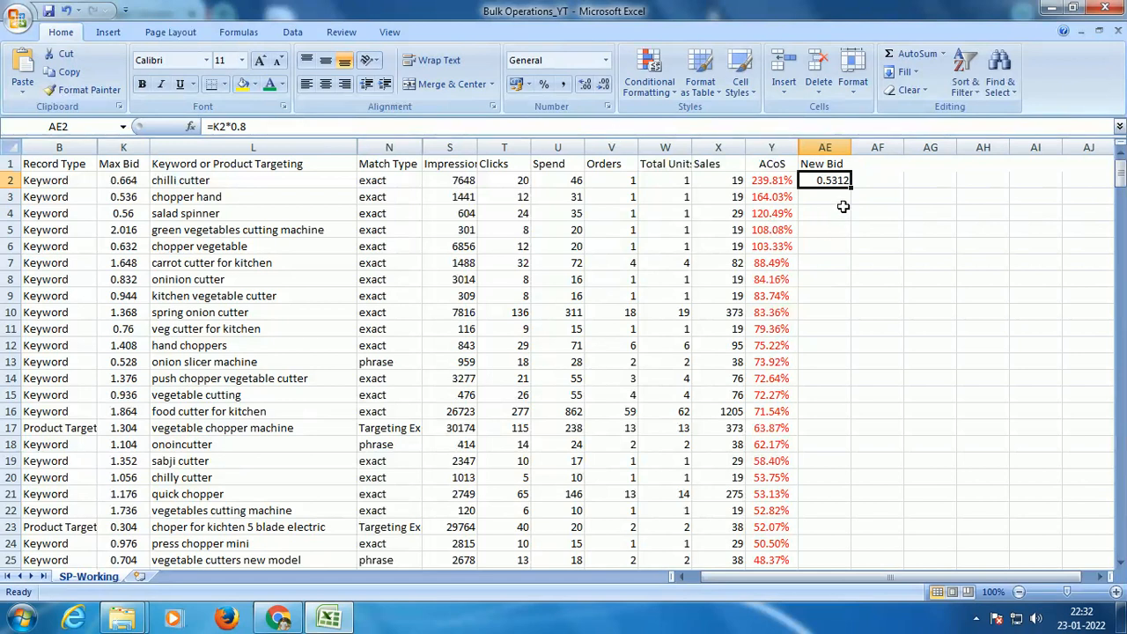
pyautogui.moveTo(852, 186); pyautogui.dragTo(815, 382)
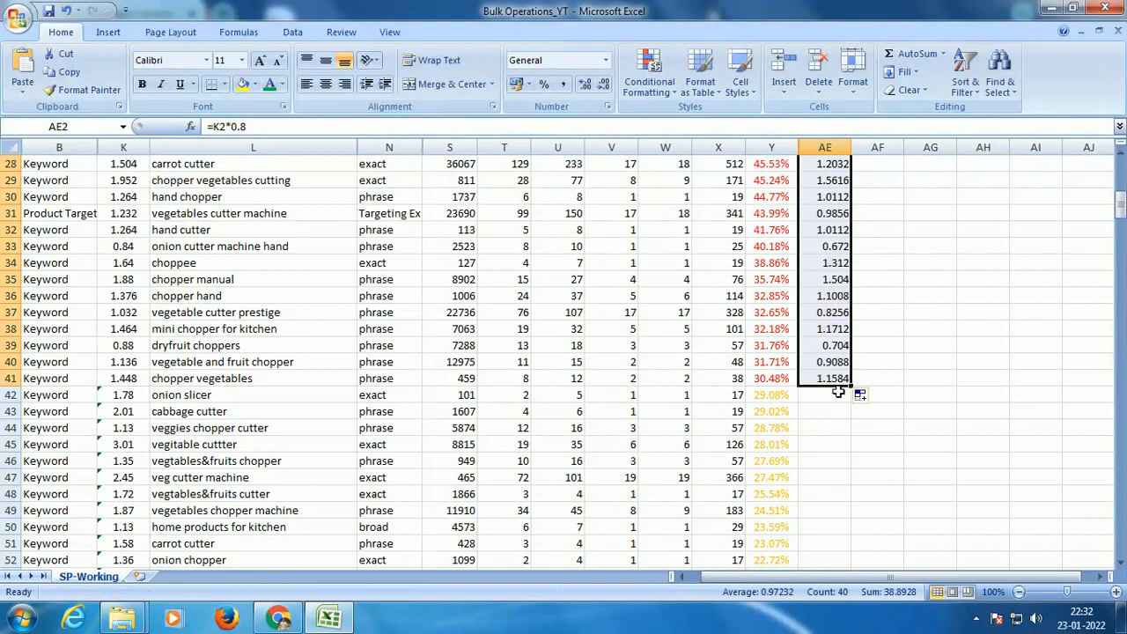
# Step: Carry over the Max Bid for the orange ACoS rows with =K42 in AE42, filled down to AE58, and center these cells
pyautogui.click(823, 396)
pyautogui.write('=')
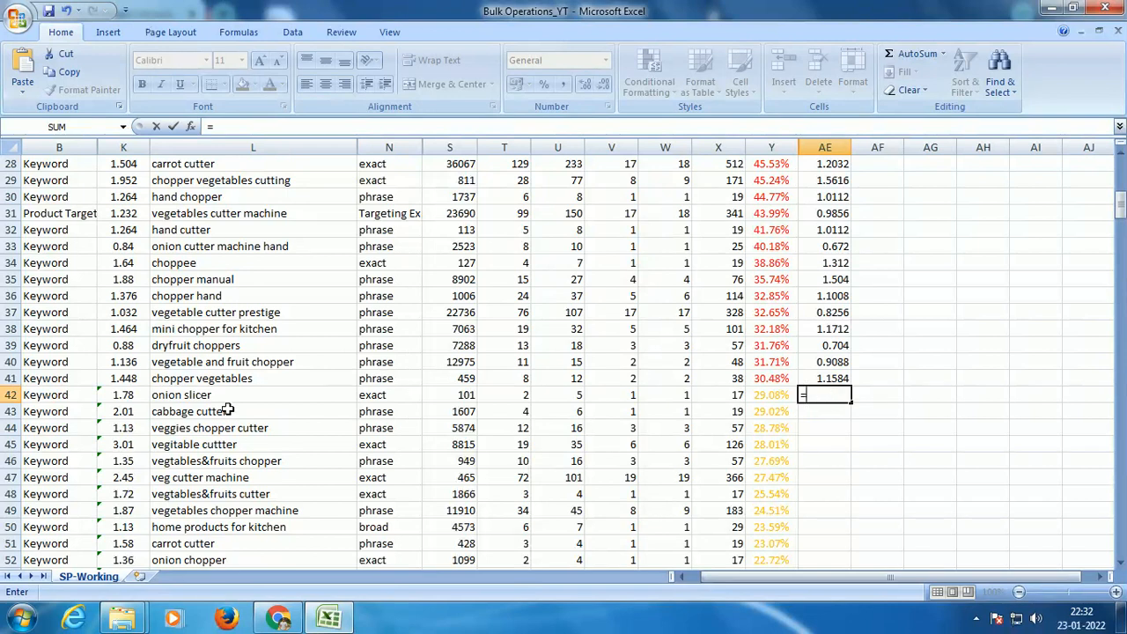
pyautogui.click(126, 395)
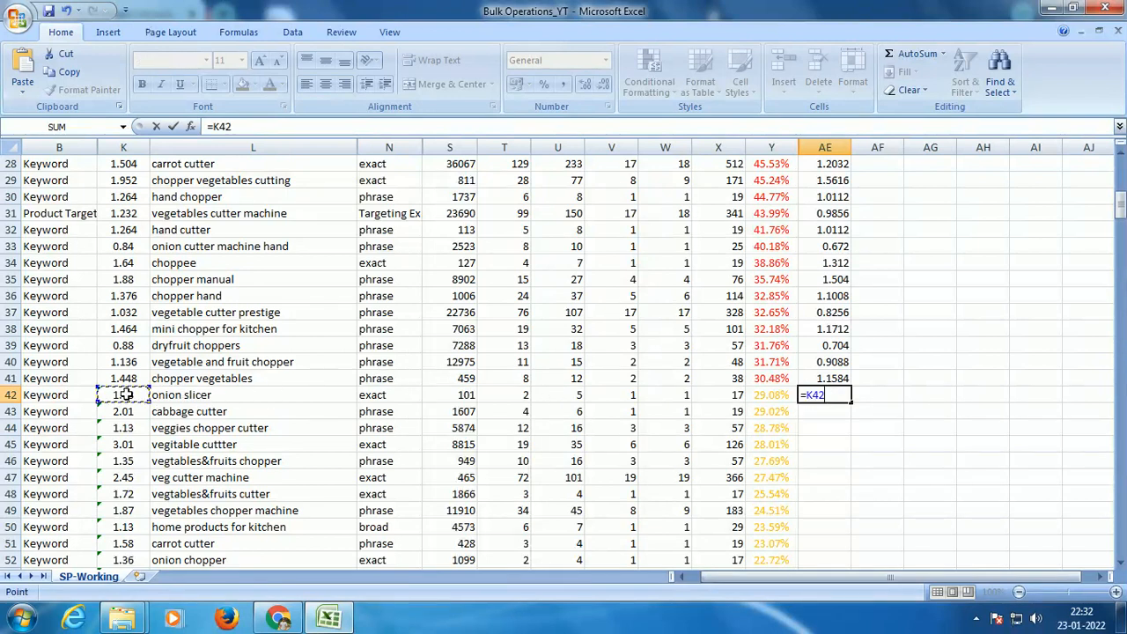
pyautogui.press('Return')
pyautogui.scroll(-3, 822, 378)
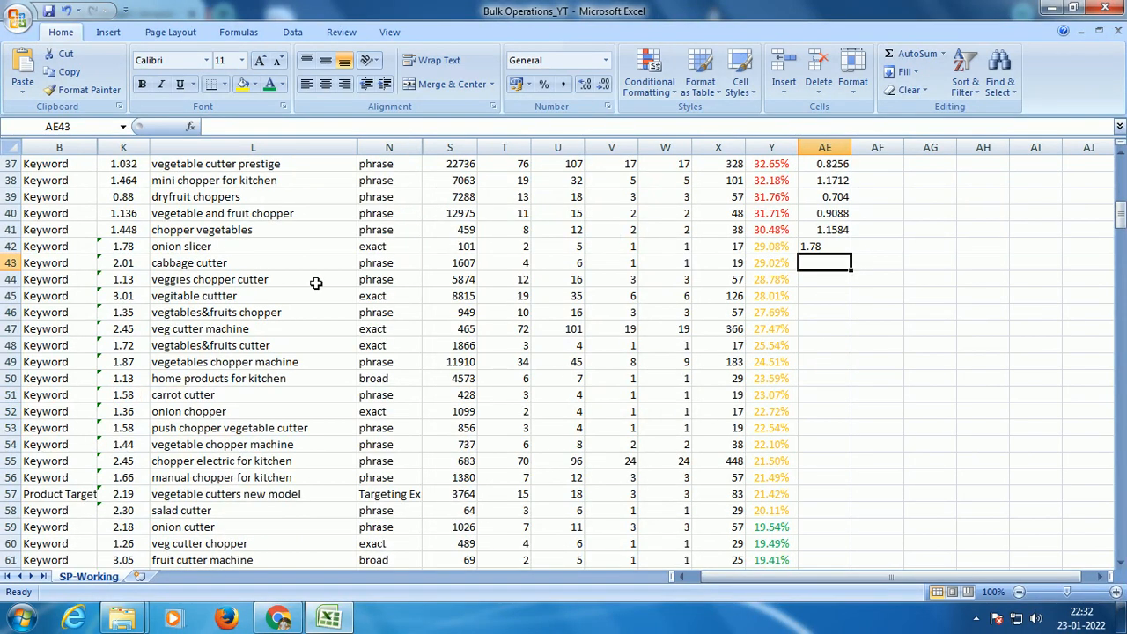
pyautogui.moveTo(125, 246); pyautogui.dragTo(125, 477)
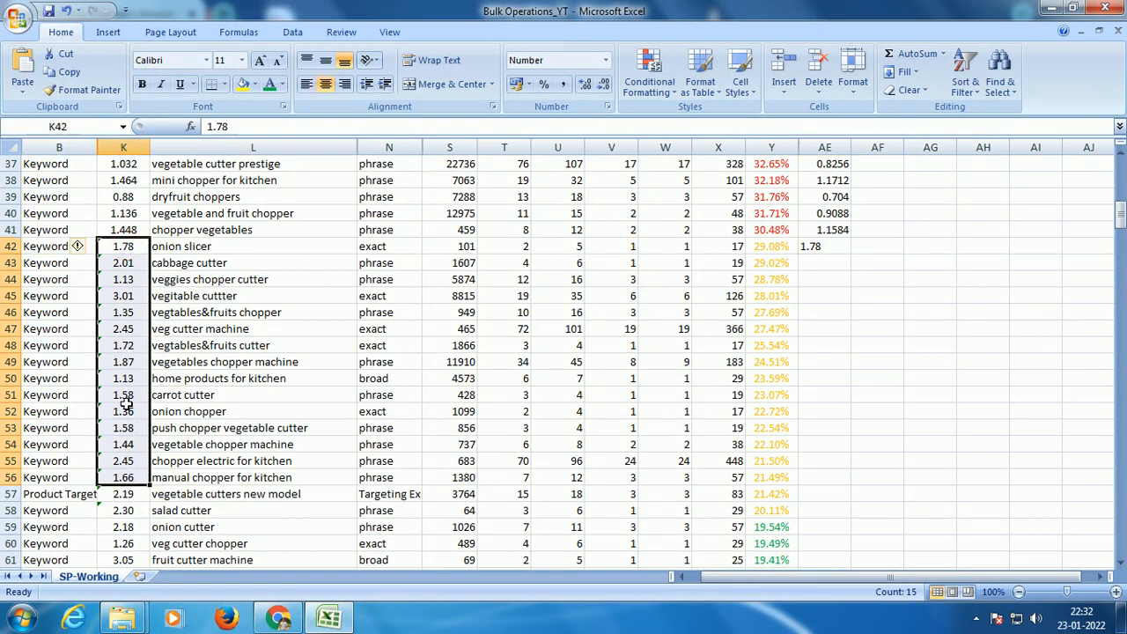
pyautogui.click(844, 248)
pyautogui.moveTo(851, 252); pyautogui.dragTo(854, 519)
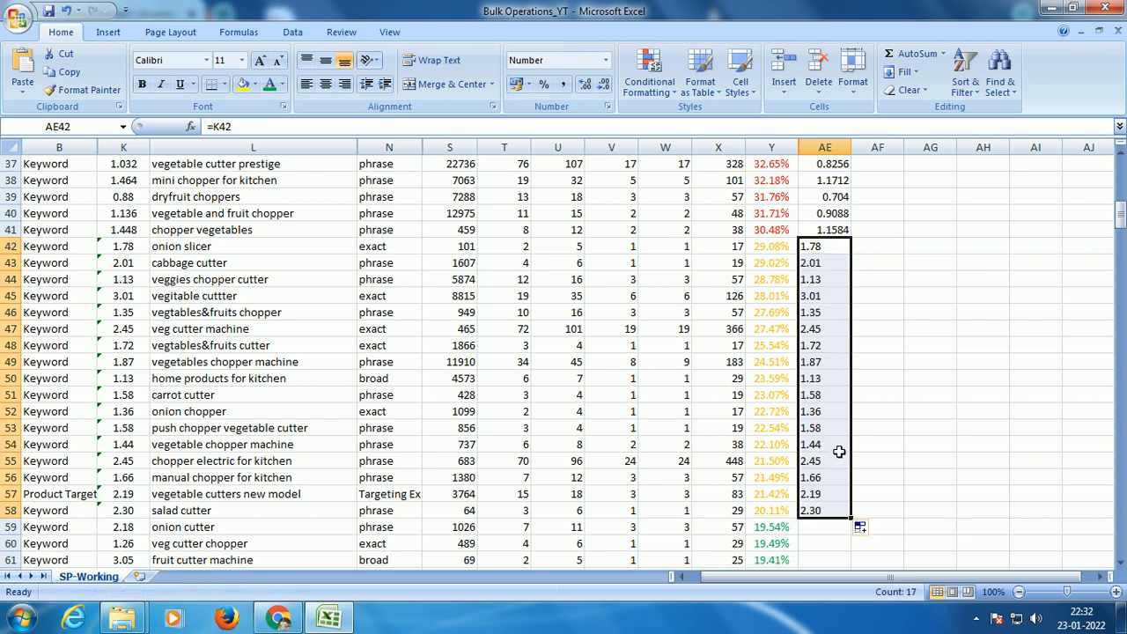
pyautogui.click(325, 84)
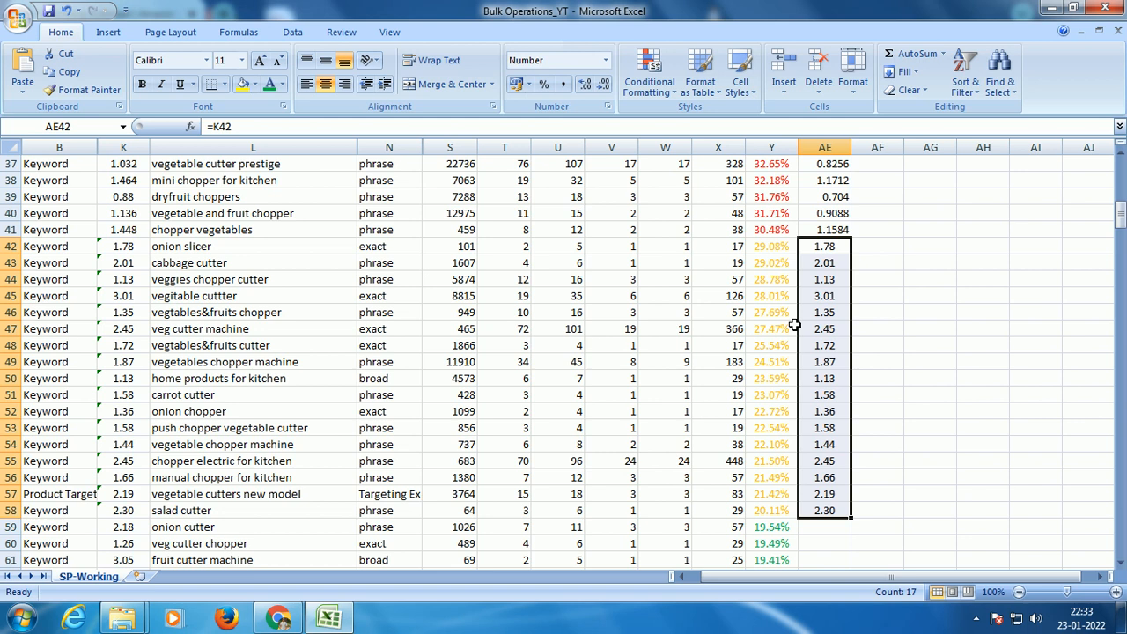
# Step: Calculate the New Bid for the green ACoS rows with =K59*1.2 in AE59, filled down to AE76
pyautogui.scroll(-5, 794, 326)
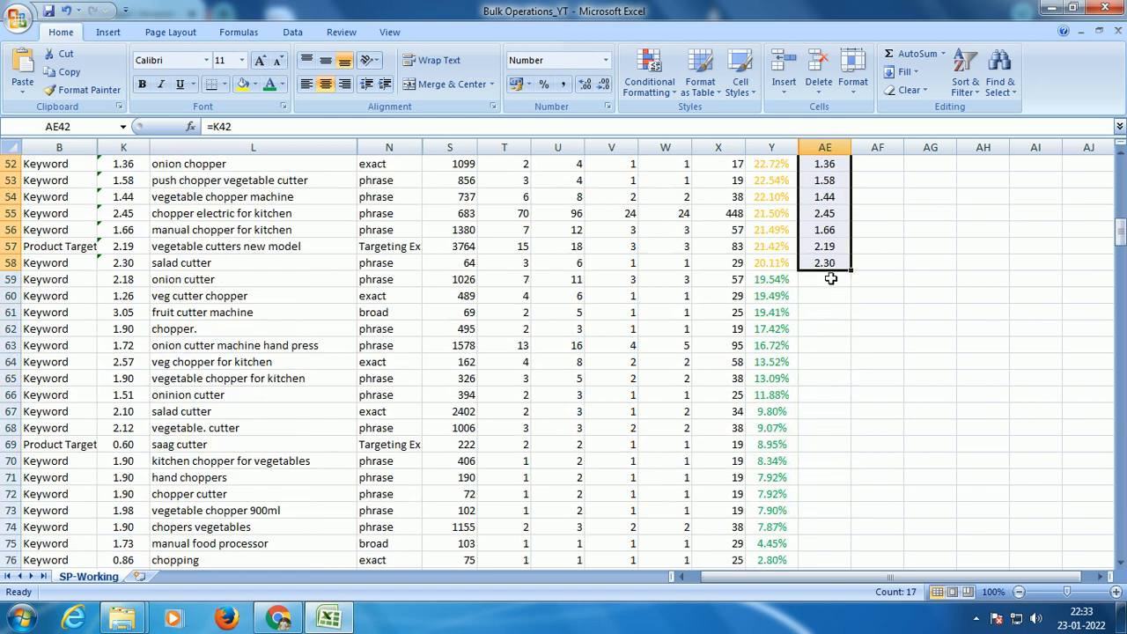
pyautogui.click(830, 278)
pyautogui.write('=')
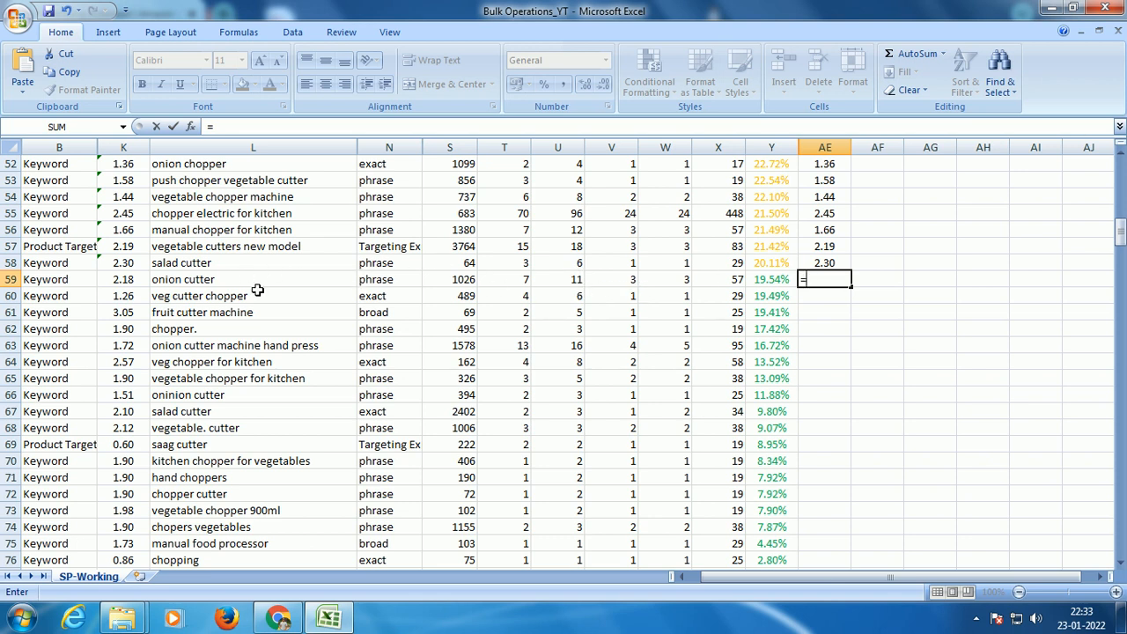
pyautogui.click(137, 279)
pyautogui.write('*1.2')
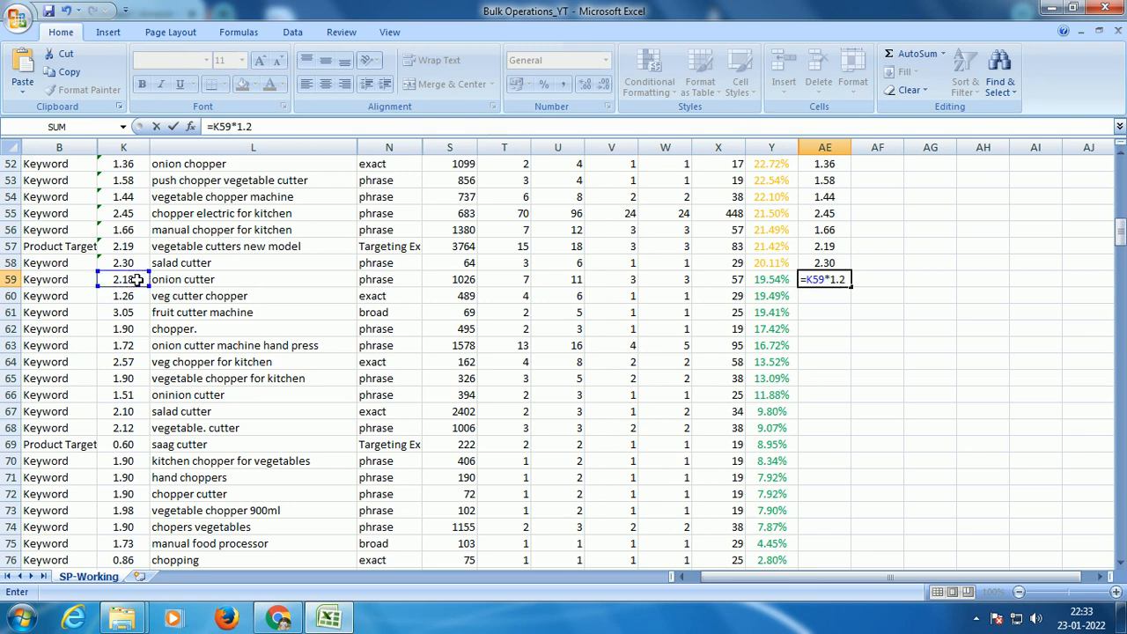
pyautogui.press('Return')
pyautogui.click(824, 279)
pyautogui.moveTo(851, 287); pyautogui.dragTo(847, 337)
# Step: Replace the New Bid formulas in AE2:AE76 with their static values using Paste Special with the Values option
pyautogui.scroll(2, 837, 370)
pyautogui.scroll(20, 824, 381)
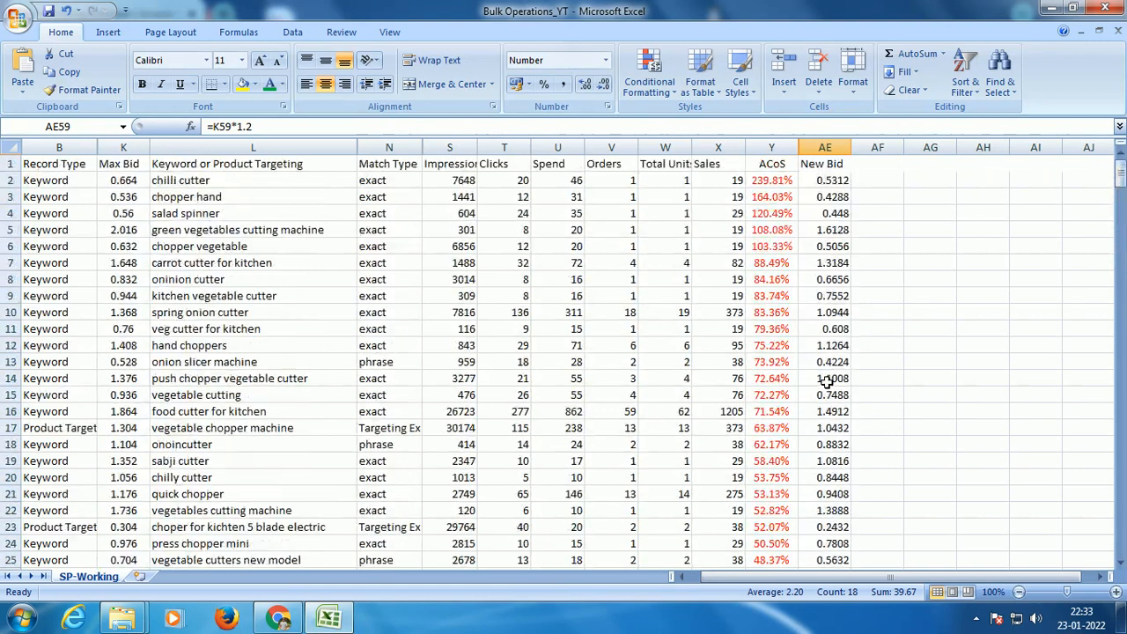
pyautogui.click(828, 180)
pyautogui.hotkey('ctrl', 'shift', 'Down')
pyautogui.hotkey('ctrl', 'c')
pyautogui.moveTo(1120, 246); pyautogui.dragTo(1120, 167)
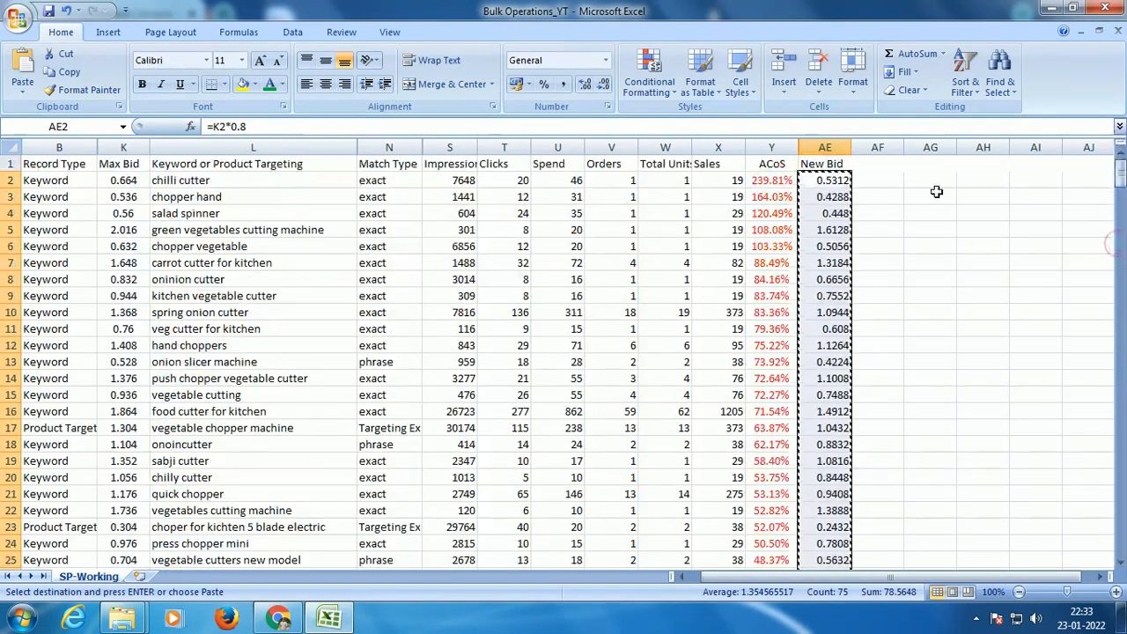
pyautogui.rightClick(841, 179)
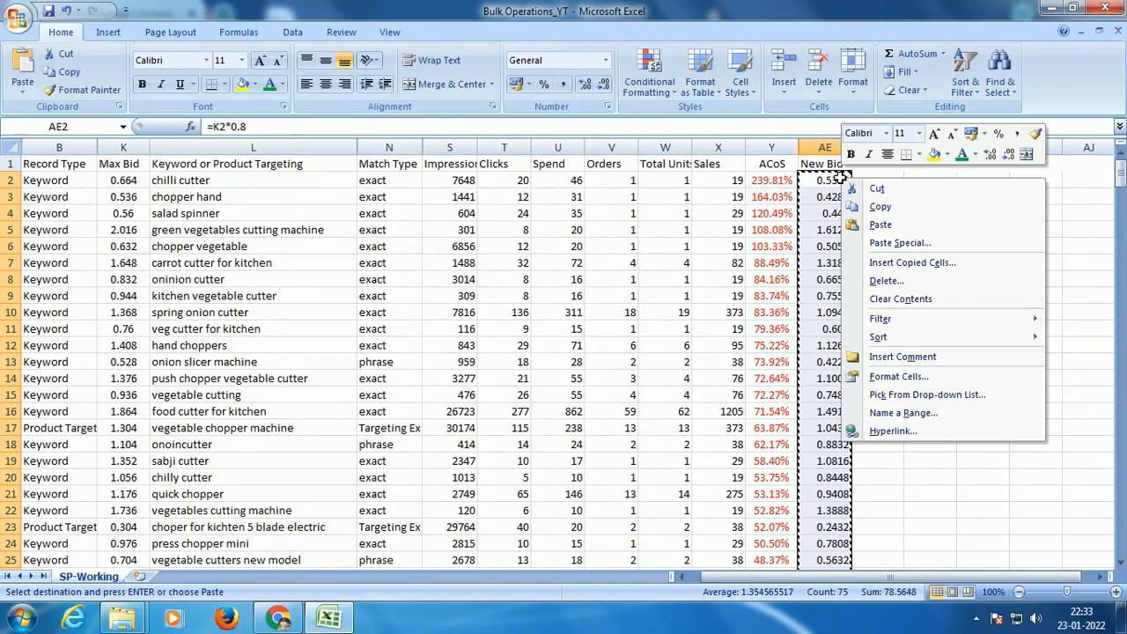
pyautogui.click(896, 243)
pyautogui.click(775, 179)
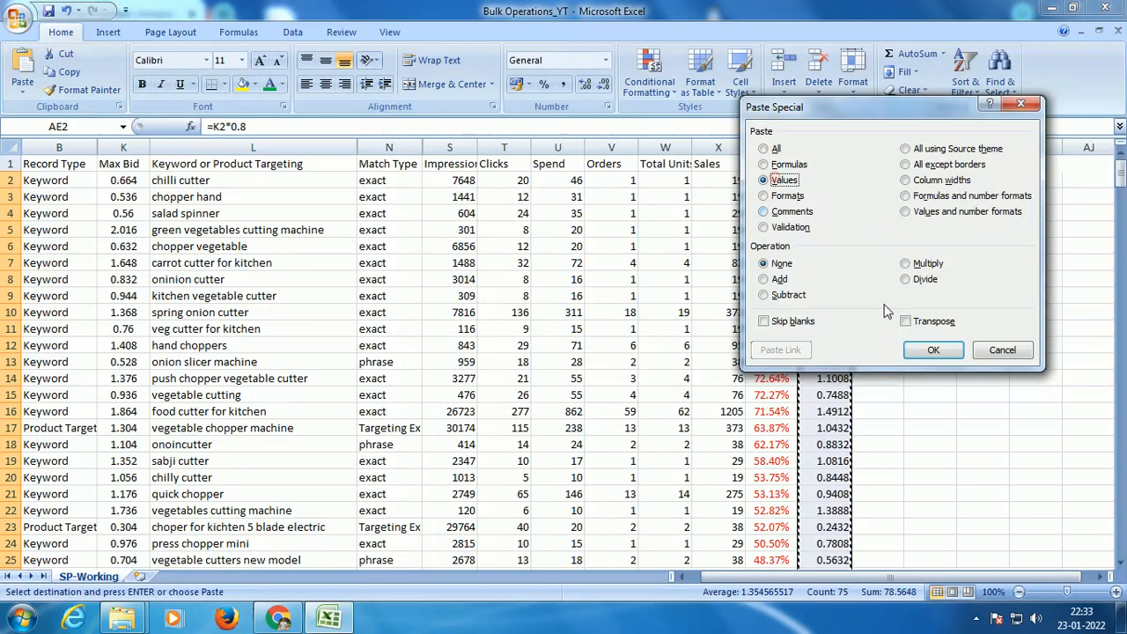
pyautogui.click(933, 349)
# Step: Center the entire New Bid column (AE) and clear the pending copy selection
pyautogui.click(808, 144)
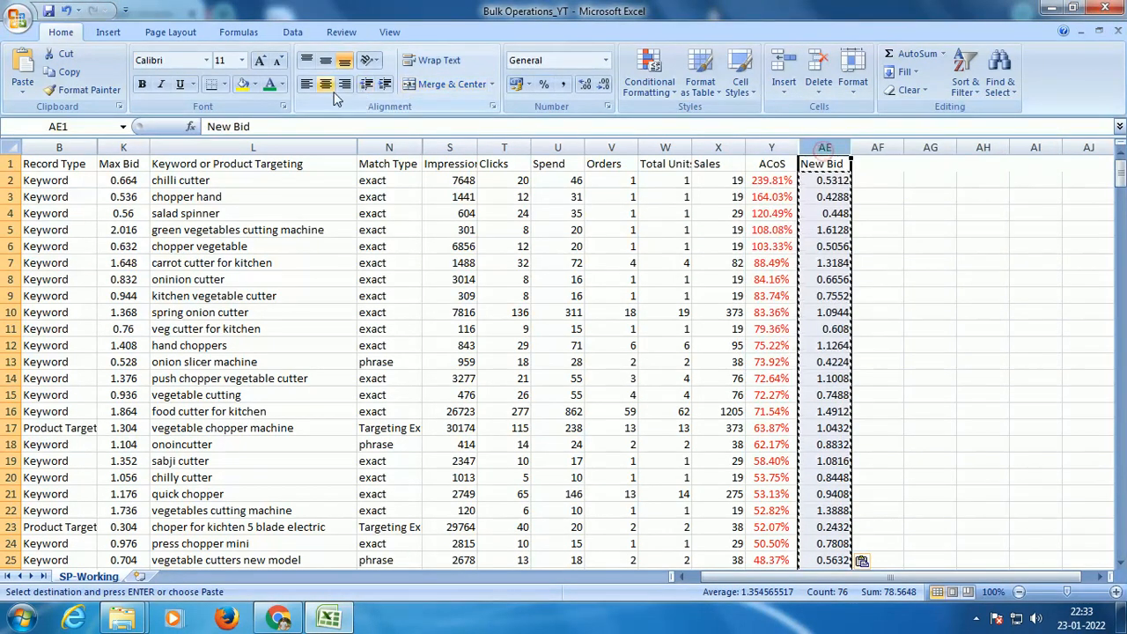
pyautogui.click(916, 226)
pyautogui.press('Escape')
pyautogui.click(916, 227)
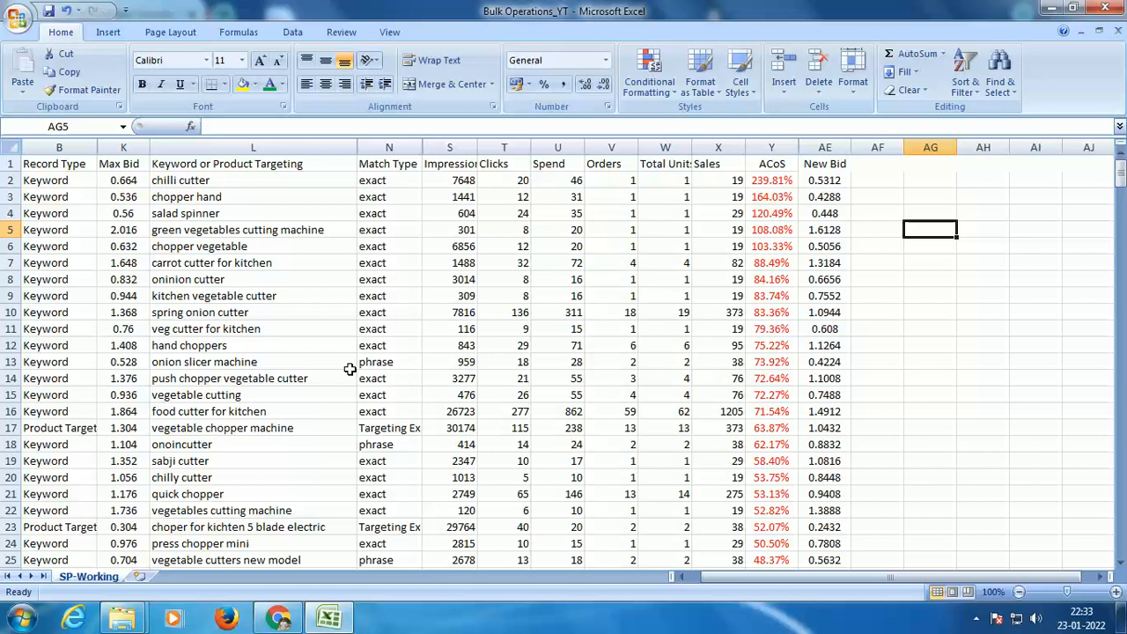
# Step: Convert the New Bid values stored as text to numbers across AE42:AE76
pyautogui.scroll(-11, 692, 353)
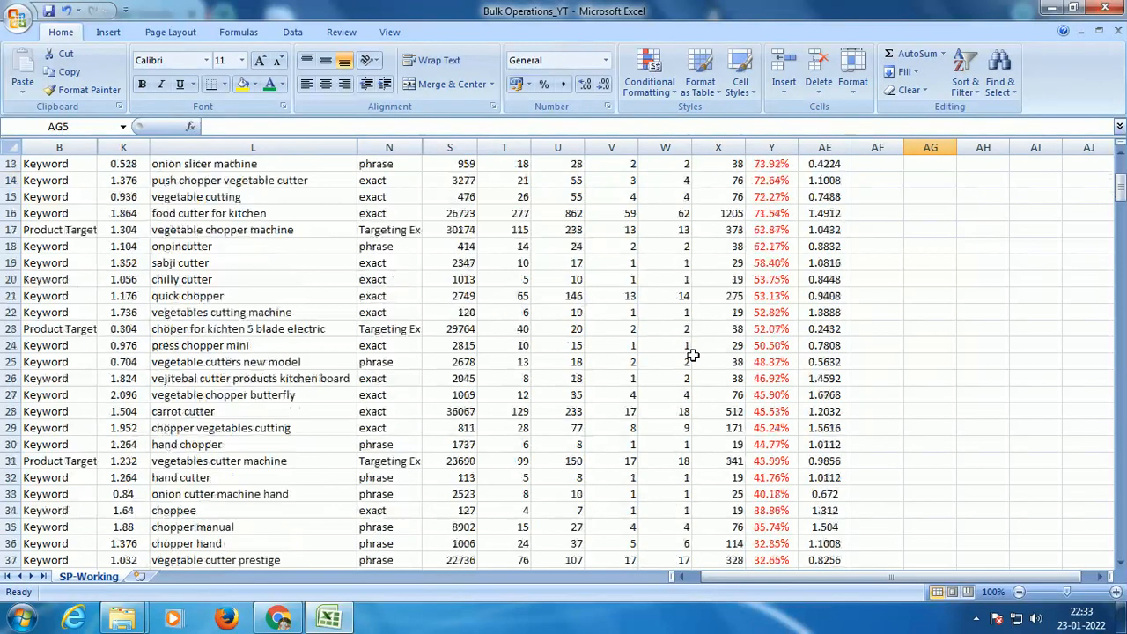
pyautogui.click(847, 296)
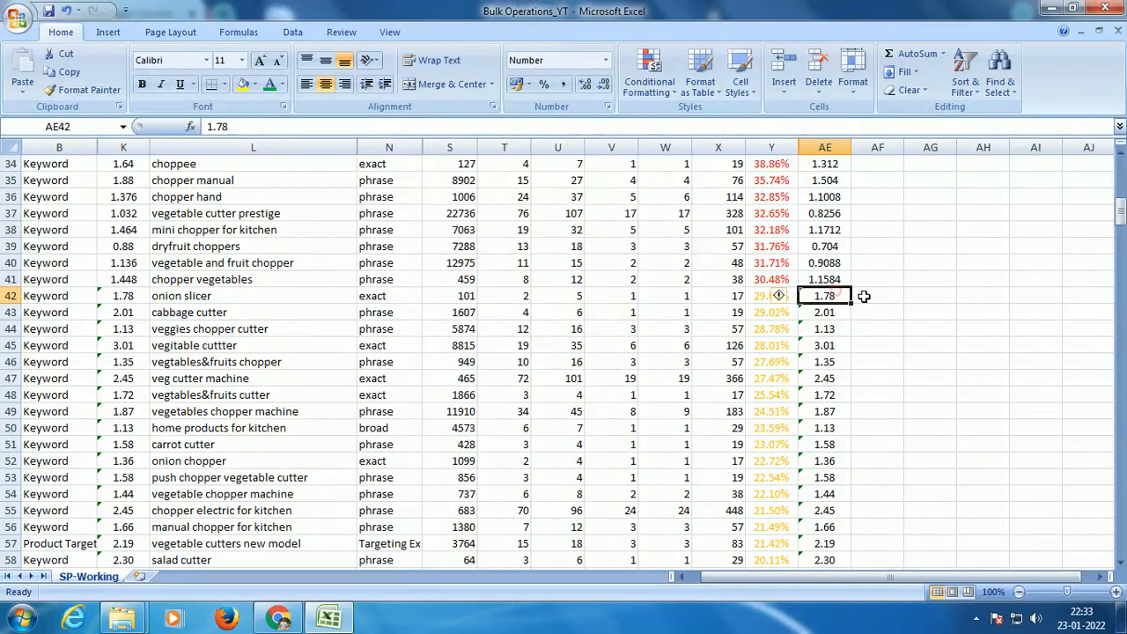
pyautogui.hotkey('ctrl', 'shift', 'Down')
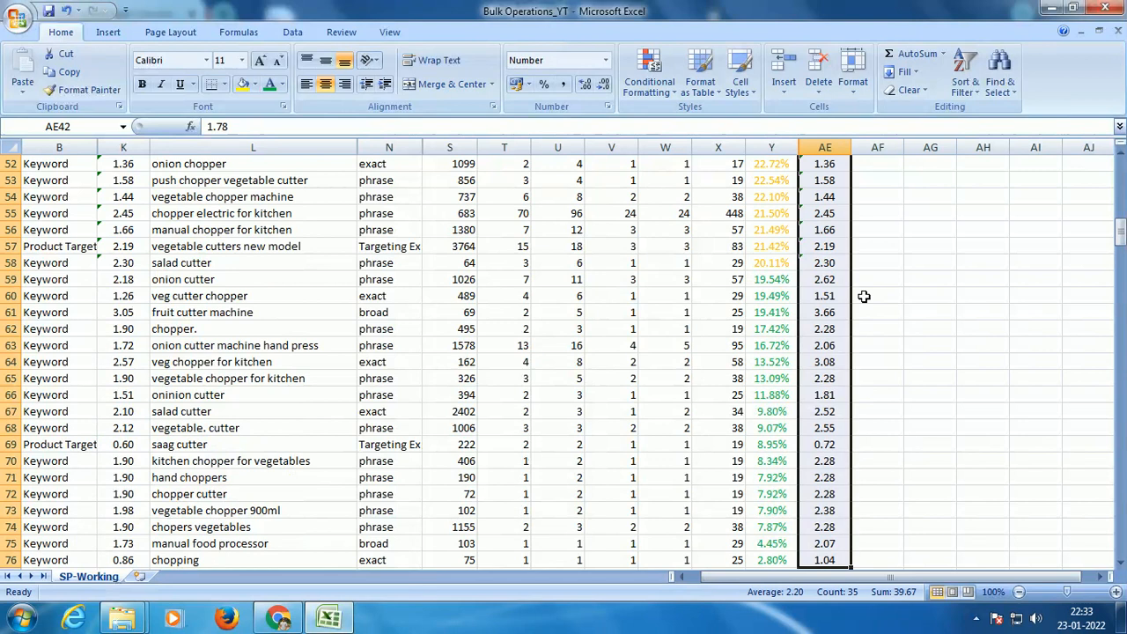
pyautogui.scroll(6, 863, 296)
pyautogui.click(783, 296)
pyautogui.click(850, 342)
pyautogui.scroll(-10, 920, 264)
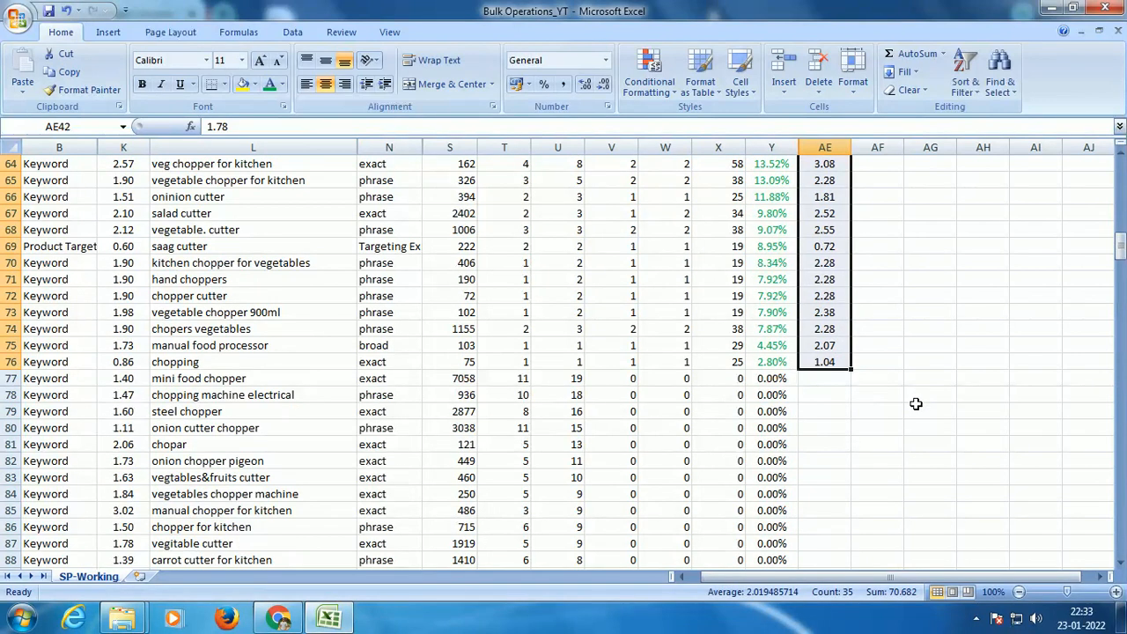
# Step: Sort the full table, including the New Bid column, by ACoS from smallest to largest and remove the filter
pyautogui.scroll(20, 916, 403)
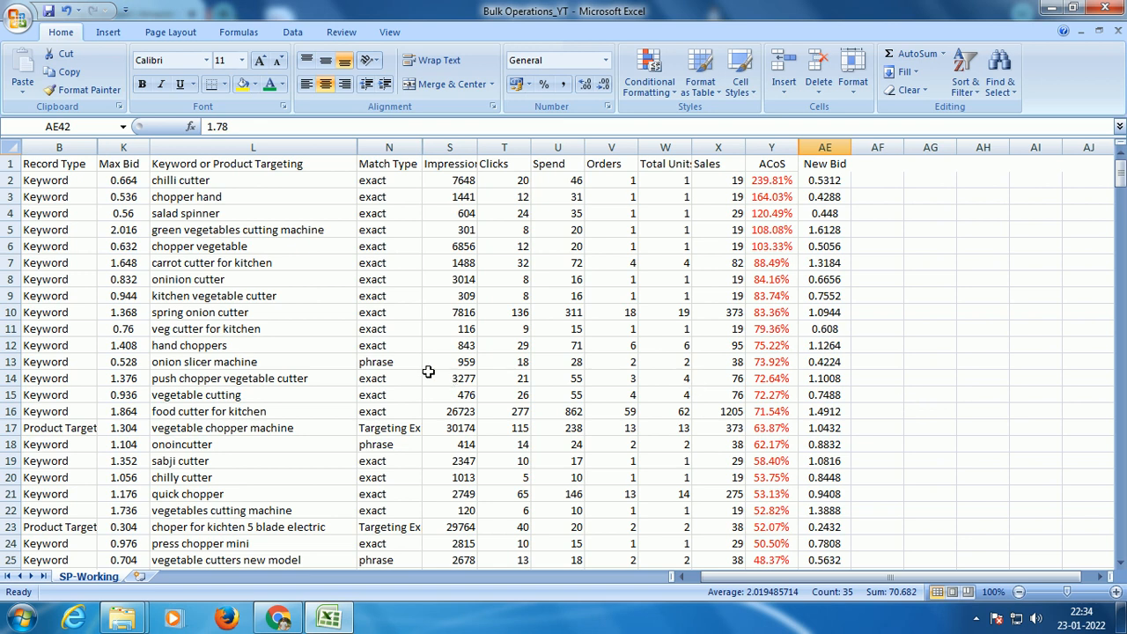
pyautogui.click(385, 361)
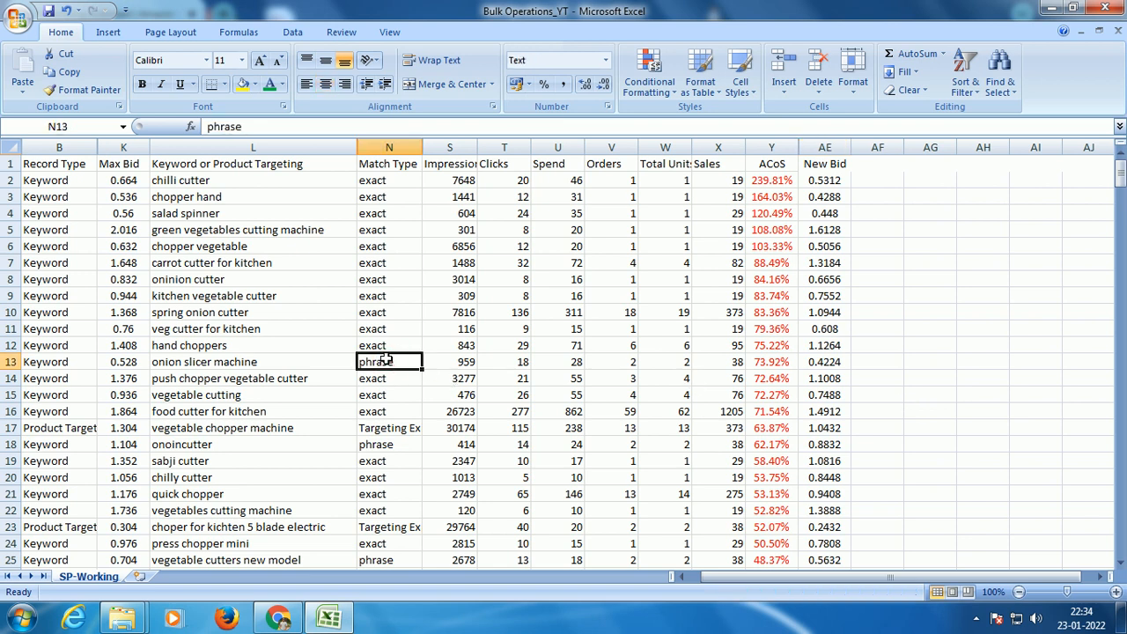
pyautogui.hotkey('ctrl', 'a')
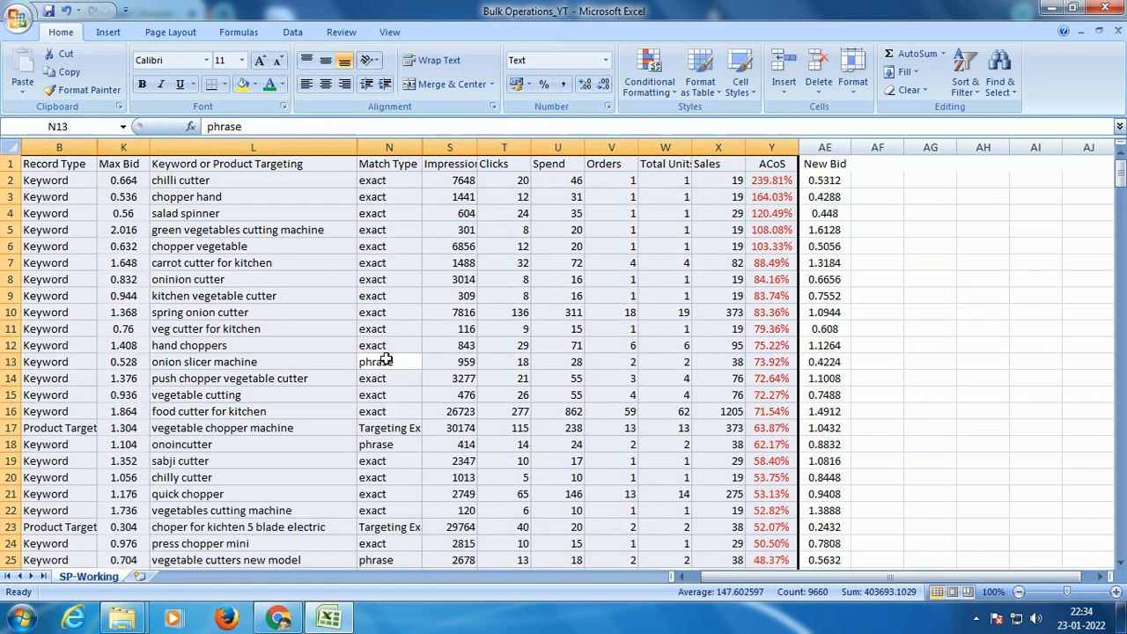
pyautogui.hotkey('shift', 'Right')
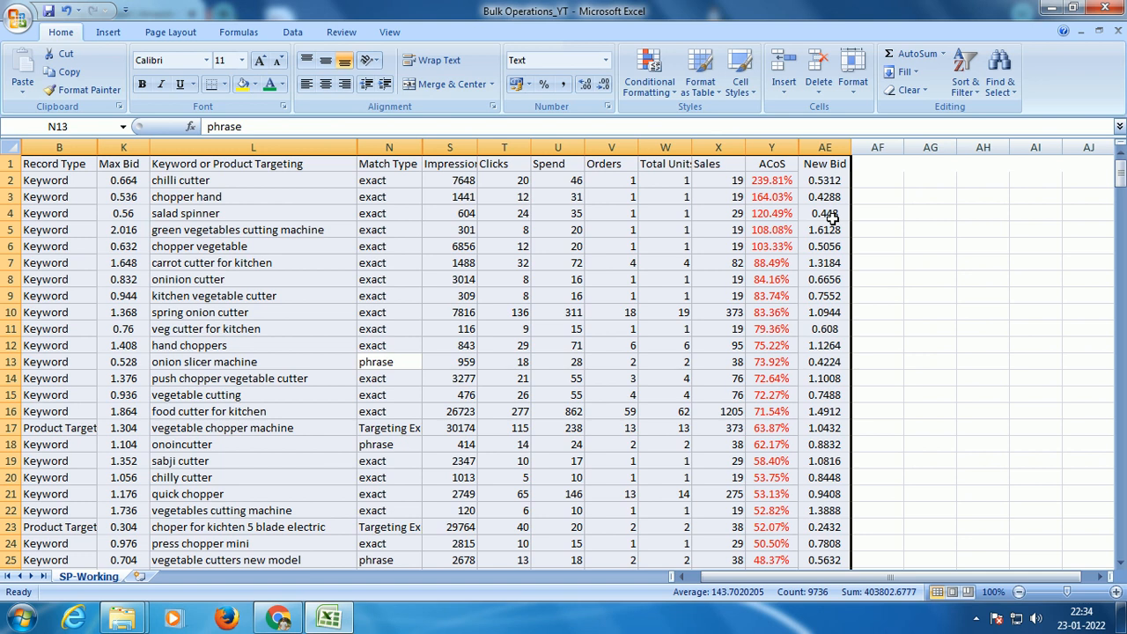
pyautogui.hotkey('ctrl', 'shift', 'l')
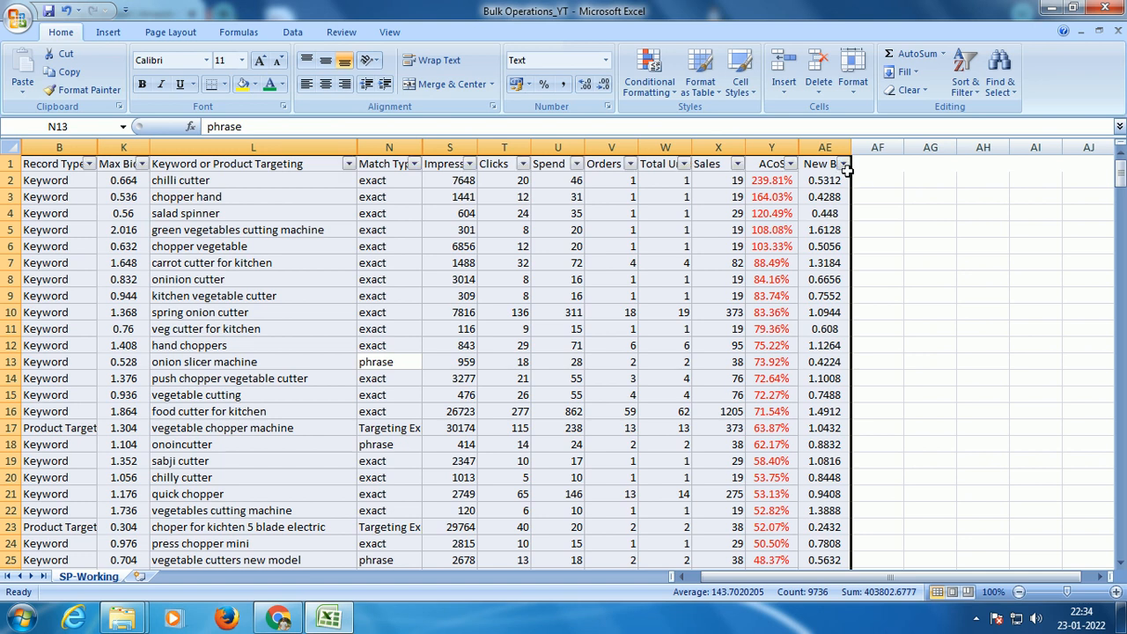
pyautogui.click(791, 164)
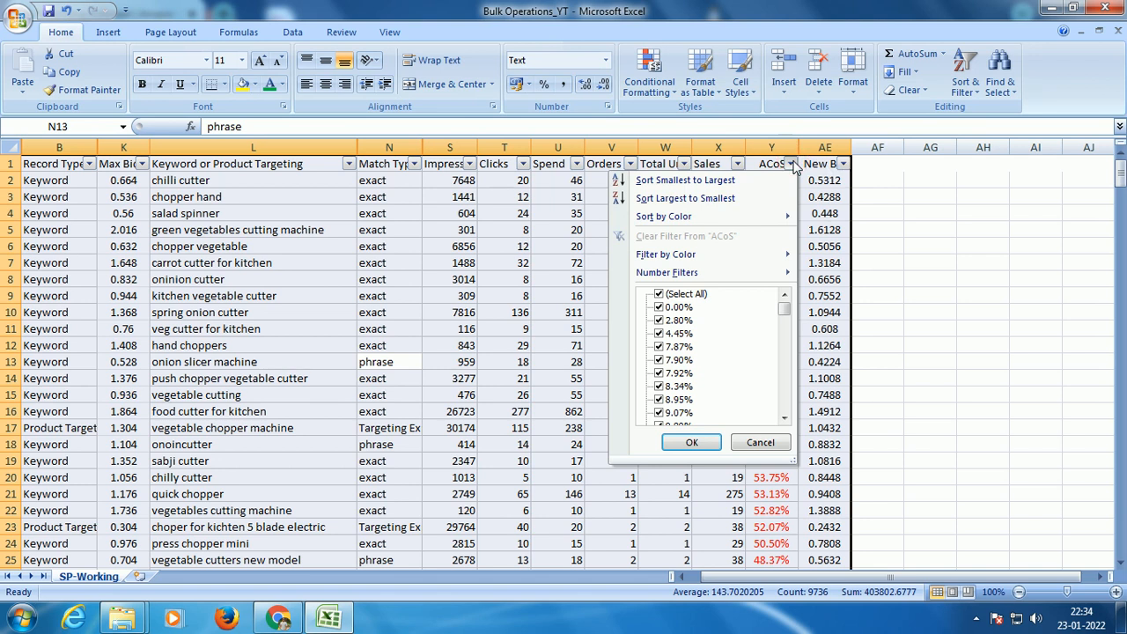
pyautogui.click(720, 181)
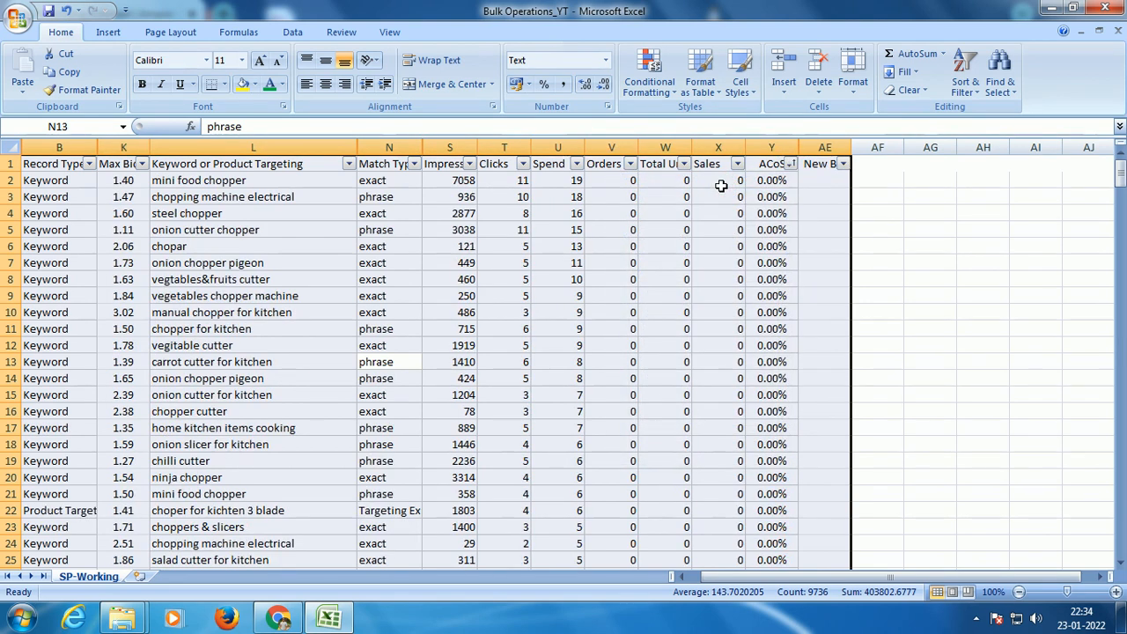
pyautogui.hotkey('ctrl', 'shift', 'l')
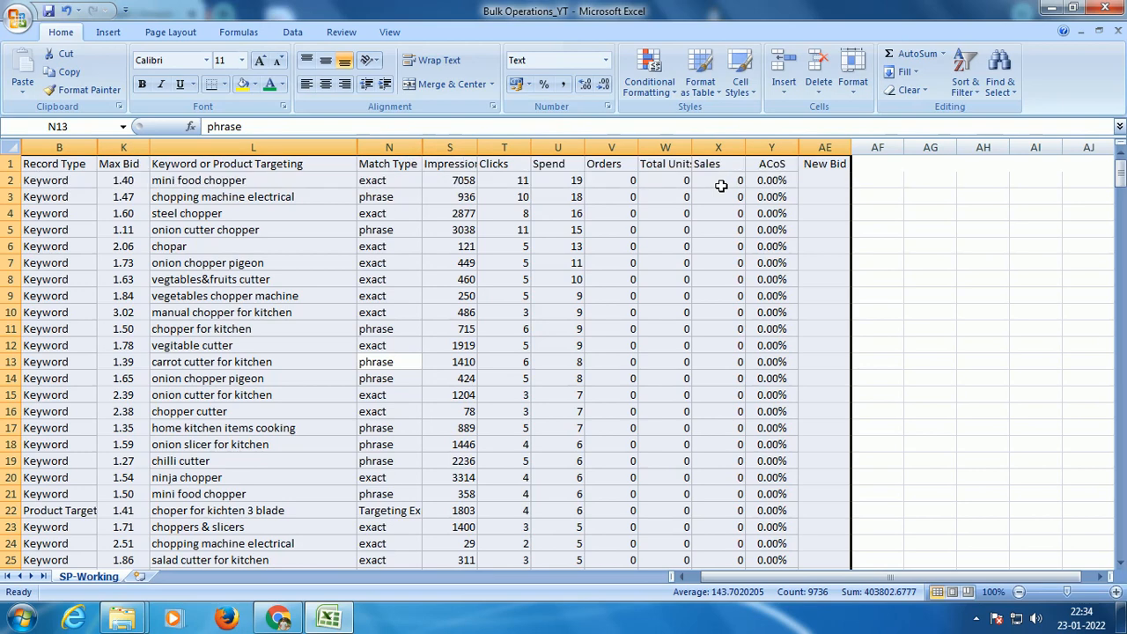
# Step: Insert a blank row at row 271 to separate the 0.00% ACoS rows from the rows with a positive ACoS
pyautogui.scroll(-20, 441, 251)
pyautogui.scroll(-20, 435, 277)
pyautogui.scroll(-20, 436, 278)
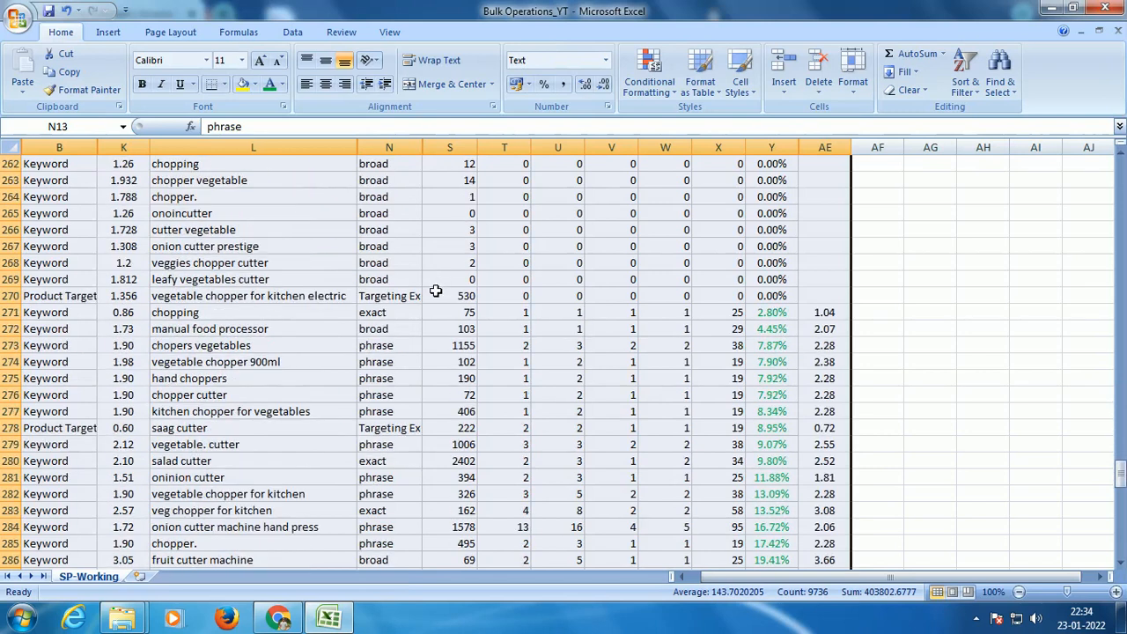
pyautogui.click(7, 313)
pyautogui.rightClick(7, 313)
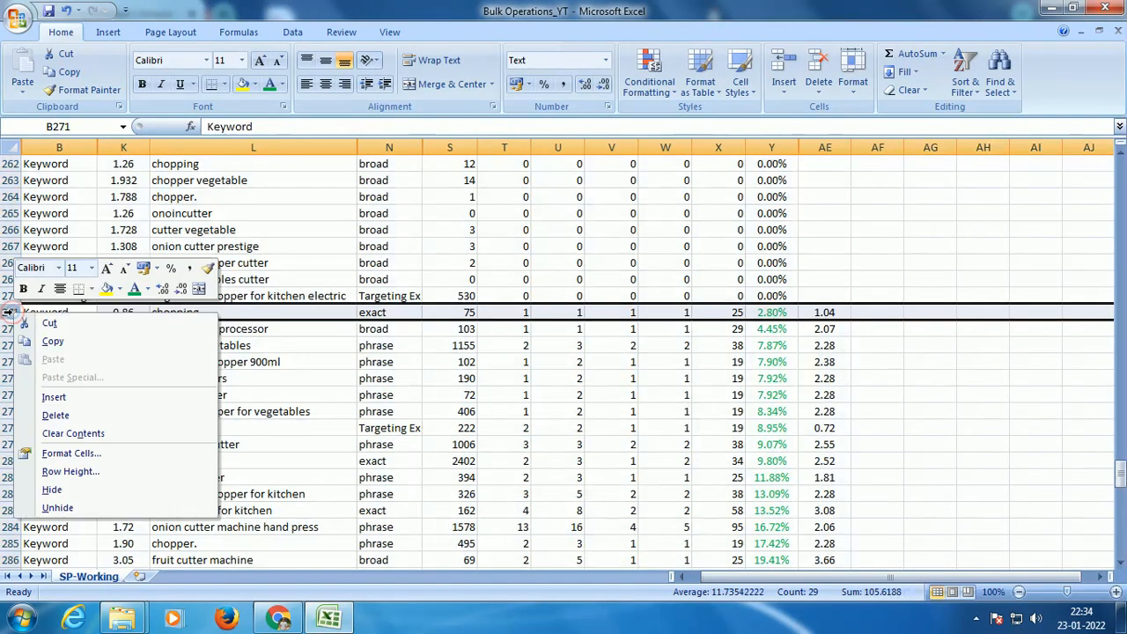
pyautogui.click(53, 397)
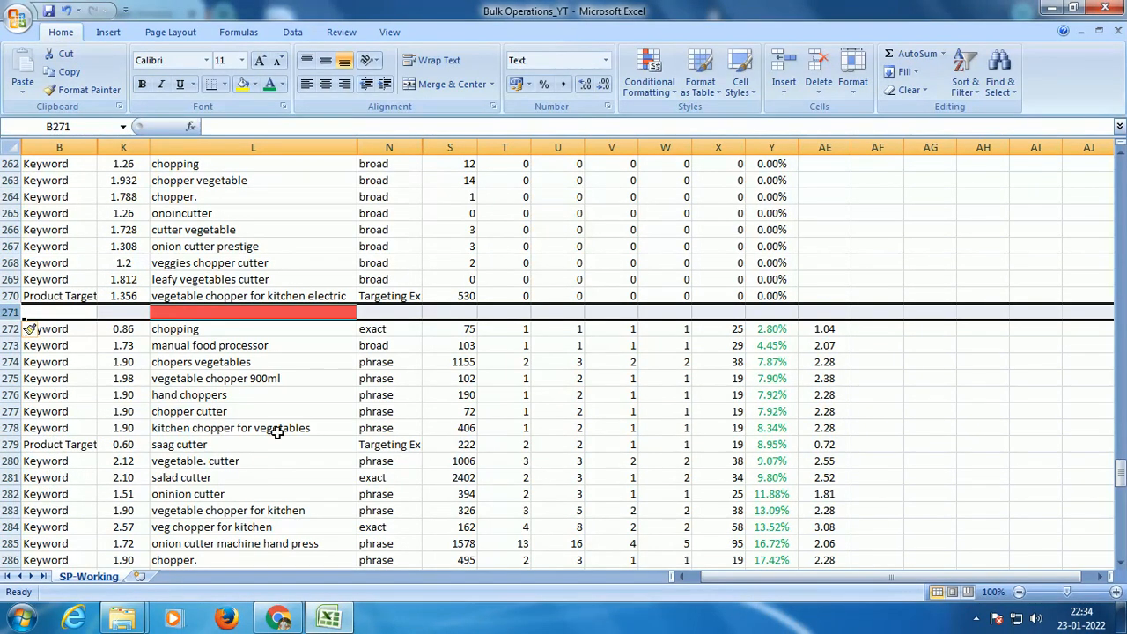
pyautogui.click(66, 331)
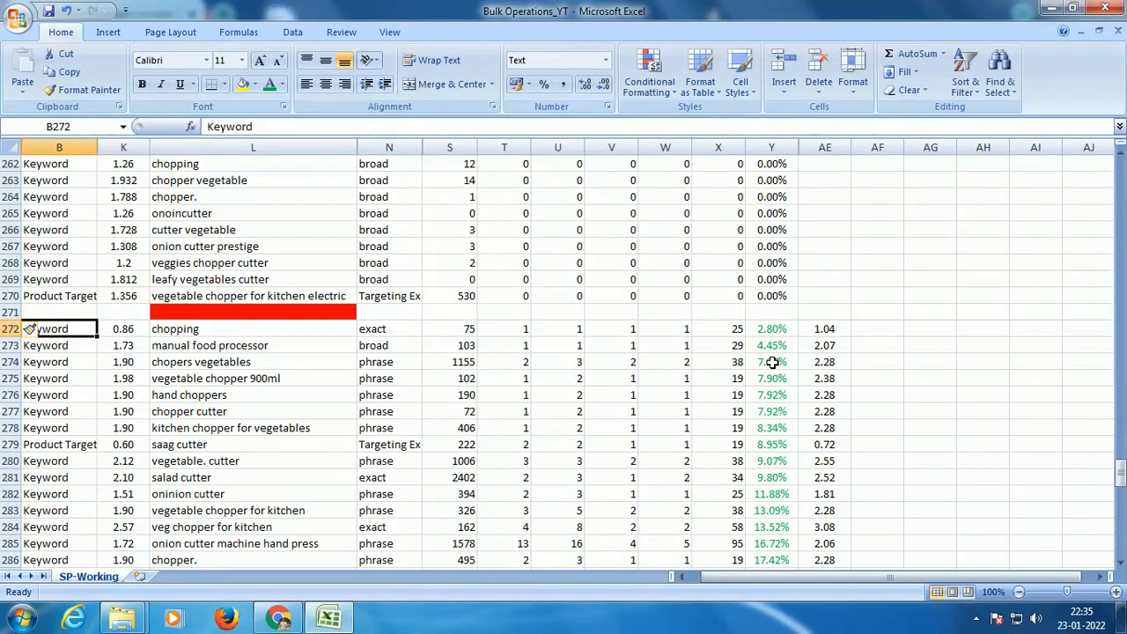
pyautogui.click(837, 330)
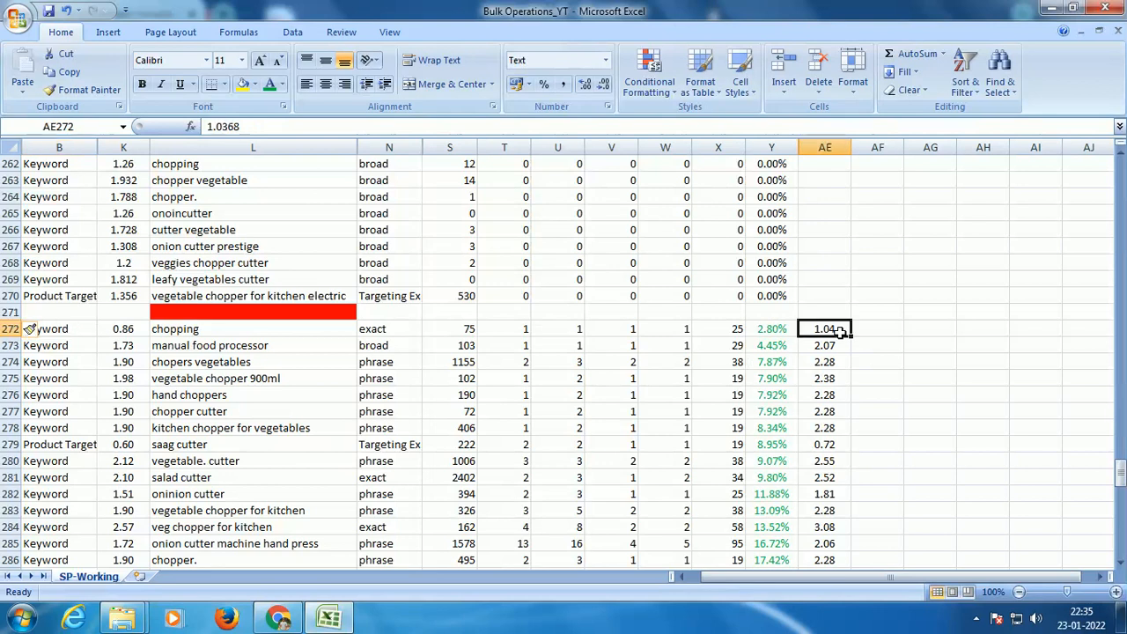
pyautogui.click(773, 329)
pyautogui.click(827, 333)
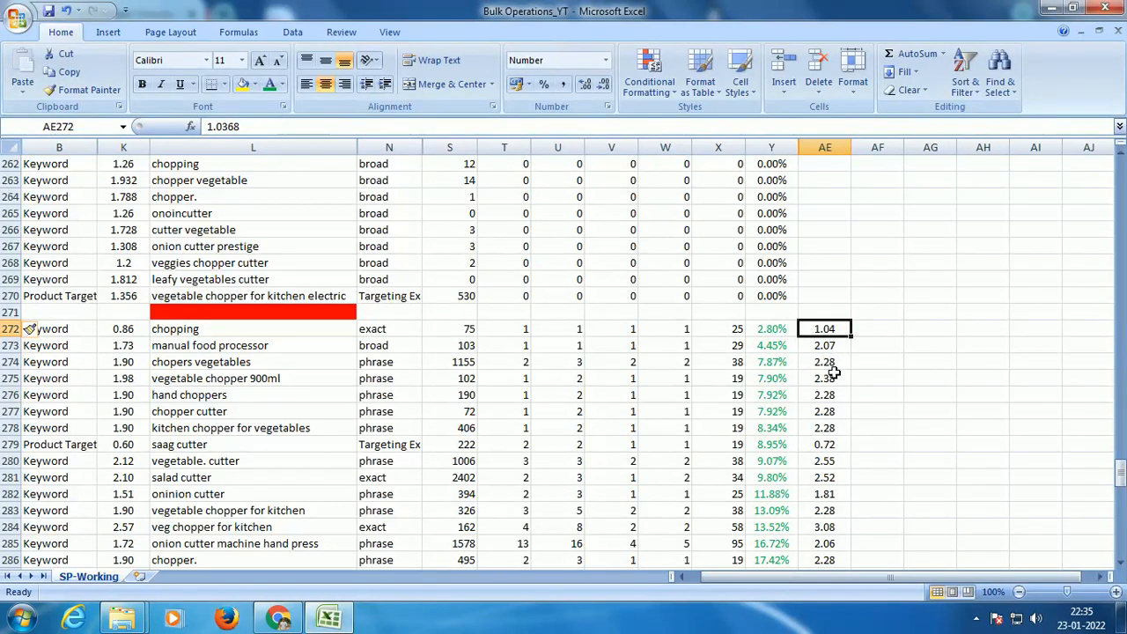
pyautogui.click(824, 147)
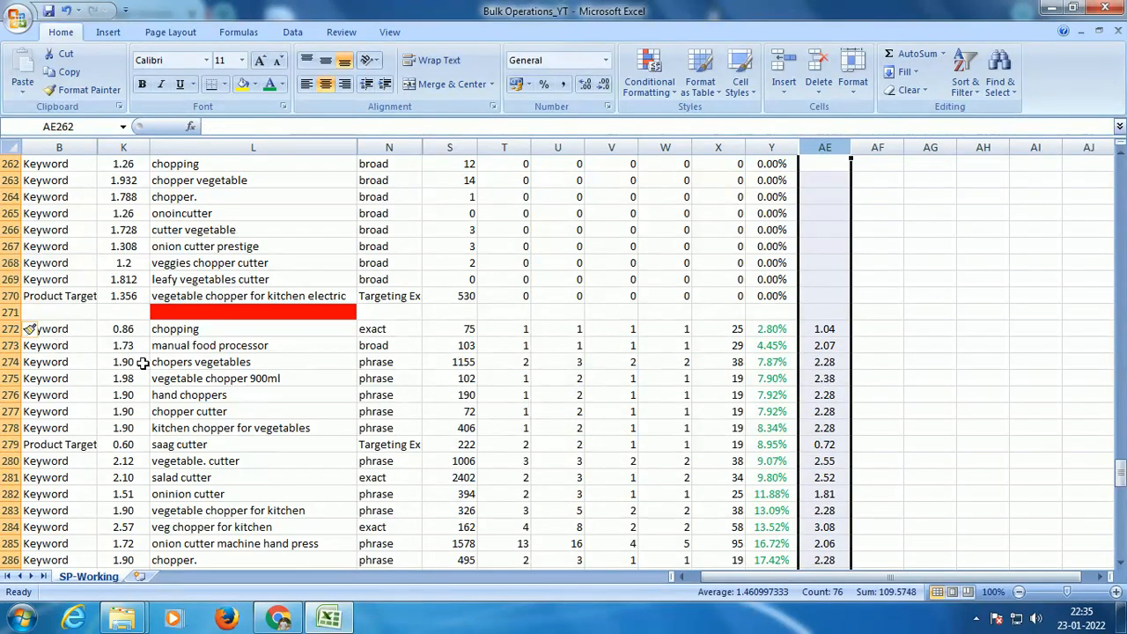
pyautogui.scroll(3, 453, 435)
pyautogui.click(619, 408)
pyautogui.scroll(20, 619, 407)
pyautogui.scroll(5, 619, 408)
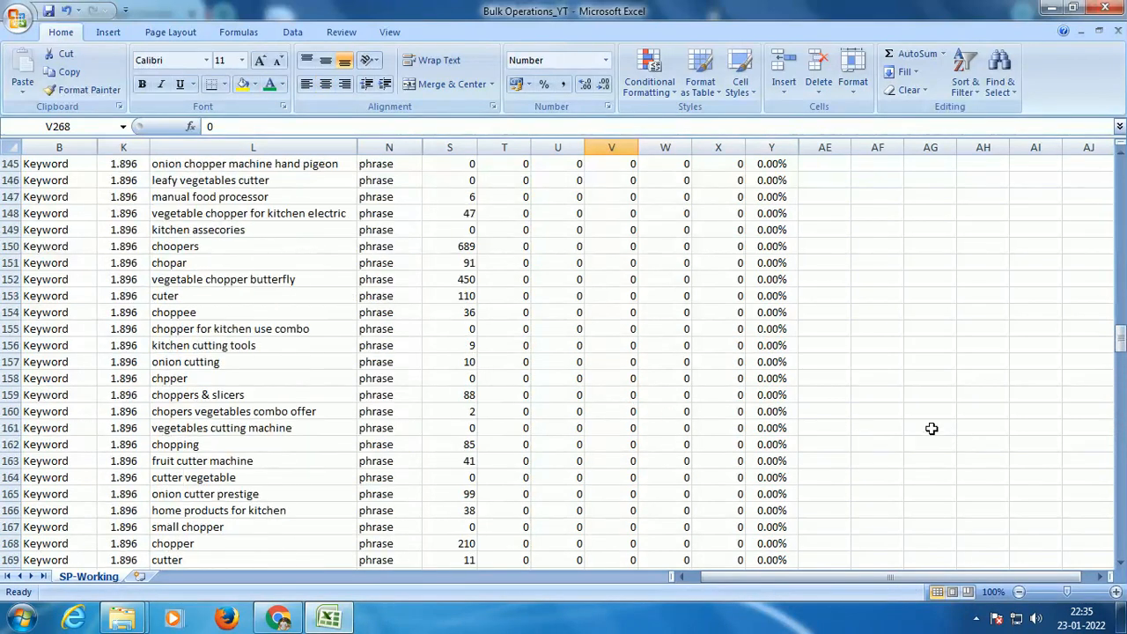
# Step: Sort the 0.00% ACoS block in rows 2 to 270 by Spend from largest to smallest and remove the filter
pyautogui.moveTo(1121, 339); pyautogui.dragTo(1120, 171)
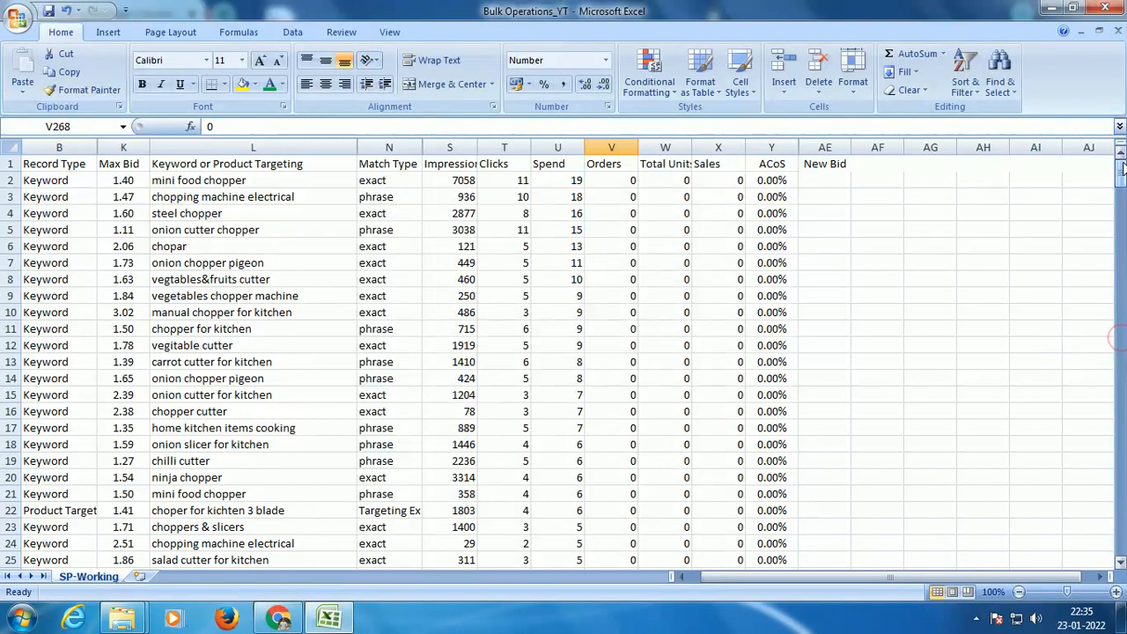
pyautogui.click(247, 276)
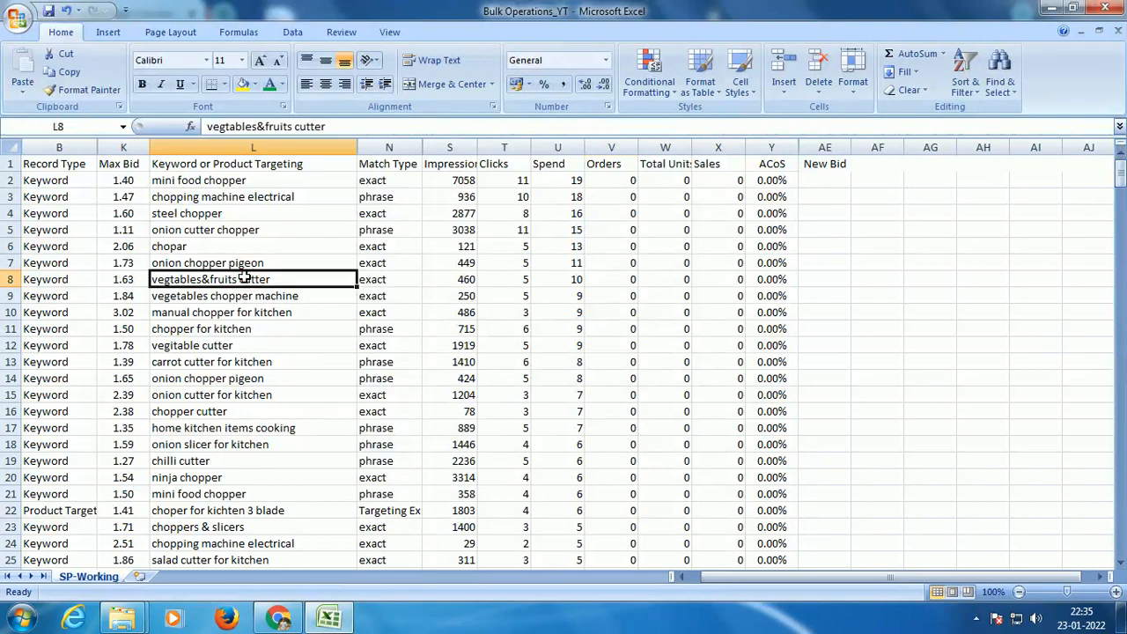
pyautogui.hotkey('ctrl', 'a')
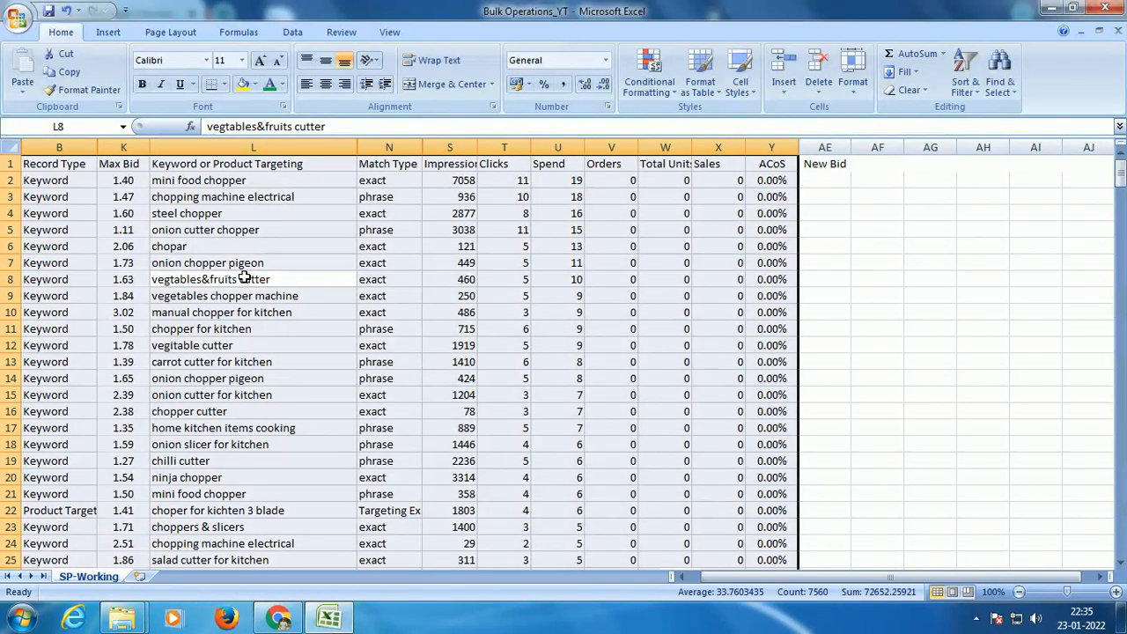
pyautogui.scroll(-6, 531, 297)
pyautogui.scroll(-20, 531, 297)
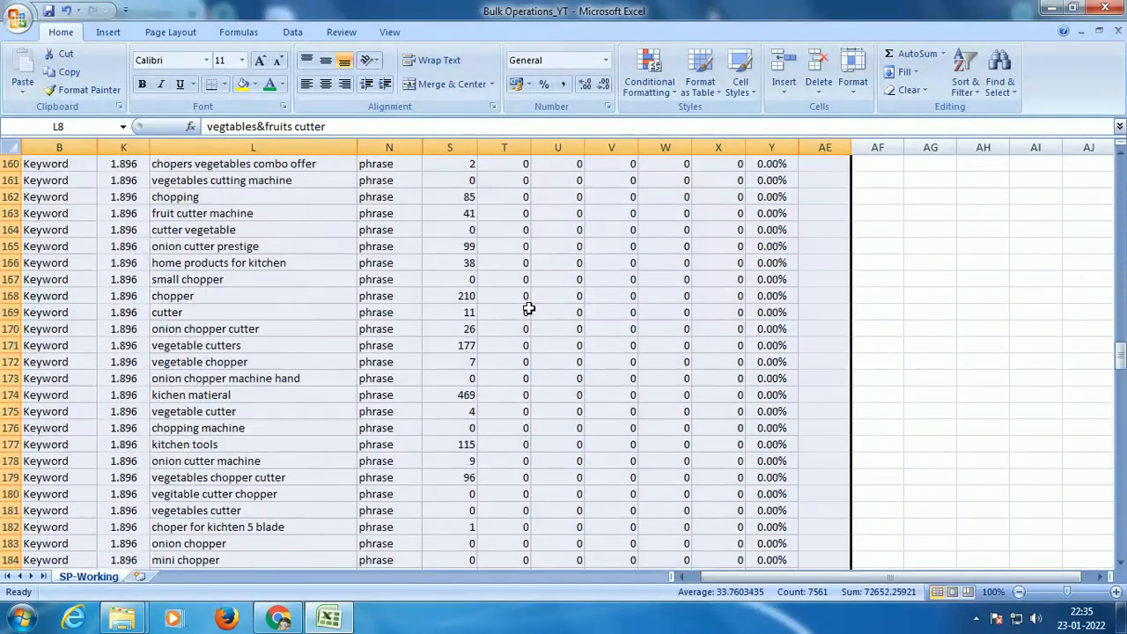
pyautogui.scroll(-20, 528, 308)
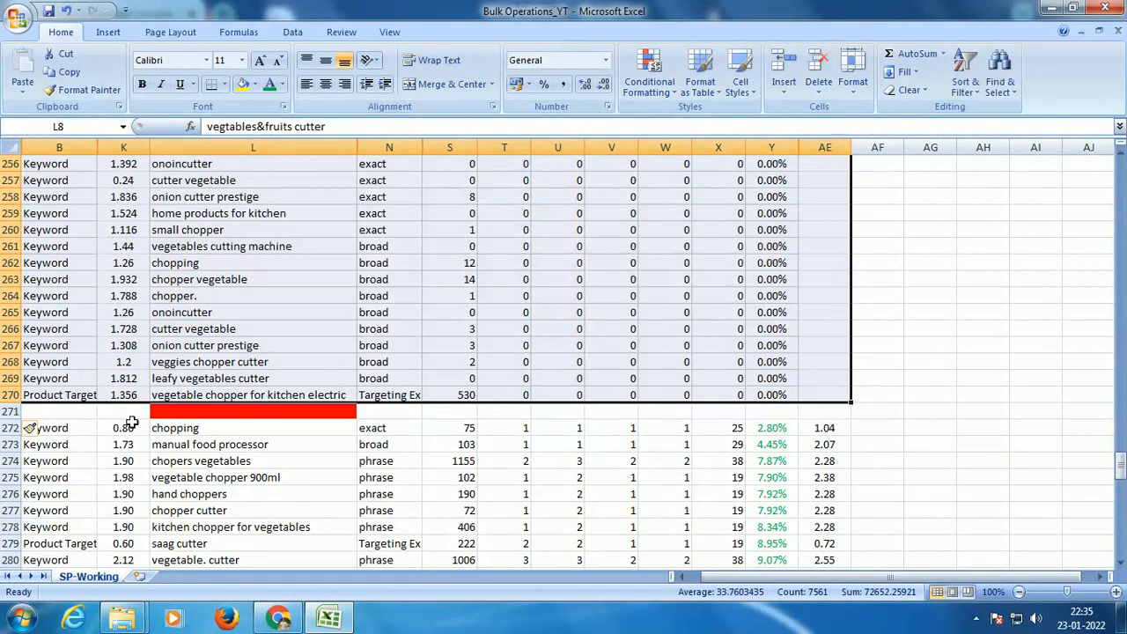
pyautogui.moveTo(1120, 476)
pyautogui.mouseDown()
pyautogui.moveTo(1118, 536)
pyautogui.moveTo(1118, 468)
pyautogui.mouseUp()
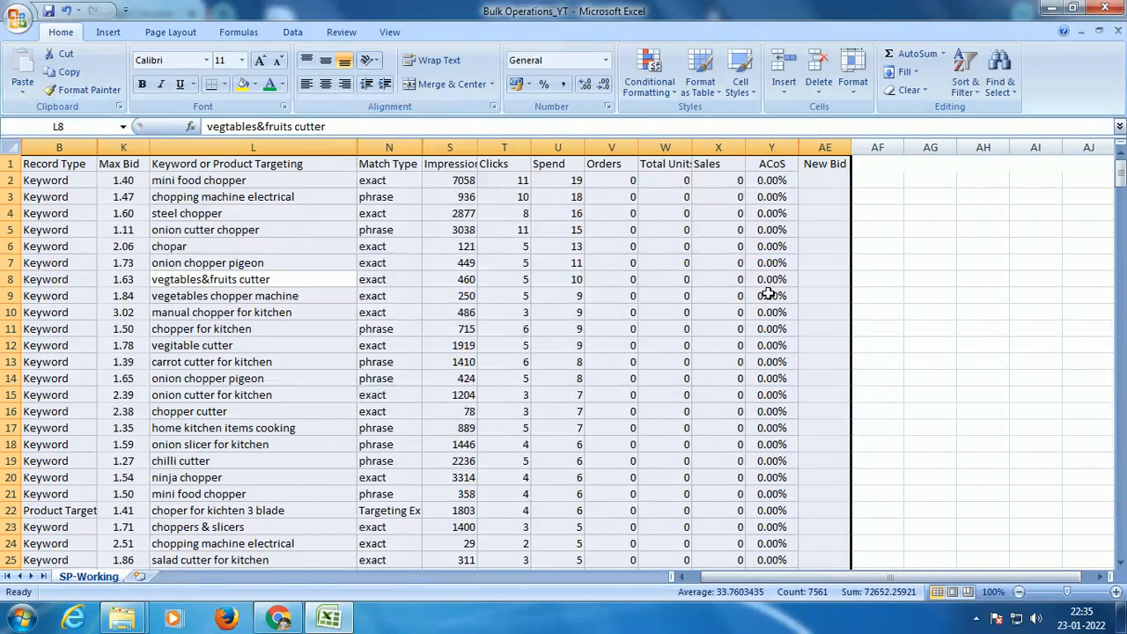
pyautogui.hotkey('ctrl', 'shift', 'l')
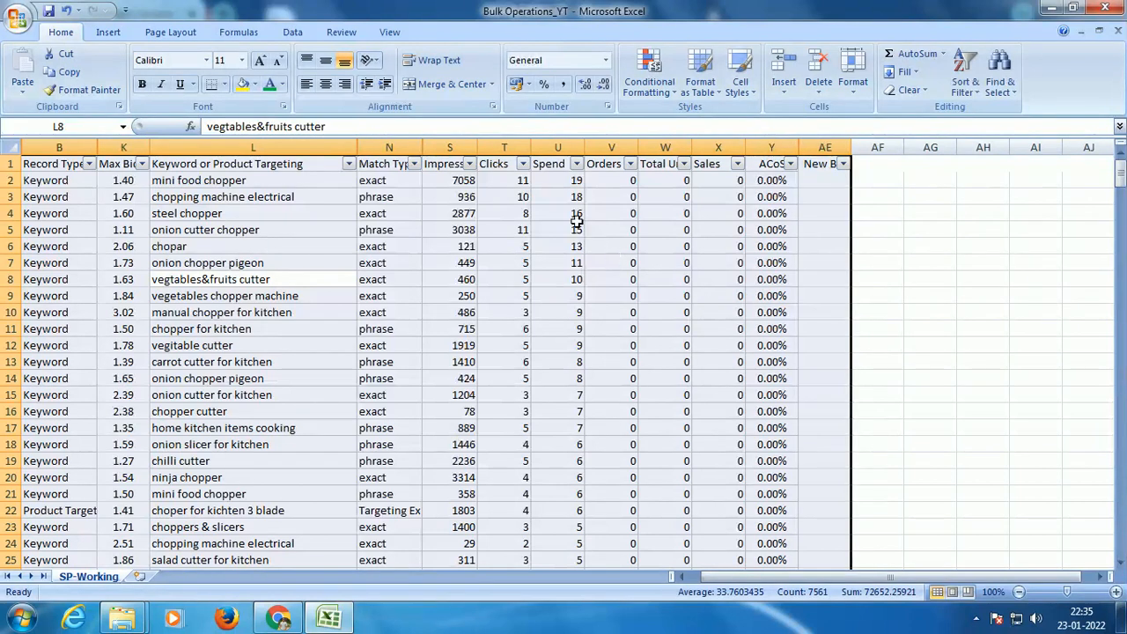
pyautogui.click(577, 164)
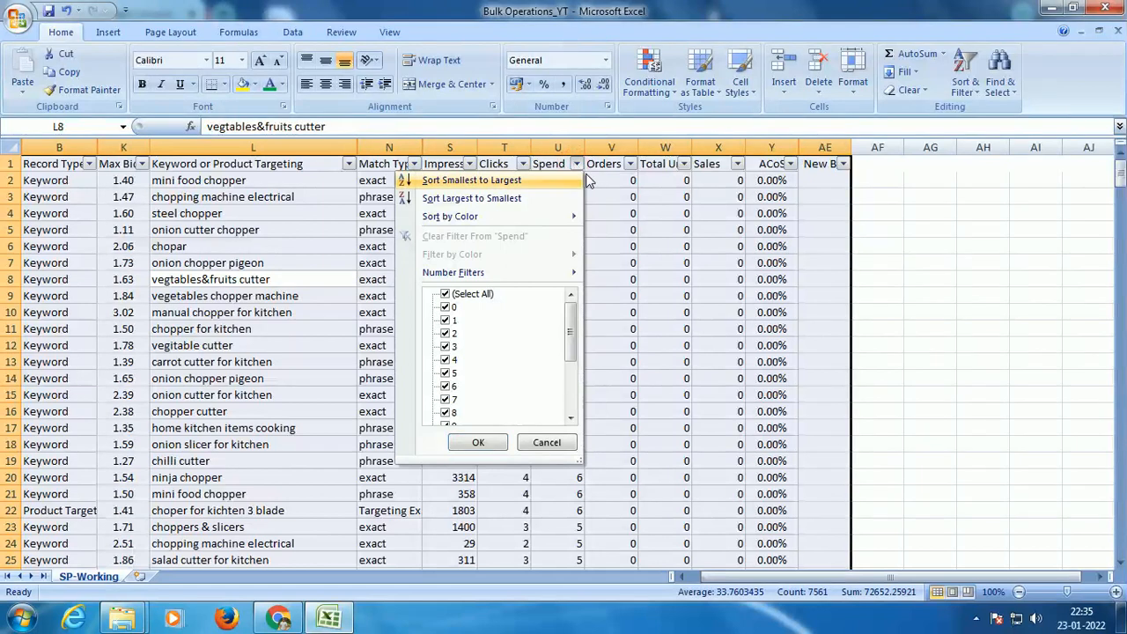
pyautogui.click(495, 198)
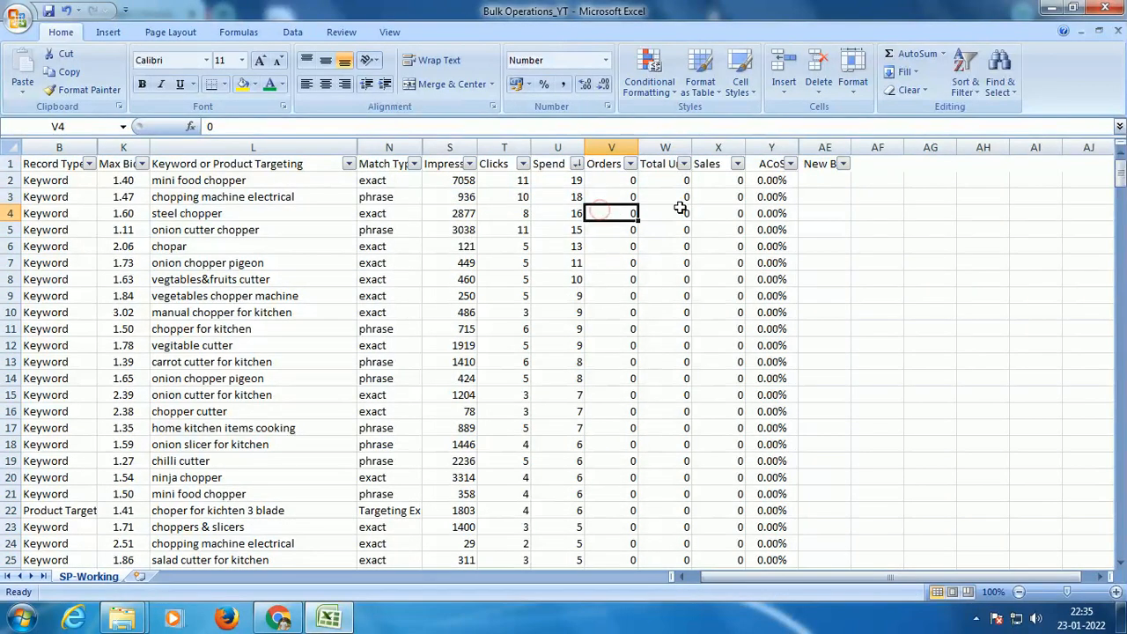
pyautogui.hotkey('ctrl', 'shift', 'l')
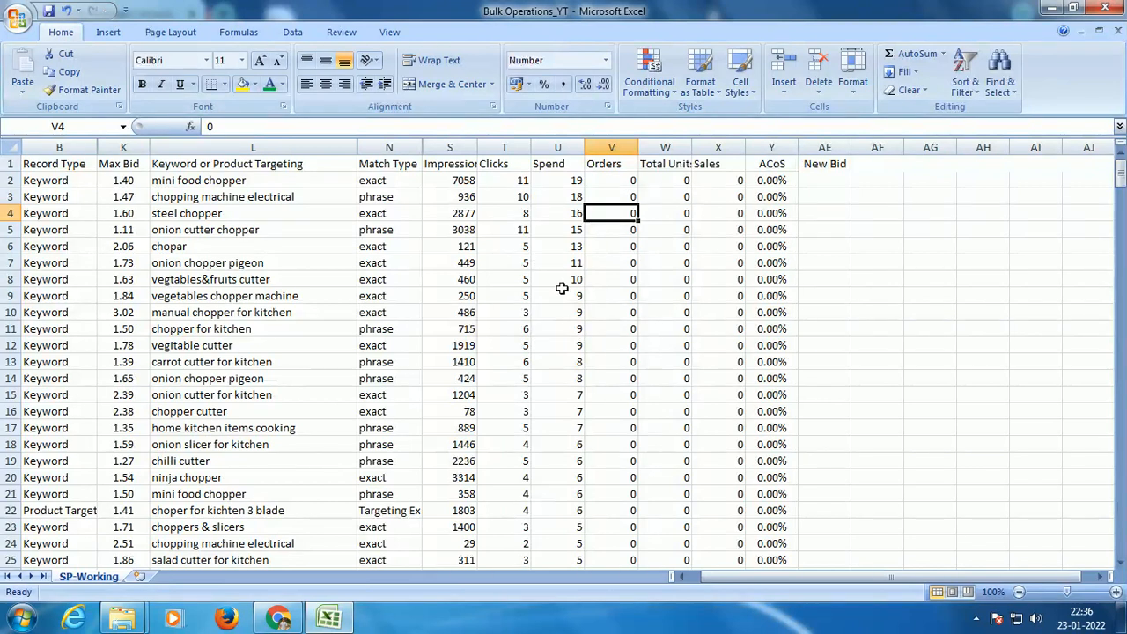
# Step: Color the Spend values of 10 and above in U2:U8 with a red font
pyautogui.moveTo(568, 180); pyautogui.dragTo(578, 279)
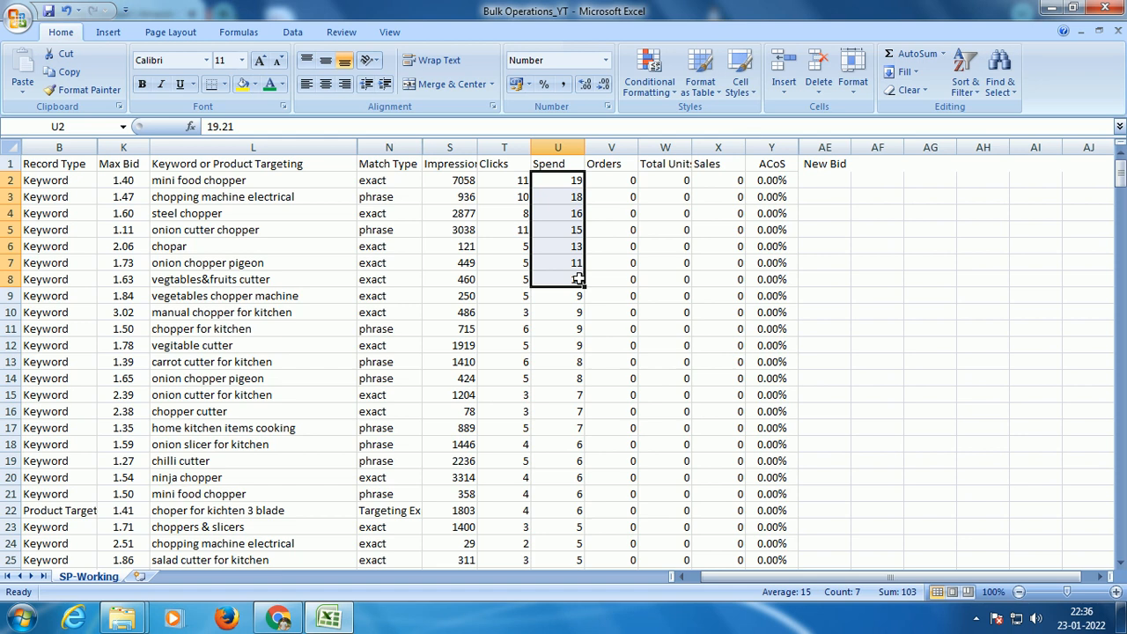
pyautogui.click(282, 85)
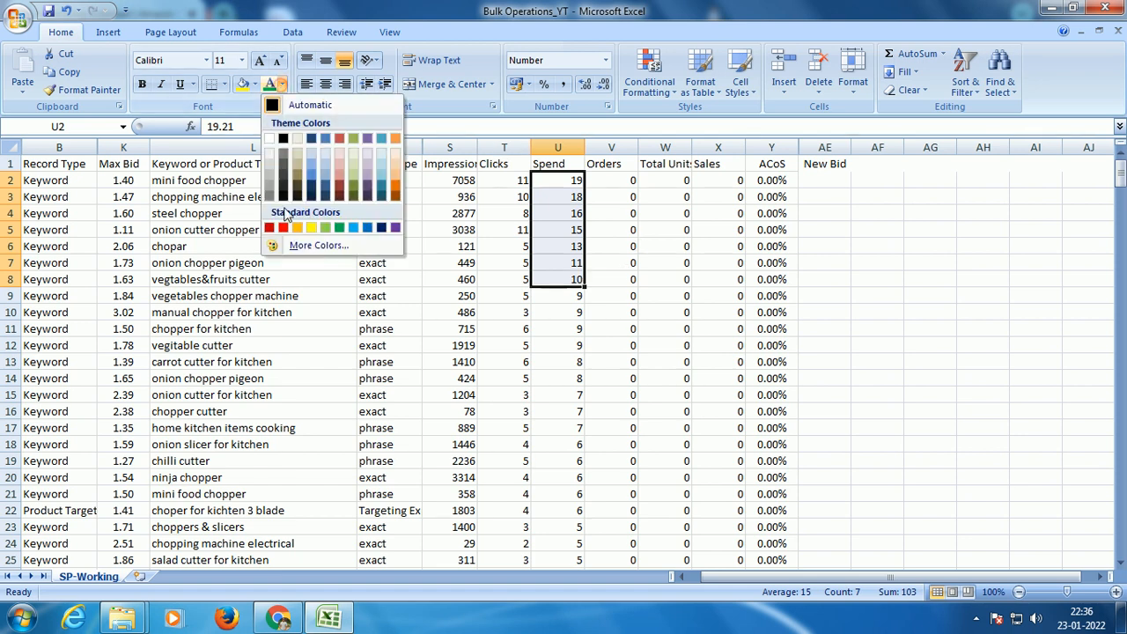
pyautogui.click(283, 228)
pyautogui.scroll(-3, 692, 255)
pyautogui.scroll(2, 692, 255)
# Step: Color the Spend values from 9 down to 5 in U9:U25 with an orange font
pyautogui.moveTo(553, 250); pyautogui.dragTo(560, 505)
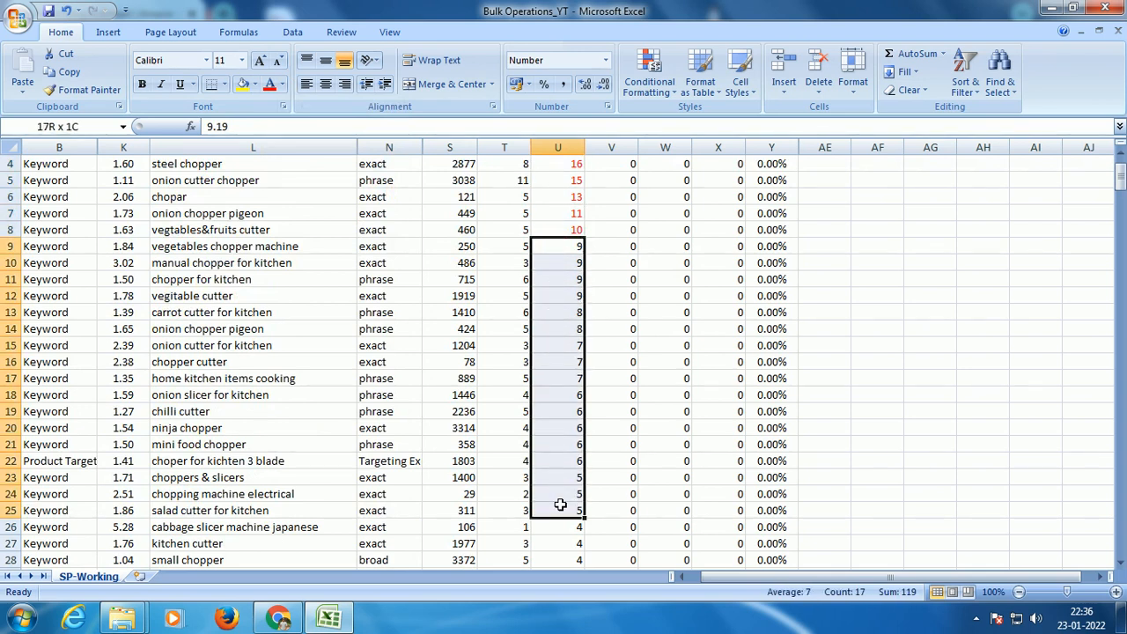
pyautogui.click(281, 84)
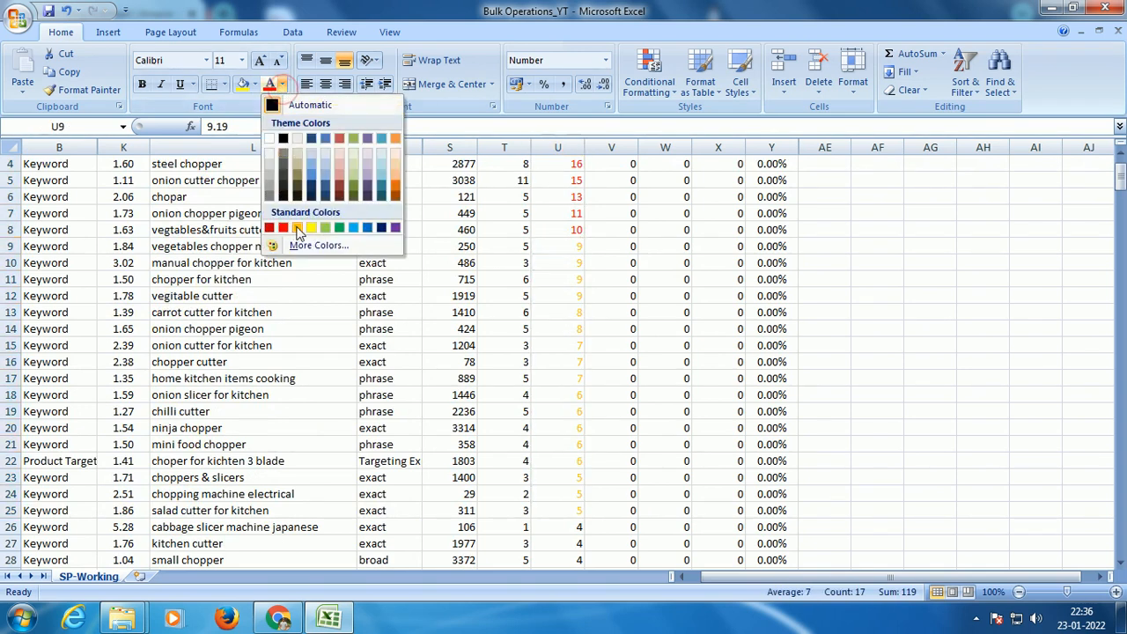
pyautogui.click(297, 229)
pyautogui.scroll(-7, 296, 226)
# Step: Color the Spend values from 4 down to 1 in U26:U83 with a green font
pyautogui.moveTo(570, 180); pyautogui.dragTo(546, 467)
pyautogui.click(282, 84)
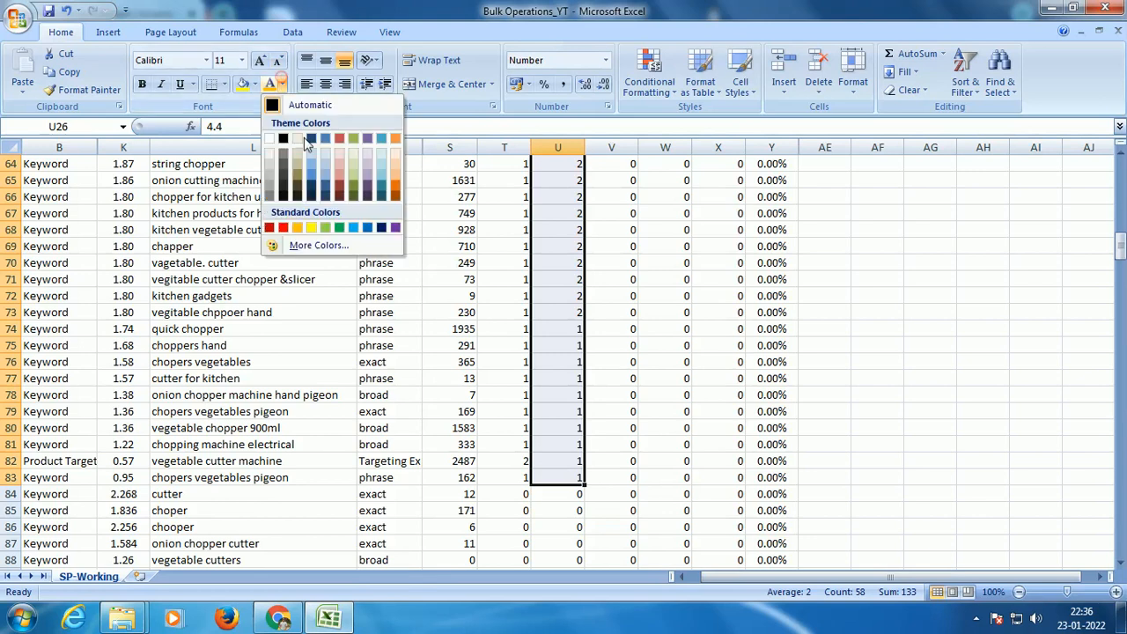
pyautogui.scroll(17, 339, 228)
pyautogui.click(339, 227)
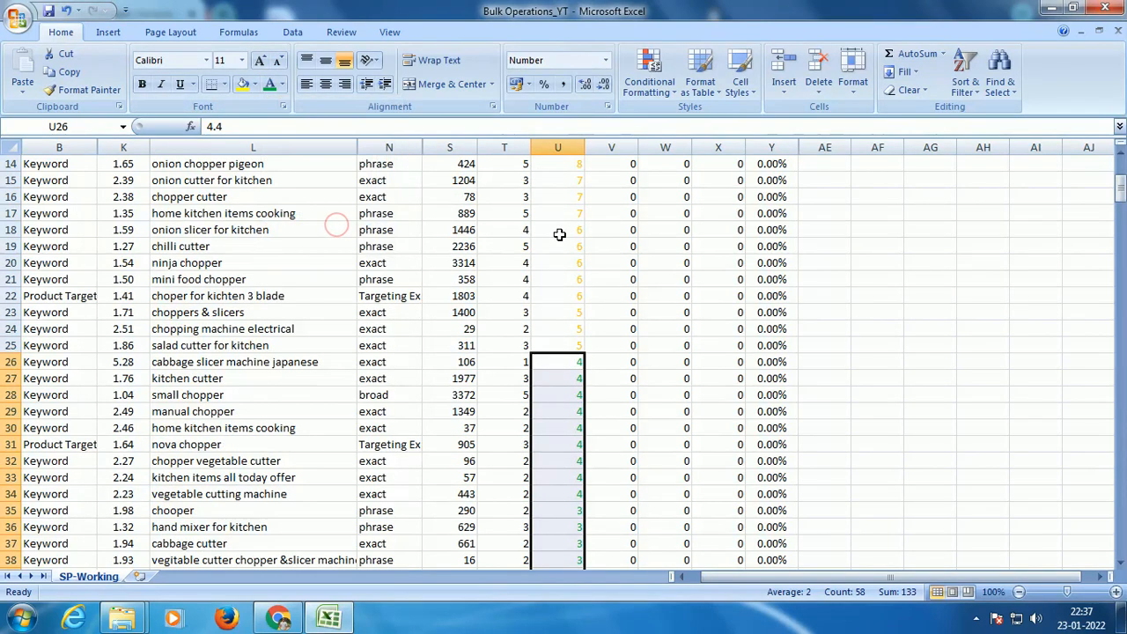
pyautogui.scroll(1, 614, 328)
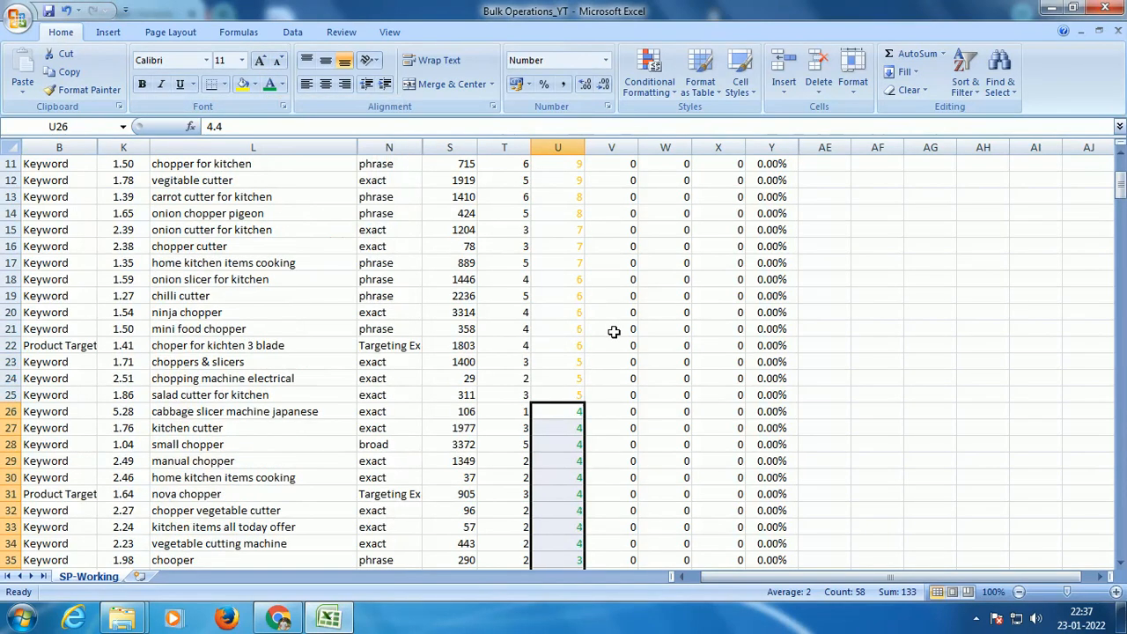
pyautogui.scroll(4, 613, 329)
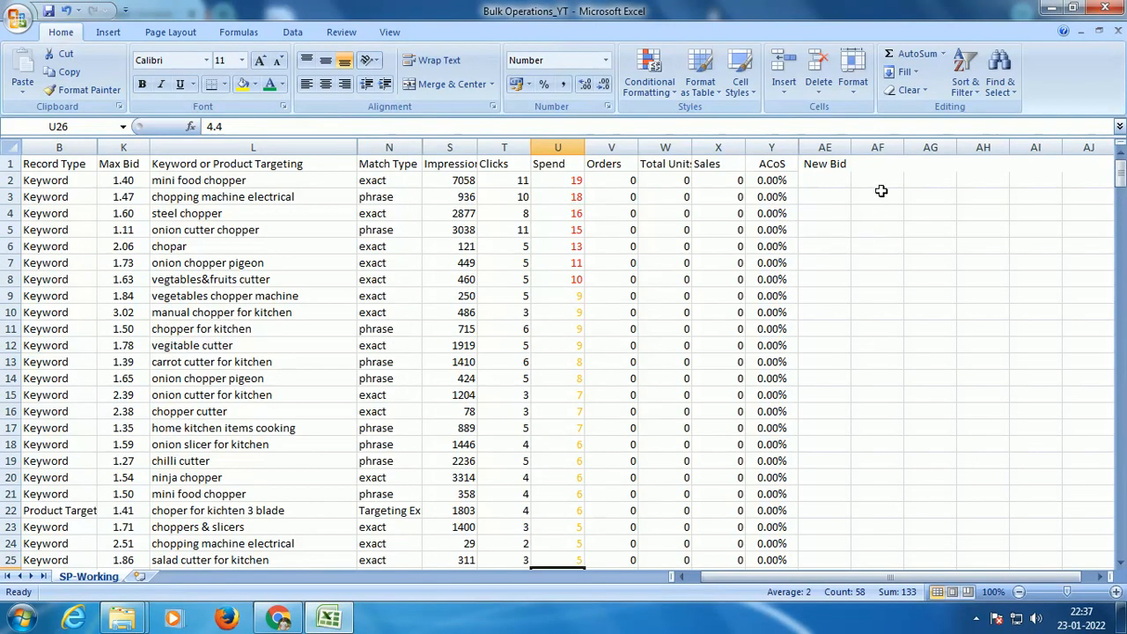
# Step: Clear the New Bid header from AE1 and select cell AG1
pyautogui.click(837, 165)
pyautogui.press('Delete')
pyautogui.click(903, 167)
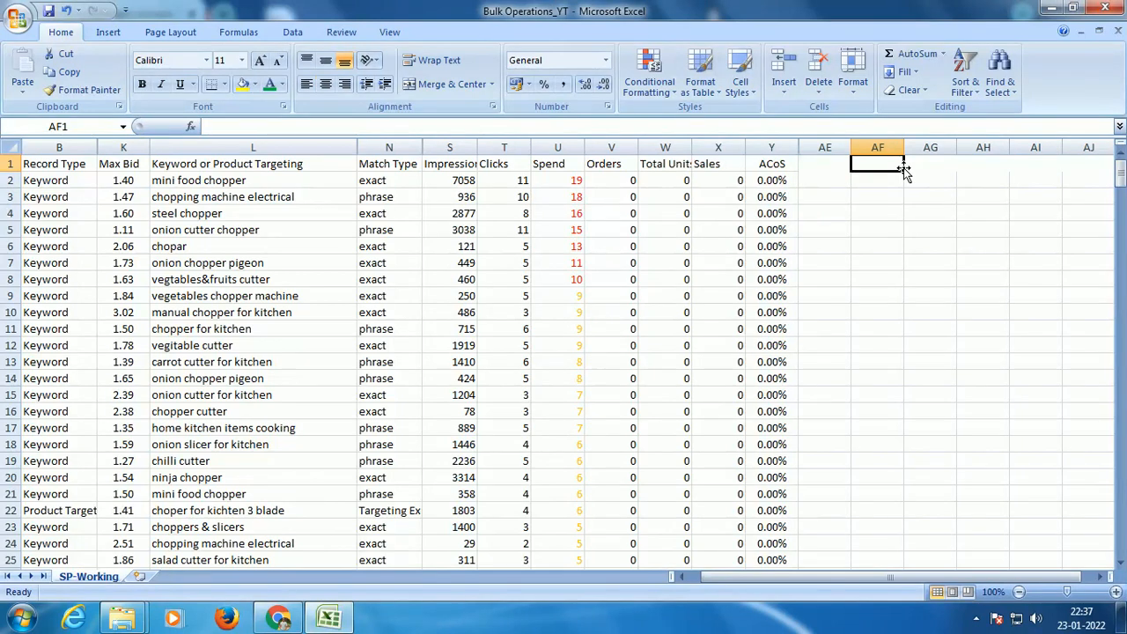
pyautogui.press('Right')
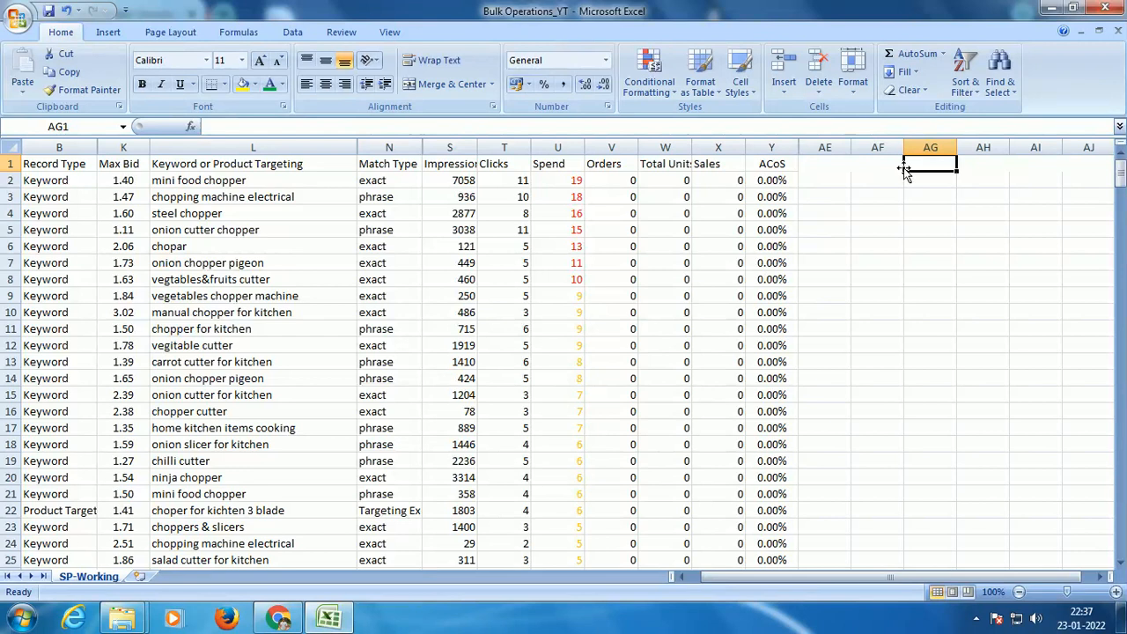
# Step: Enter the header CPC in cell AG1
pyautogui.write('C')
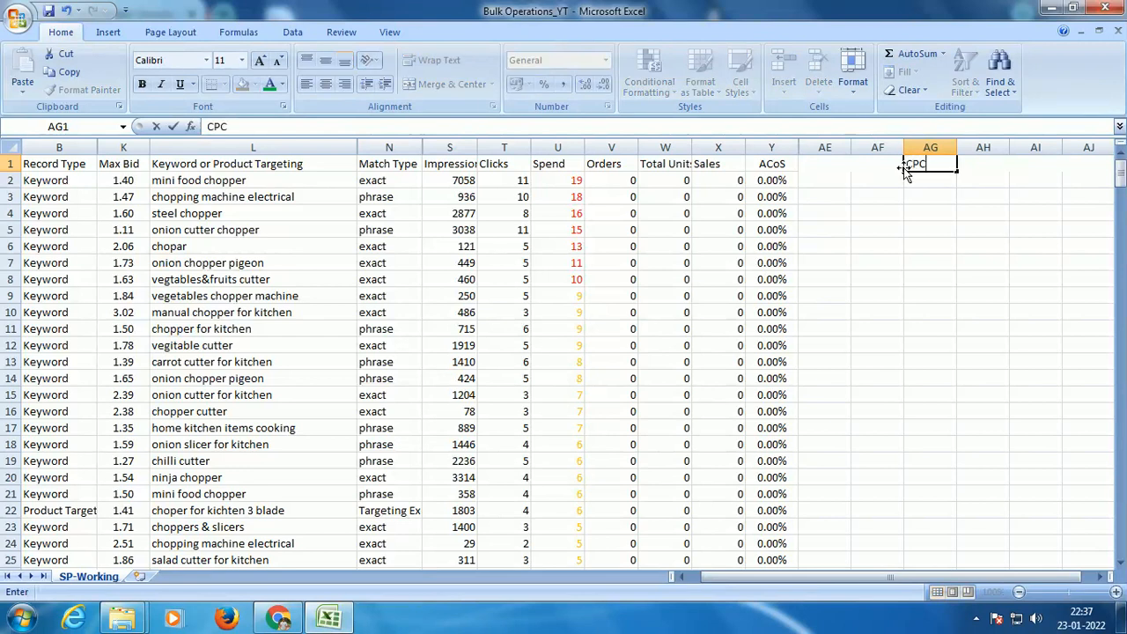
pyautogui.write('PC')
pyautogui.press('Return')
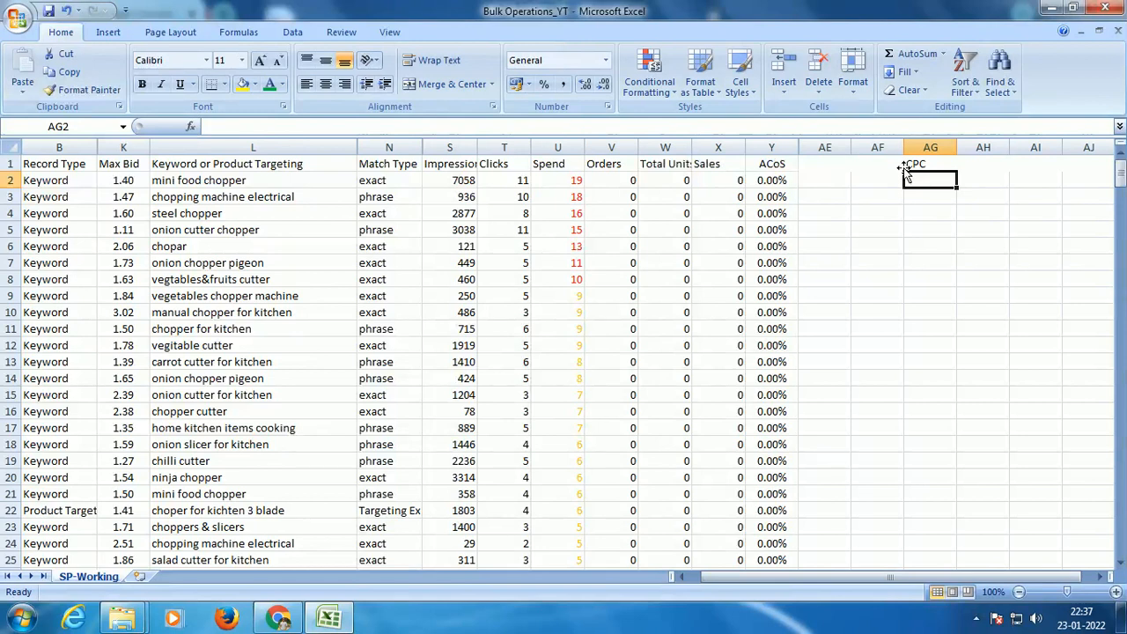
# Step: Calculate Spend divided by Clicks in AG2 with =U2/T2 and fill the formula down to AG83
pyautogui.write('=')
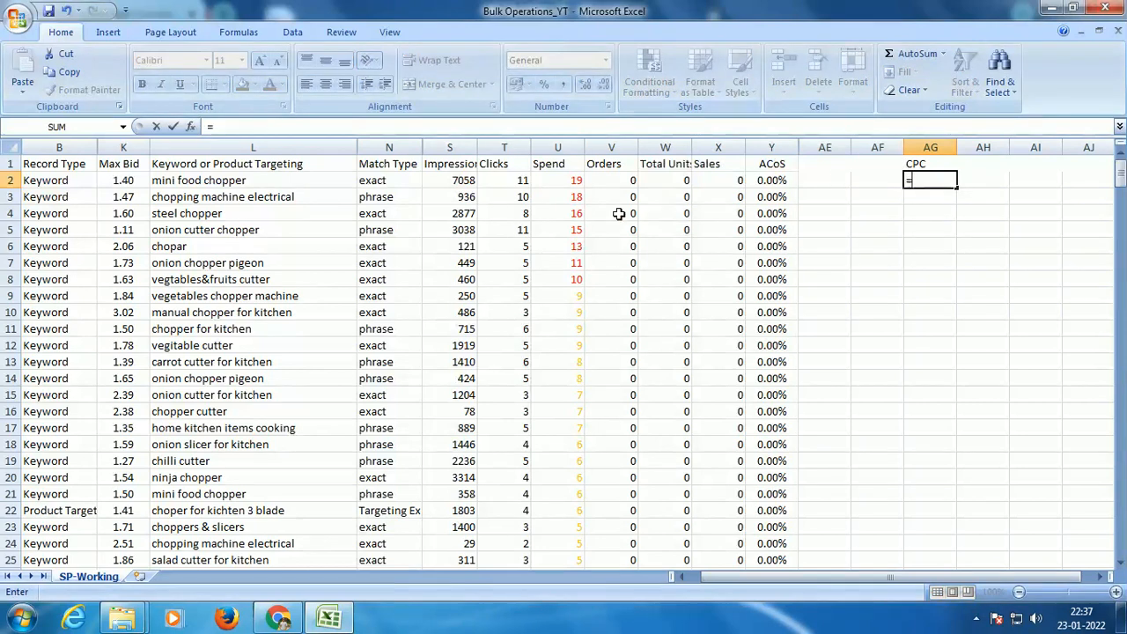
pyautogui.click(558, 179)
pyautogui.write('/')
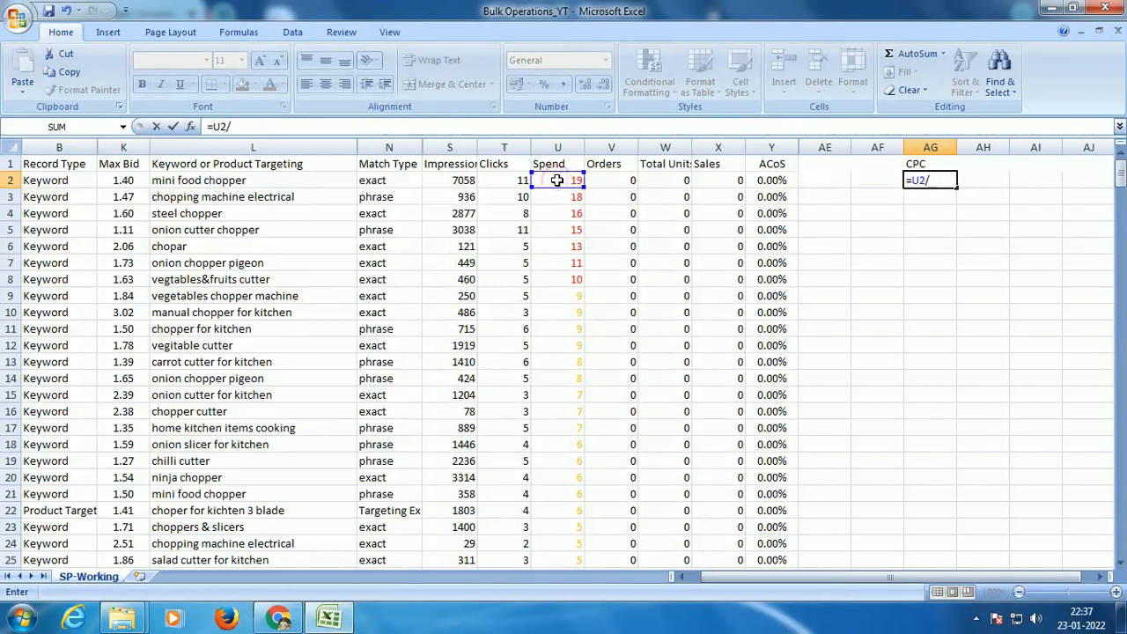
pyautogui.click(517, 180)
pyautogui.hotkey('ctrl', 'Return')
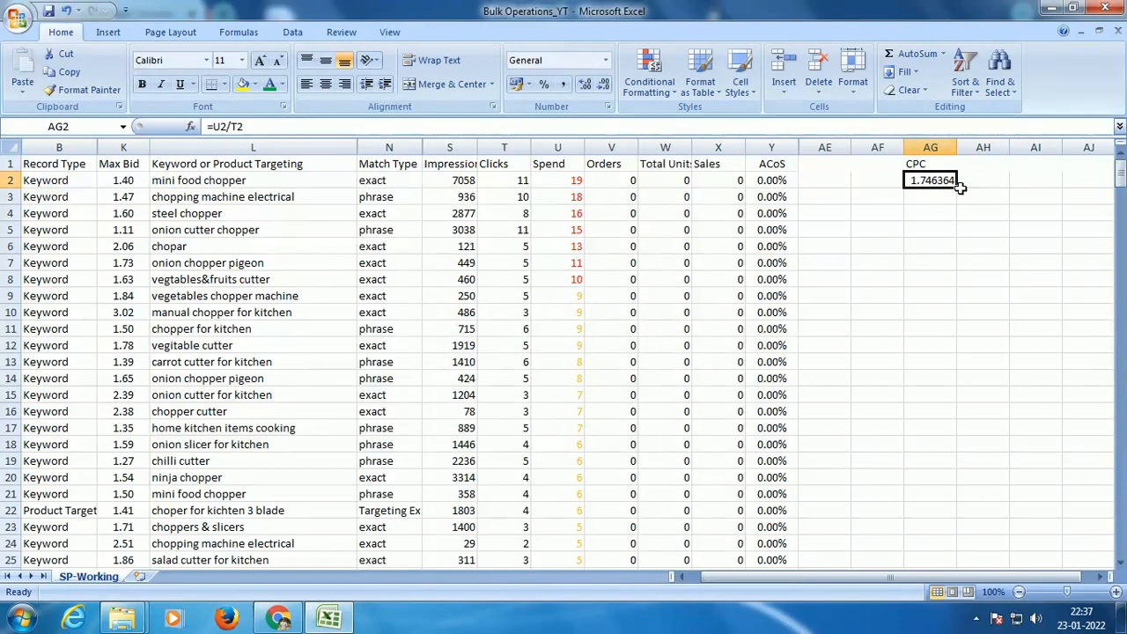
pyautogui.moveTo(957, 189); pyautogui.dragTo(921, 455)
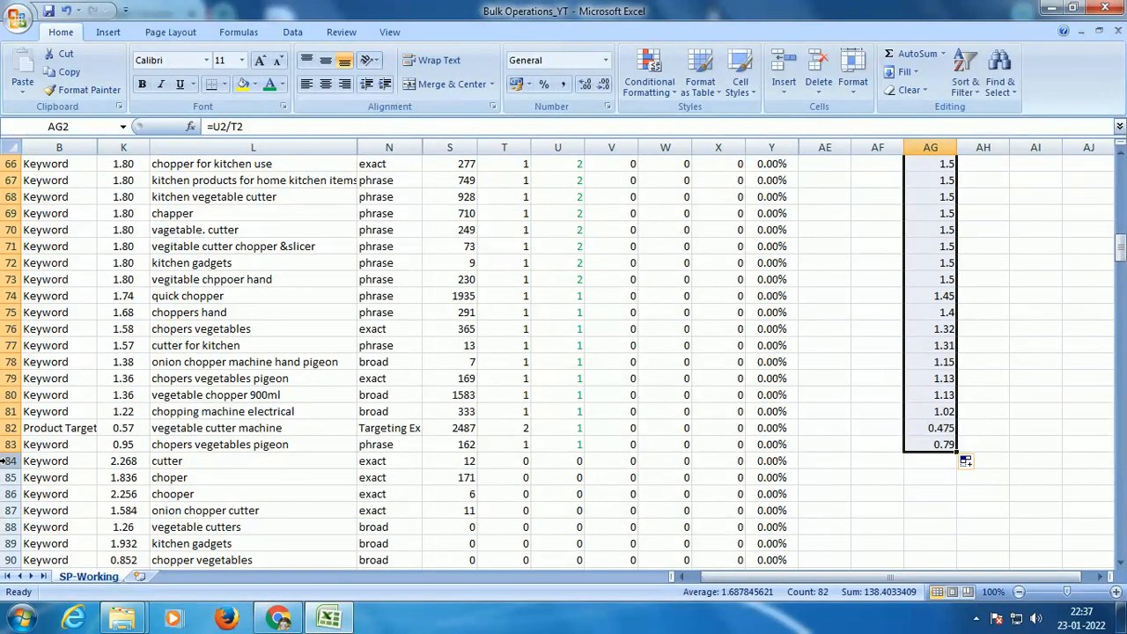
# Step: Format the CPC values in AG2:AG83 to two decimal places and center the whole column AG
pyautogui.click(325, 84)
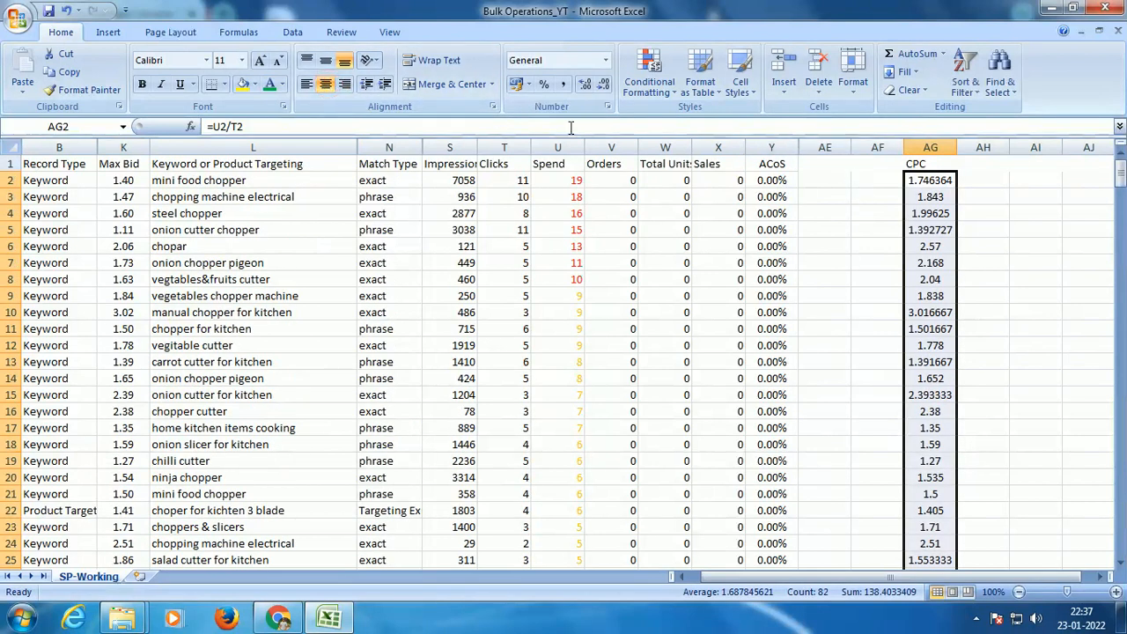
pyautogui.click(326, 84)
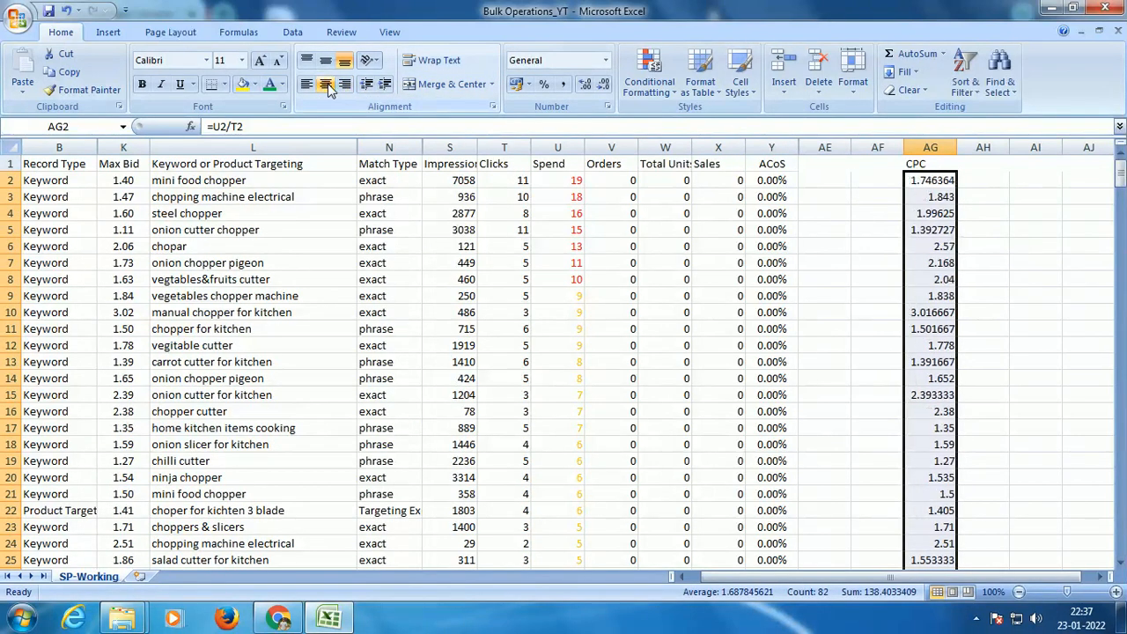
pyautogui.click(581, 84)
pyautogui.click(581, 84)
pyautogui.click(604, 84)
pyautogui.click(604, 83)
pyautogui.click(604, 84)
pyautogui.click(604, 84)
pyautogui.click(604, 83)
pyautogui.click(604, 83)
pyautogui.click(920, 145)
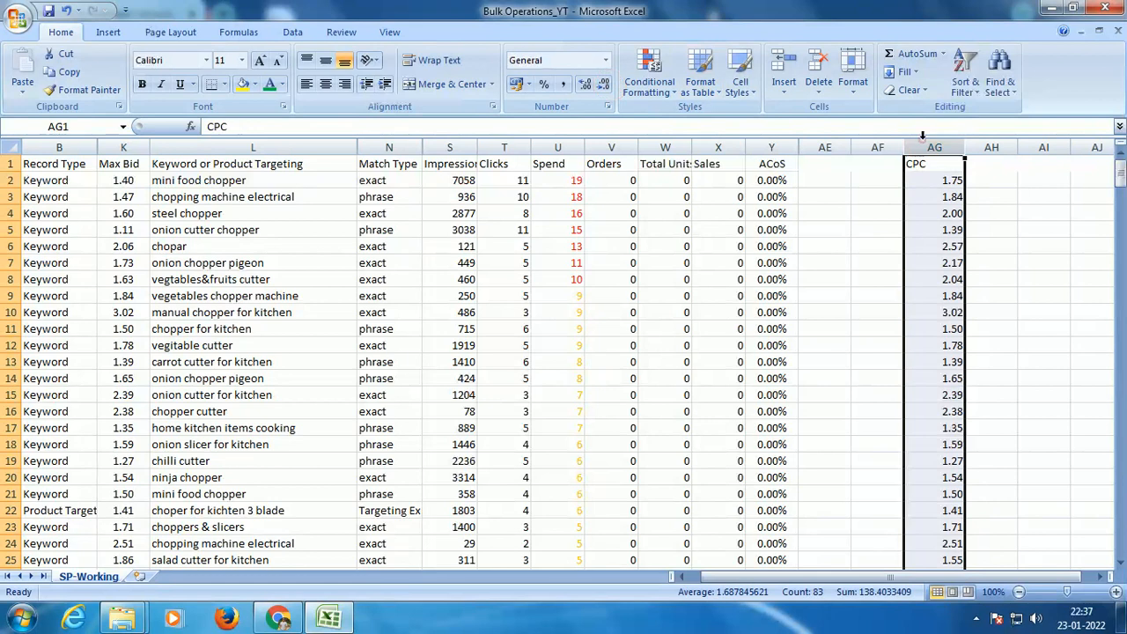
pyautogui.click(325, 83)
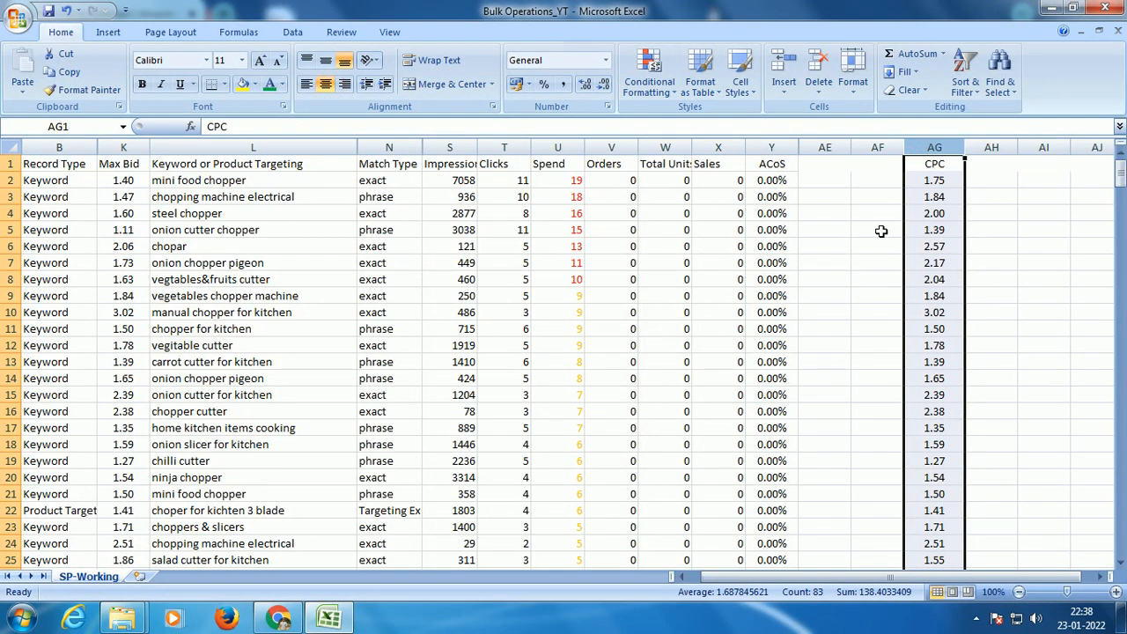
# Step: Enter the header New Bid in cell AE1
pyautogui.click(825, 162)
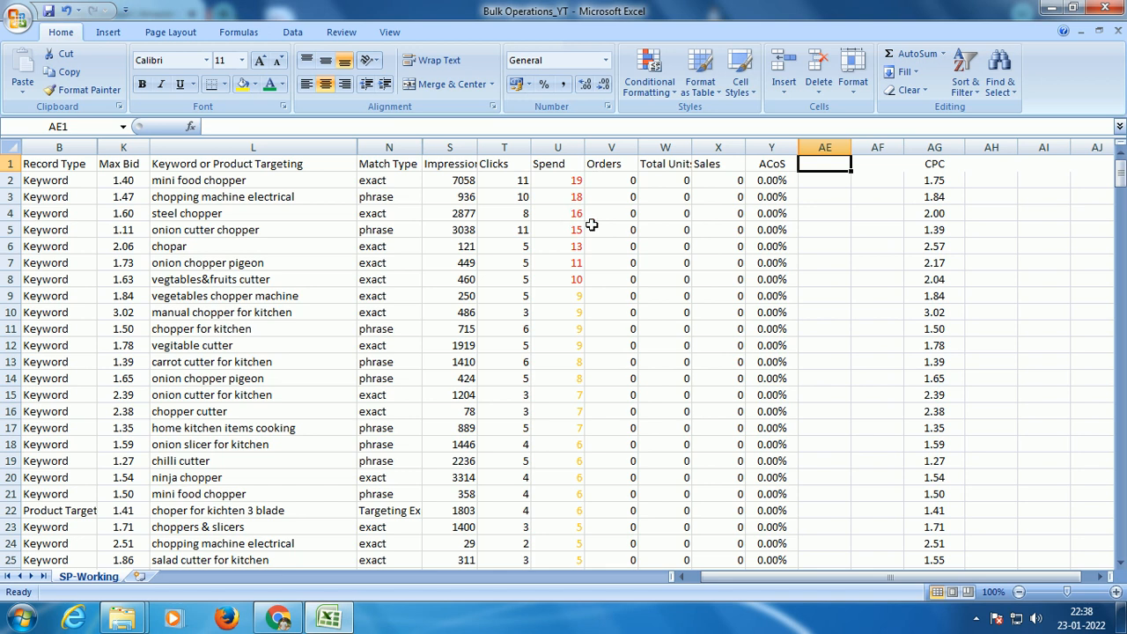
pyautogui.write('New Bid')
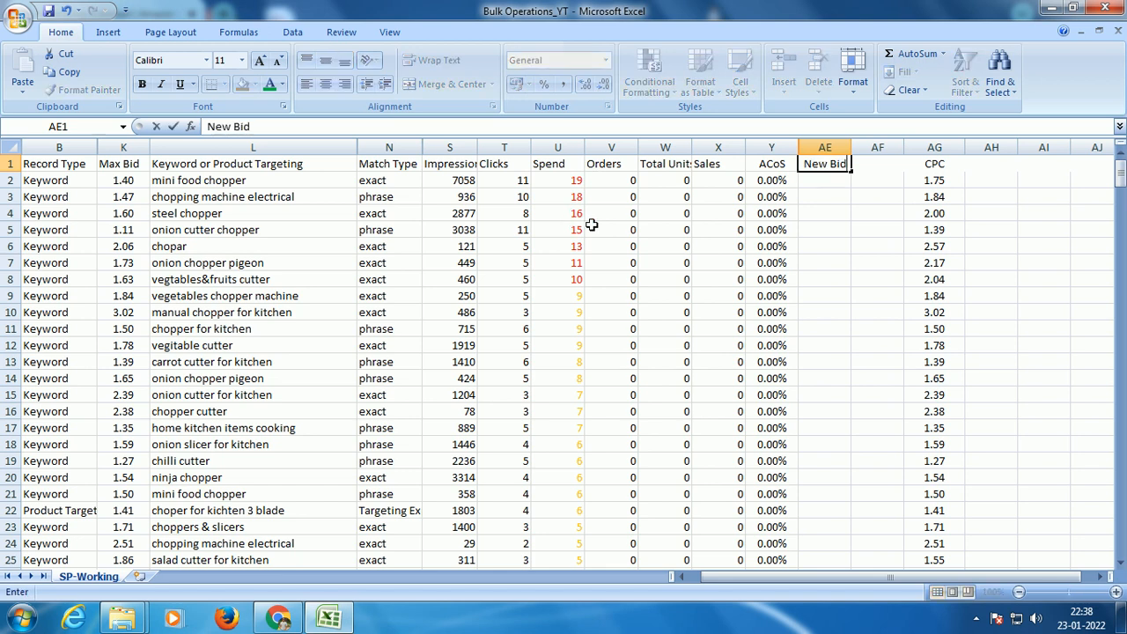
pyautogui.press('Return')
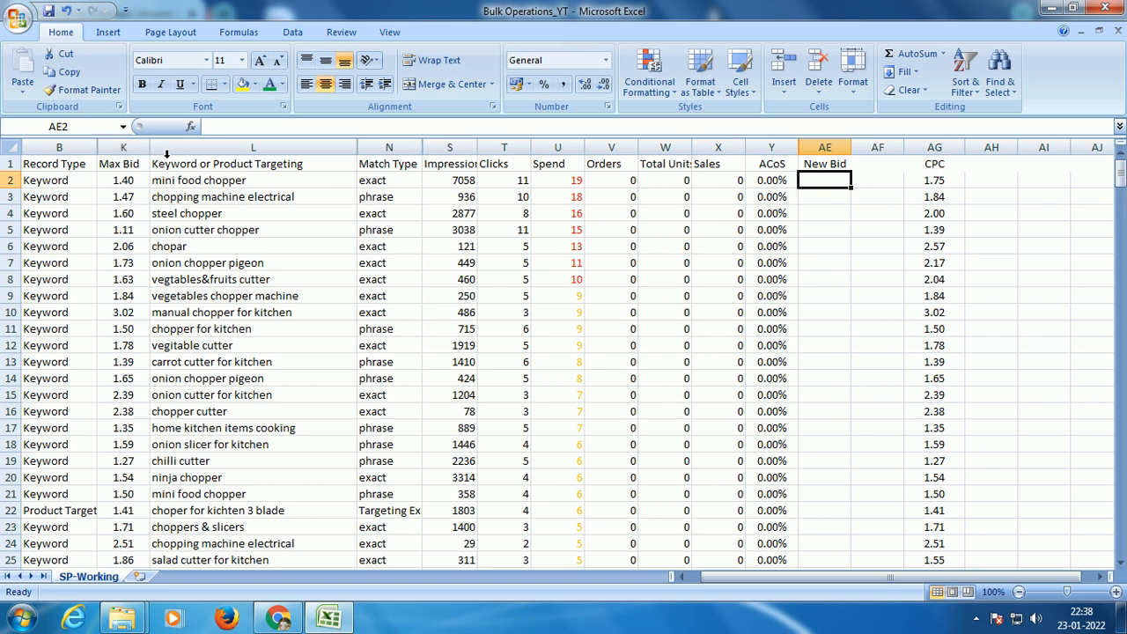
# Step: Calculate the first new bid in AE2 as 80% of its CPC with =AG2*0.8
pyautogui.click(939, 146)
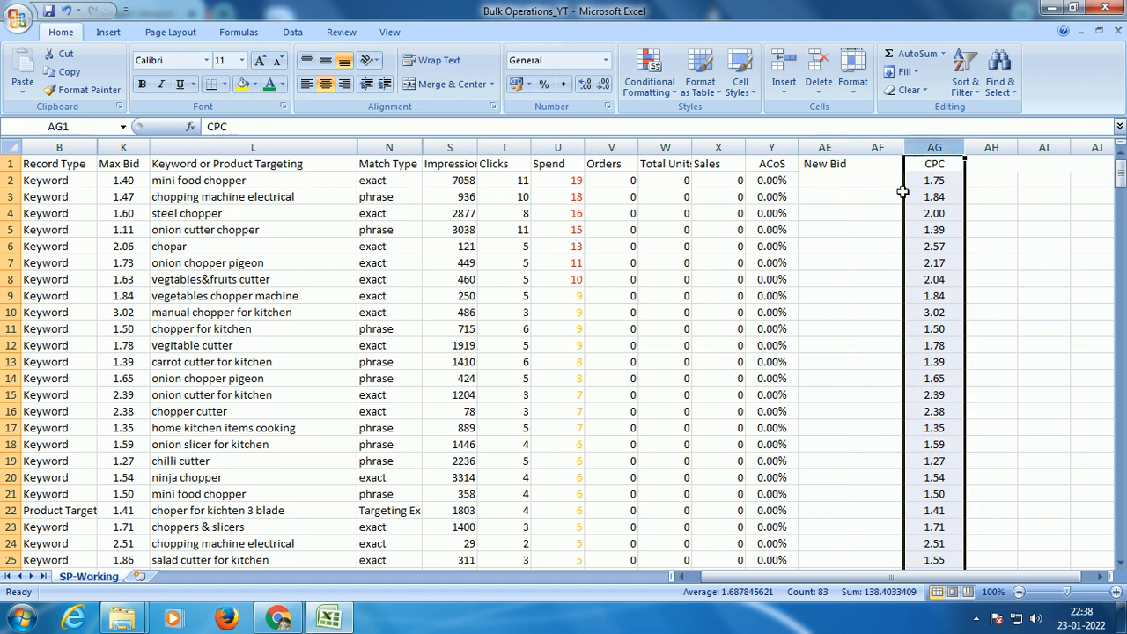
pyautogui.click(832, 181)
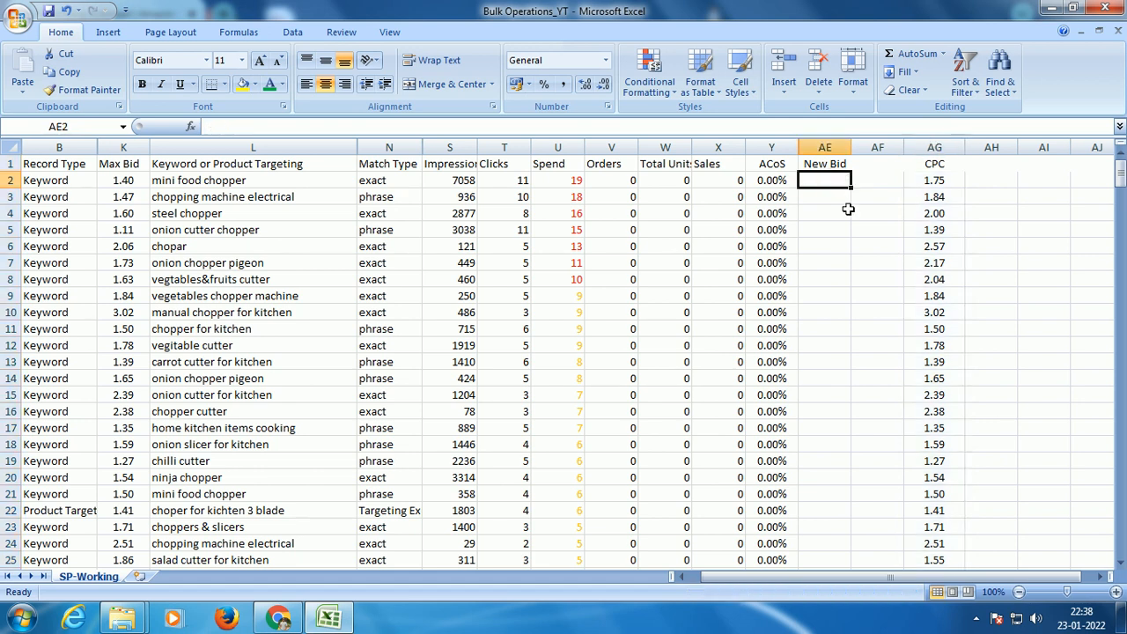
pyautogui.write('=')
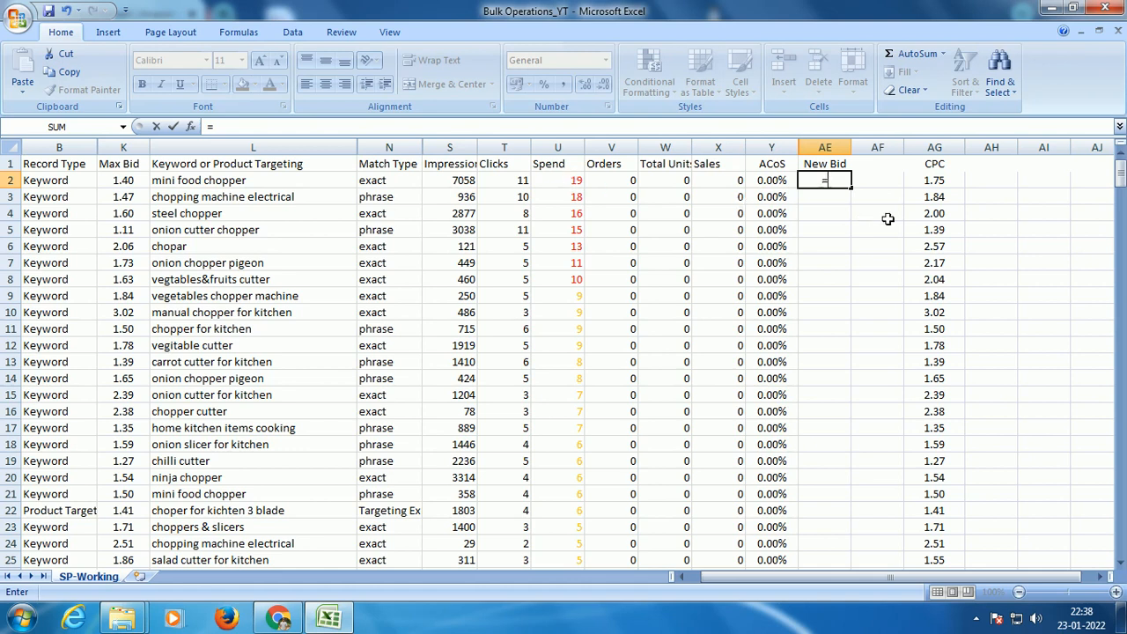
pyautogui.click(932, 181)
pyautogui.write('*')
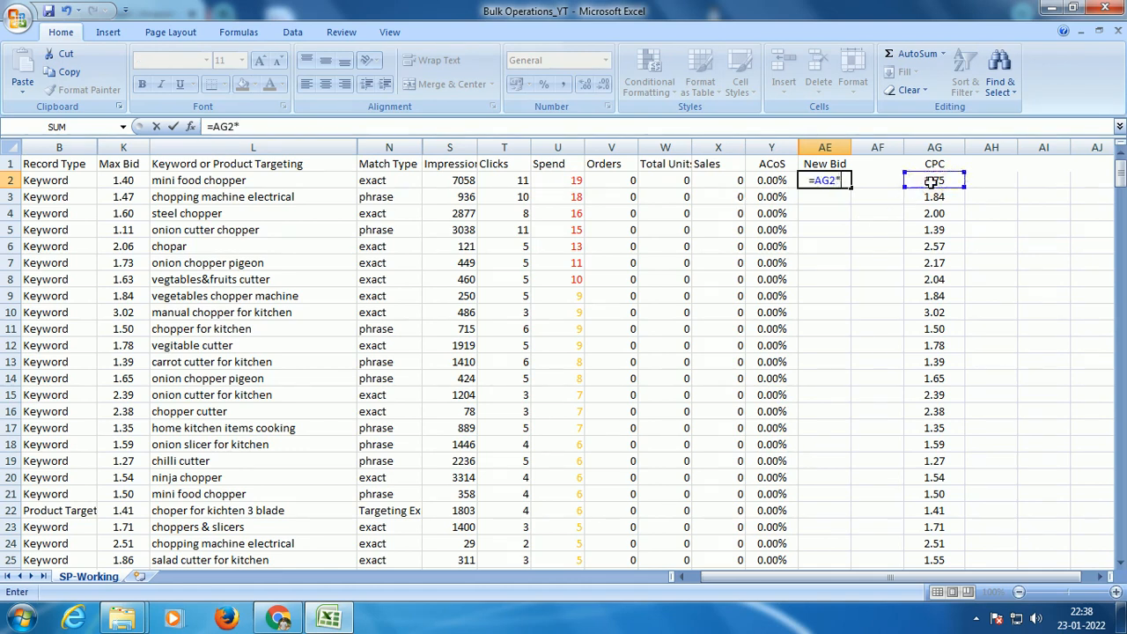
pyautogui.write('0.8')
pyautogui.press('Return')
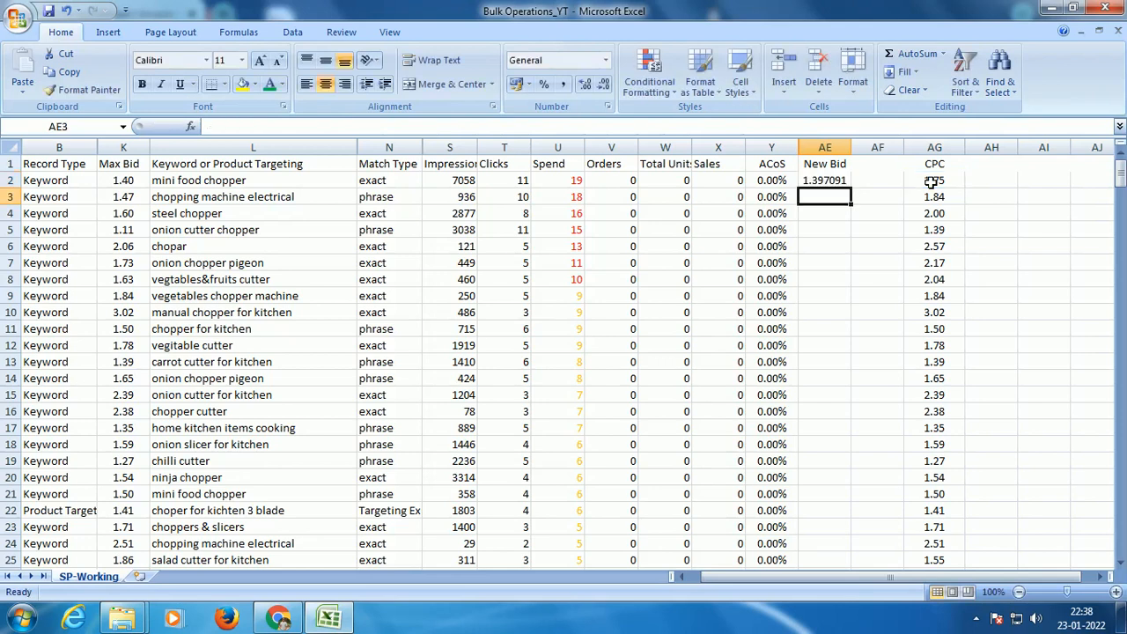
# Step: Fill the AE2 formula down to AE8 for the red Spend band and show the bids with two decimals
pyautogui.click(831, 182)
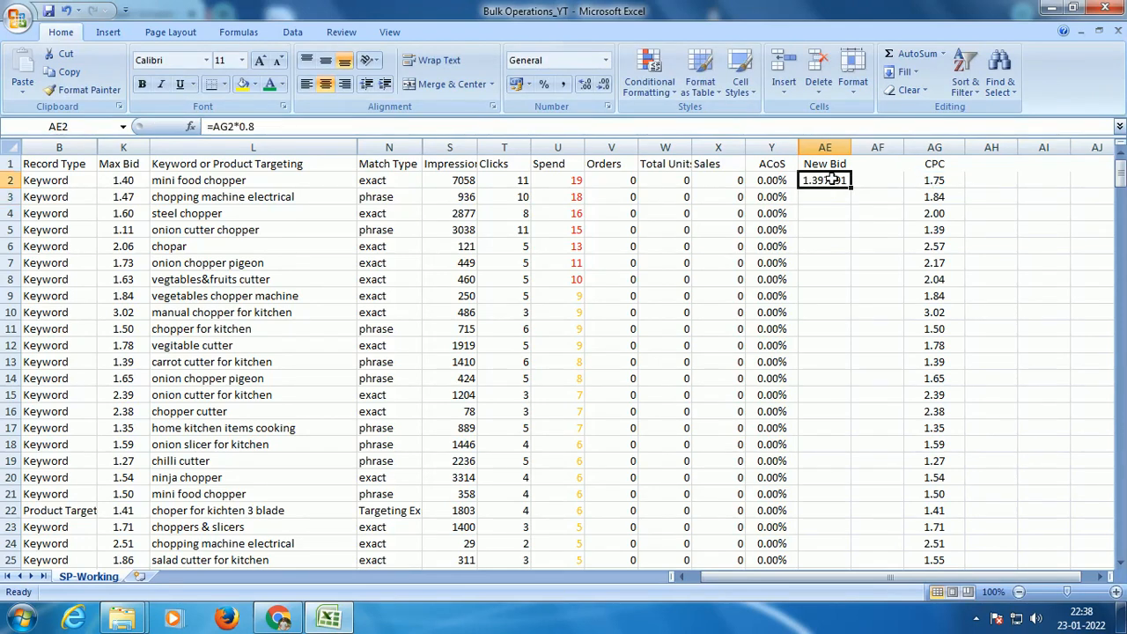
pyautogui.click(130, 144)
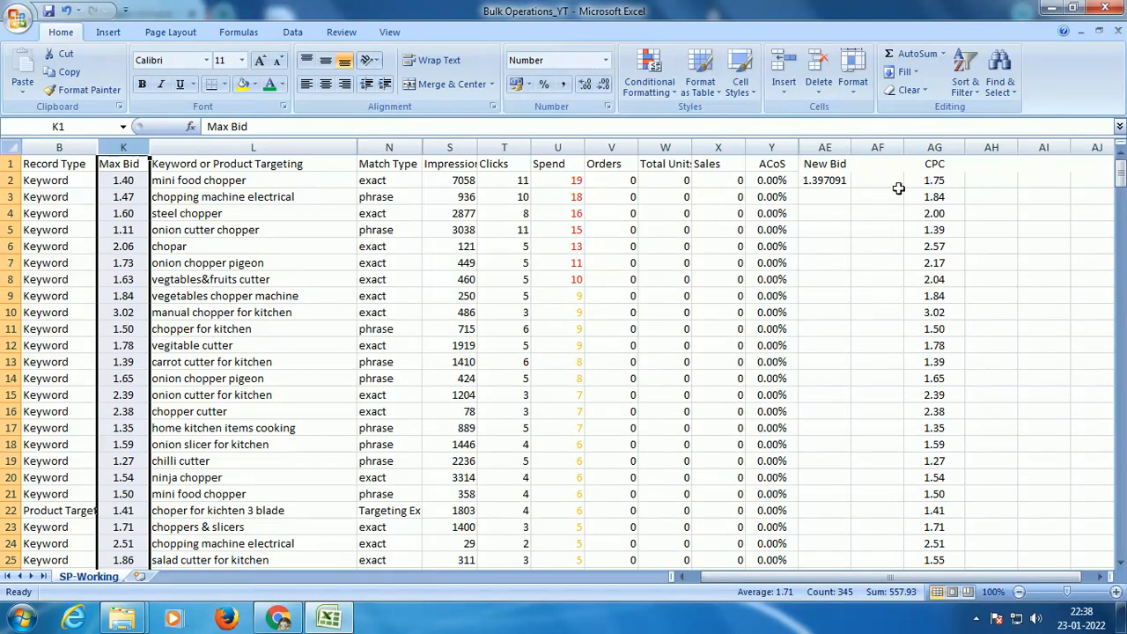
pyautogui.click(845, 183)
pyautogui.moveTo(852, 187); pyautogui.dragTo(853, 285)
pyautogui.click(605, 84)
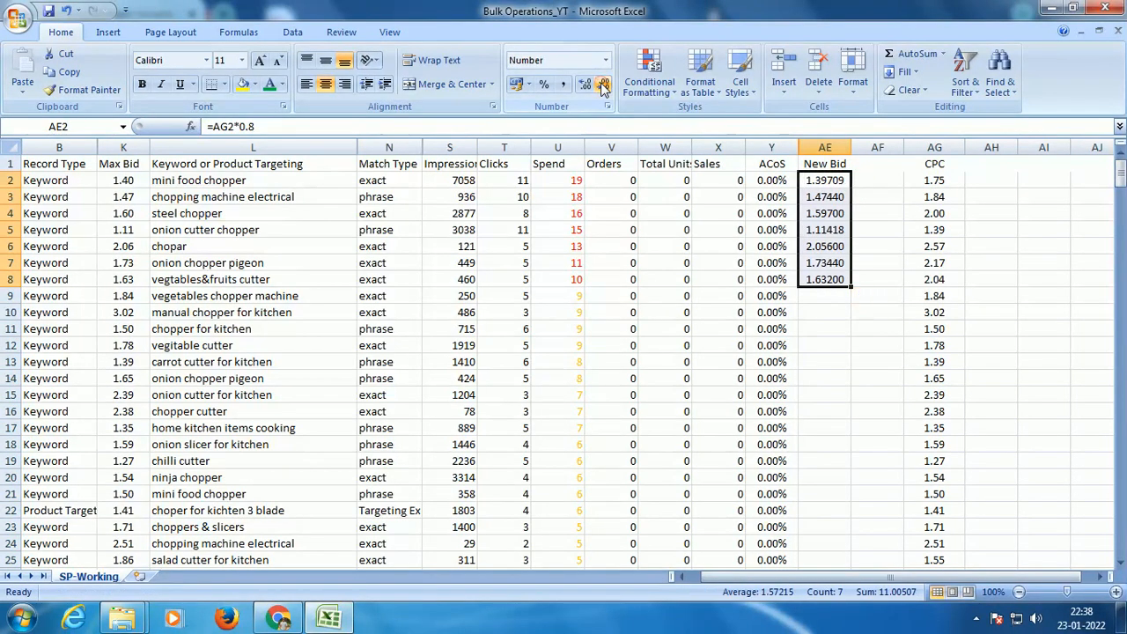
pyautogui.click(604, 84)
pyautogui.click(604, 84)
pyautogui.click(604, 84)
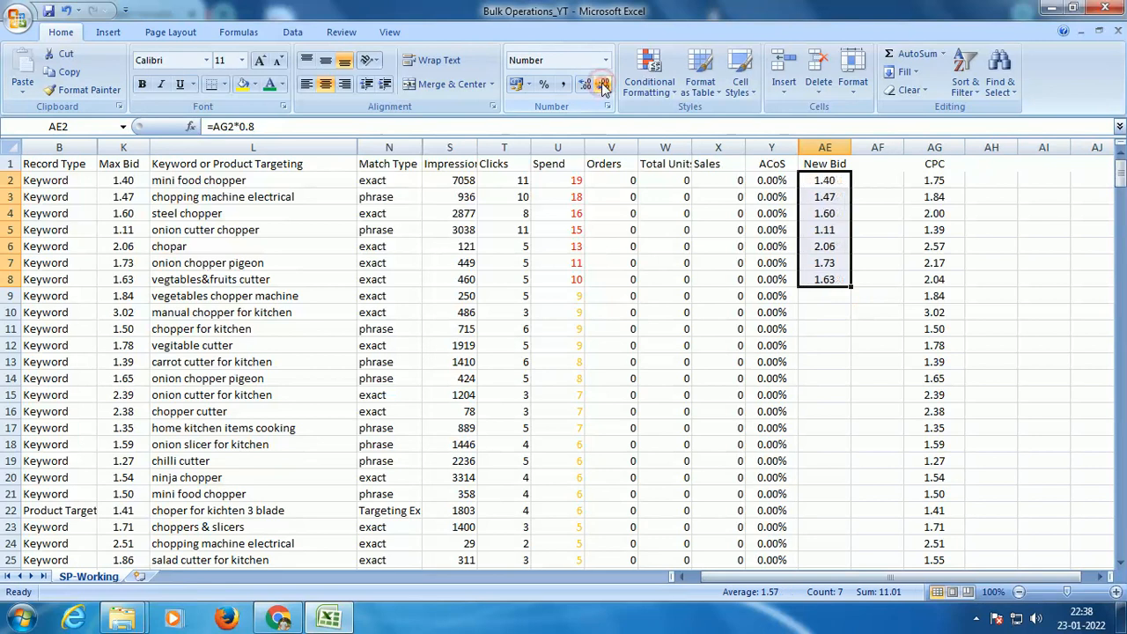
# Step: Set the orange Spend band's new bids equal to CPC by entering =AG9 in AE9 and filling down to AE25
pyautogui.click(838, 297)
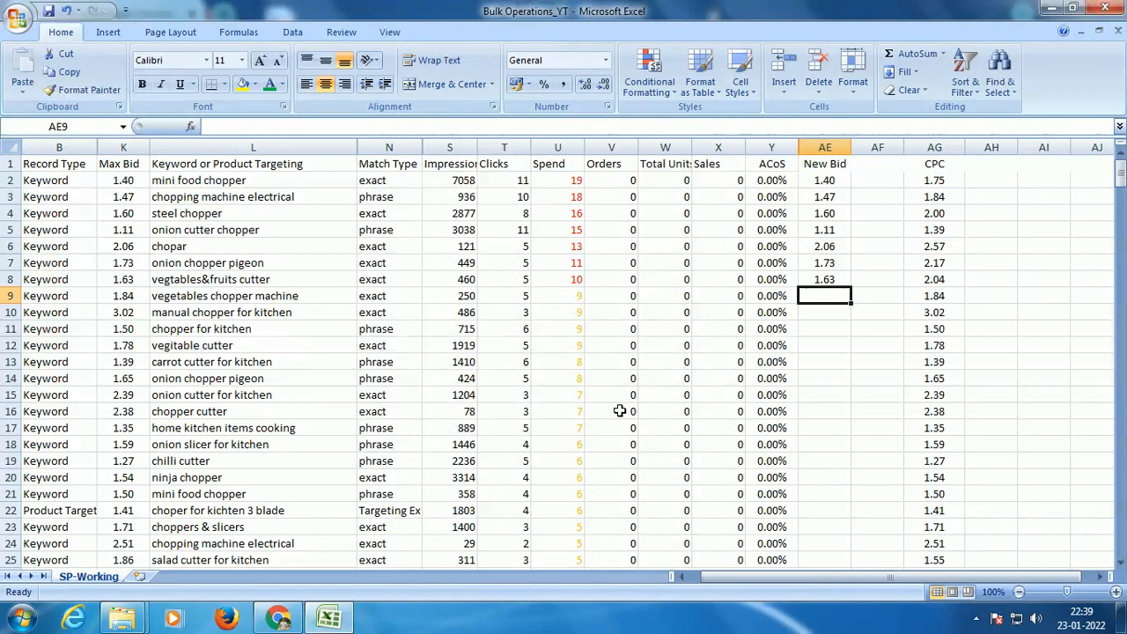
pyautogui.scroll(-2, 693, 385)
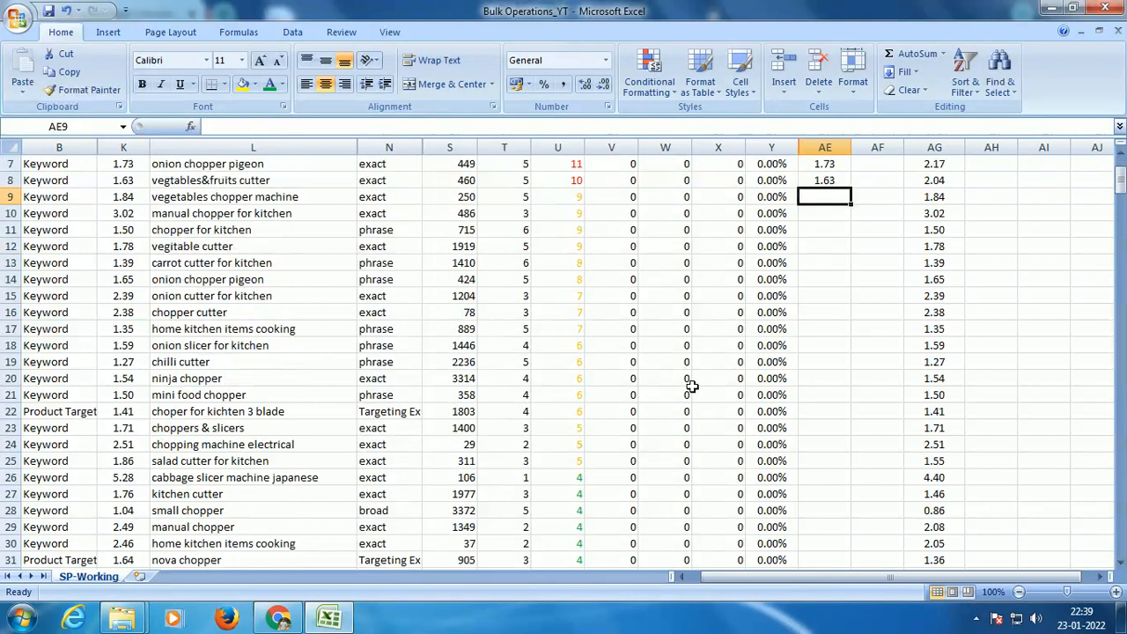
pyautogui.scroll(-4, 691, 392)
pyautogui.scroll(4, 691, 392)
pyautogui.scroll(1, 692, 392)
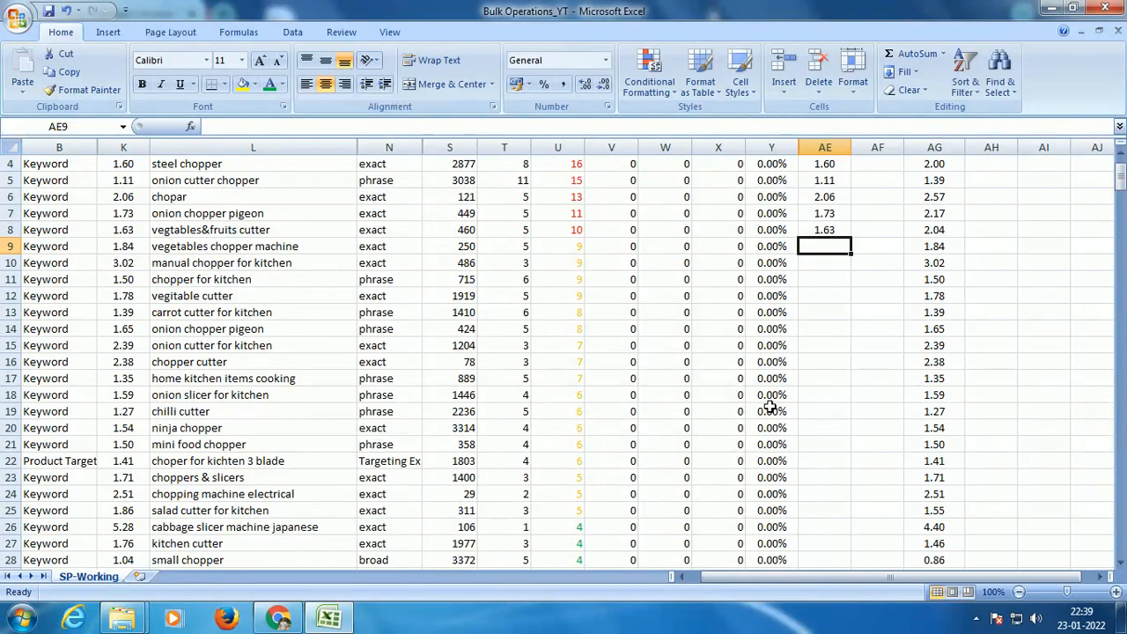
pyautogui.scroll(1, 770, 408)
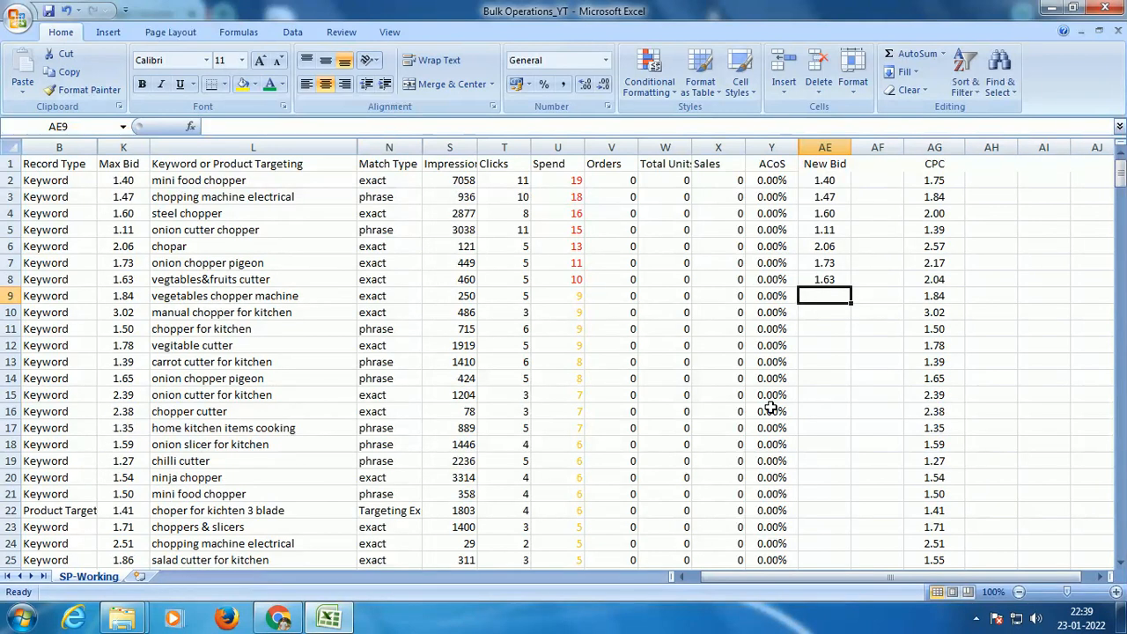
pyautogui.write('=')
pyautogui.click(951, 295)
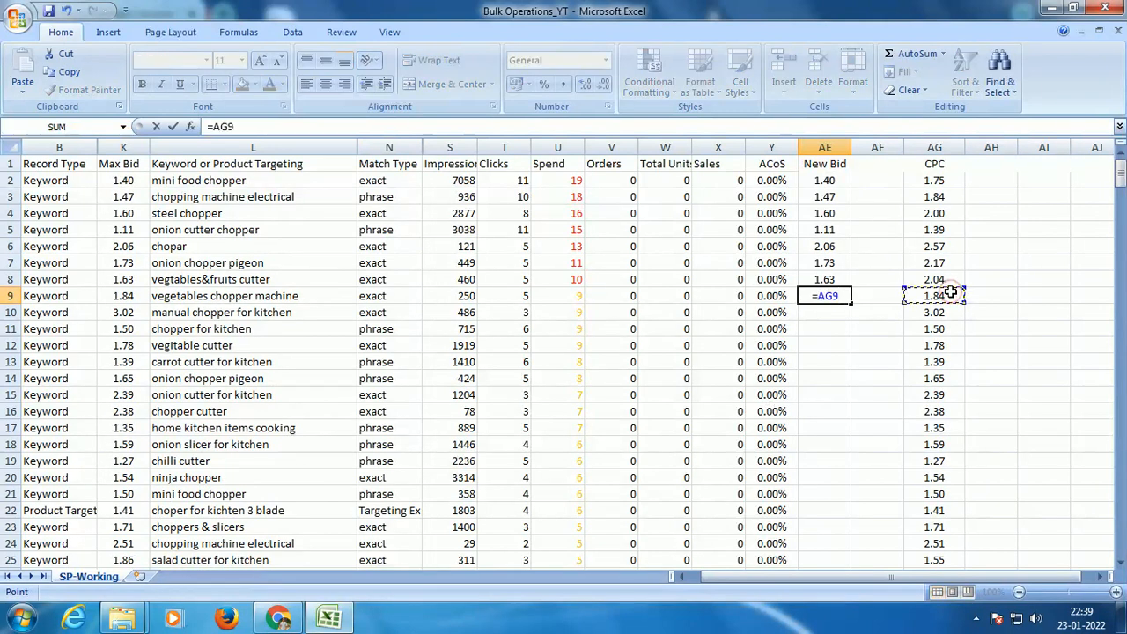
pyautogui.press('Return')
pyautogui.click(815, 297)
pyautogui.moveTo(852, 302); pyautogui.dragTo(841, 498)
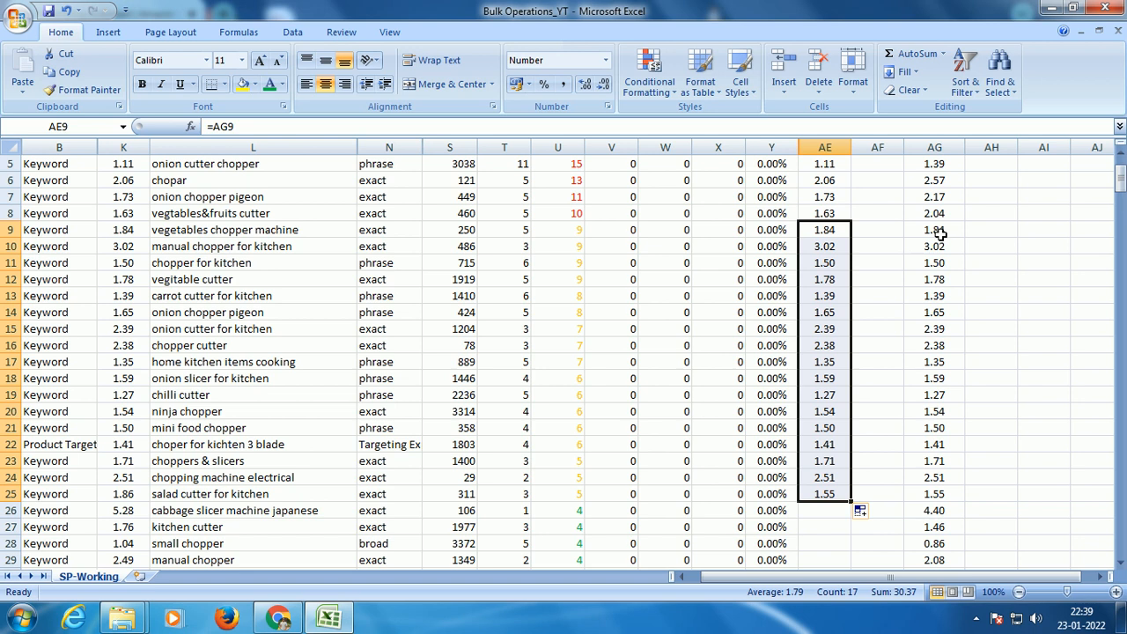
# Step: Set the green Spend band's new bids to 120% of CPC by entering =AG26*1.2 in AE26 and filling down to AE83
pyautogui.scroll(-5, 851, 255)
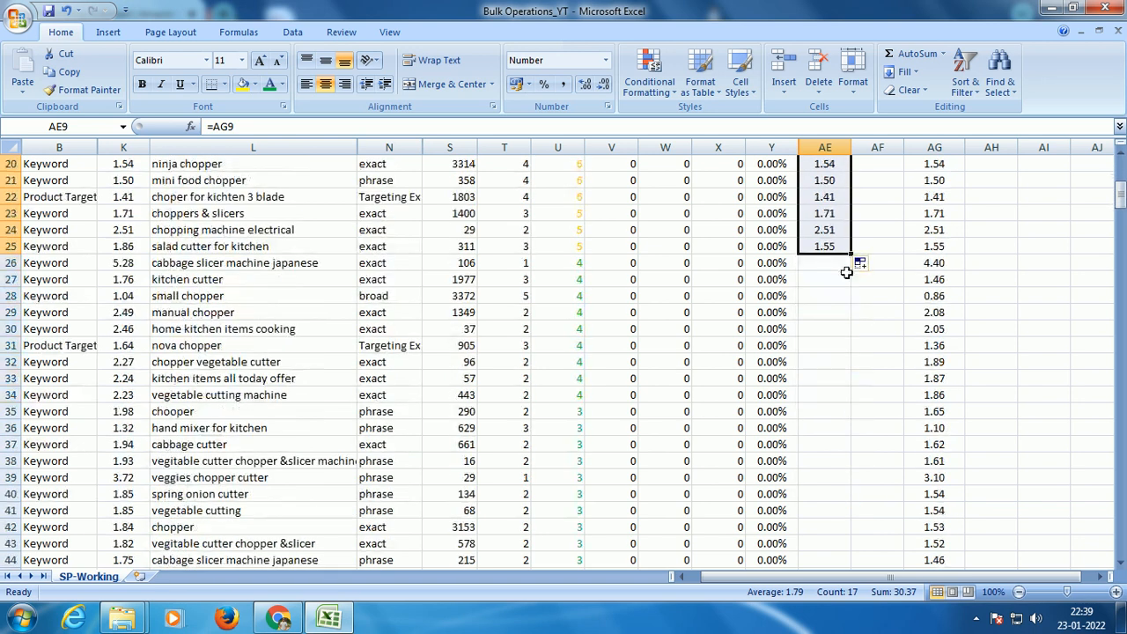
pyautogui.click(832, 266)
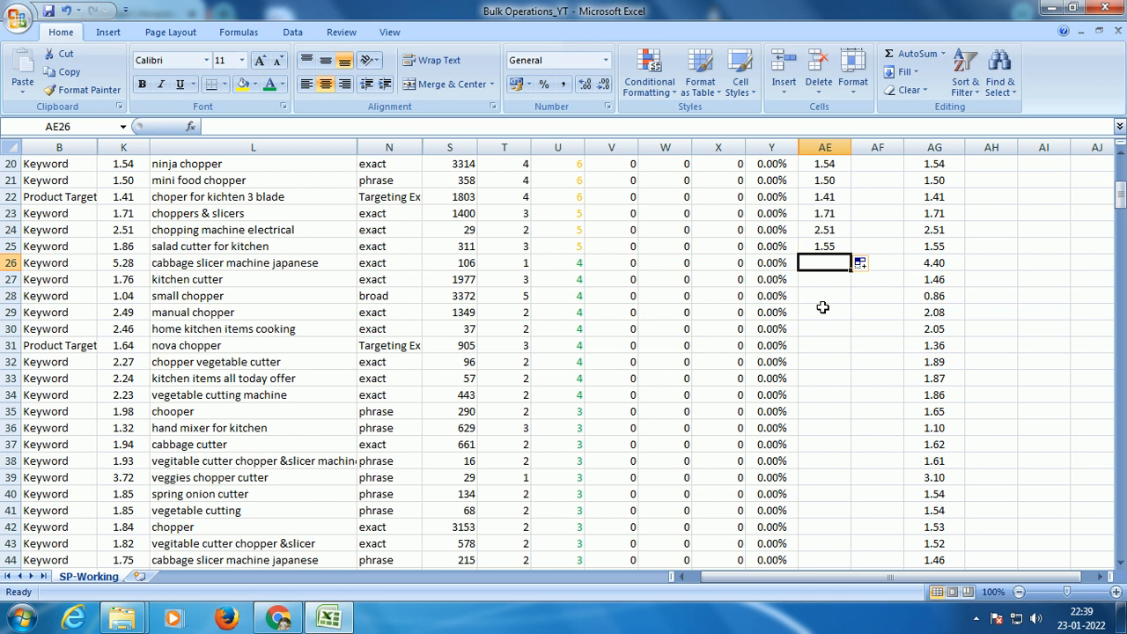
pyautogui.write('=')
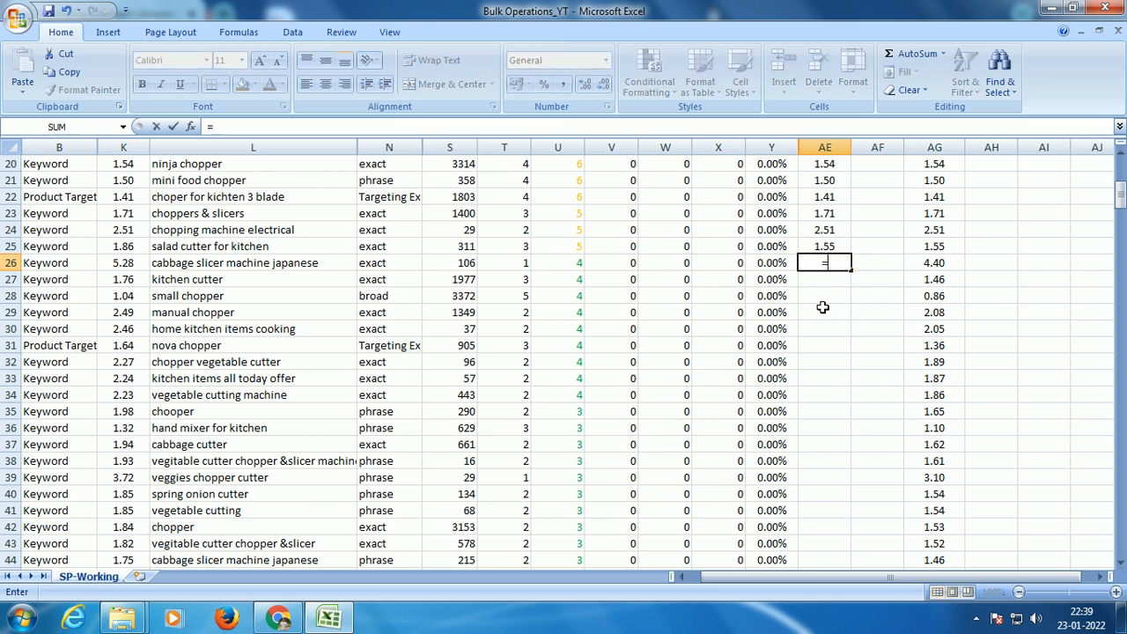
pyautogui.click(940, 262)
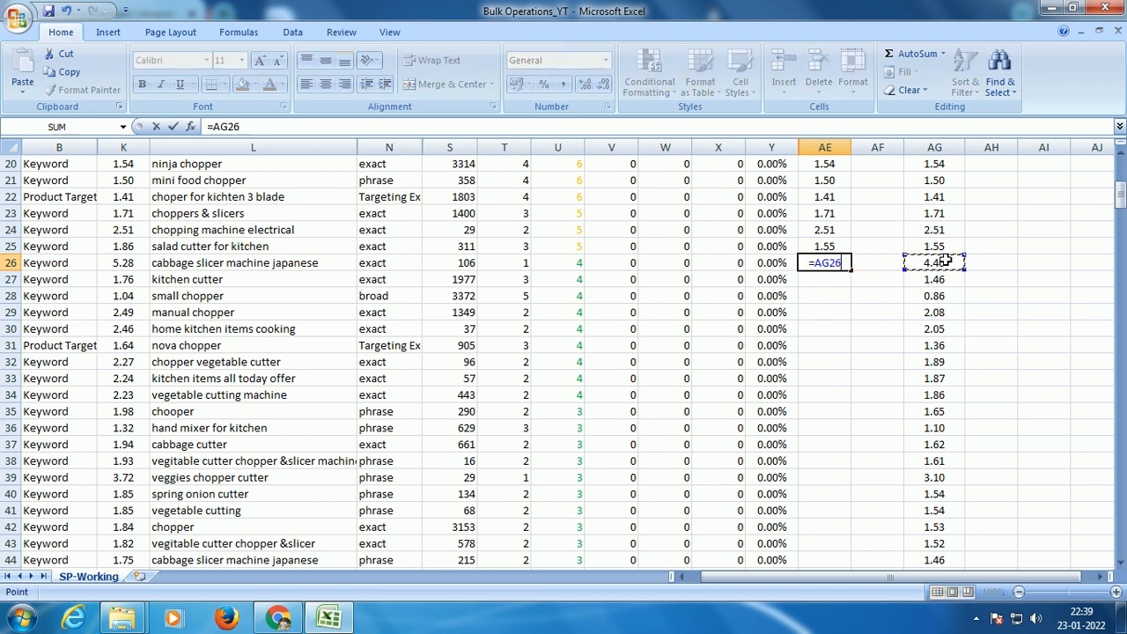
pyautogui.write('*1.2')
pyautogui.press('Return')
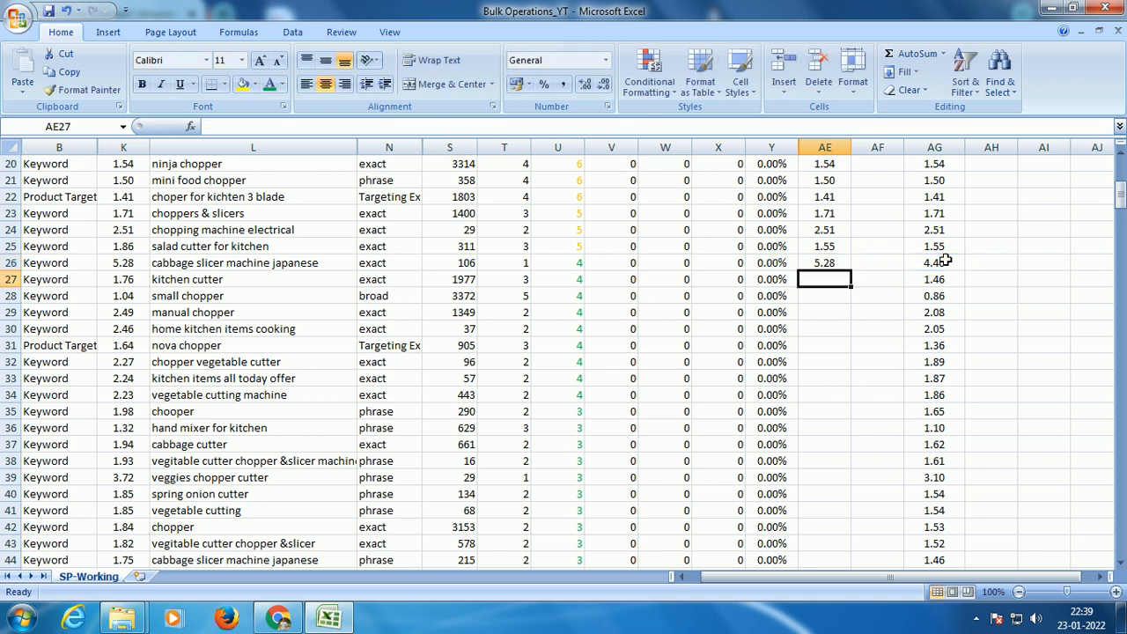
pyautogui.click(832, 262)
pyautogui.moveTo(850, 271); pyautogui.dragTo(845, 199)
pyautogui.scroll(12, 933, 282)
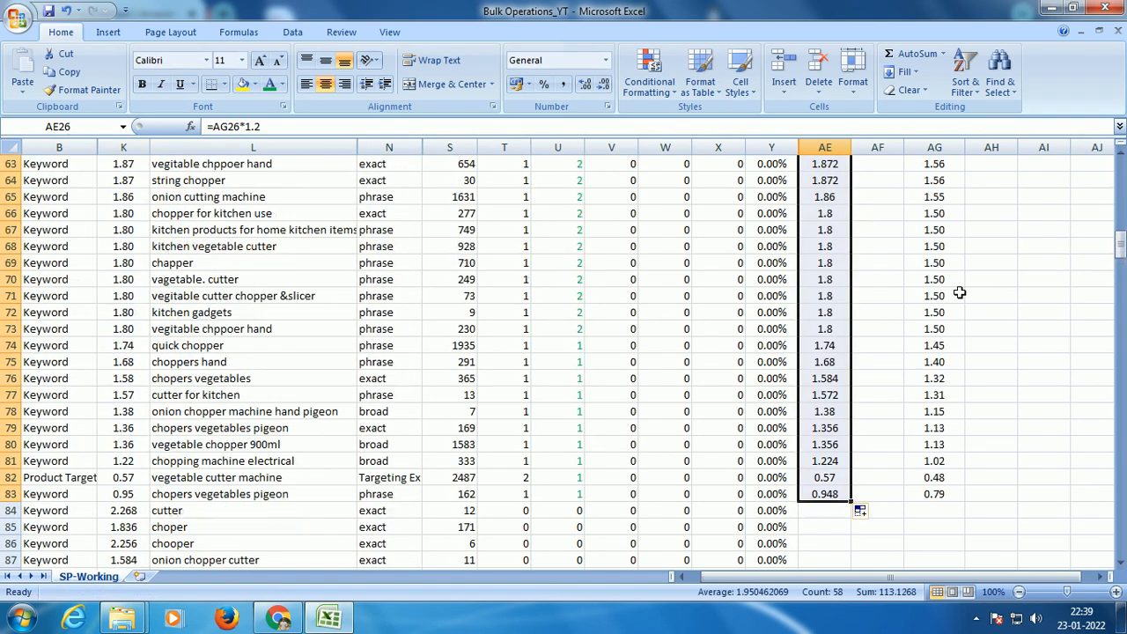
pyautogui.scroll(15, 960, 294)
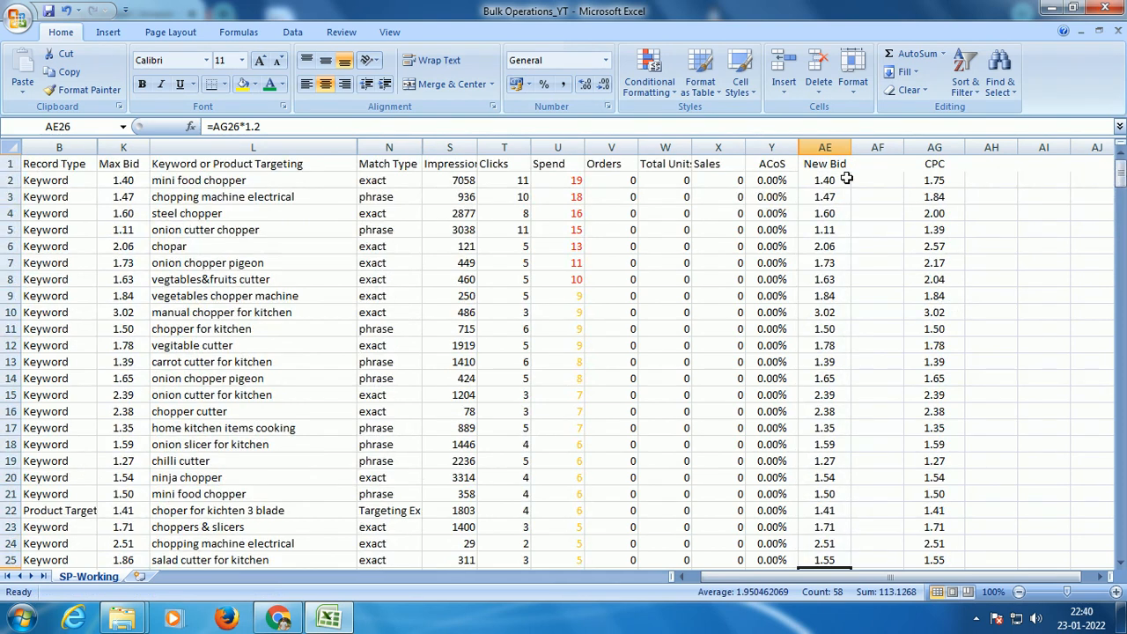
# Step: Replace the New Bid formulas in AE2:AE83 with their values using Paste Special Values
pyautogui.click(843, 180)
pyautogui.hotkey('ctrl', 'shift', 'Down')
pyautogui.hotkey('ctrl', 'c')
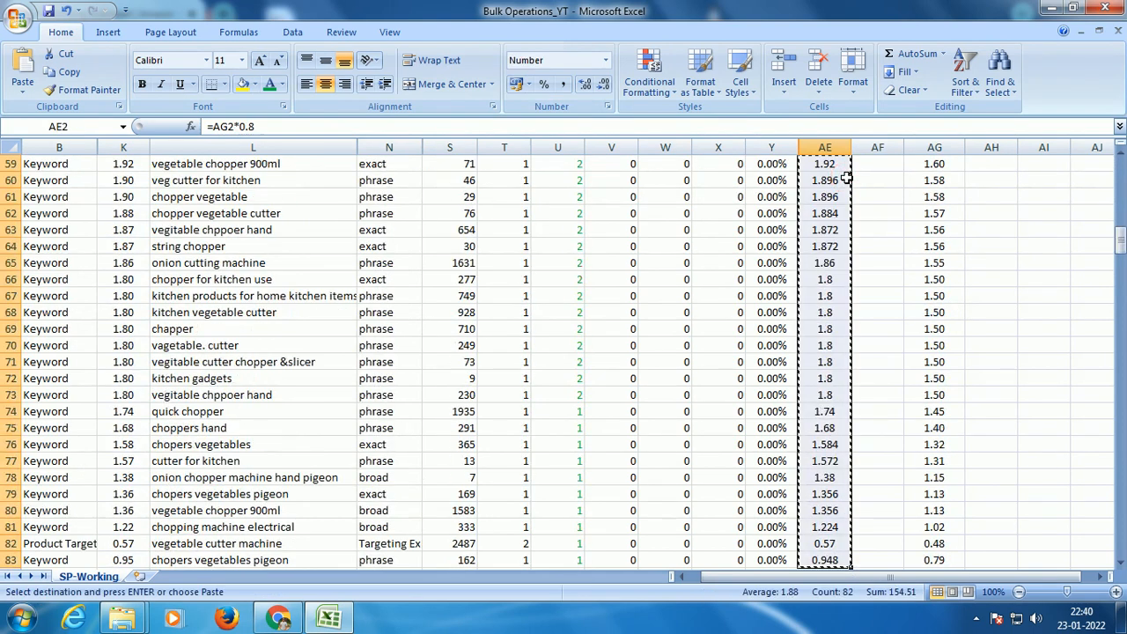
pyautogui.moveTo(1109, 231); pyautogui.dragTo(1110, 169)
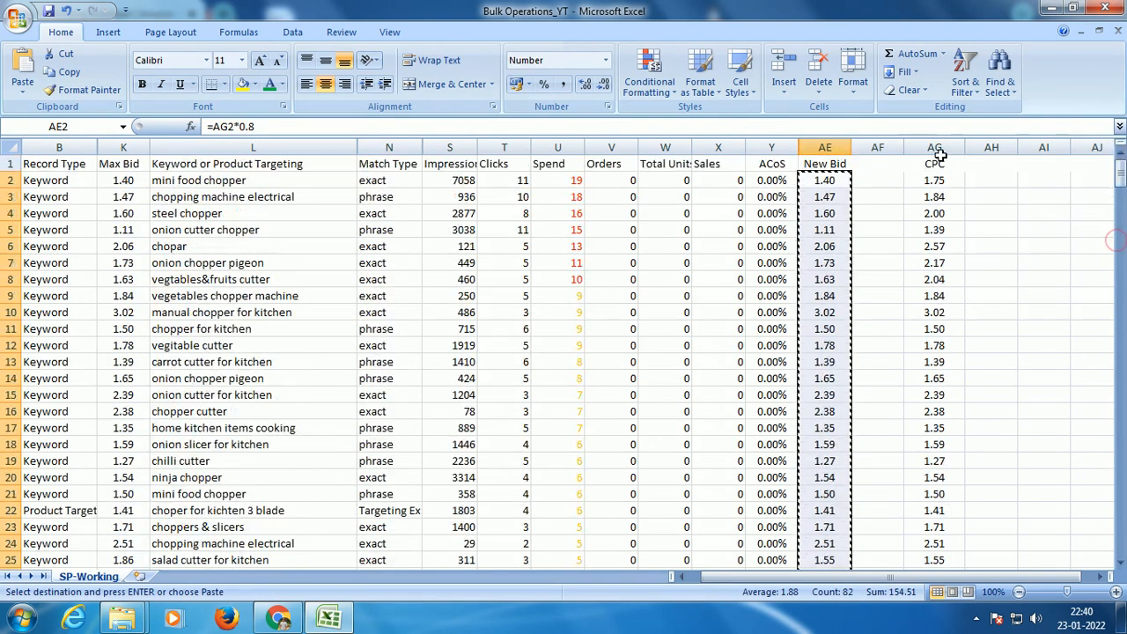
pyautogui.rightClick(829, 179)
pyautogui.click(889, 244)
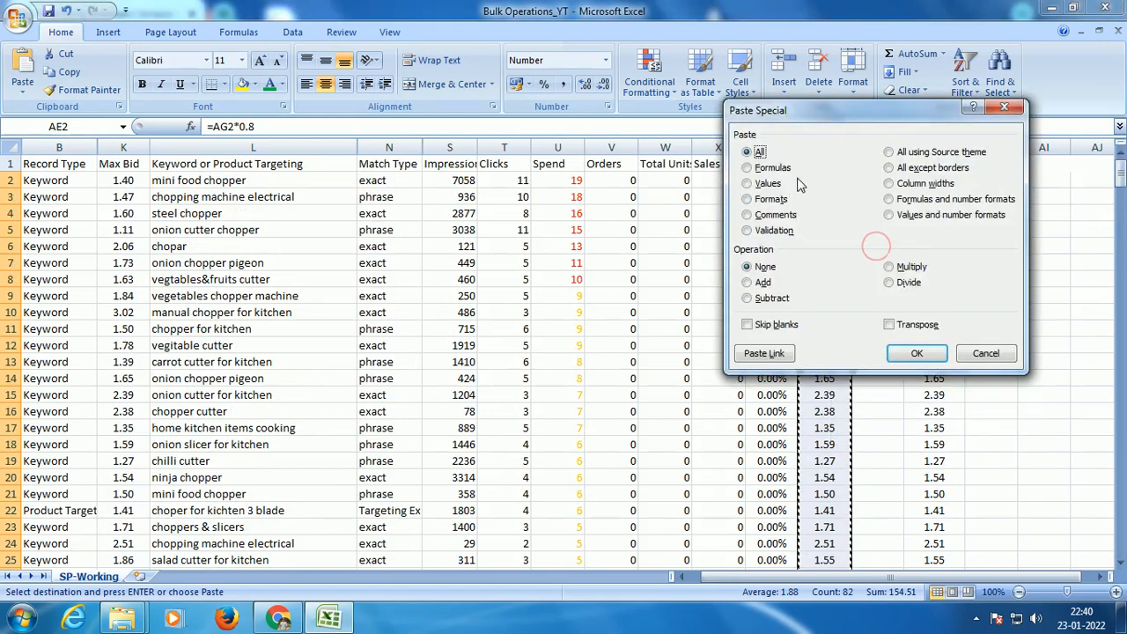
pyautogui.click(766, 183)
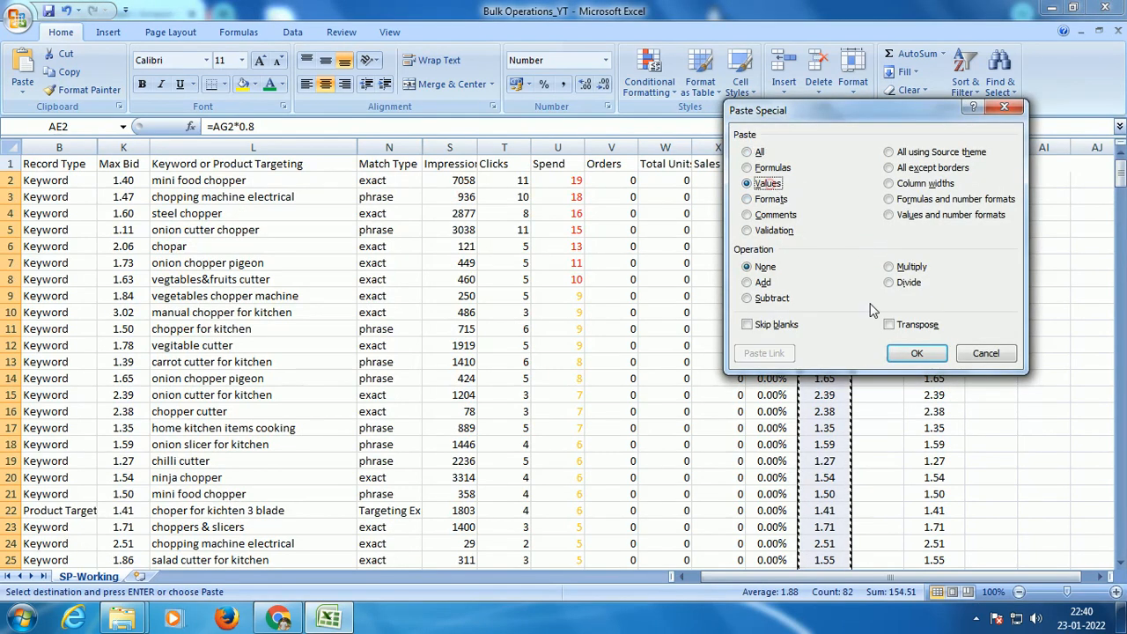
pyautogui.click(916, 353)
# Step: Check the pasted new bids against the Spend and CPC columns, down to the zero-spend keywords from row 84
pyautogui.scroll(-20, 913, 231)
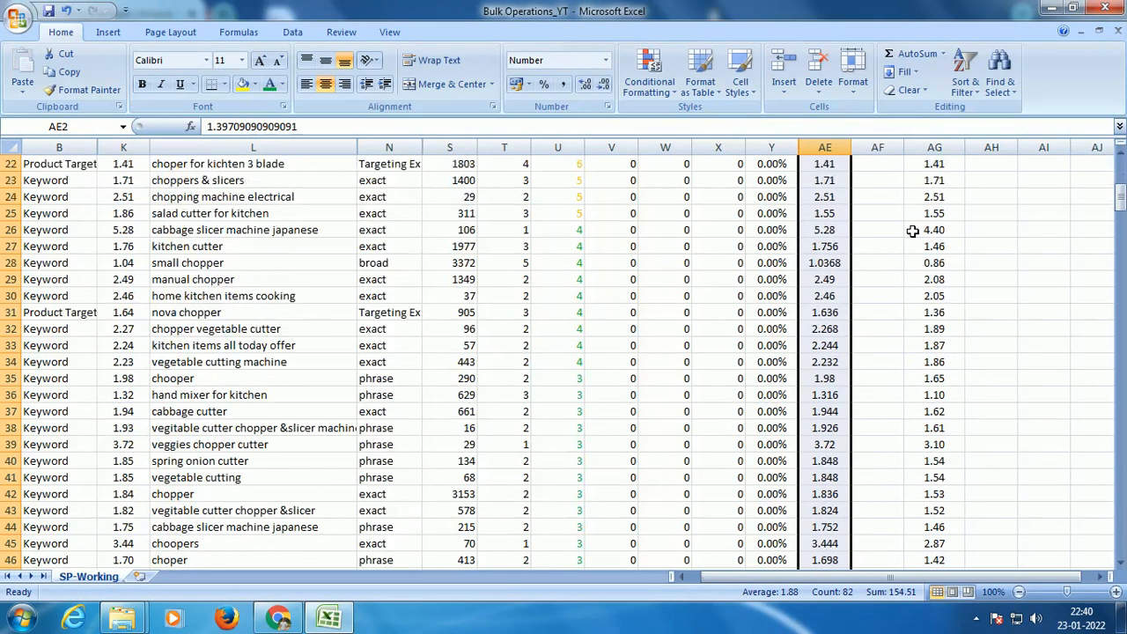
pyautogui.scroll(7, 909, 232)
pyautogui.scroll(18, 909, 232)
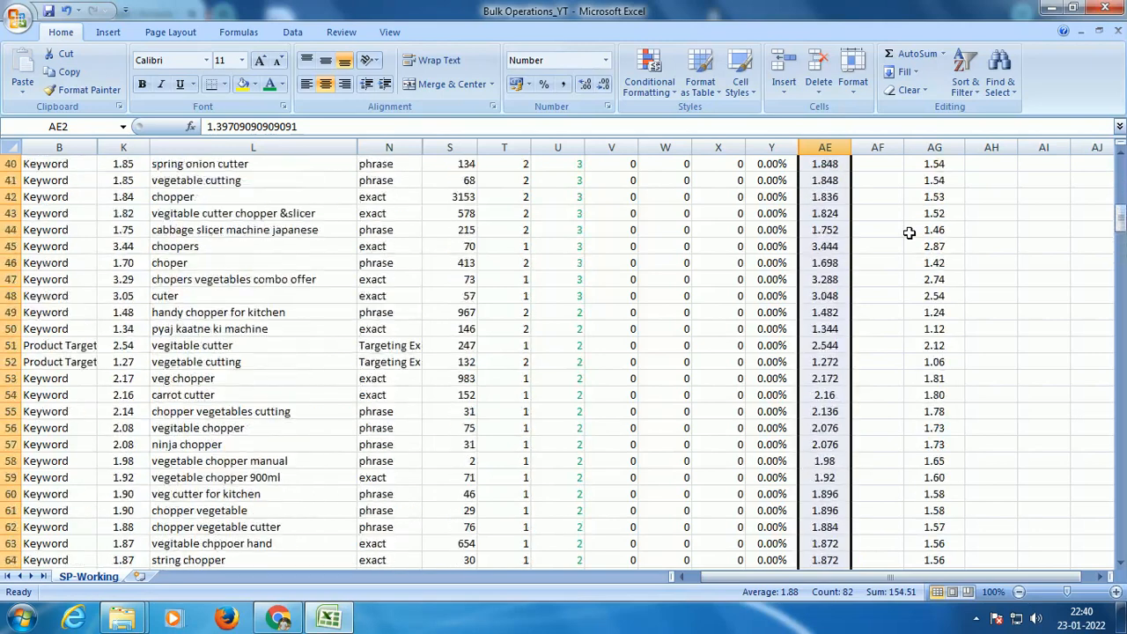
pyautogui.scroll(-5, 934, 176)
pyautogui.scroll(5, 933, 176)
pyautogui.scroll(-6, 936, 180)
pyautogui.scroll(-12, 938, 183)
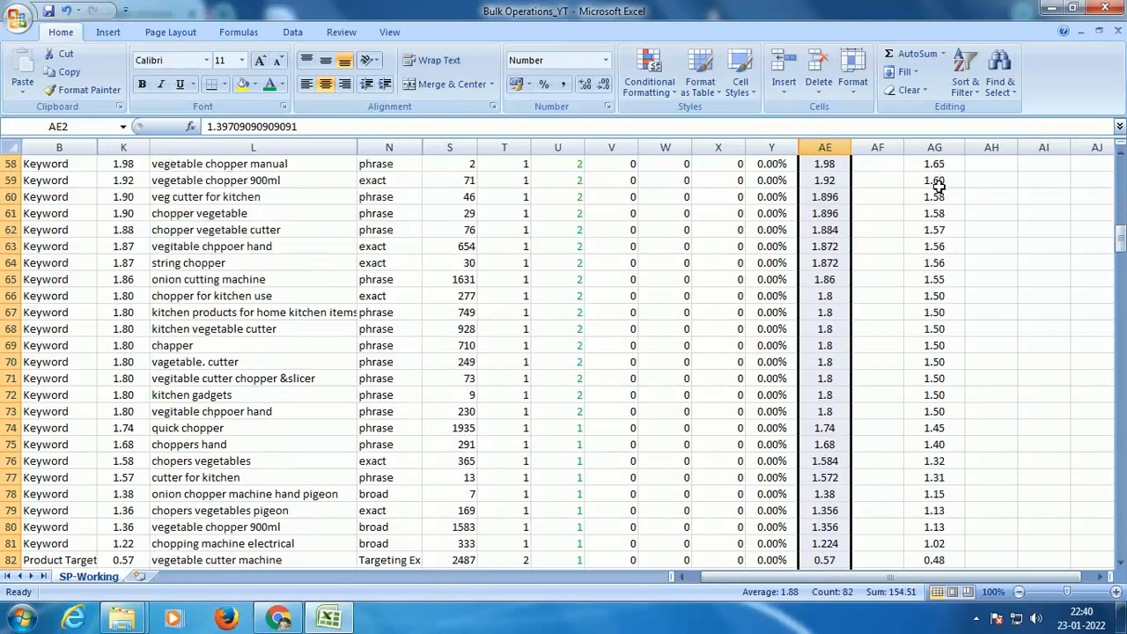
pyautogui.scroll(13, 937, 189)
pyautogui.scroll(-7, 935, 204)
pyautogui.scroll(-13, 933, 205)
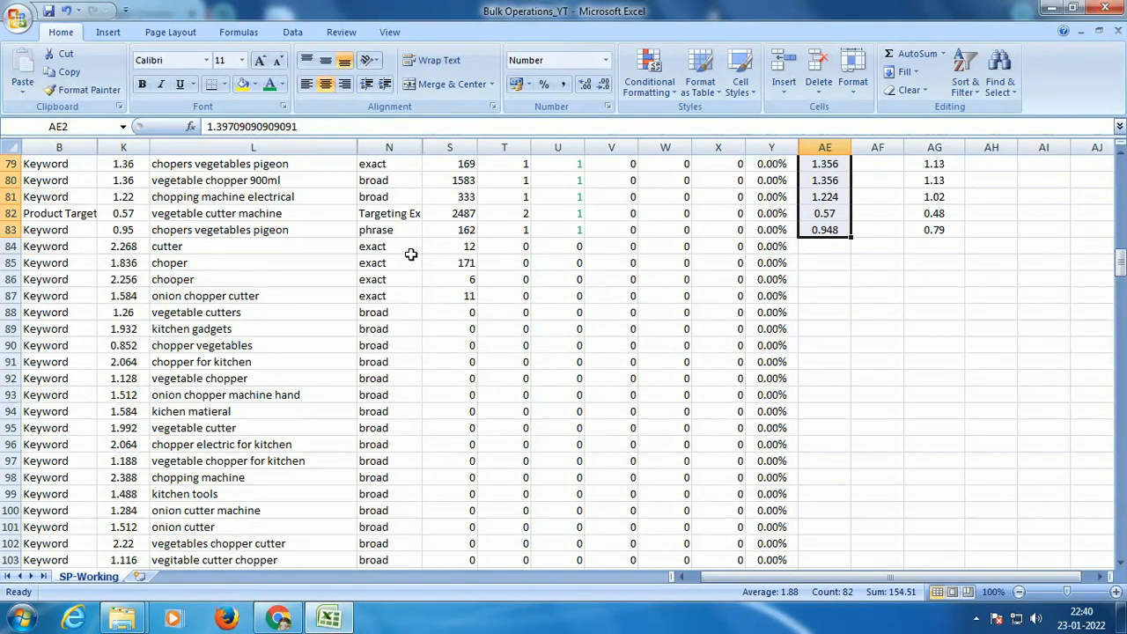
pyautogui.scroll(20, 943, 245)
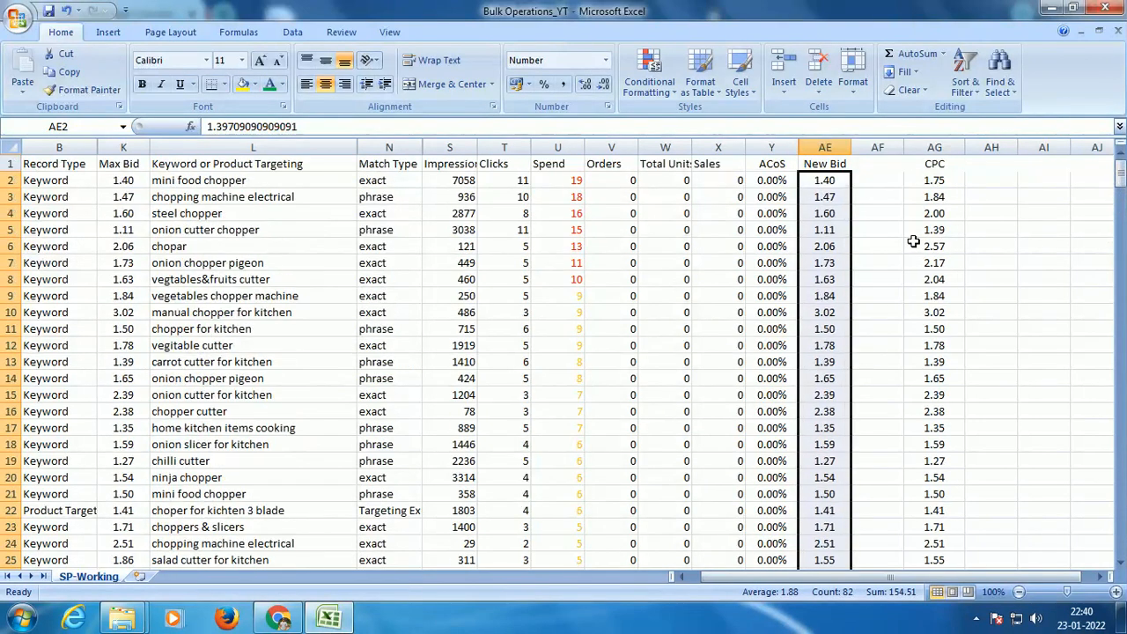
pyautogui.click(934, 147)
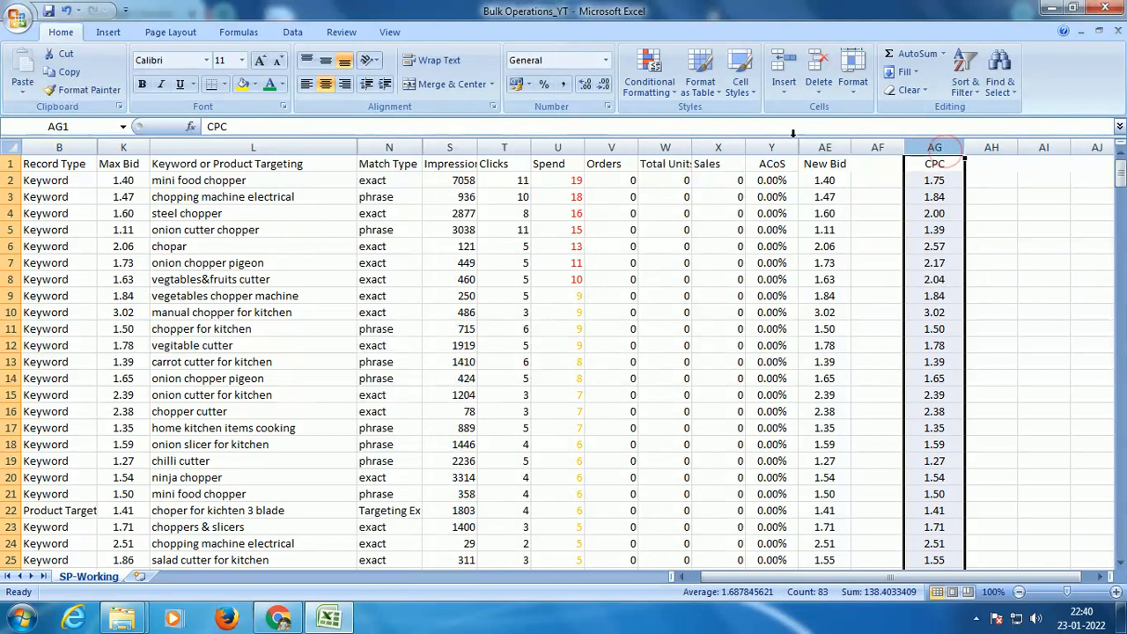
pyautogui.click(559, 147)
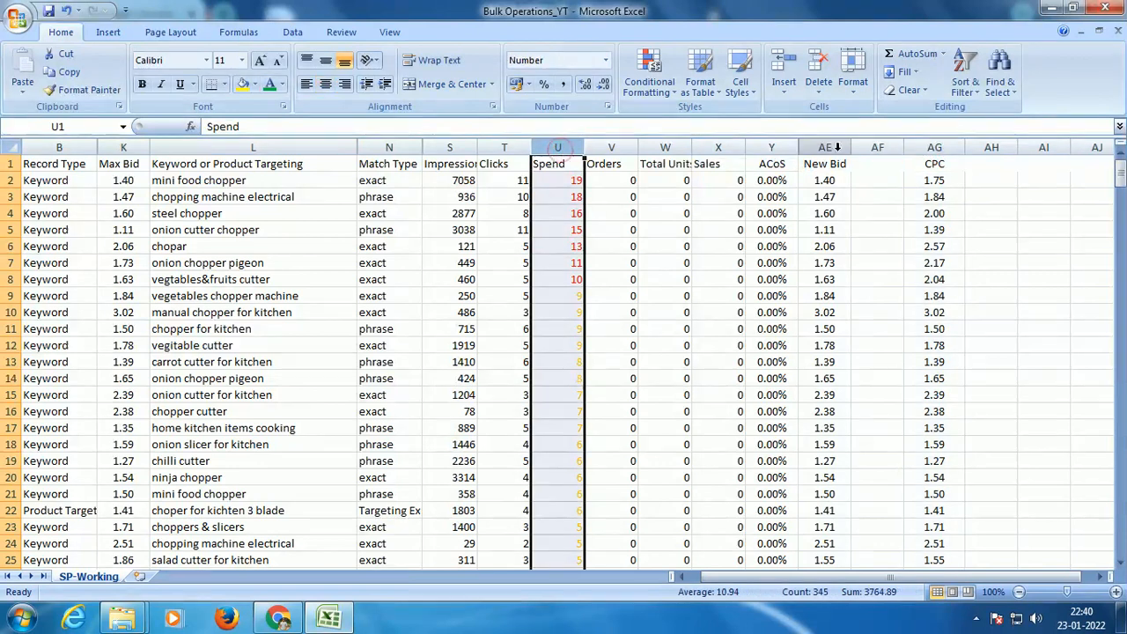
pyautogui.click(835, 147)
pyautogui.scroll(-11, 936, 148)
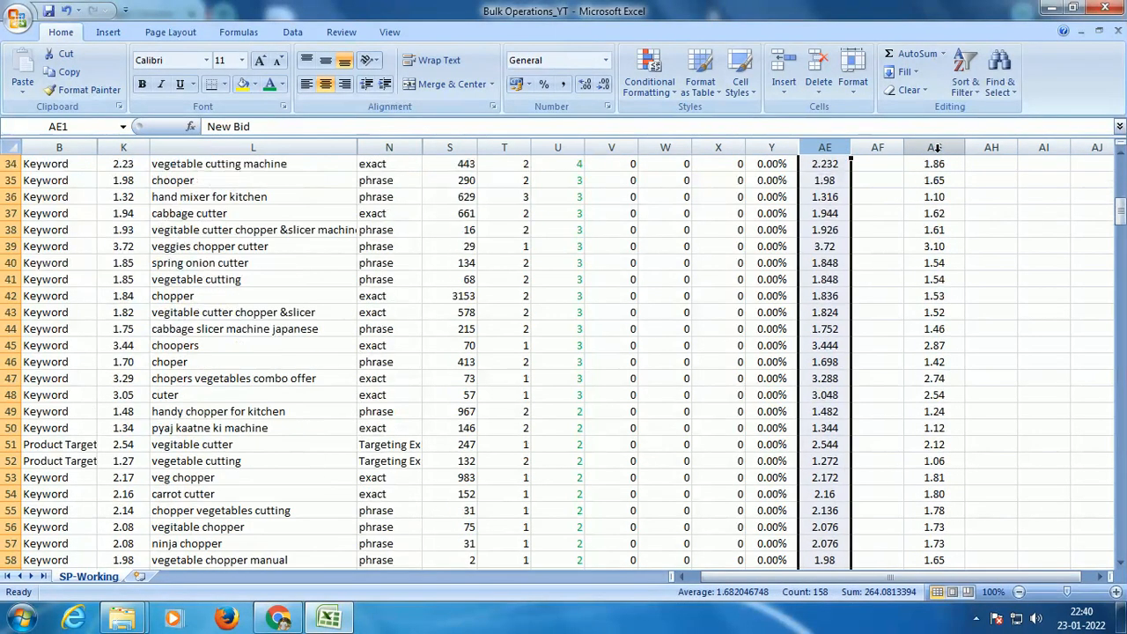
pyautogui.scroll(-15, 935, 148)
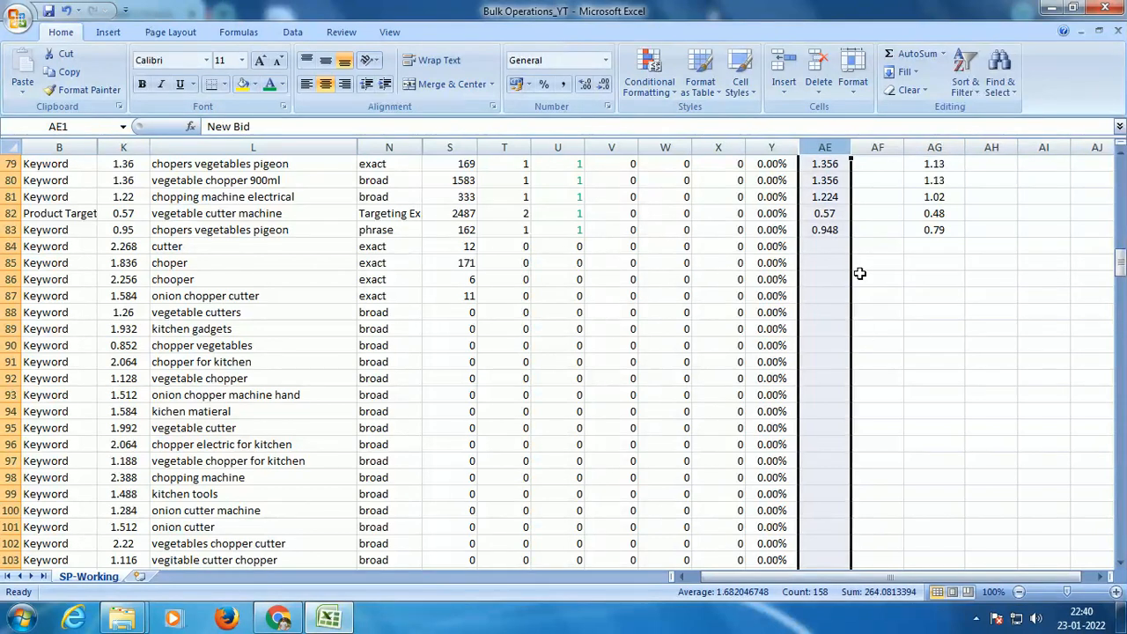
pyautogui.click(937, 147)
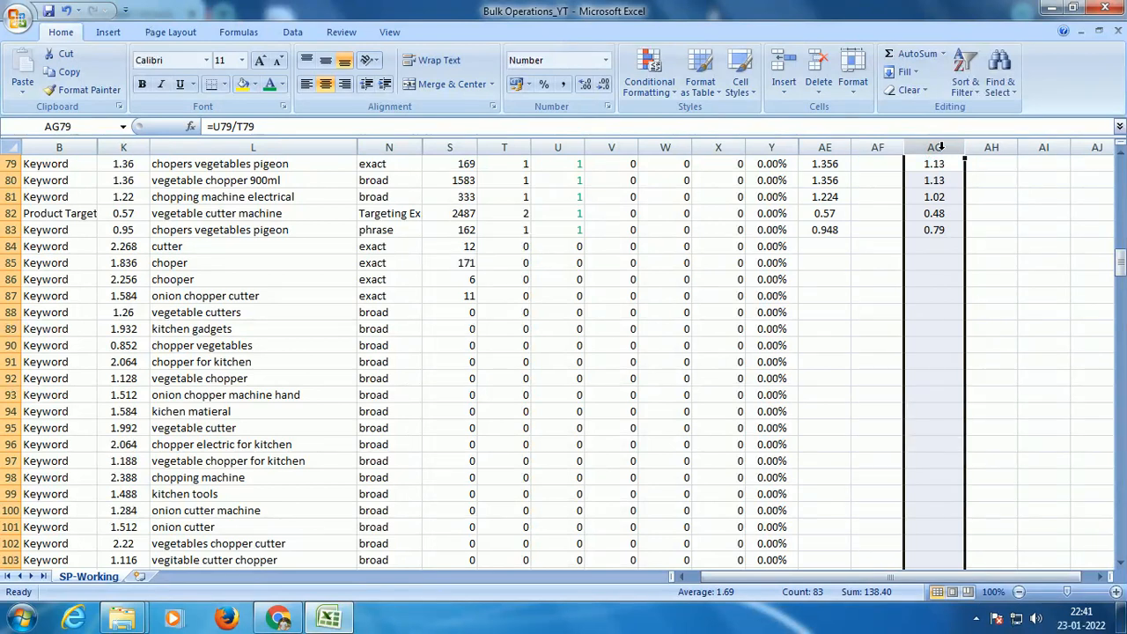
pyautogui.write('-')
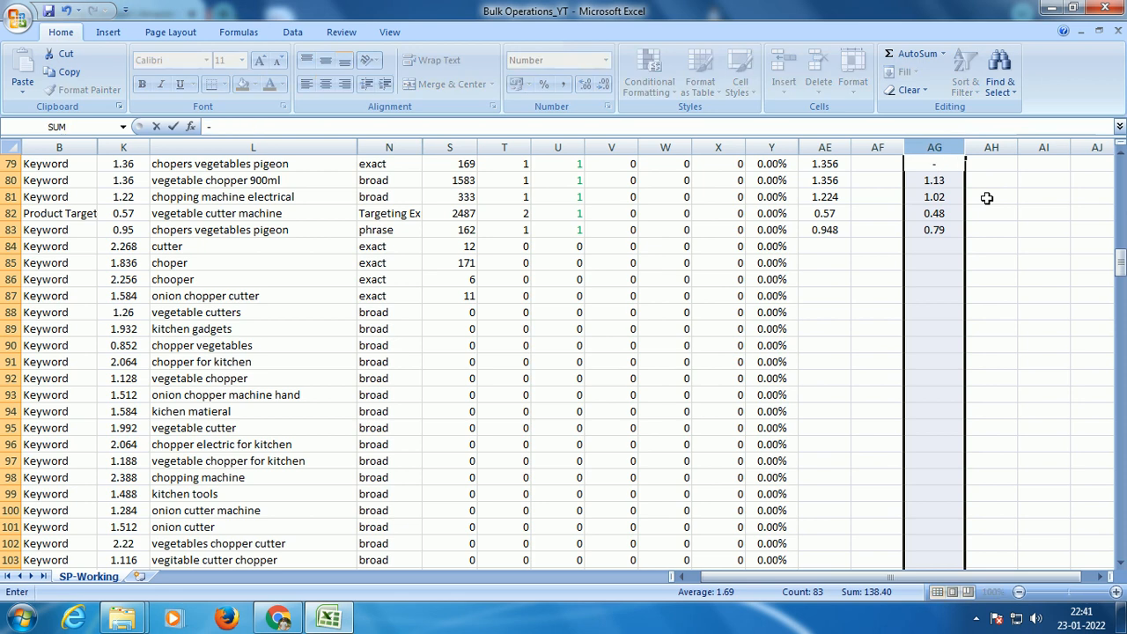
pyautogui.click(876, 231)
pyautogui.click(931, 148)
pyautogui.press('Escape')
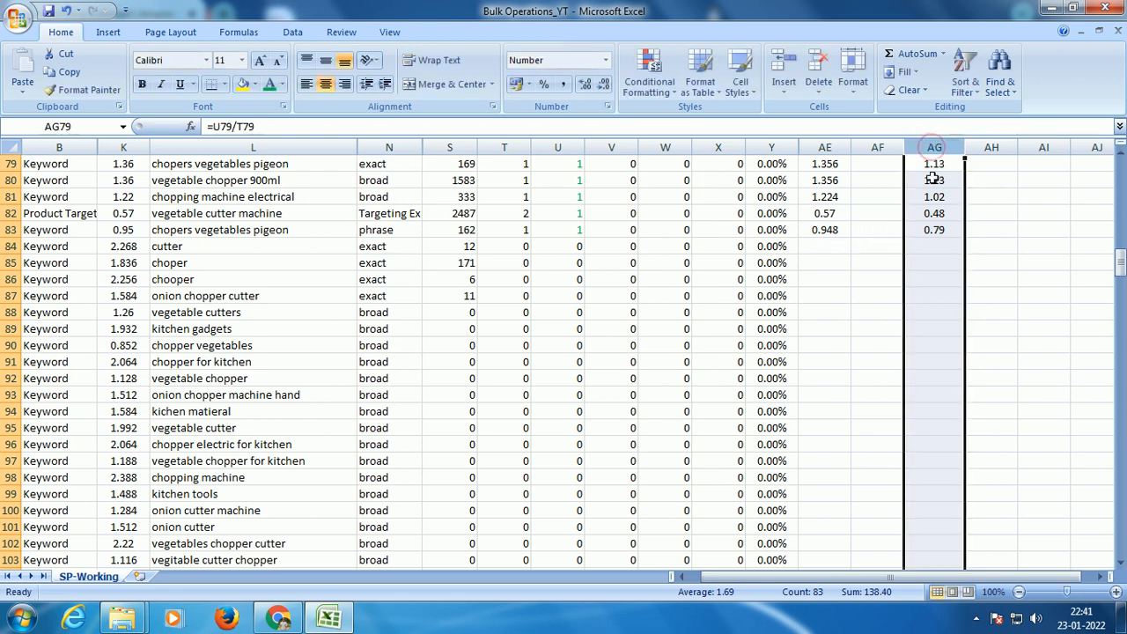
# Step: Delete the CPC helper column AG from the sheet
pyautogui.click(933, 147)
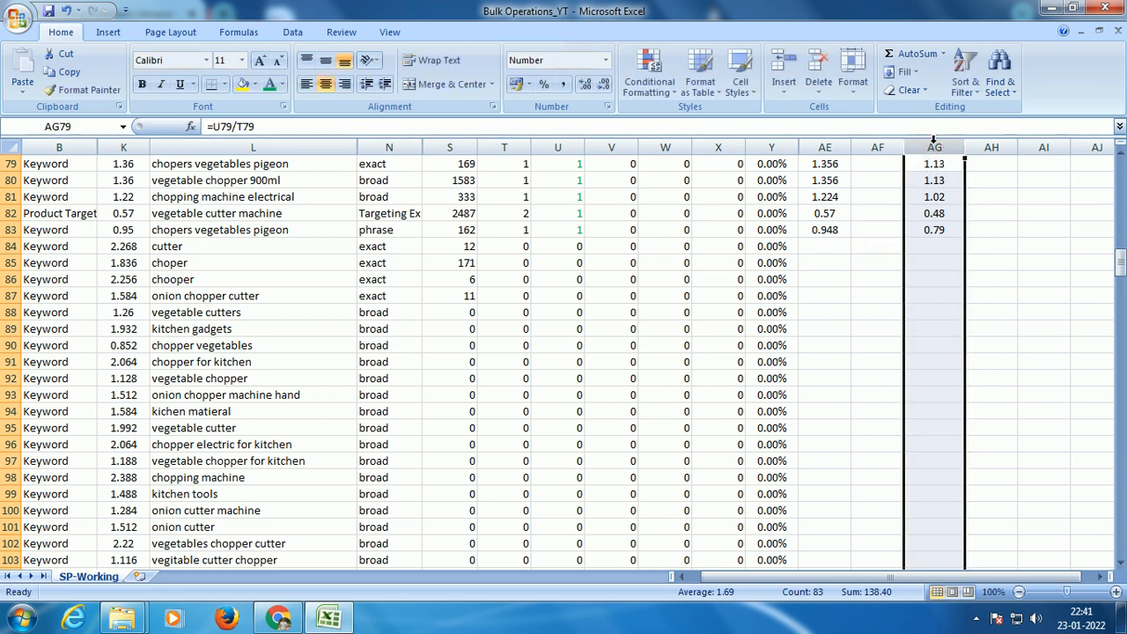
pyautogui.rightClick(935, 147)
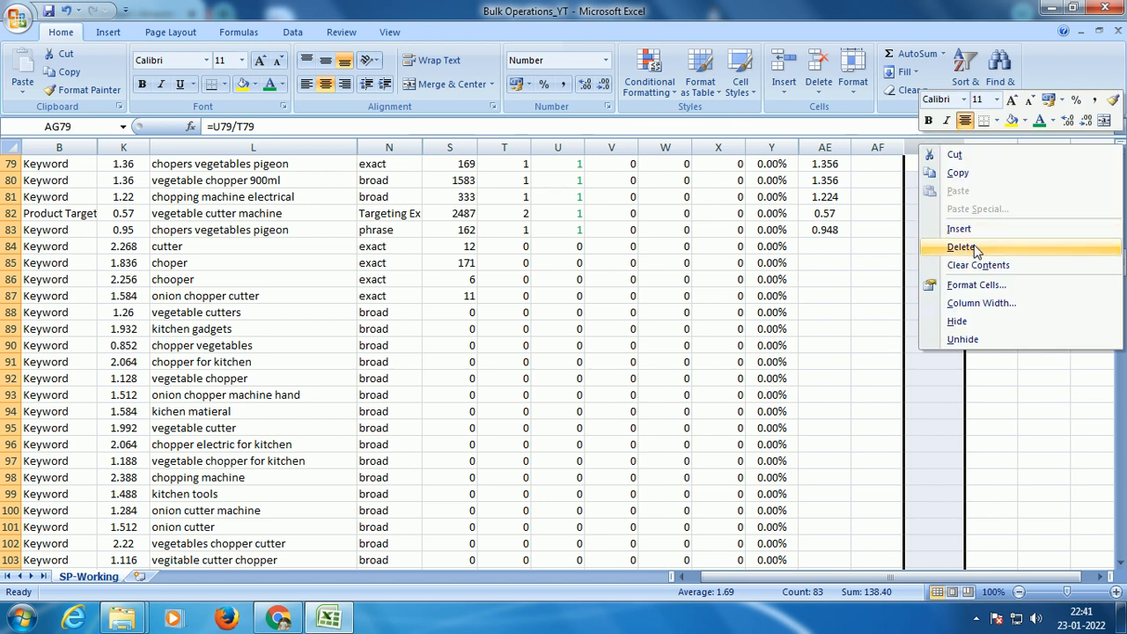
pyautogui.click(974, 245)
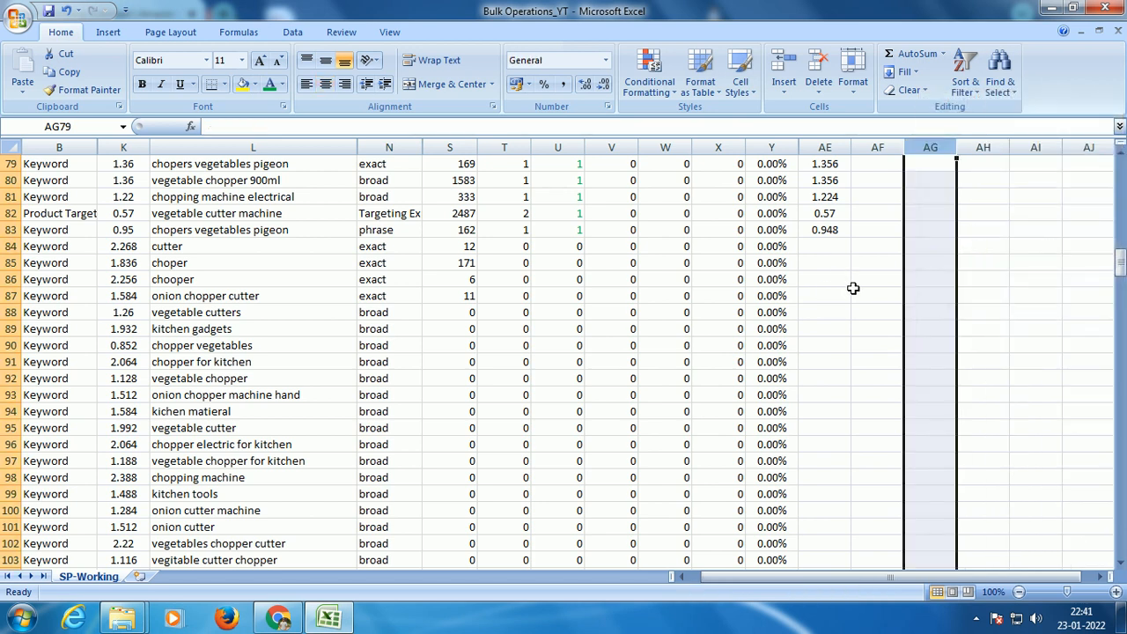
# Step: Examine the impressions, clicks, spend and ACoS of the keywords without new bids from row 84 to row 270
pyautogui.moveTo(11, 247); pyautogui.dragTo(11, 543)
pyautogui.click(770, 246)
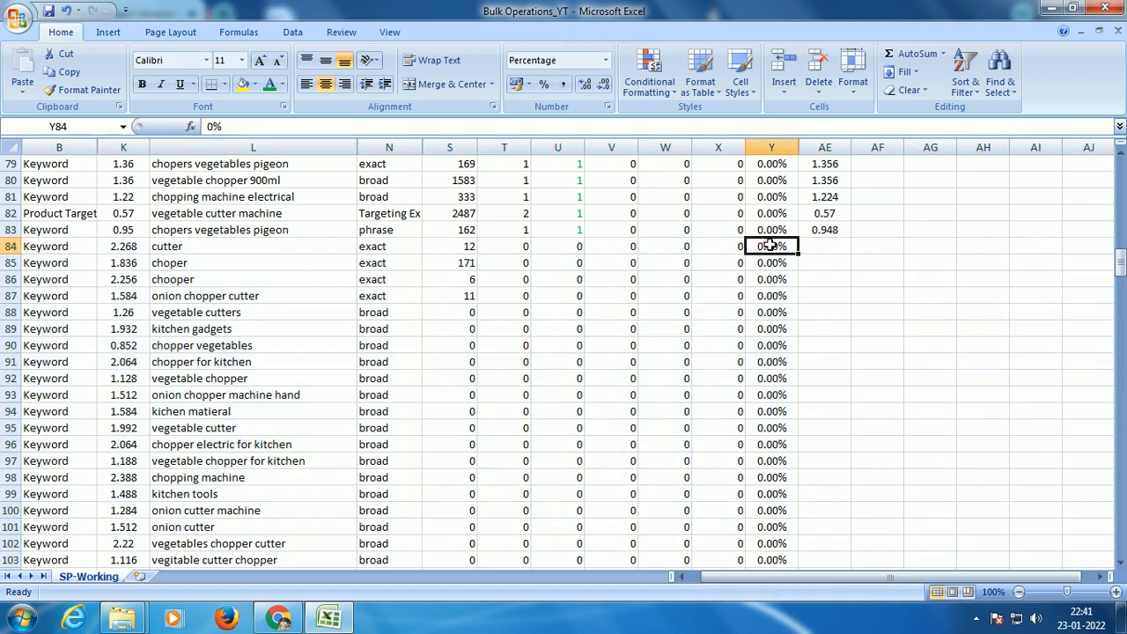
pyautogui.hotkey('ctrl', 'shift', 'Down')
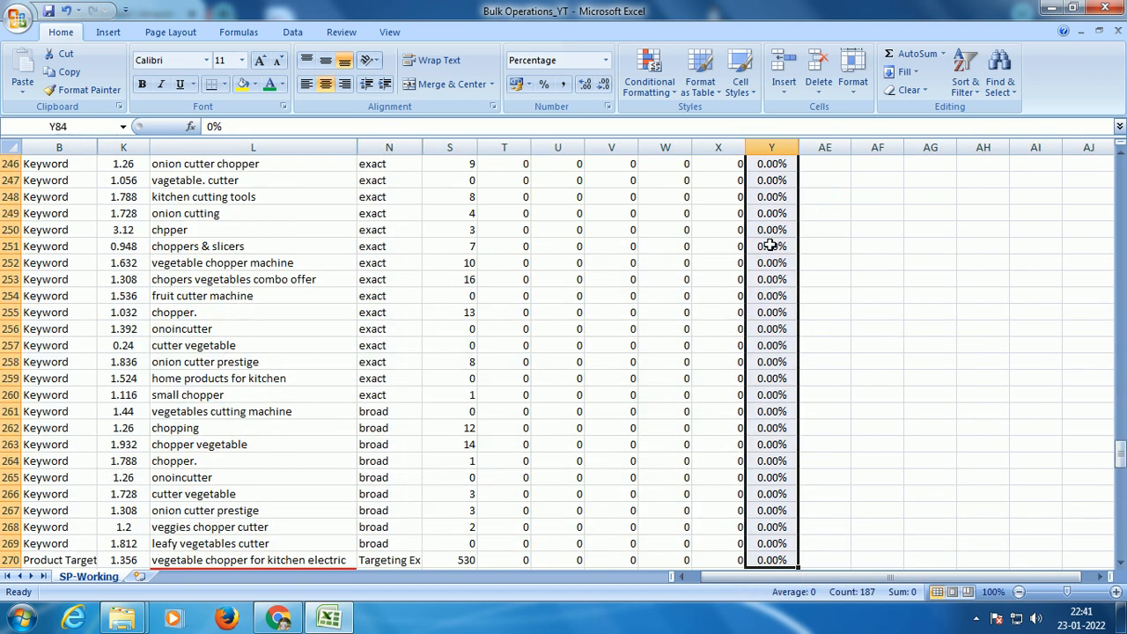
pyautogui.hotkey('shift', 'BackSpace')
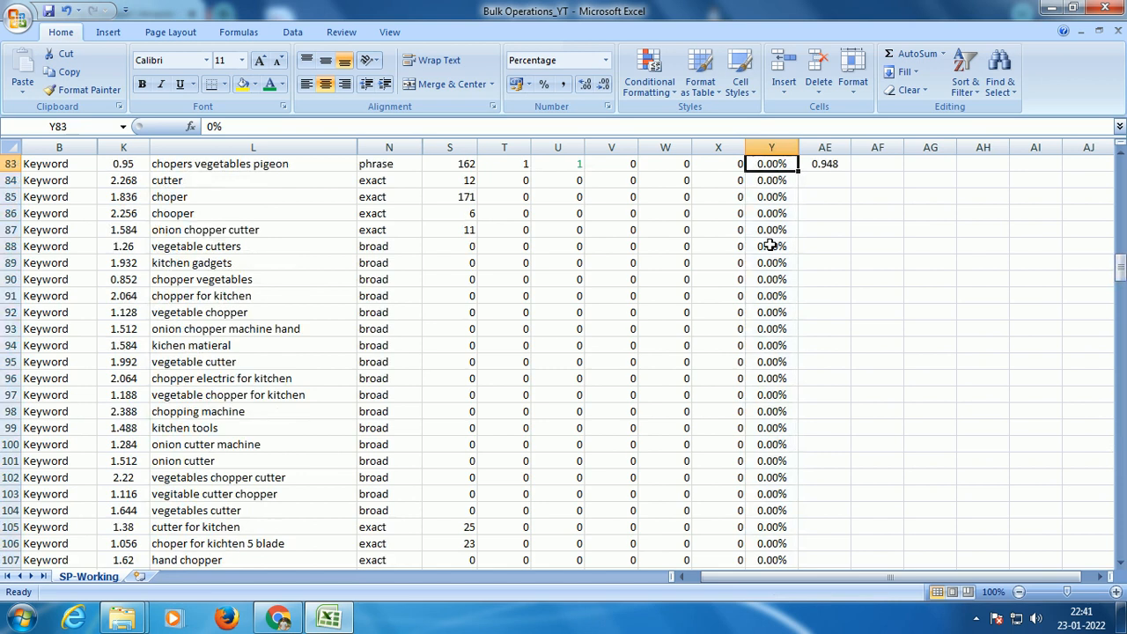
pyautogui.press('Left')
pyautogui.press('Left')
pyautogui.press('Left')
pyautogui.press('Left')
pyautogui.press('Left')
pyautogui.press('Left')
pyautogui.press('Left')
pyautogui.hotkey('ctrl', 'shift', 'Down')
pyautogui.press('Up')
pyautogui.press('Down')
pyautogui.press('Right')
pyautogui.press('Right')
pyautogui.press('Right')
pyautogui.press('Right')
pyautogui.press('Right')
pyautogui.press('Right')
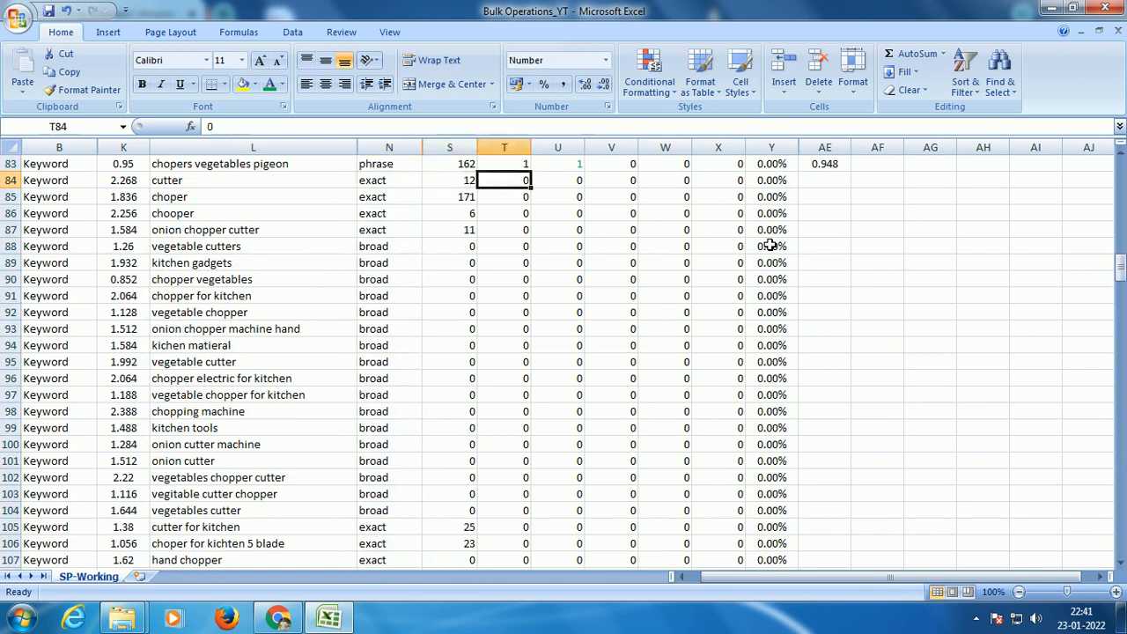
pyautogui.press('Left')
pyautogui.press('Left')
pyautogui.press('Left')
pyautogui.press('Left')
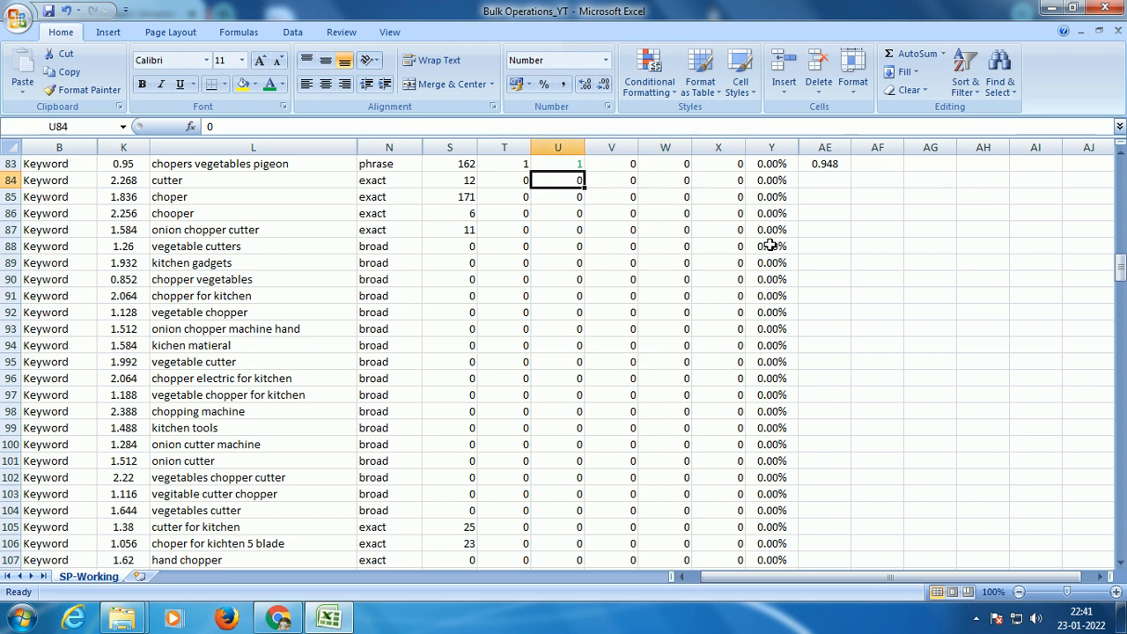
# Step: Set the zero-spend keywords' new bids to 120% of Max Bid by entering =K84*1.2 in AE84 and filling down to AE270
pyautogui.press('Right')
pyautogui.press('Right')
pyautogui.press('Right')
pyautogui.press('Right')
pyautogui.press('Right')
pyautogui.press('Right')
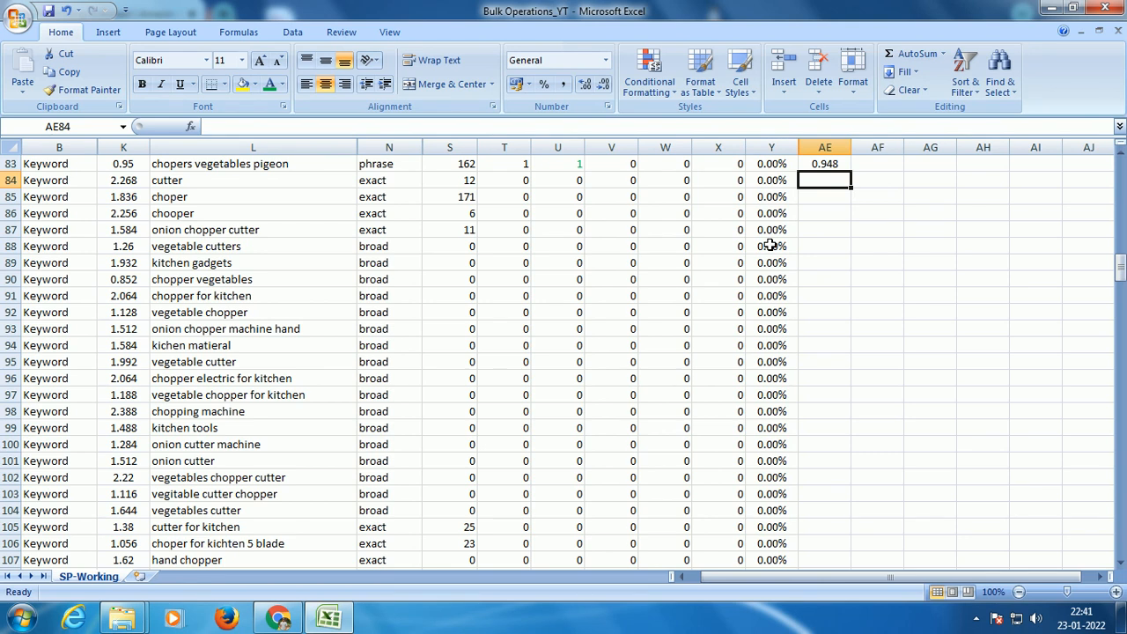
pyautogui.write('=')
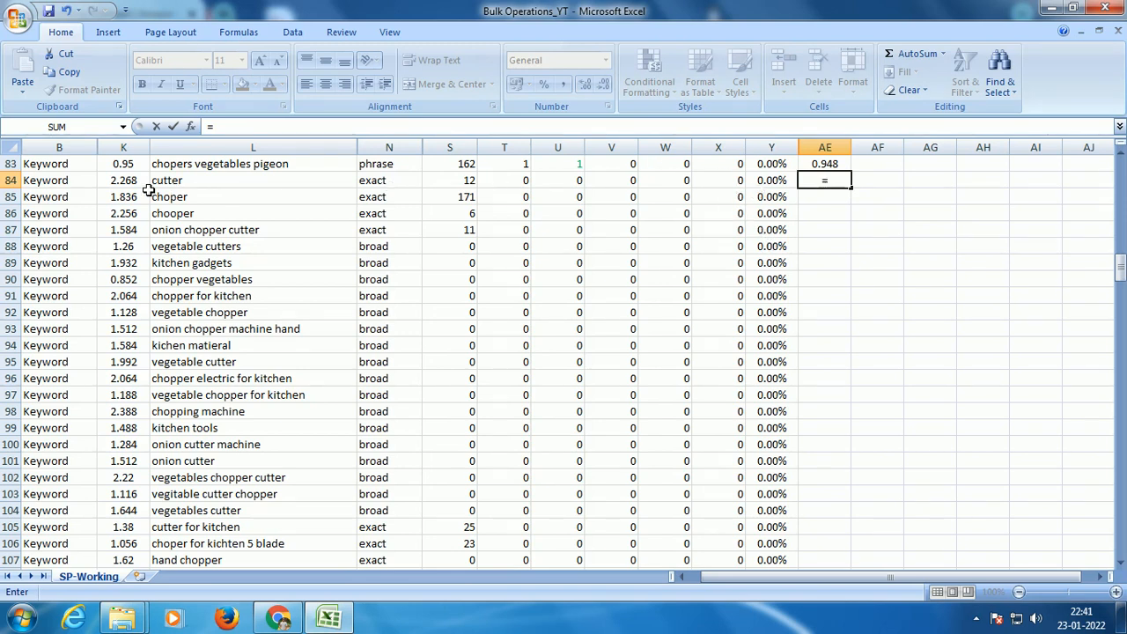
pyautogui.click(123, 180)
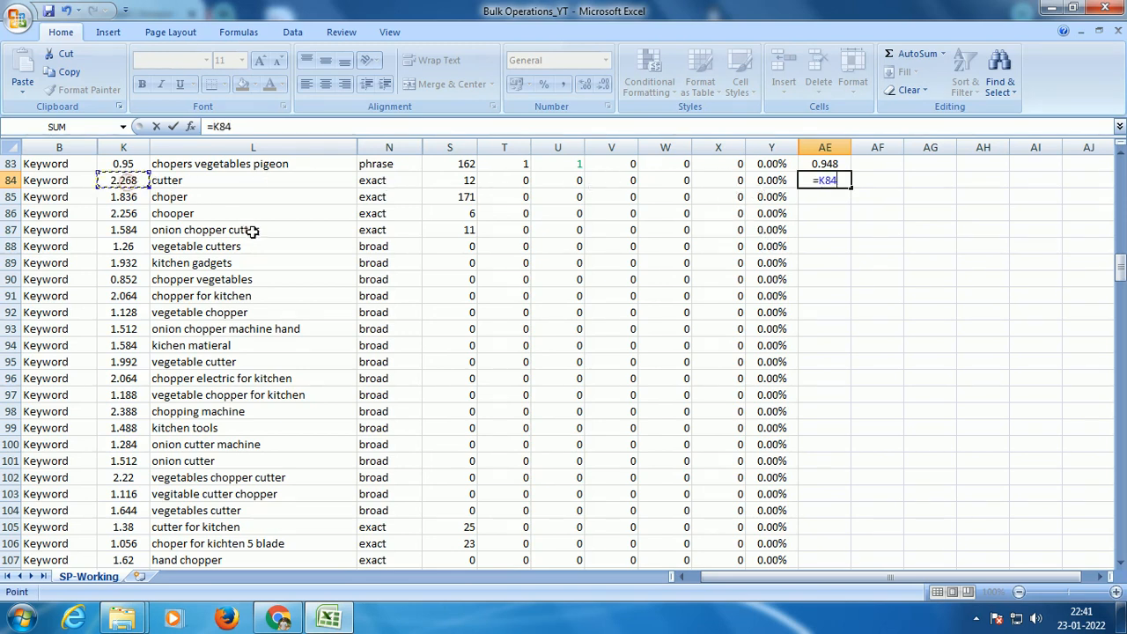
pyautogui.click(262, 126)
pyautogui.write('*1.2')
pyautogui.press('Return')
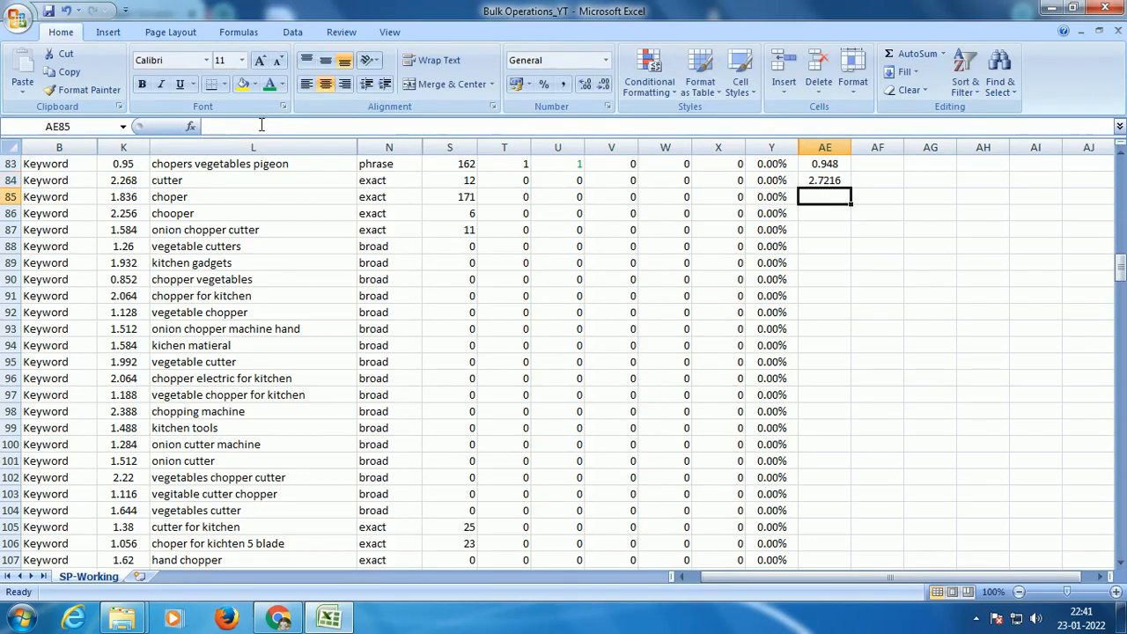
pyautogui.press('Up')
pyautogui.moveTo(851, 187); pyautogui.dragTo(762, 430)
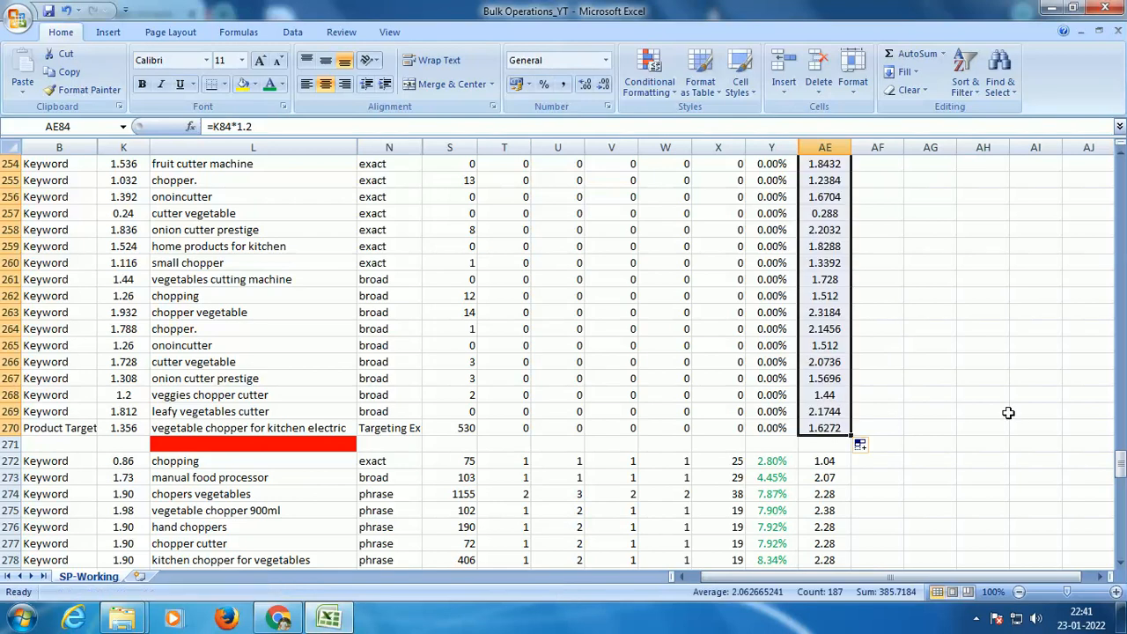
# Step: Show all zero-ACoS new bids in AE2:AE270 with two decimals
pyautogui.moveTo(1120, 464); pyautogui.dragTo(1120, 174)
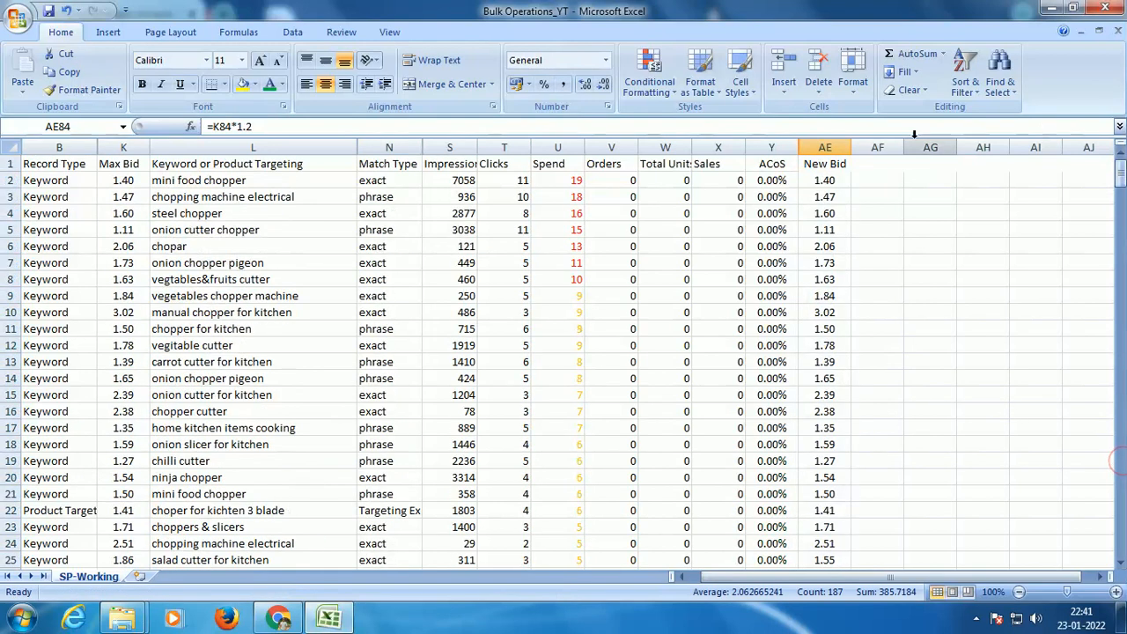
pyautogui.click(811, 181)
pyautogui.hotkey('ctrl', 'shift', 'Down')
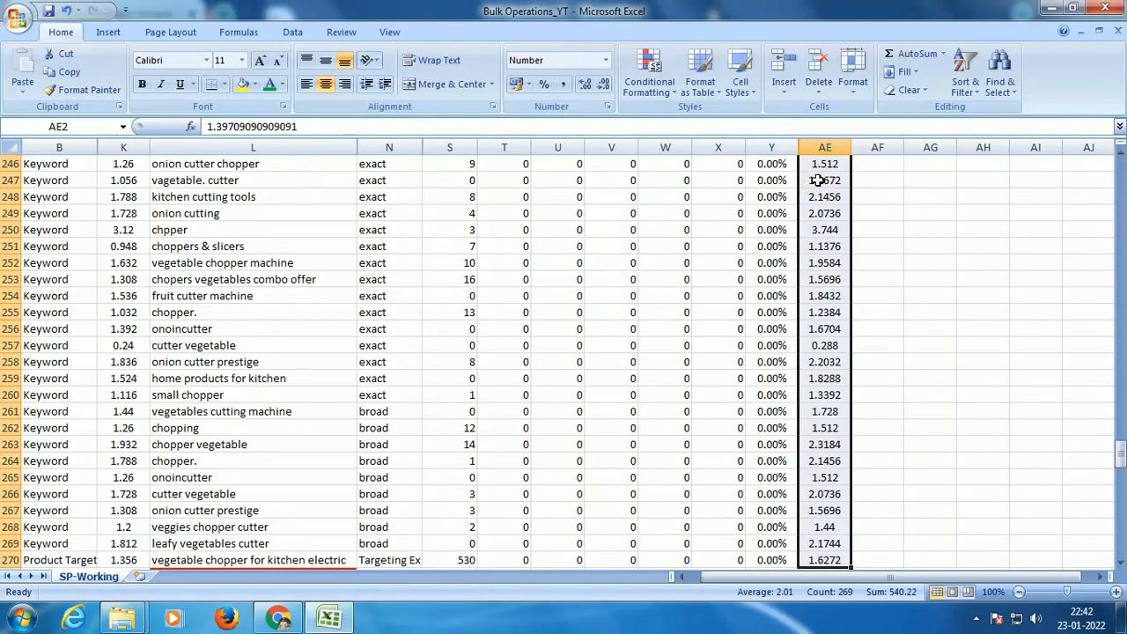
pyautogui.click(604, 85)
pyautogui.click(604, 85)
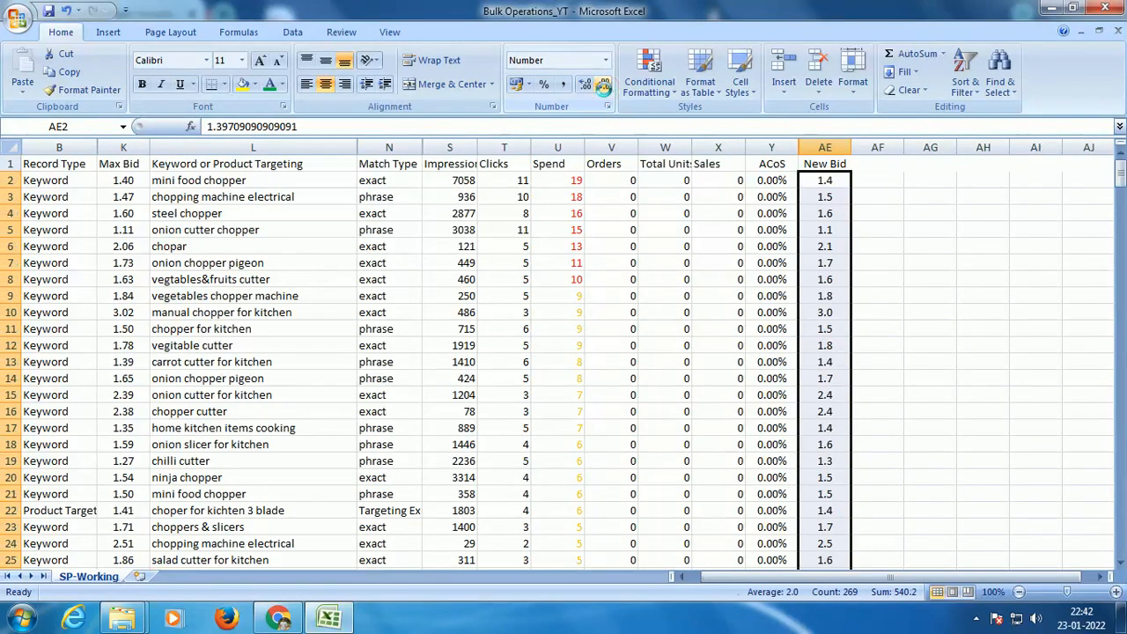
pyautogui.scroll(-18, 1066, 222)
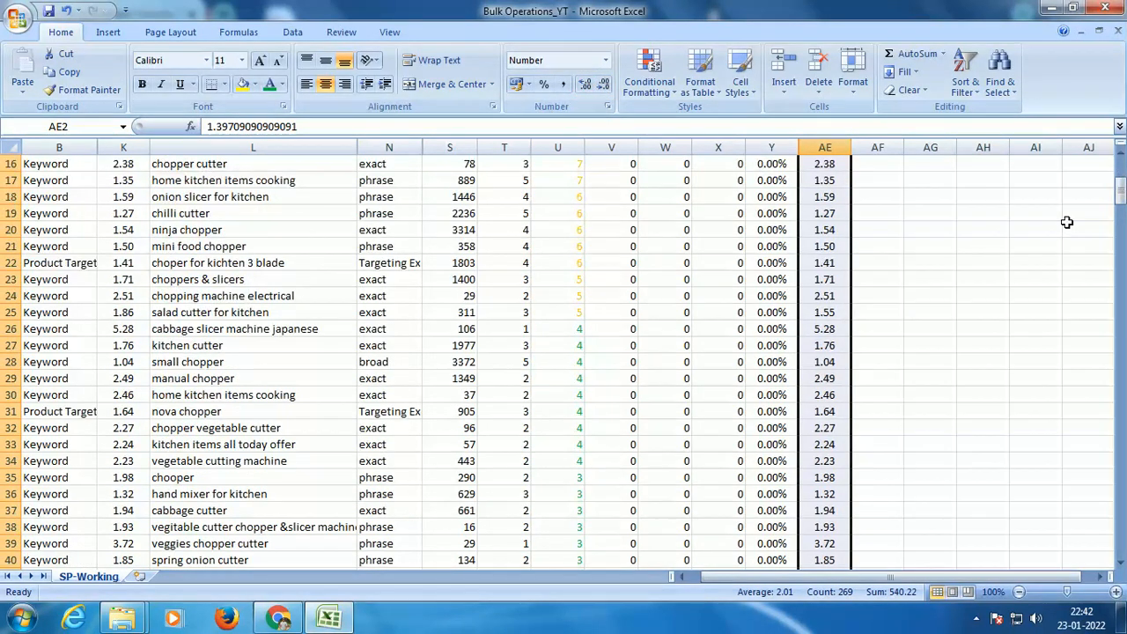
pyautogui.scroll(-20, 1066, 222)
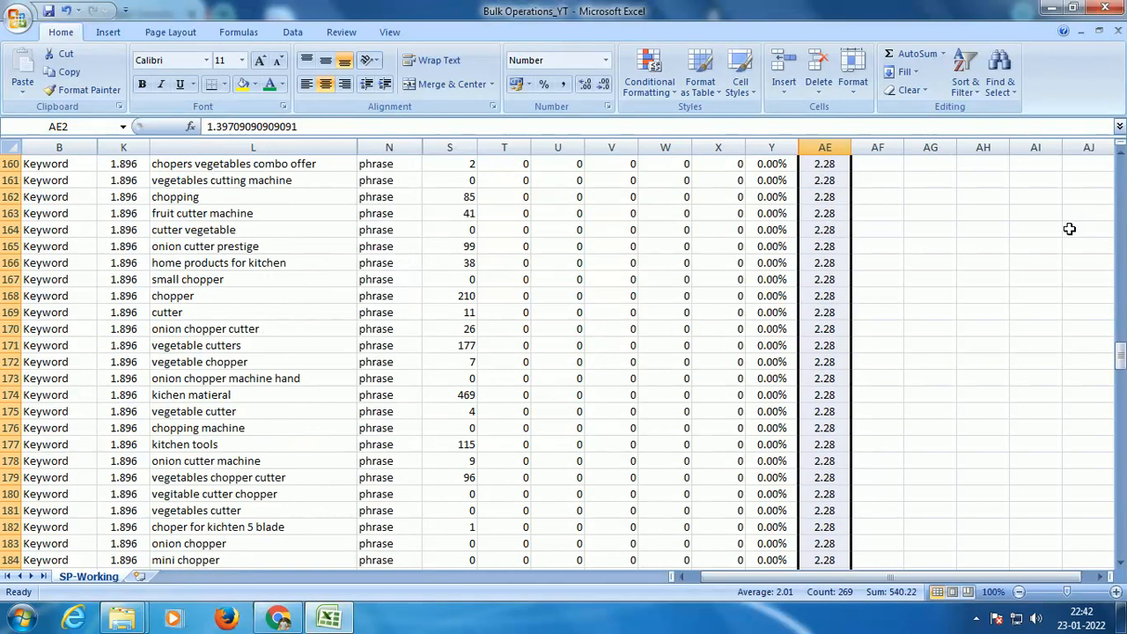
pyautogui.scroll(-20, 1072, 235)
pyautogui.scroll(14, 1074, 241)
pyautogui.scroll(20, 1073, 241)
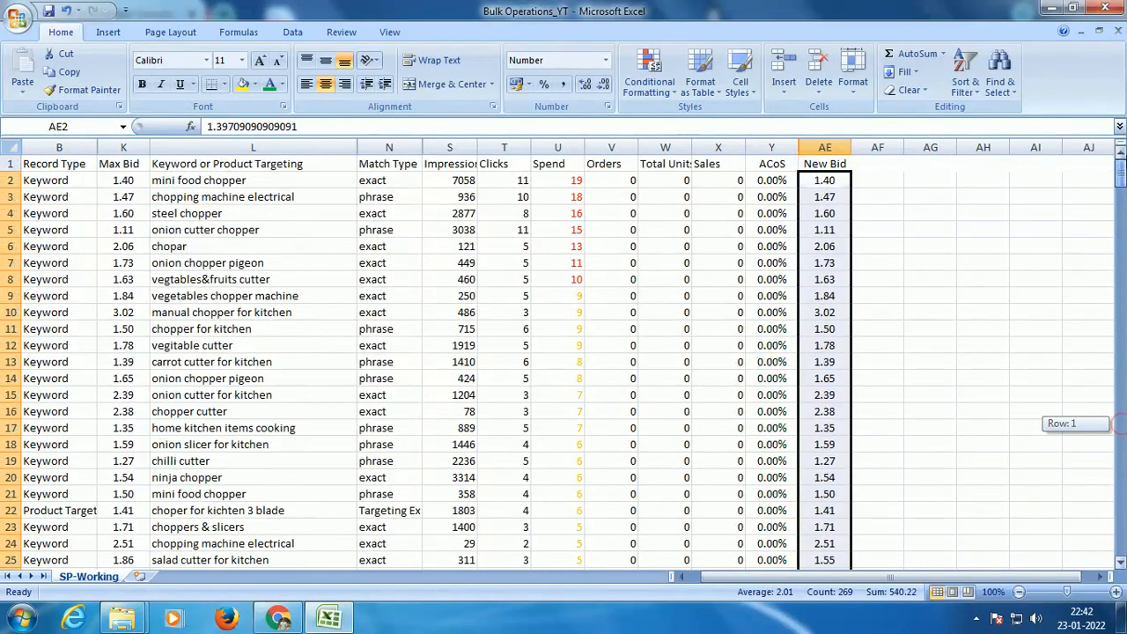
# Step: Replace the new bid formulas in AE2:AE270 with their plain values
pyautogui.hotkey('ctrl', 'c')
pyautogui.rightClick(835, 176)
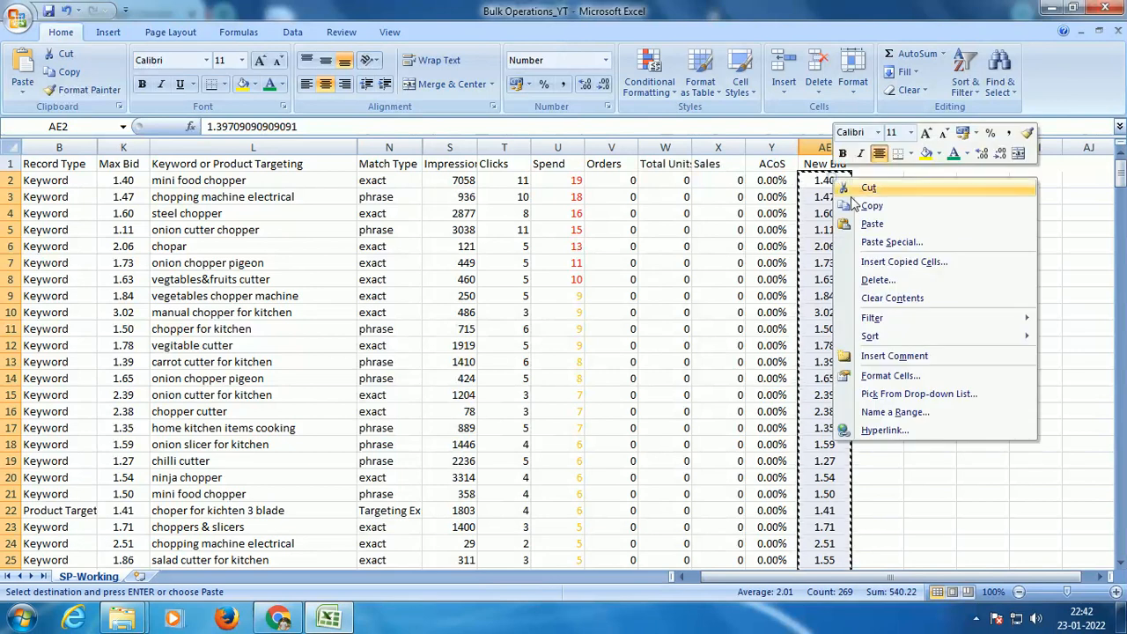
pyautogui.click(891, 242)
pyautogui.click(764, 174)
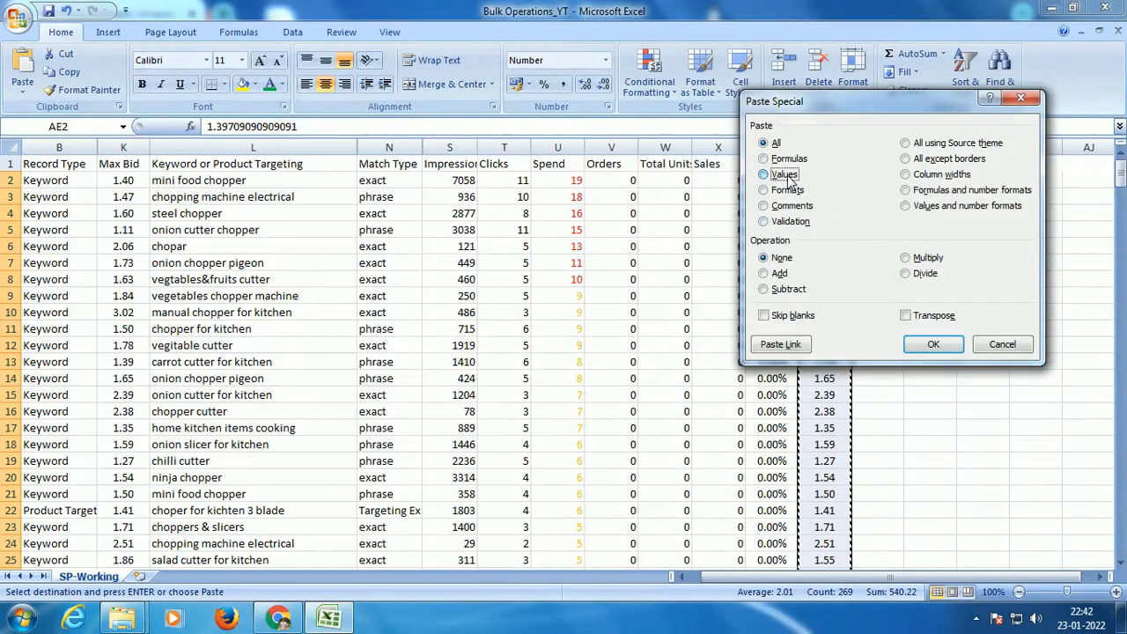
pyautogui.click(936, 343)
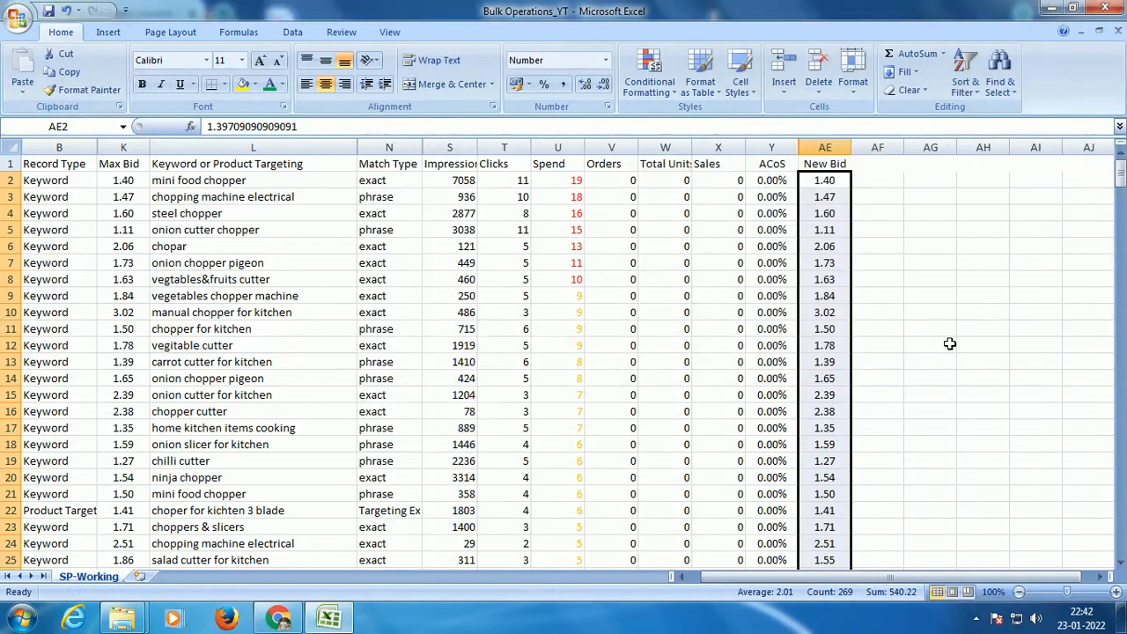
# Step: Delete the red separator row 271 between the zero-ACoS keywords and the keywords with sales
pyautogui.scroll(-20, 449, 391)
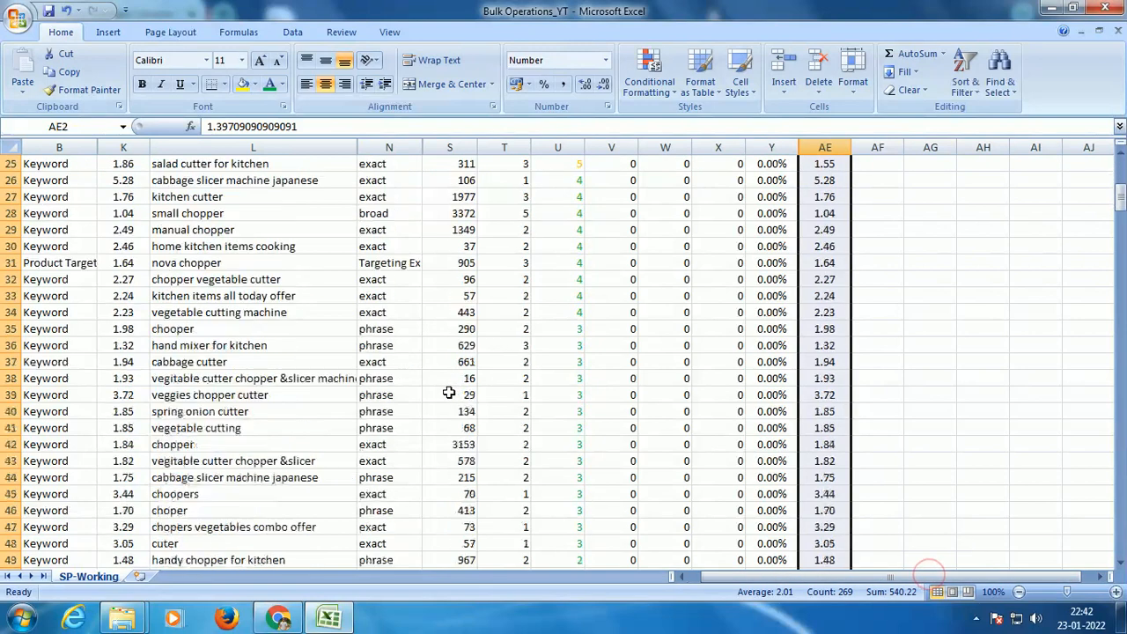
pyautogui.scroll(-20, 450, 405)
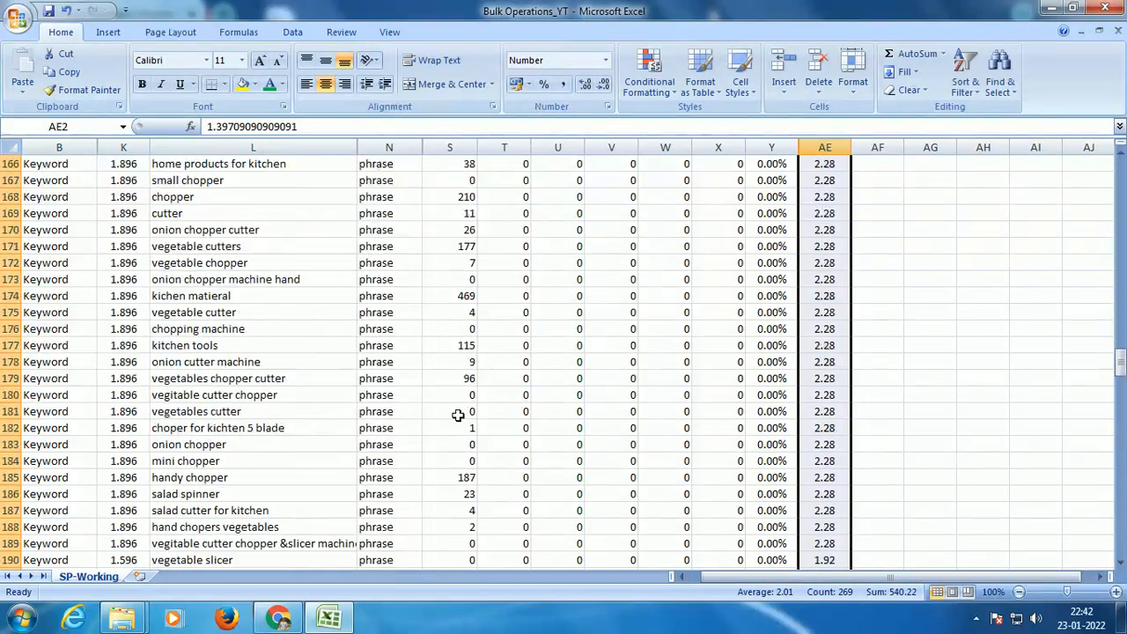
pyautogui.scroll(-7, 457, 416)
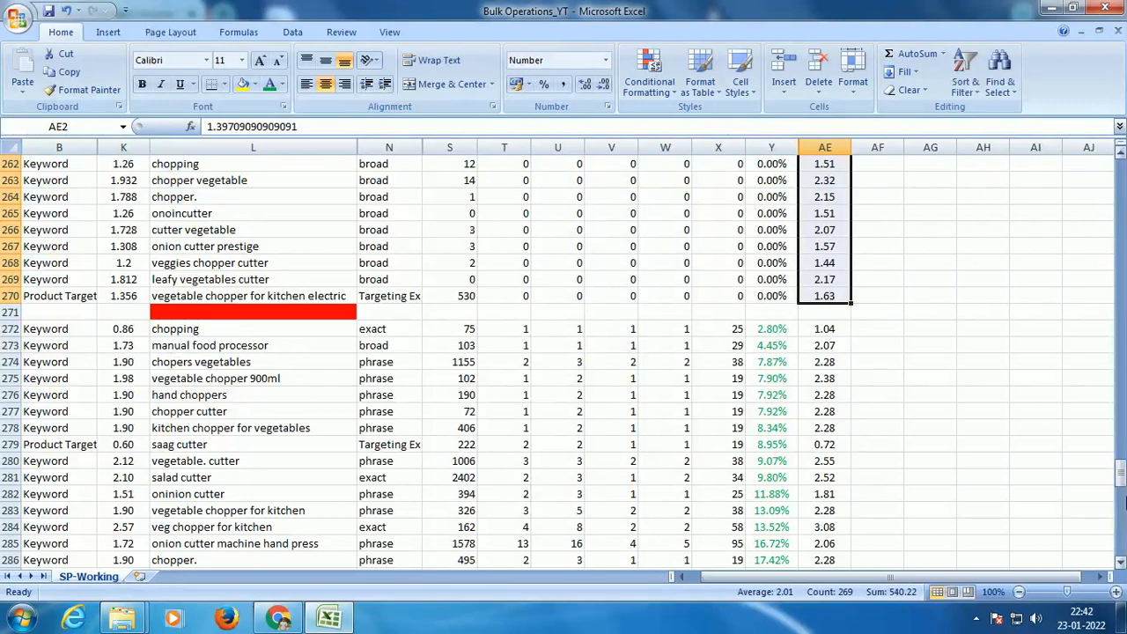
pyautogui.click(824, 331)
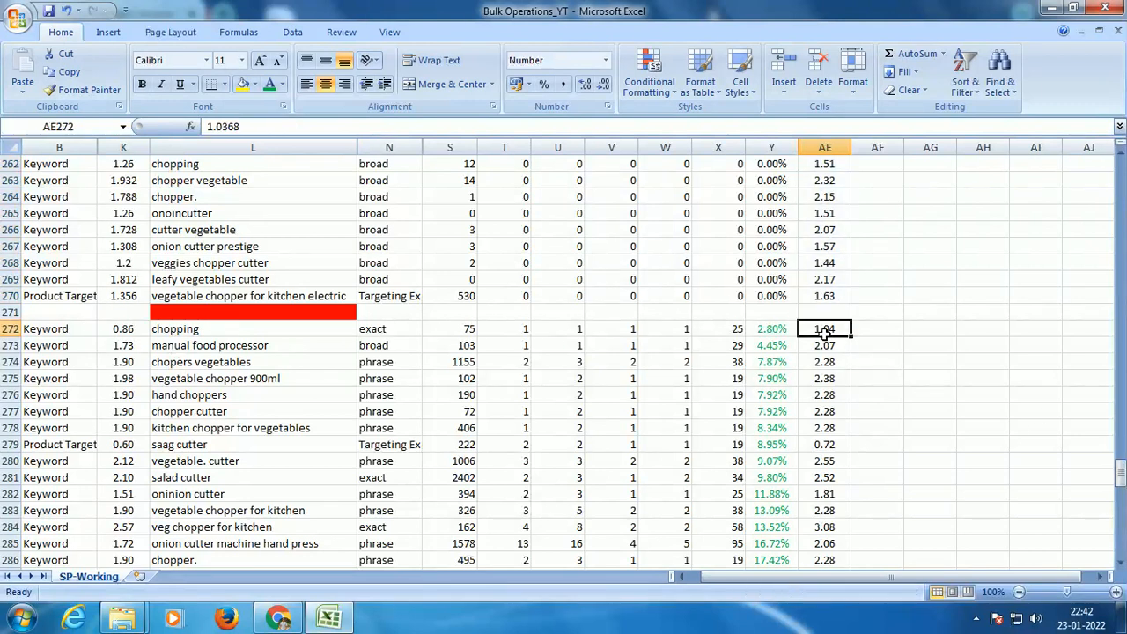
pyautogui.moveTo(1120, 474)
pyautogui.mouseDown()
pyautogui.moveTo(1120, 180)
pyautogui.moveTo(1120, 511)
pyautogui.moveTo(1120, 471)
pyautogui.mouseUp()
pyautogui.click(8, 362)
pyautogui.rightClick(9, 361)
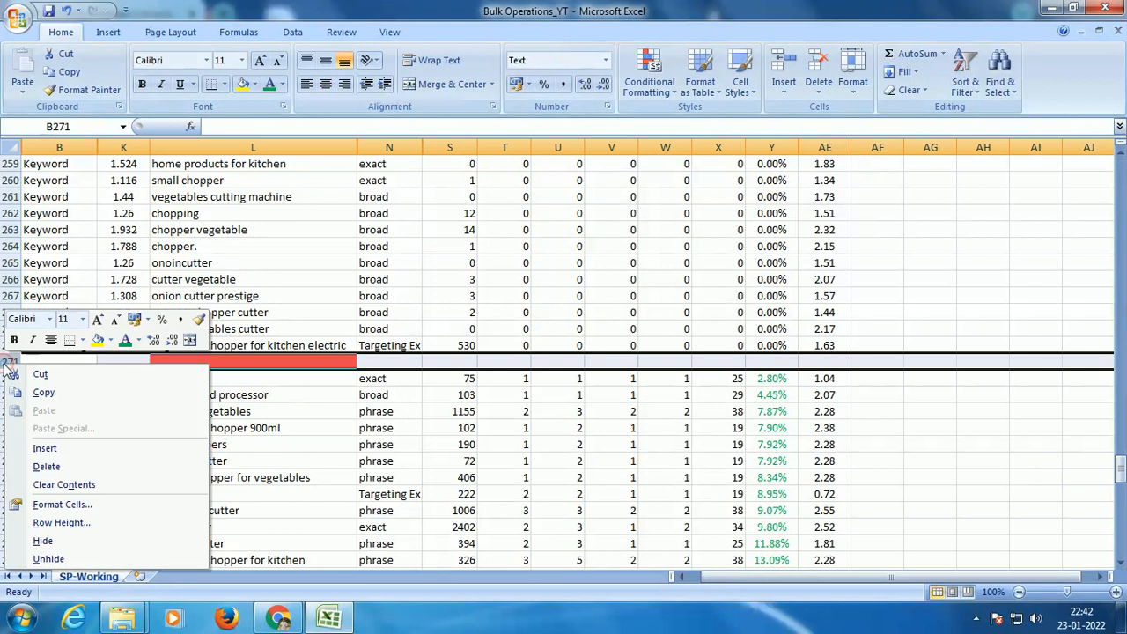
pyautogui.click(51, 467)
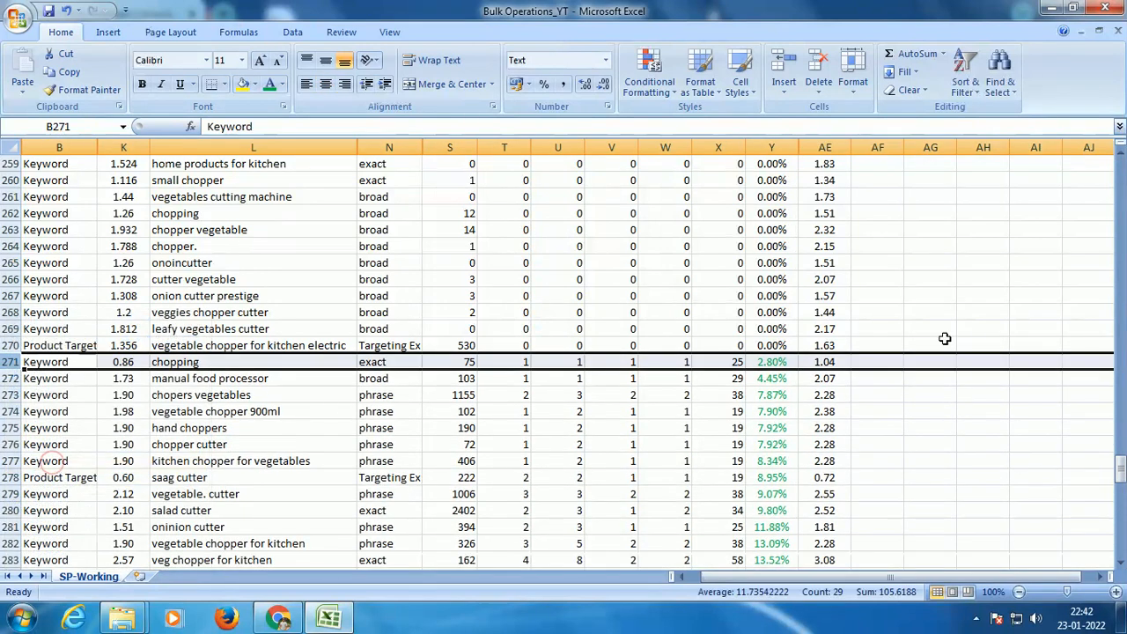
# Step: Sort the whole keyword table by ACoS from largest to smallest using a temporary filter, and remove the filter again
pyautogui.moveTo(1120, 467); pyautogui.dragTo(1120, 167)
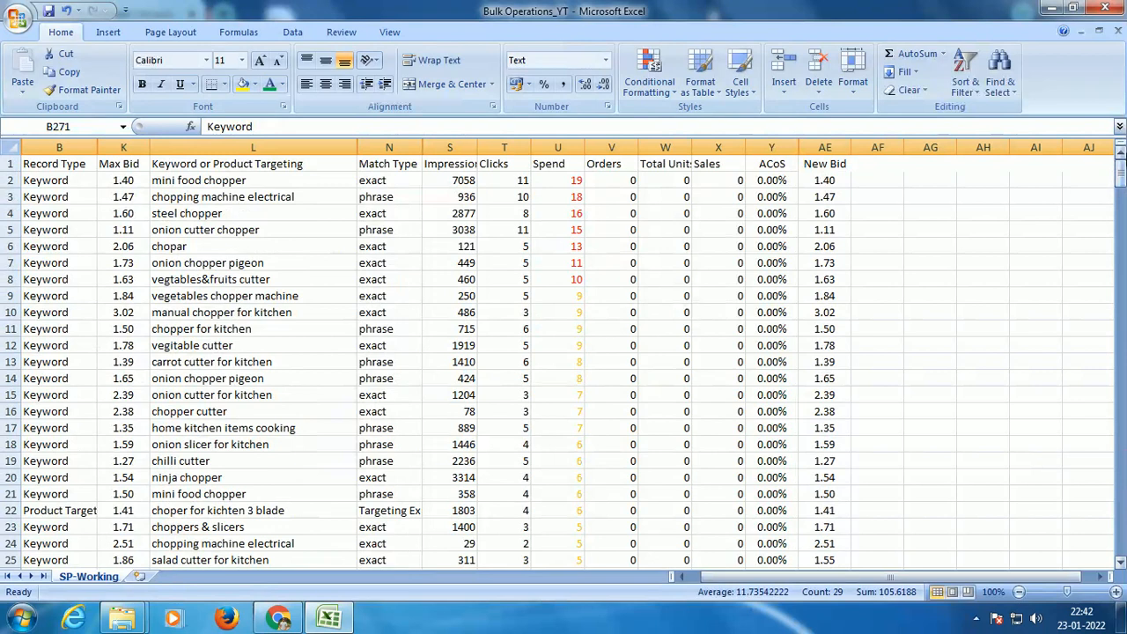
pyautogui.moveTo(1122, 178); pyautogui.dragTo(1124, 173)
pyautogui.scroll(-14, 982, 329)
pyautogui.scroll(14, 982, 328)
pyautogui.click(788, 163)
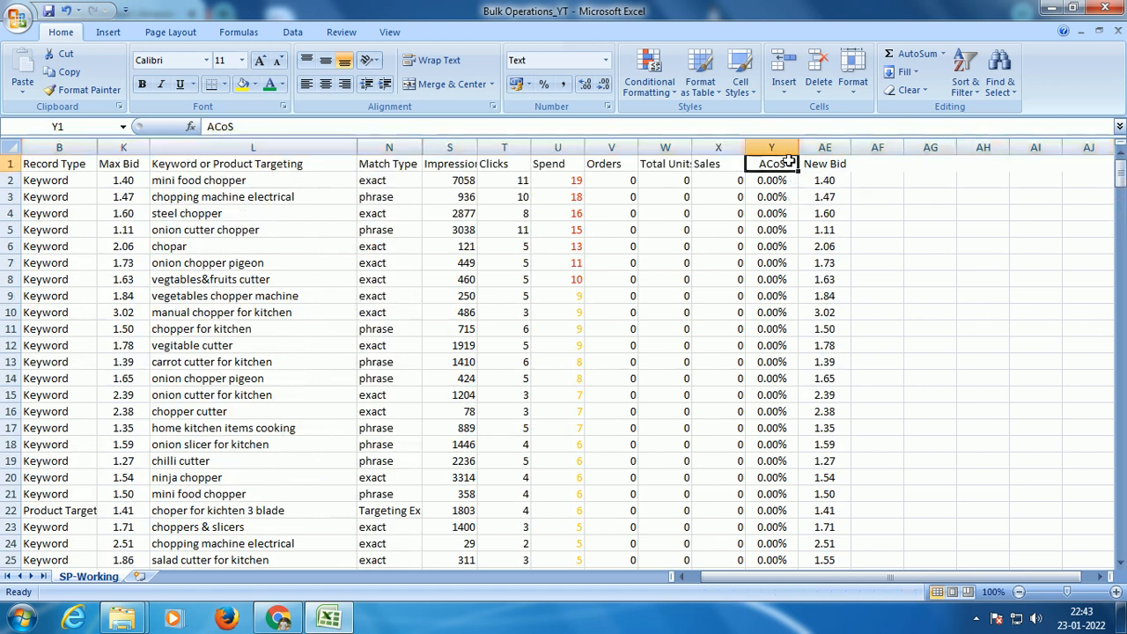
pyautogui.hotkey('ctrl', 'a')
pyautogui.hotkey('shift', 'Right')
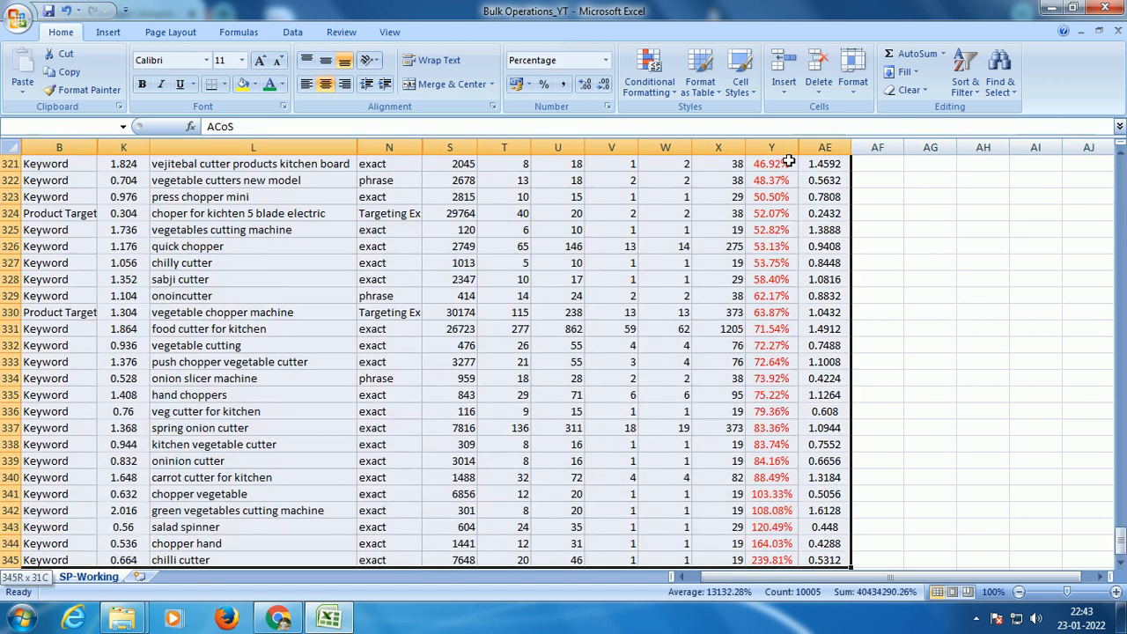
pyautogui.hotkey('ctrl', 'shift', 'l')
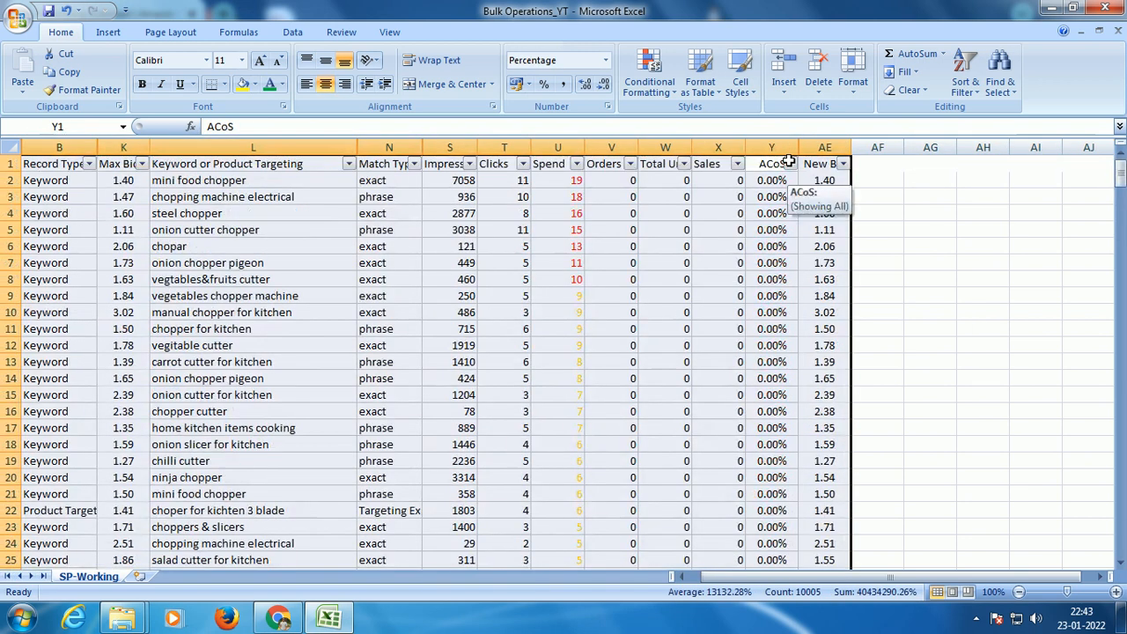
pyautogui.click(790, 164)
pyautogui.click(715, 199)
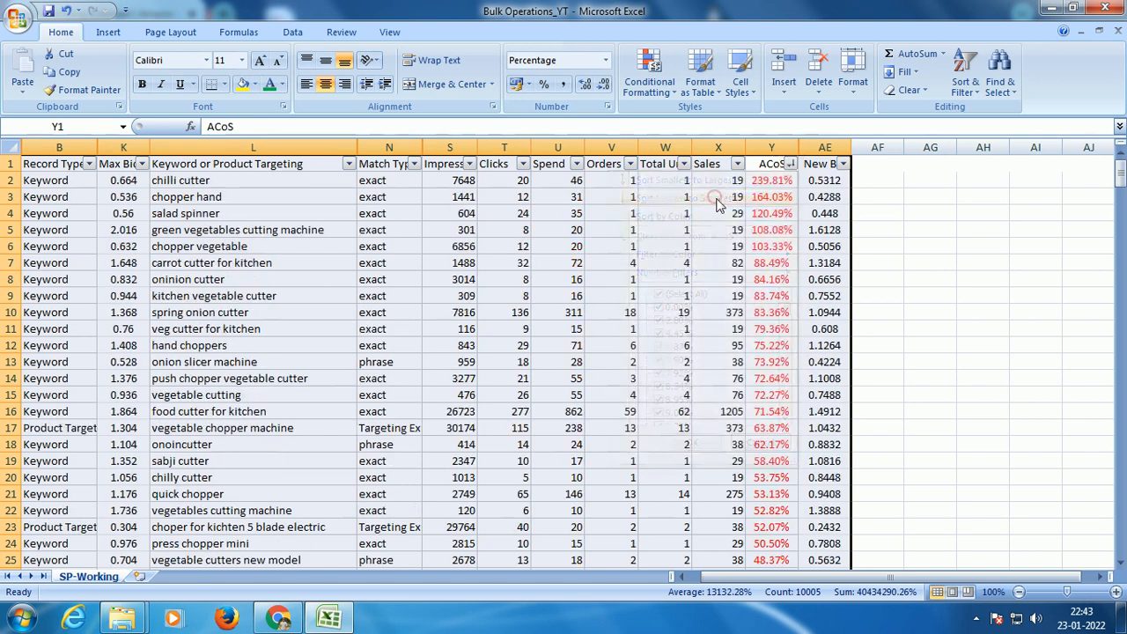
pyautogui.click(933, 242)
pyautogui.hotkey('ctrl', 'shift', 'l')
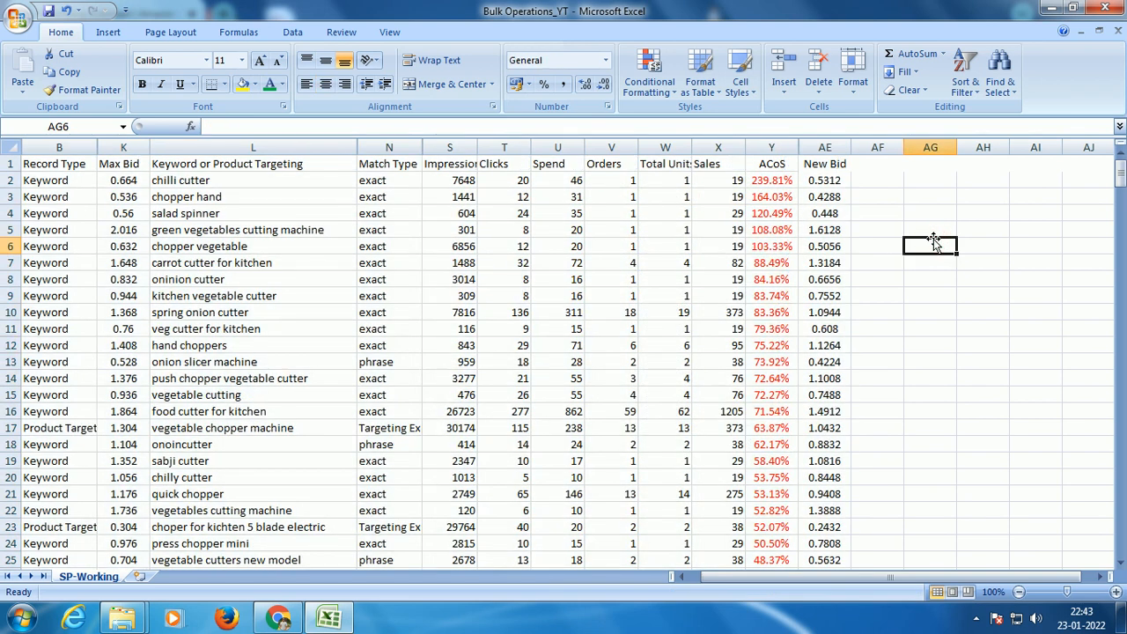
# Step: Hide rows 2 to 58, which hold the keywords with ACoS above 20%
pyautogui.scroll(-2, 927, 242)
pyautogui.scroll(2, 929, 243)
pyautogui.scroll(-19, 931, 247)
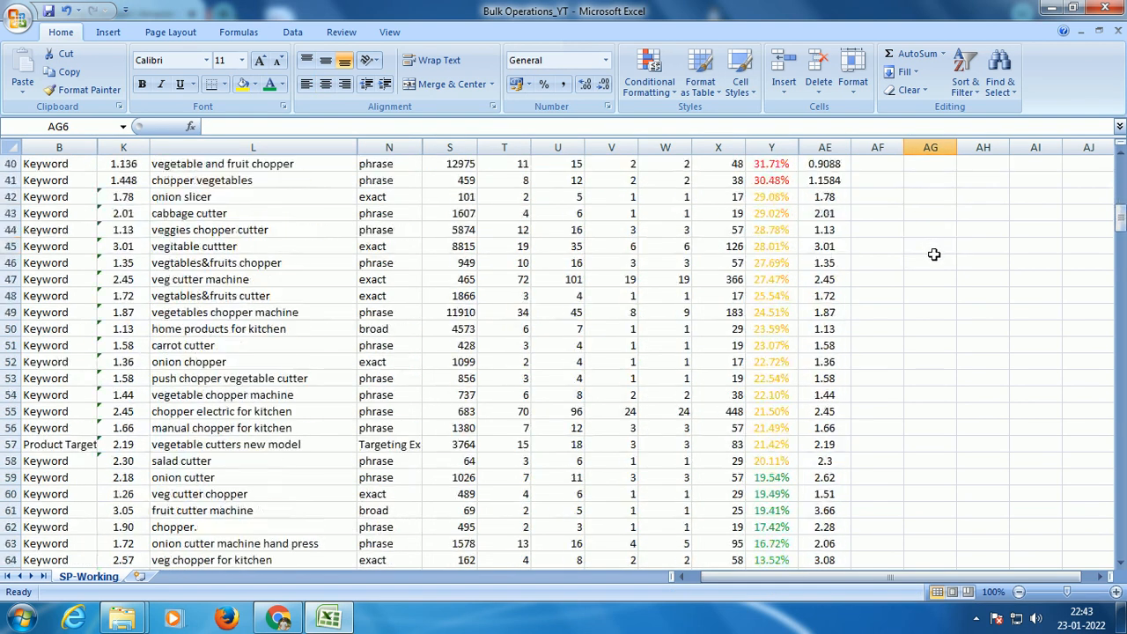
pyautogui.scroll(1, 934, 255)
pyautogui.click(899, 231)
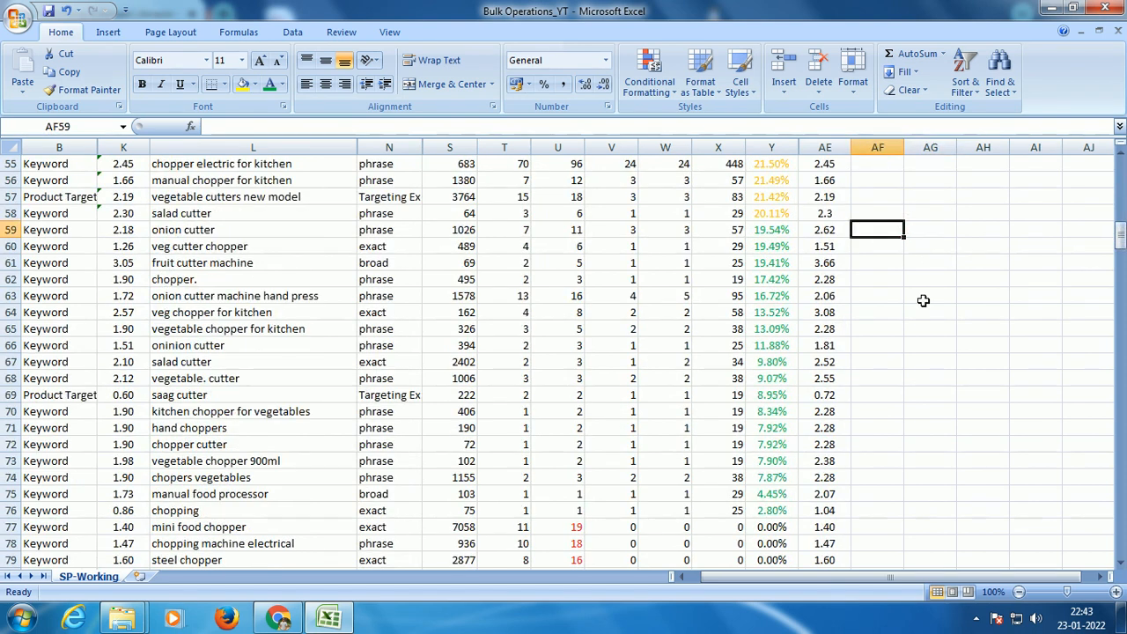
pyautogui.scroll(11, 145, 295)
pyautogui.scroll(7, 124, 299)
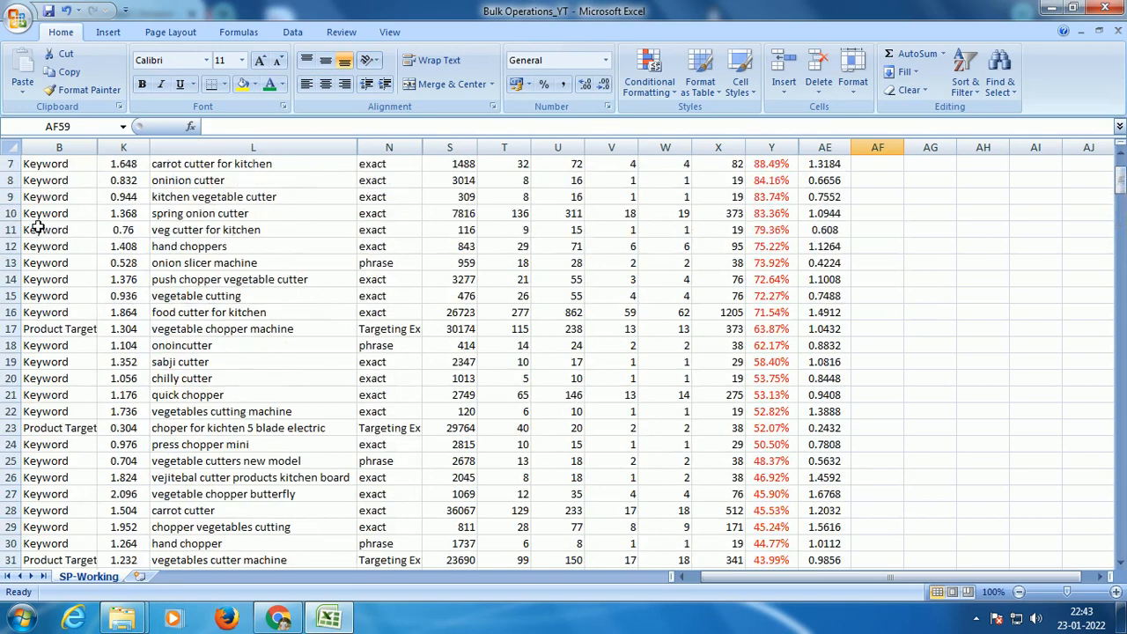
pyautogui.moveTo(11, 180)
pyautogui.mouseDown()
pyautogui.moveTo(4, 568)
pyautogui.moveTo(7, 188)
pyautogui.mouseUp()
pyautogui.moveTo(81, 97); pyautogui.dragTo(18, 379)
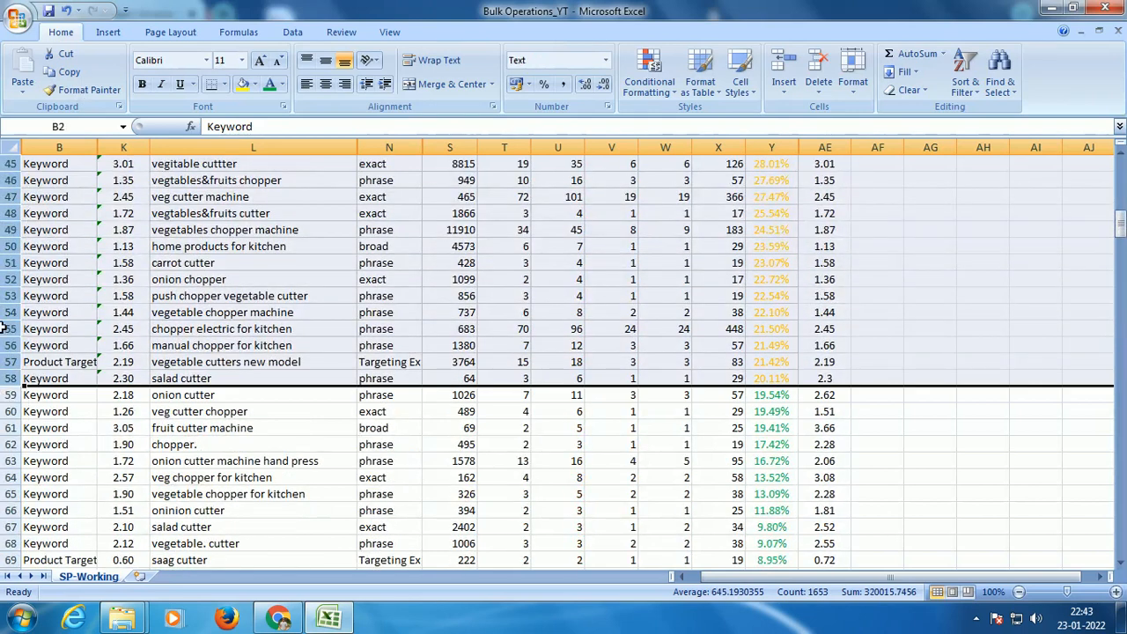
pyautogui.rightClick(7, 235)
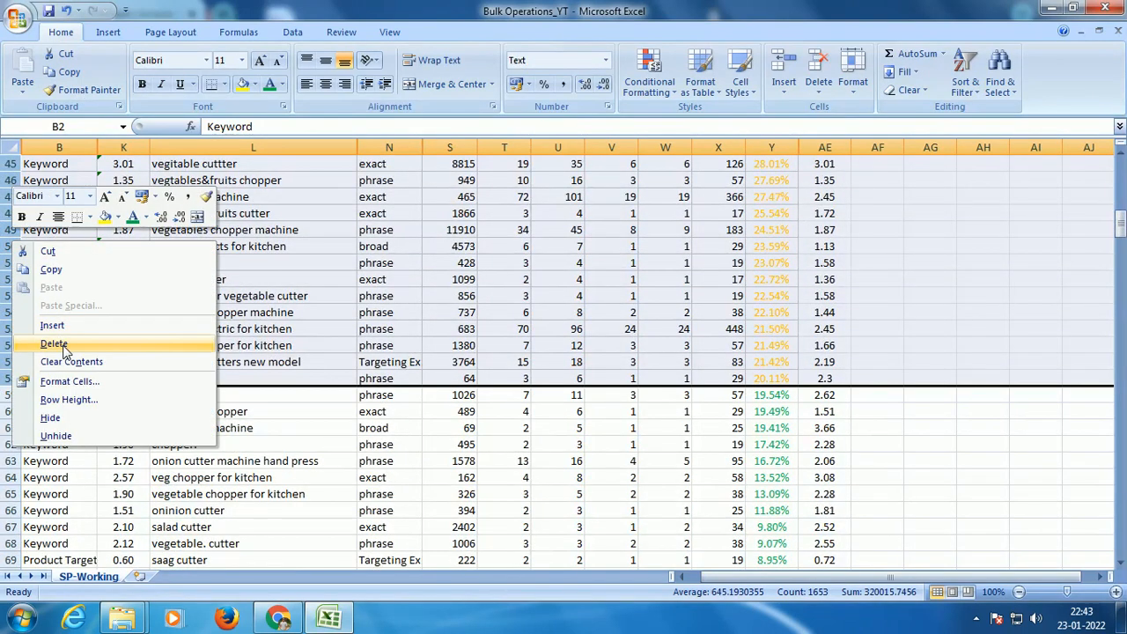
pyautogui.click(92, 422)
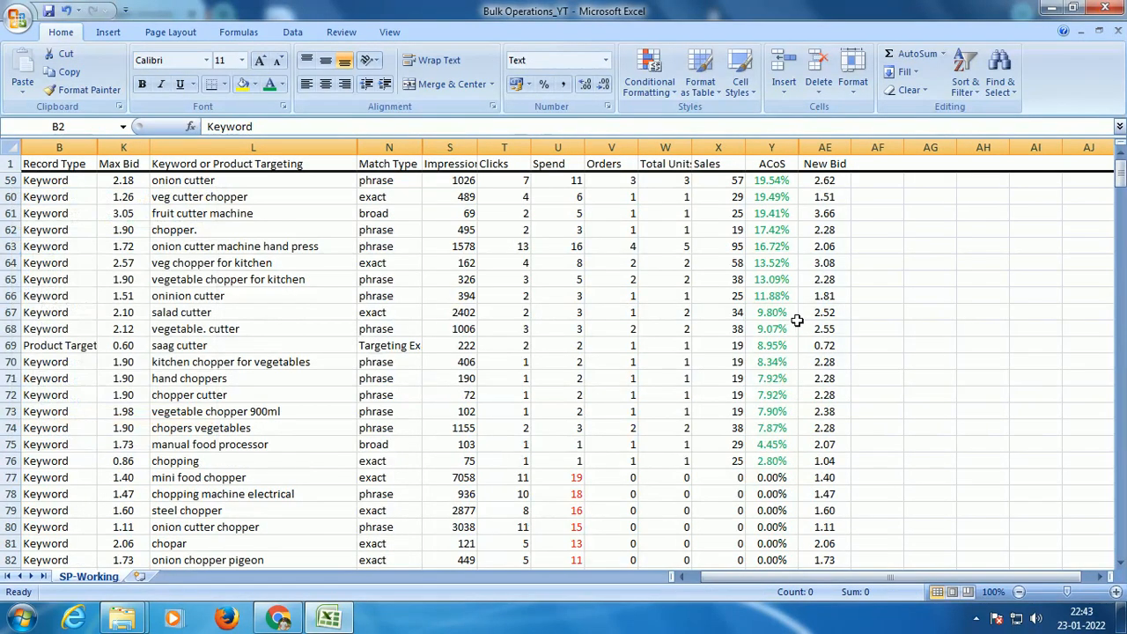
# Step: Add a helper column headed RPC in AG1 for the keywords with green ACoS values
pyautogui.click(944, 202)
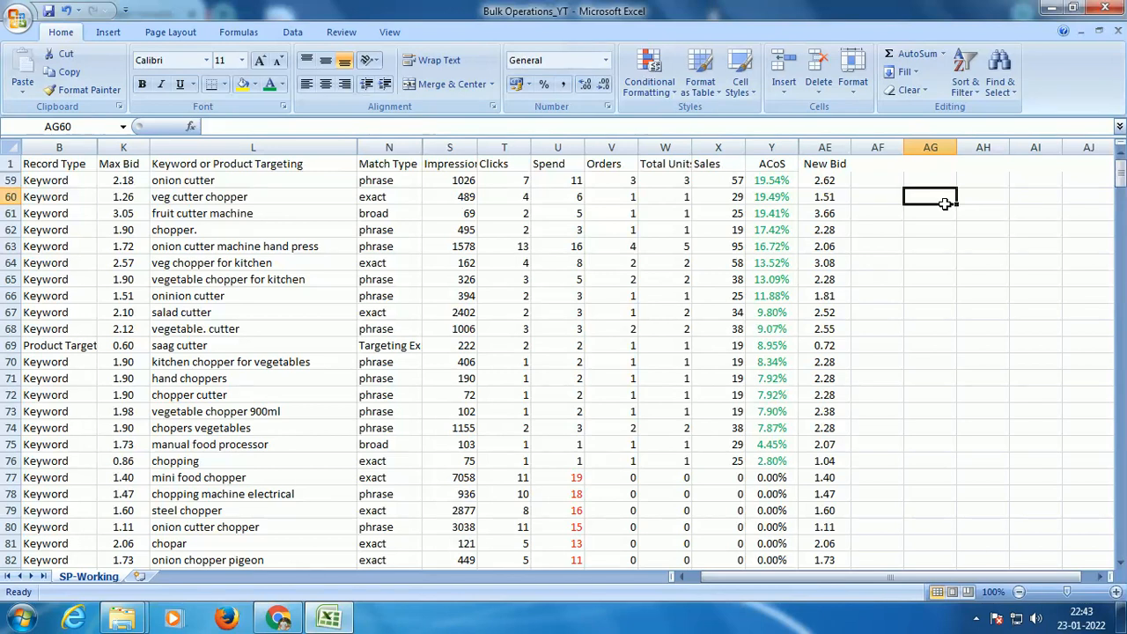
pyautogui.moveTo(775, 183); pyautogui.dragTo(761, 454)
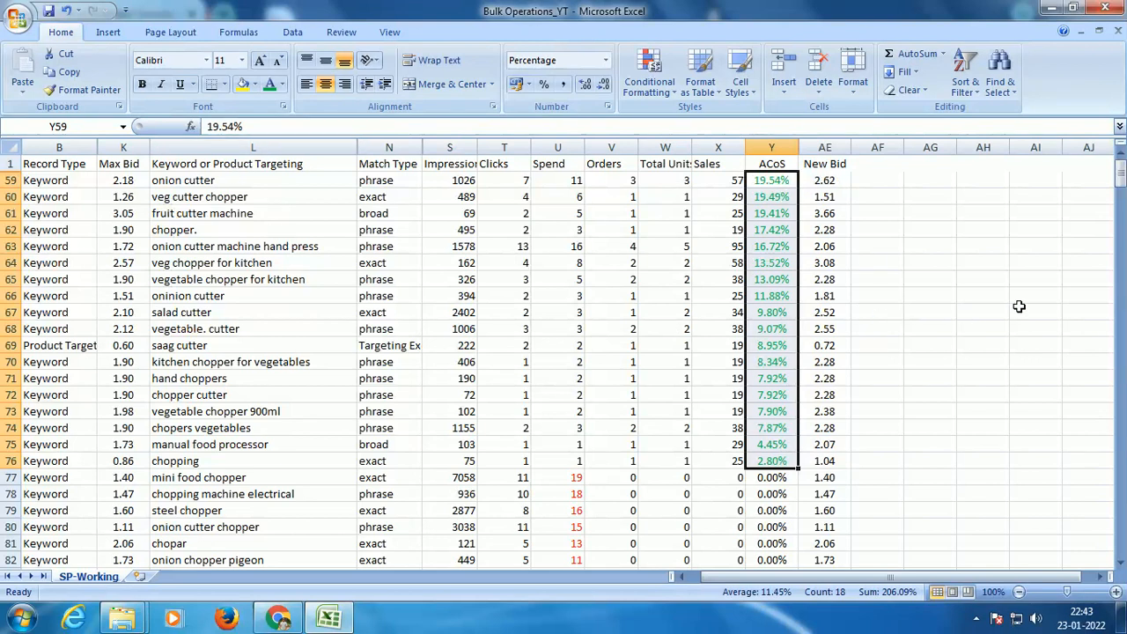
pyautogui.click(946, 168)
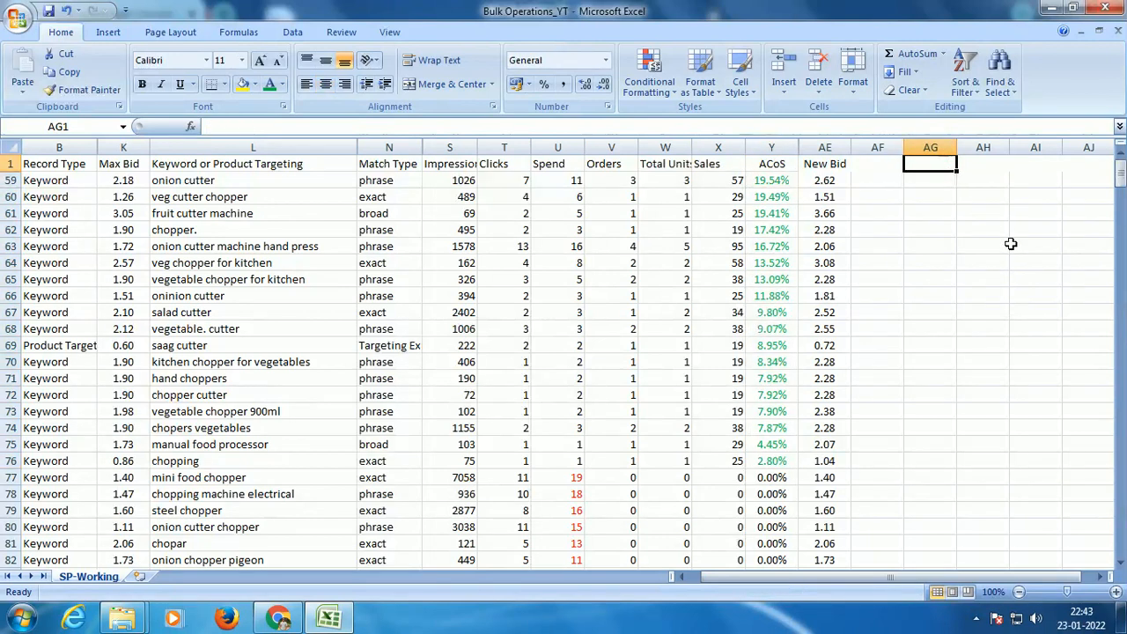
pyautogui.write('RP')
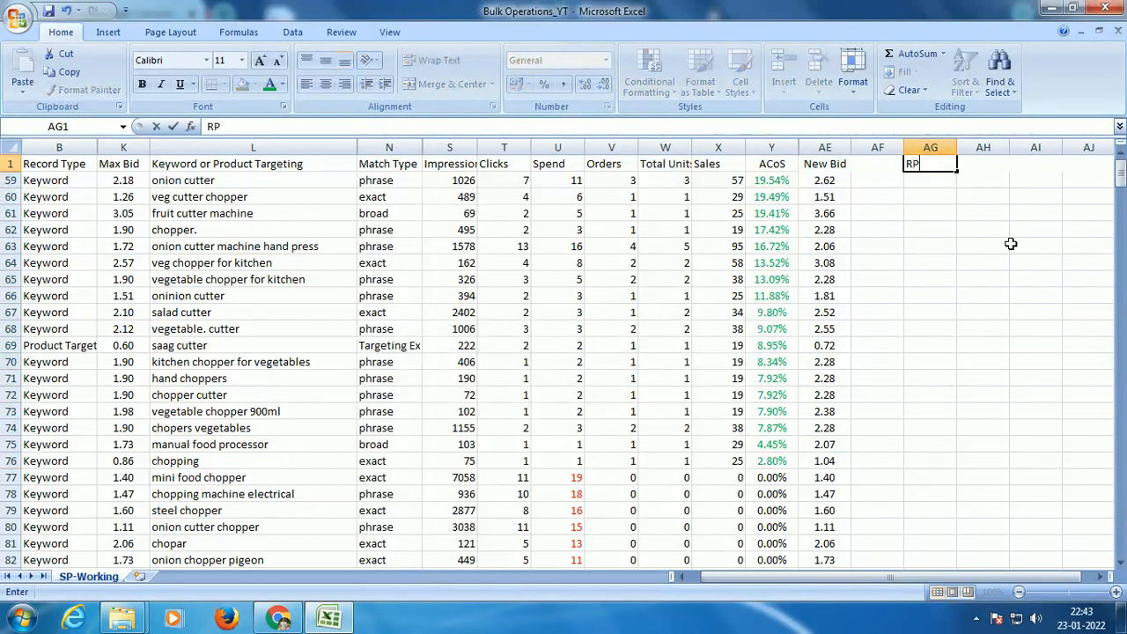
pyautogui.write('C')
pyautogui.press('Return')
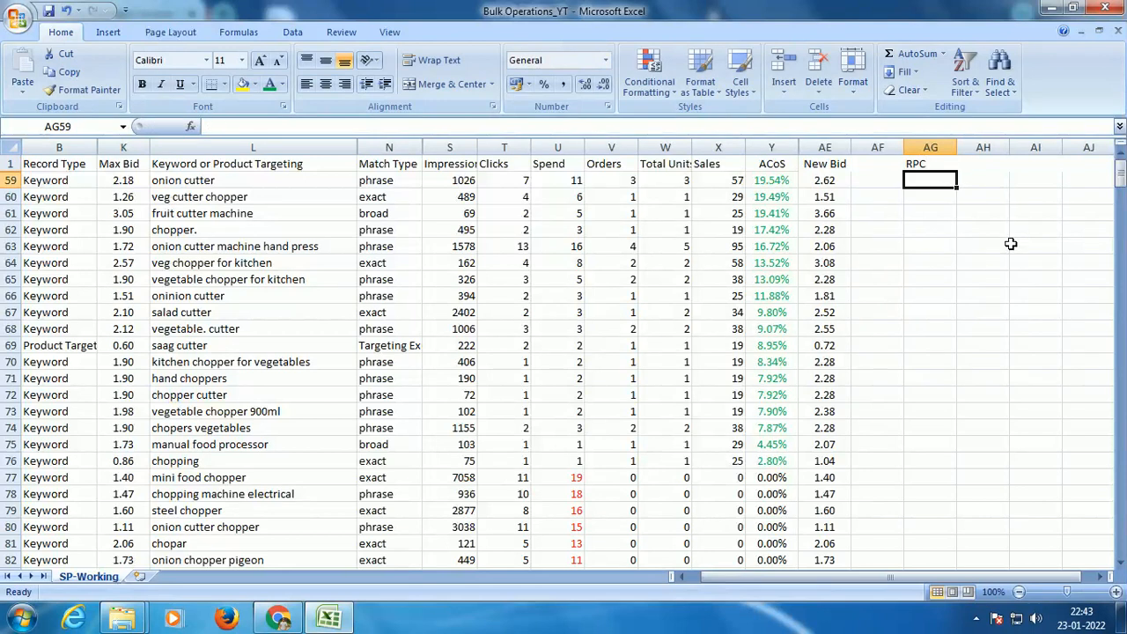
# Step: Calculate revenue per click for the onion cutter keyword in AG59 as sales divided by clicks, =X59/T59
pyautogui.write('=')
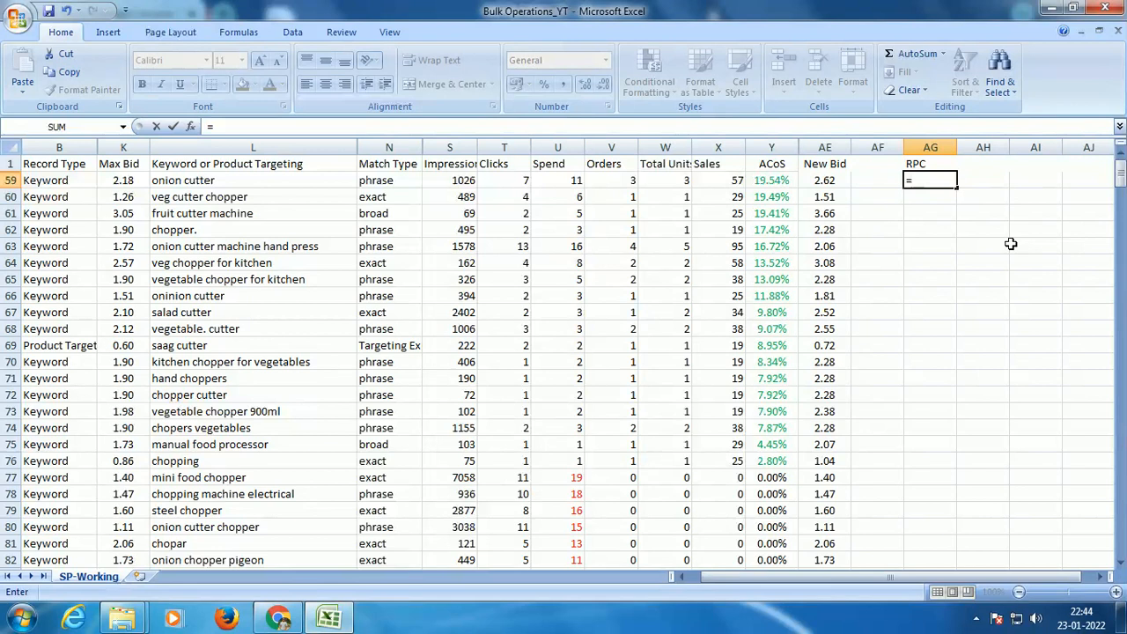
pyautogui.click(722, 182)
pyautogui.write('/')
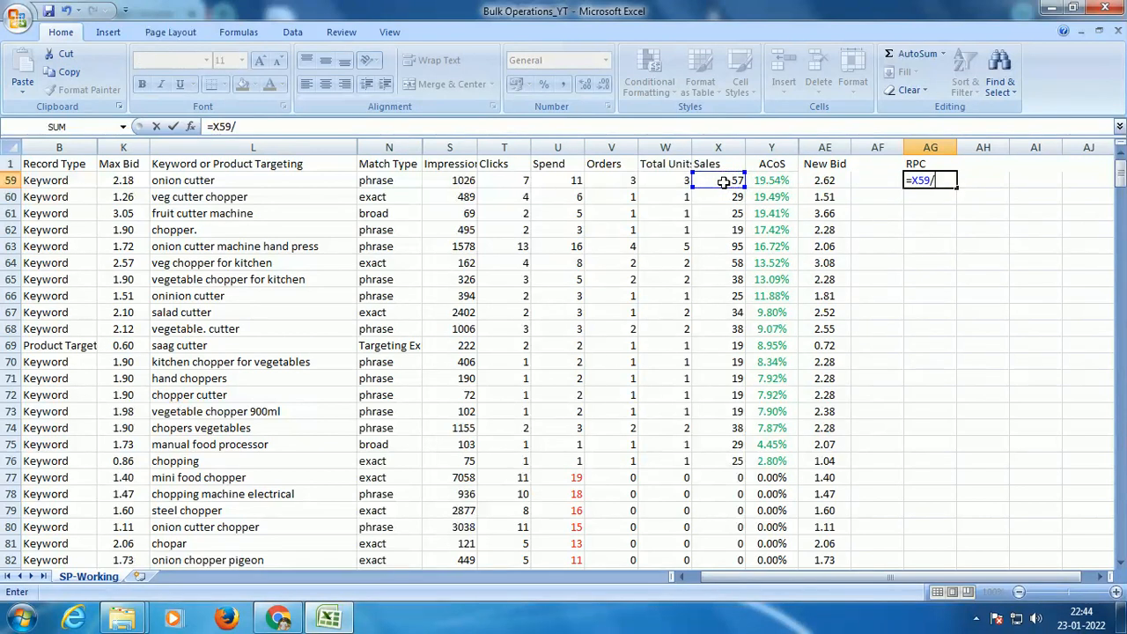
pyautogui.click(523, 182)
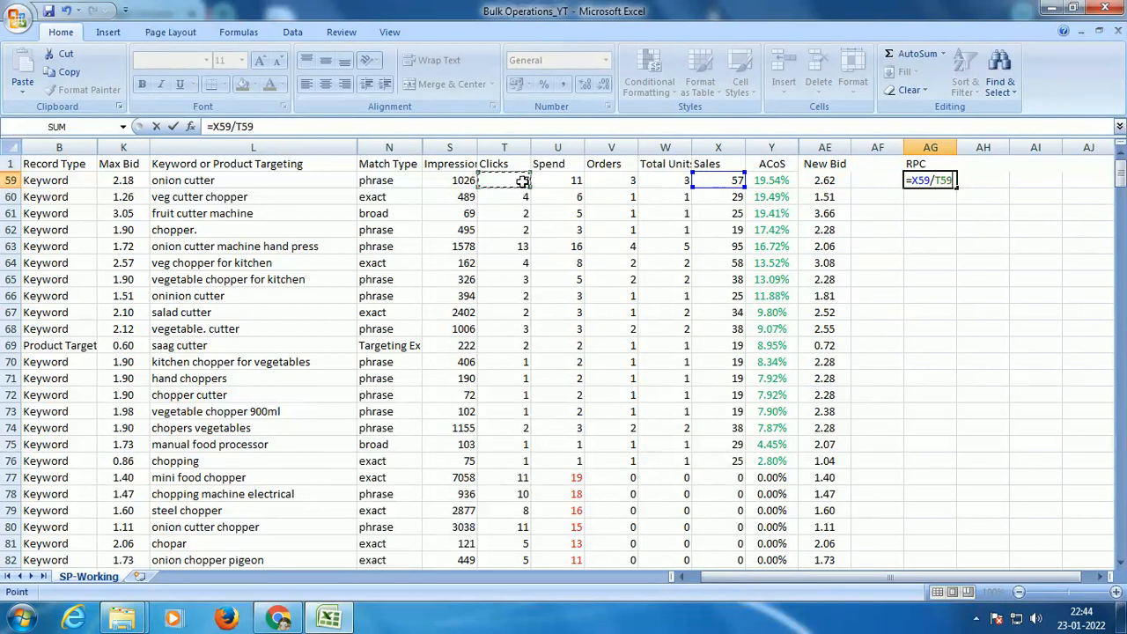
pyautogui.press('Return')
# Step: Format the RPC column AG with centered contents, two decimals for AG59 and a narrower column width
pyautogui.click(925, 181)
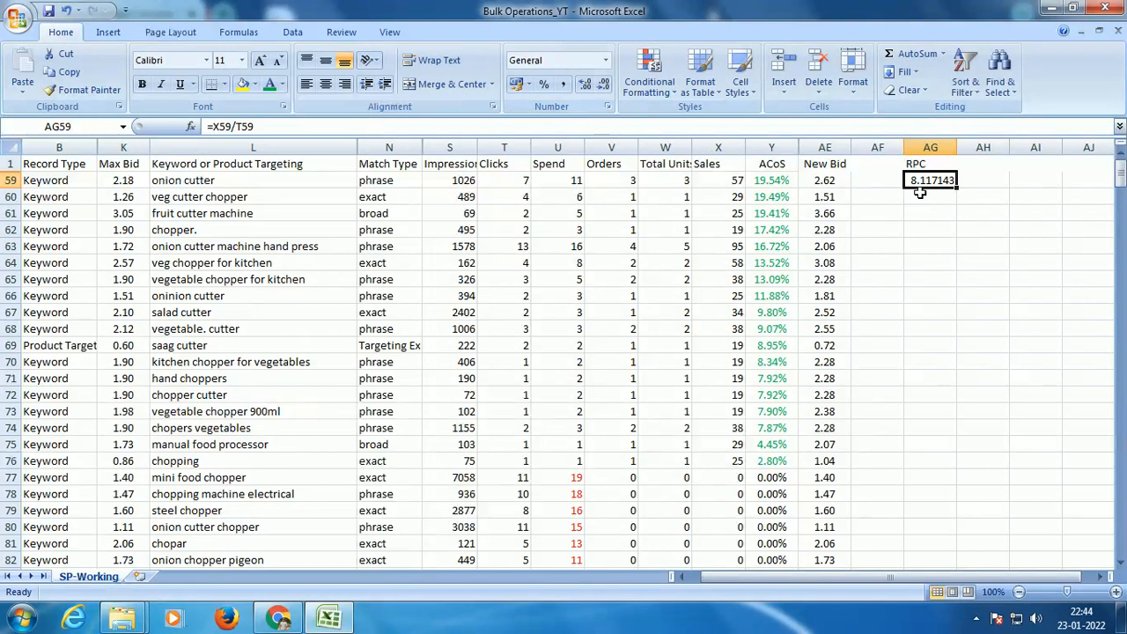
pyautogui.click(325, 83)
pyautogui.click(586, 84)
pyautogui.click(602, 88)
pyautogui.click(602, 88)
pyautogui.click(602, 88)
pyautogui.click(602, 88)
pyautogui.click(602, 88)
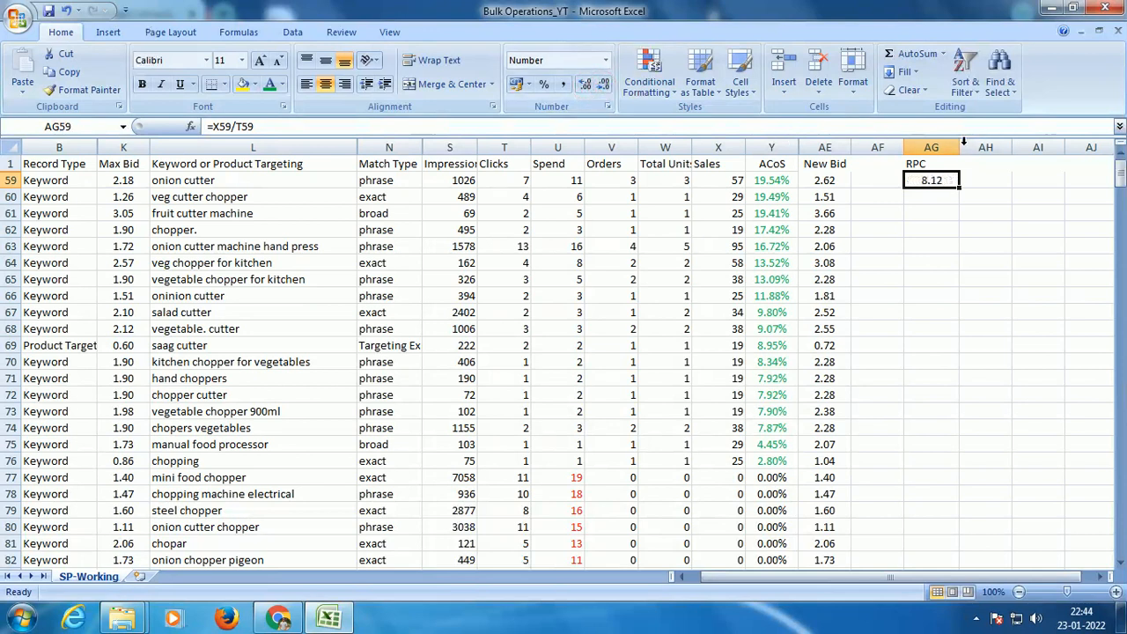
pyautogui.moveTo(960, 146); pyautogui.dragTo(941, 145)
pyautogui.click(923, 147)
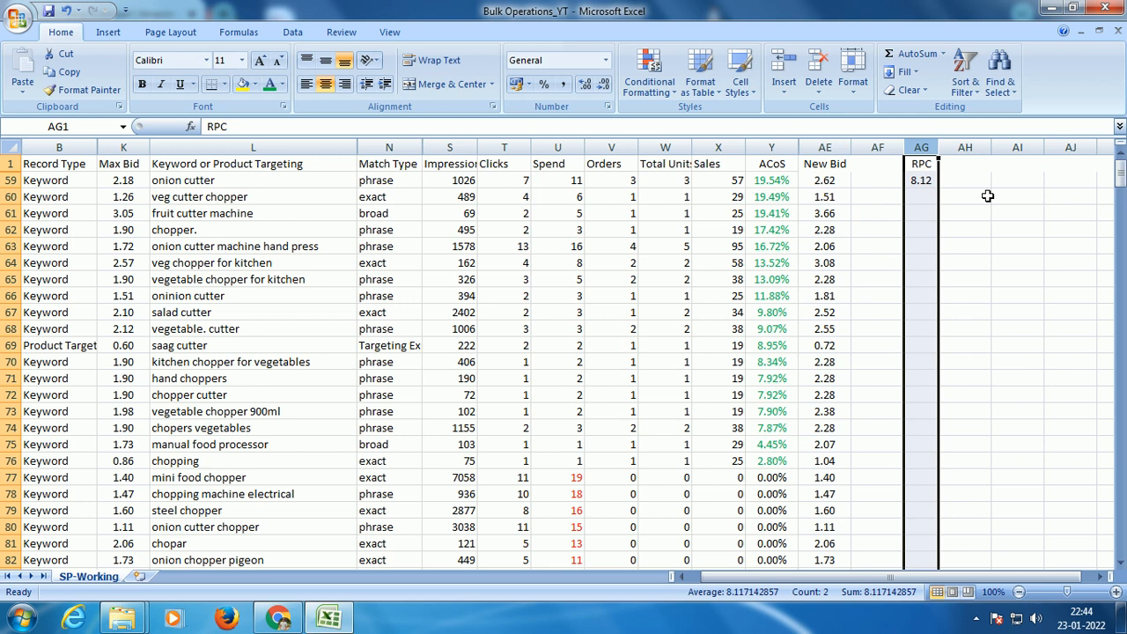
# Step: Calculate the bid at a 30% target ACoS for the onion cutter keyword by entering =0.3*AG59 in AH59
pyautogui.moveTo(774, 182); pyautogui.dragTo(772, 458)
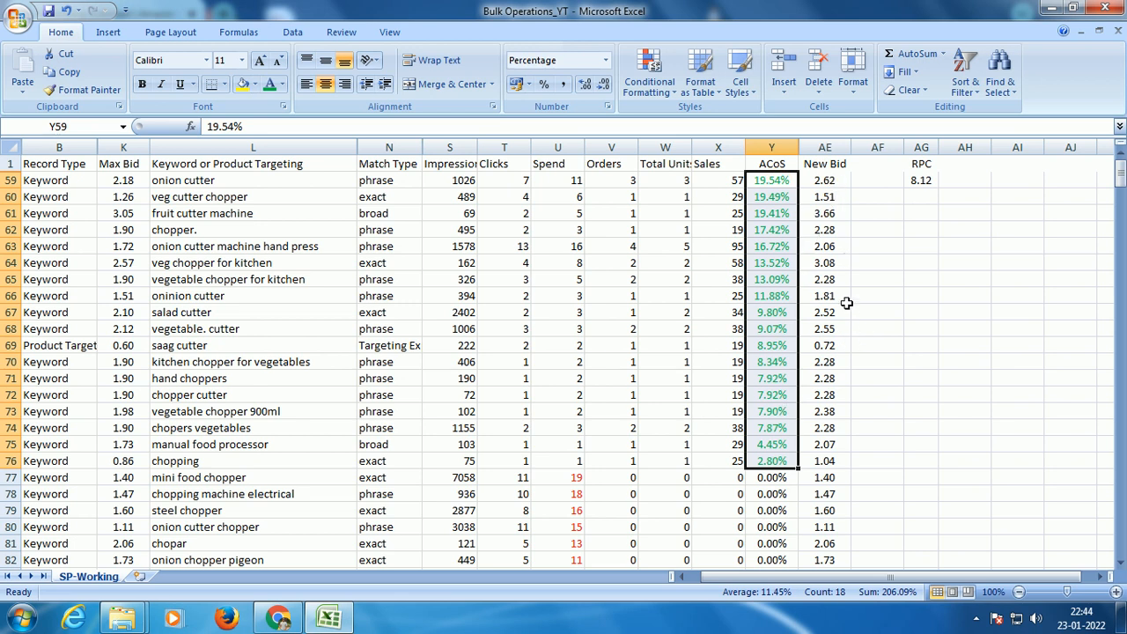
pyautogui.click(921, 181)
pyautogui.click(961, 180)
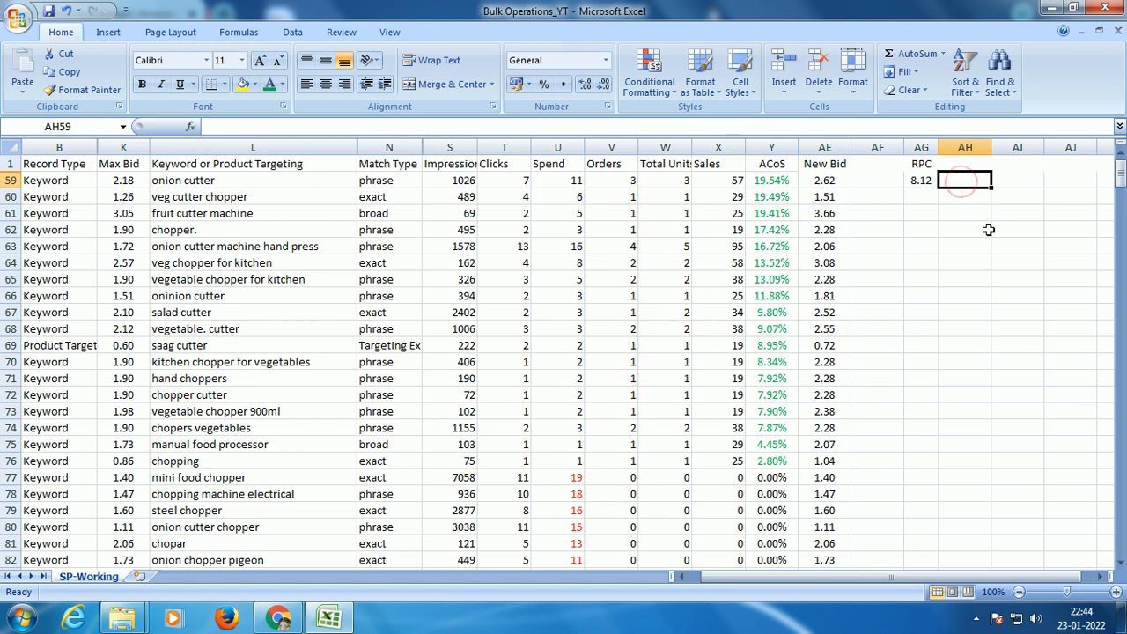
pyautogui.write('=')
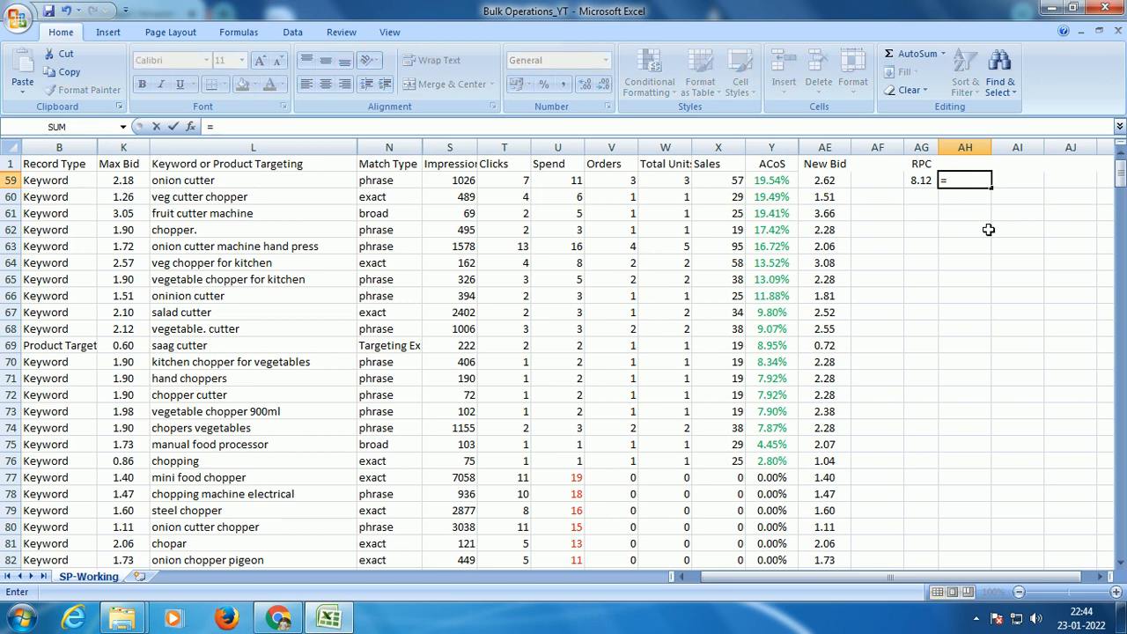
pyautogui.write('0.3*')
pyautogui.click(917, 179)
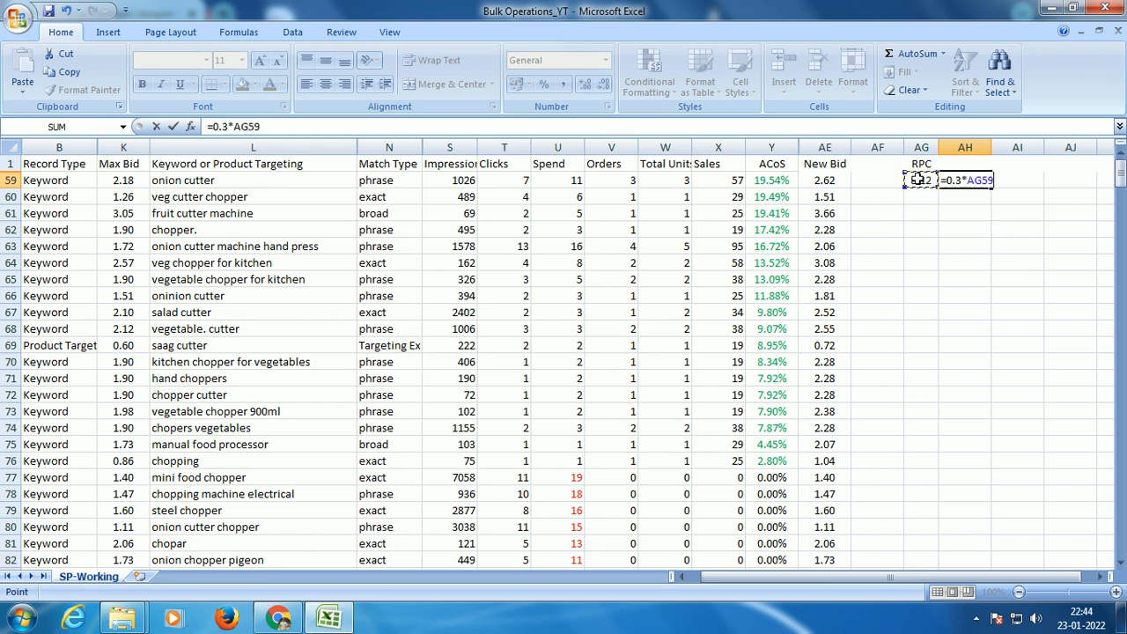
pyautogui.hotkey('ctrl', 'Return')
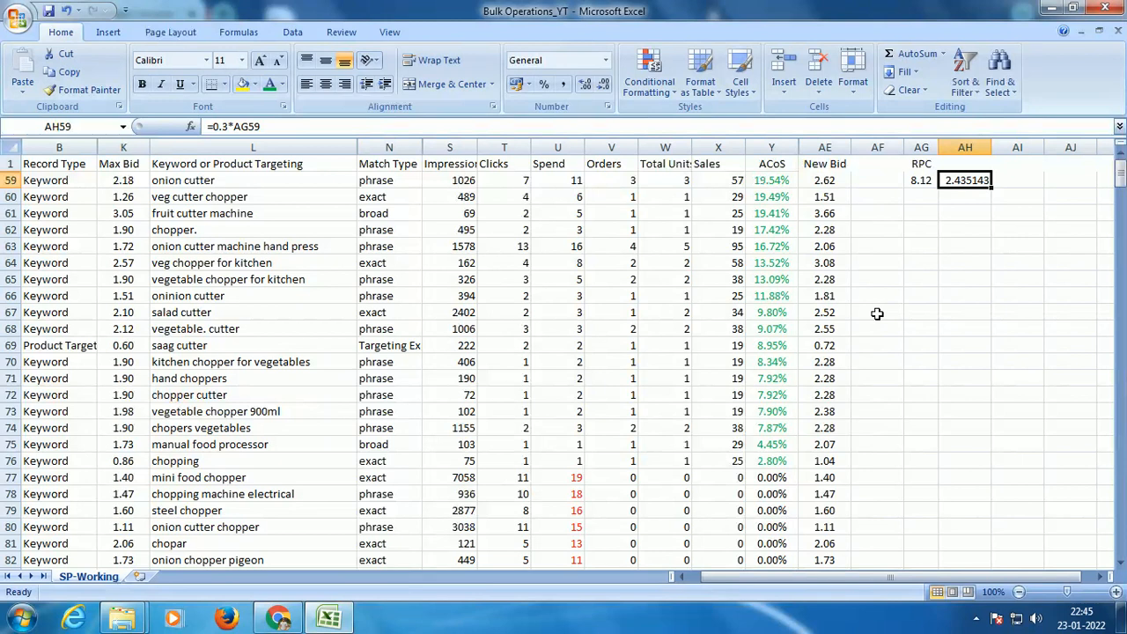
# Step: Clear the helper columns AG and AH, and unhide the hidden rows between row 1 and row 59
pyautogui.moveTo(921, 147); pyautogui.dragTo(957, 148)
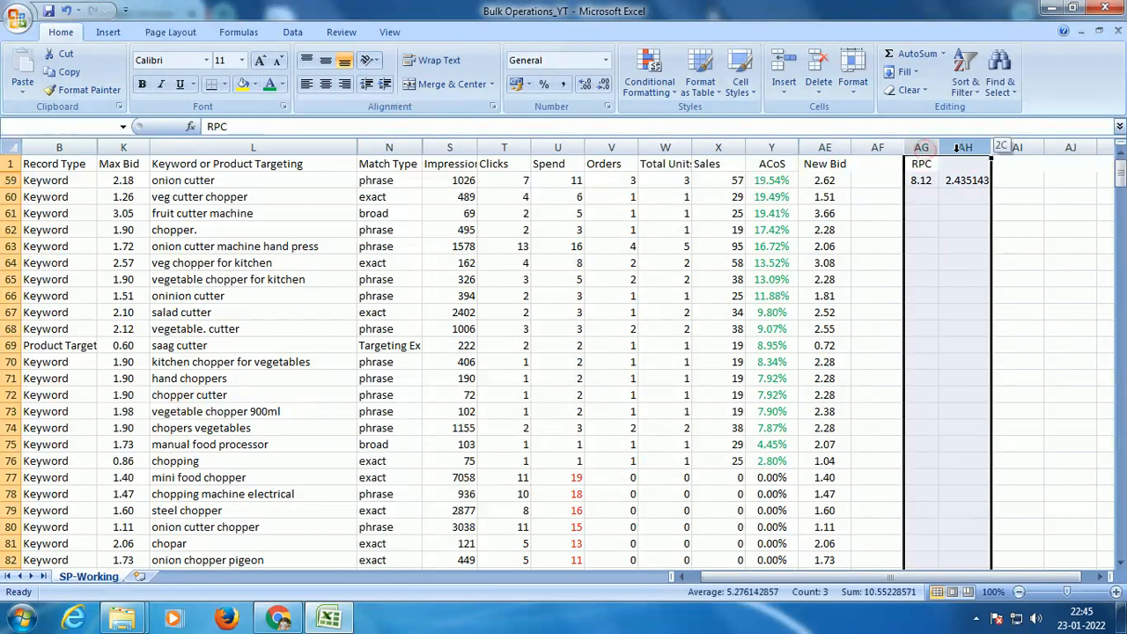
pyautogui.press('Delete')
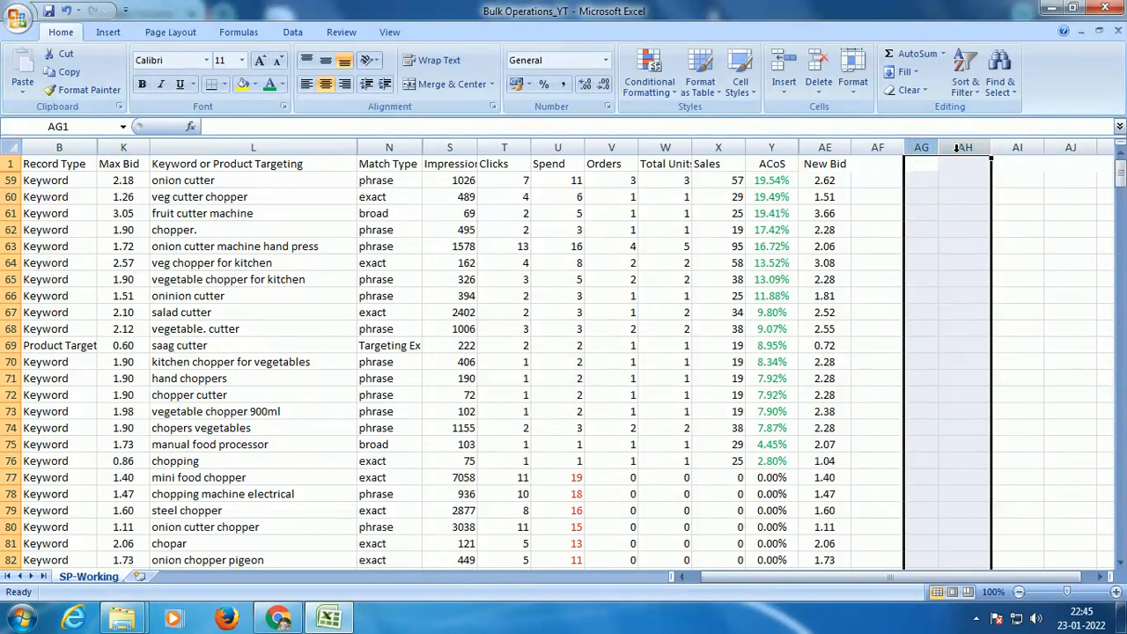
pyautogui.rightClick(16, 199)
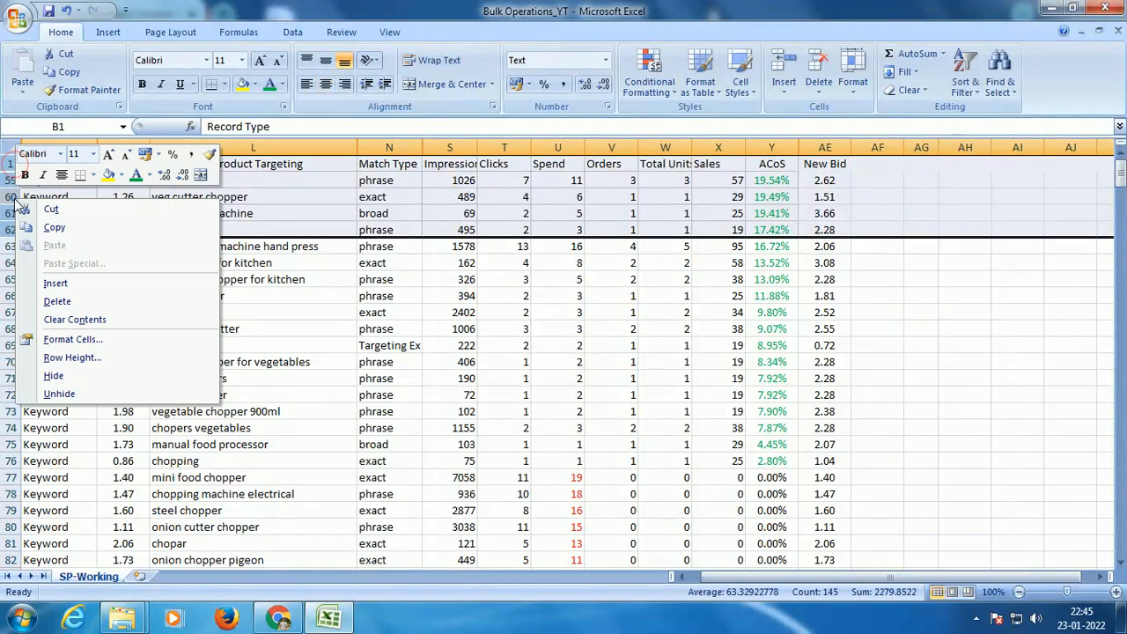
pyautogui.click(79, 392)
pyautogui.click(449, 262)
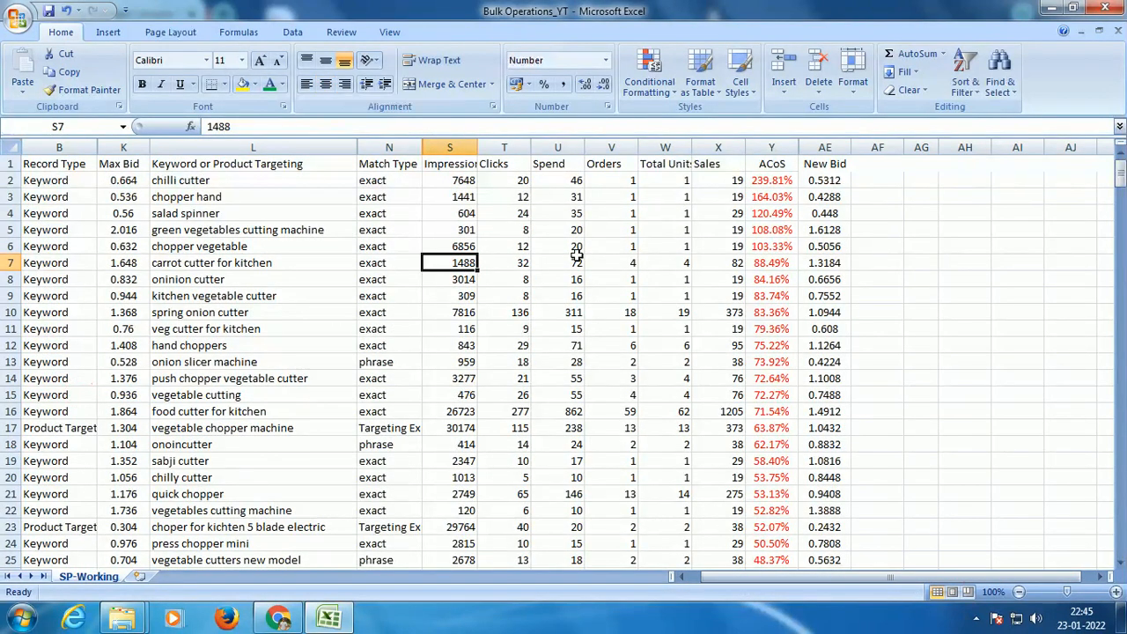
# Step: Format all New Bid values from AE2 down to the end of the column with two decimals
pyautogui.click(824, 181)
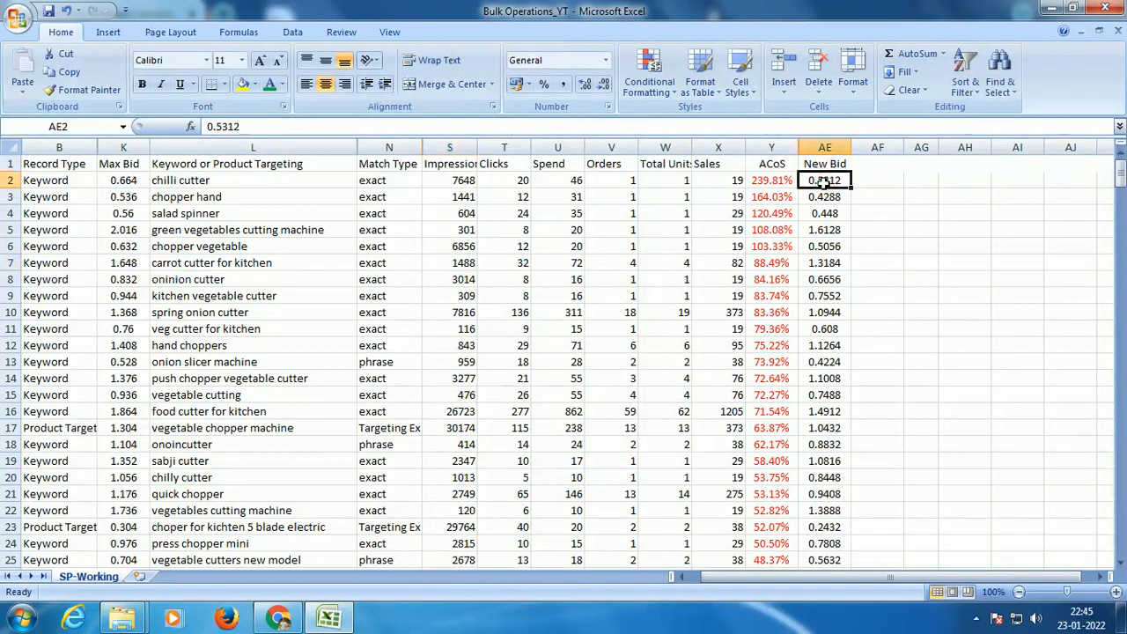
pyautogui.hotkey('ctrl', 'shift', 'Down')
pyautogui.moveTo(1120, 540); pyautogui.dragTo(1119, 155)
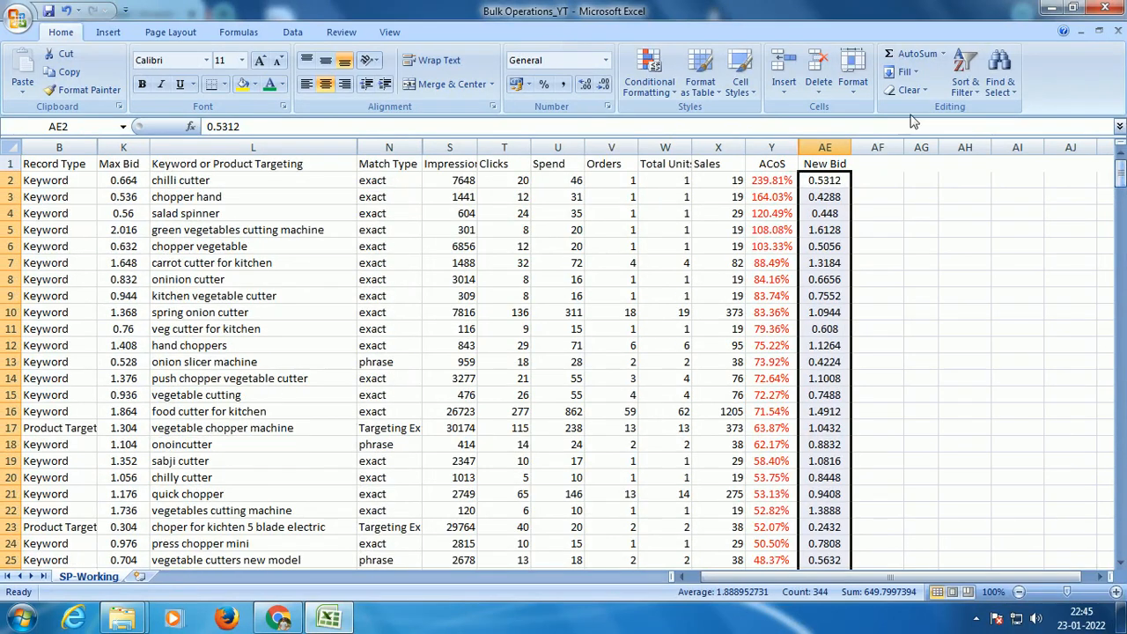
pyautogui.click(604, 85)
pyautogui.click(604, 85)
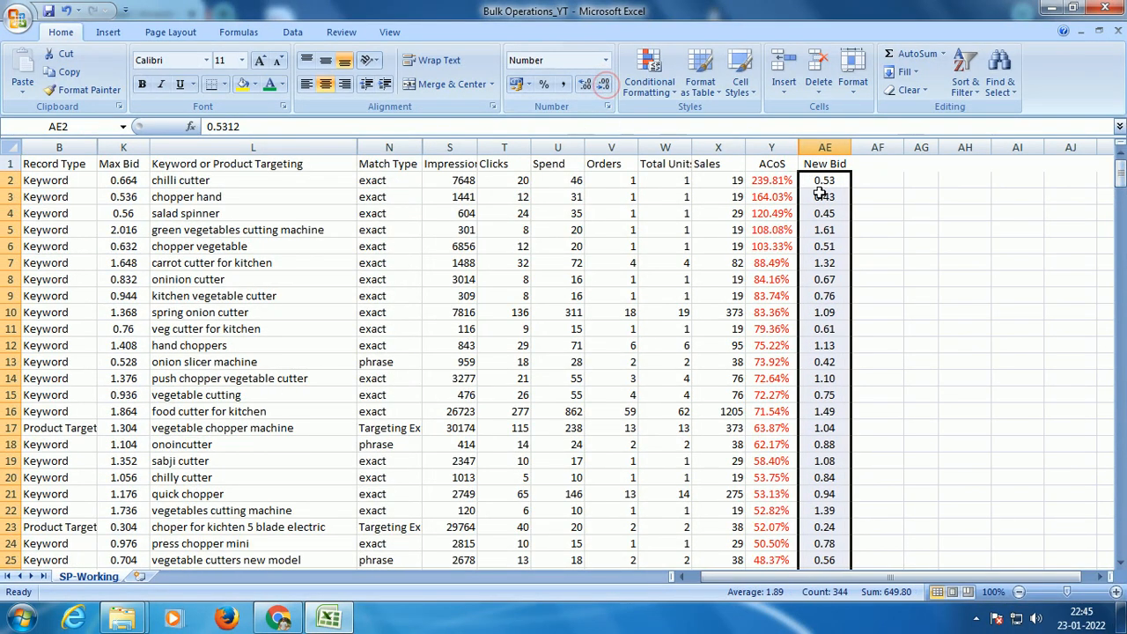
# Step: Copy the New Bid values over the Max Bid column, starting at K2
pyautogui.hotkey('ctrl', 'c')
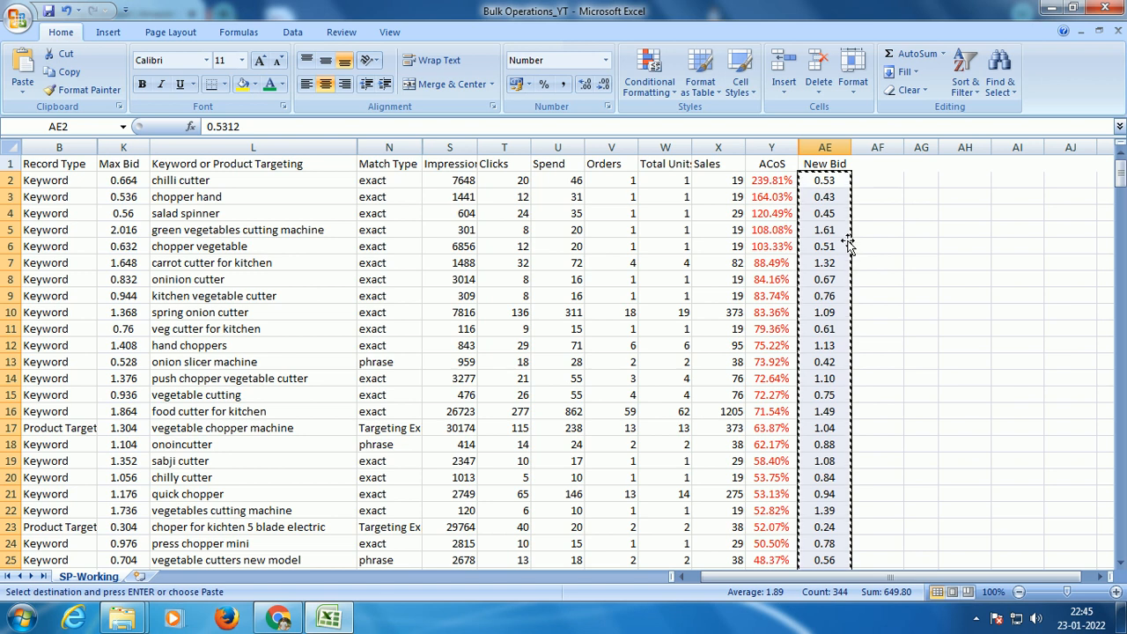
pyautogui.moveTo(872, 578); pyautogui.dragTo(841, 581)
pyautogui.click(129, 184)
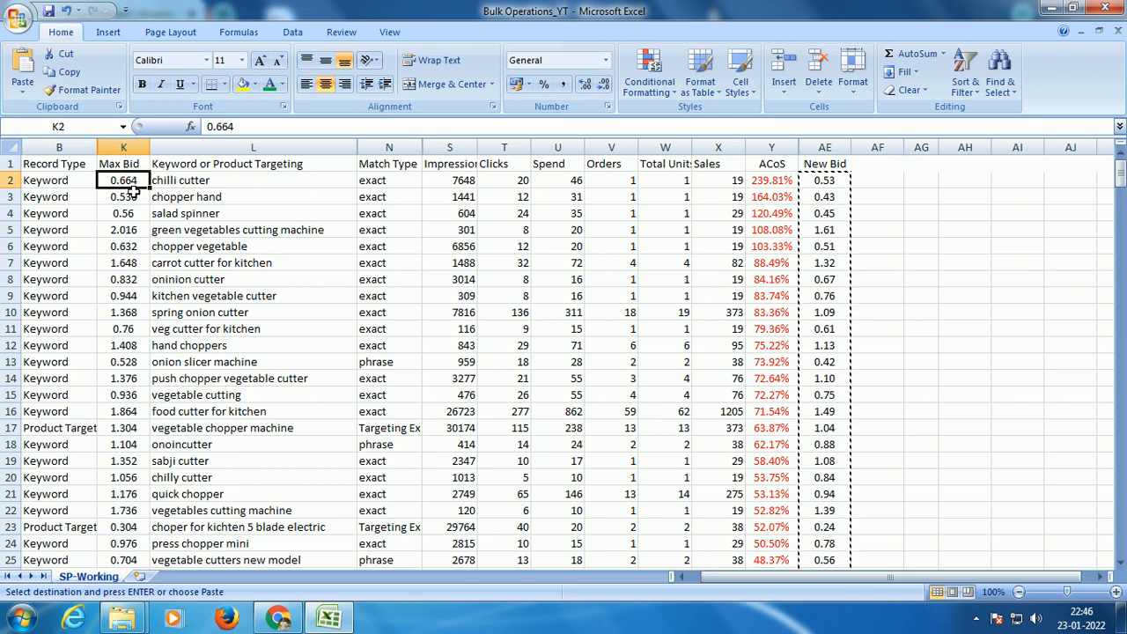
pyautogui.hotkey('ctrl', 'v')
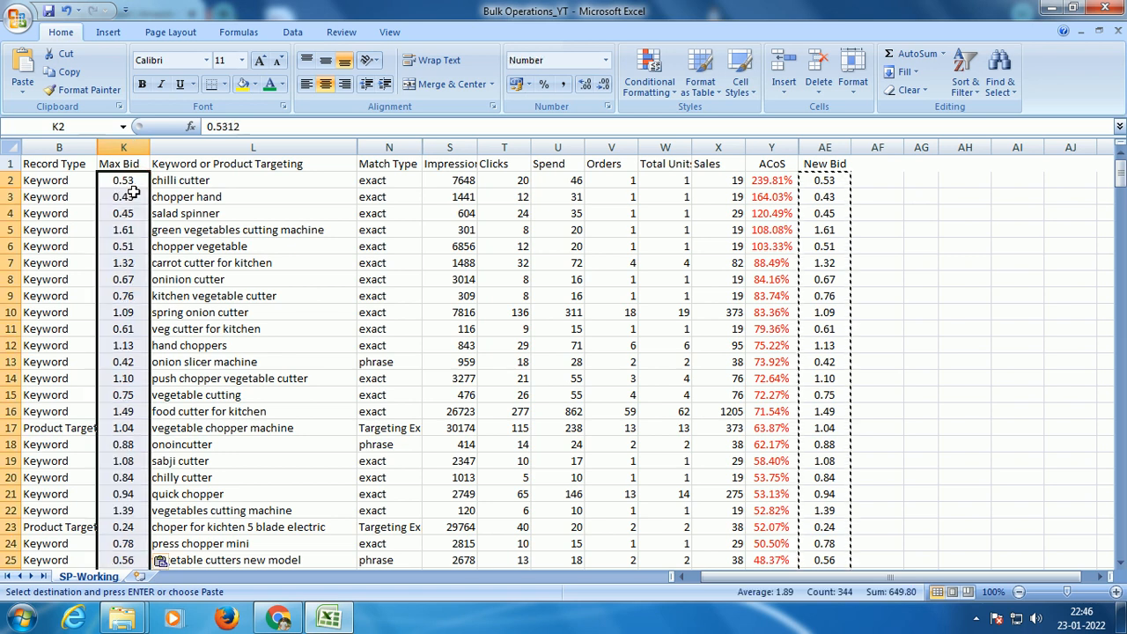
pyautogui.press('Escape')
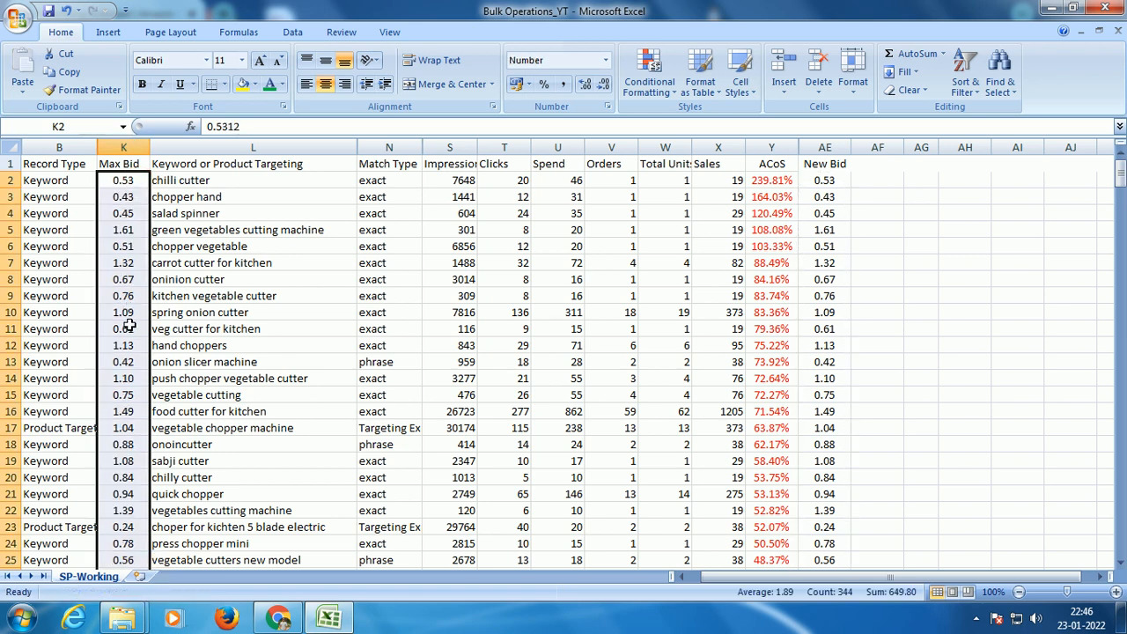
# Step: Delete the New Bid column AE and set the font color of the ACoS column Y to black
pyautogui.rightClick(828, 148)
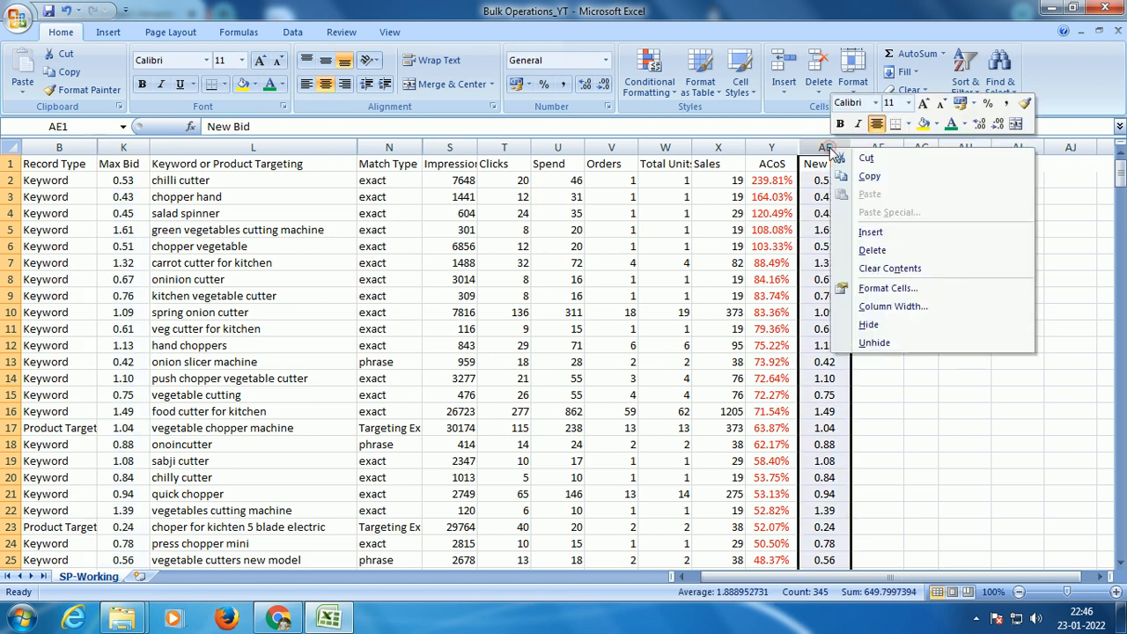
pyautogui.click(870, 251)
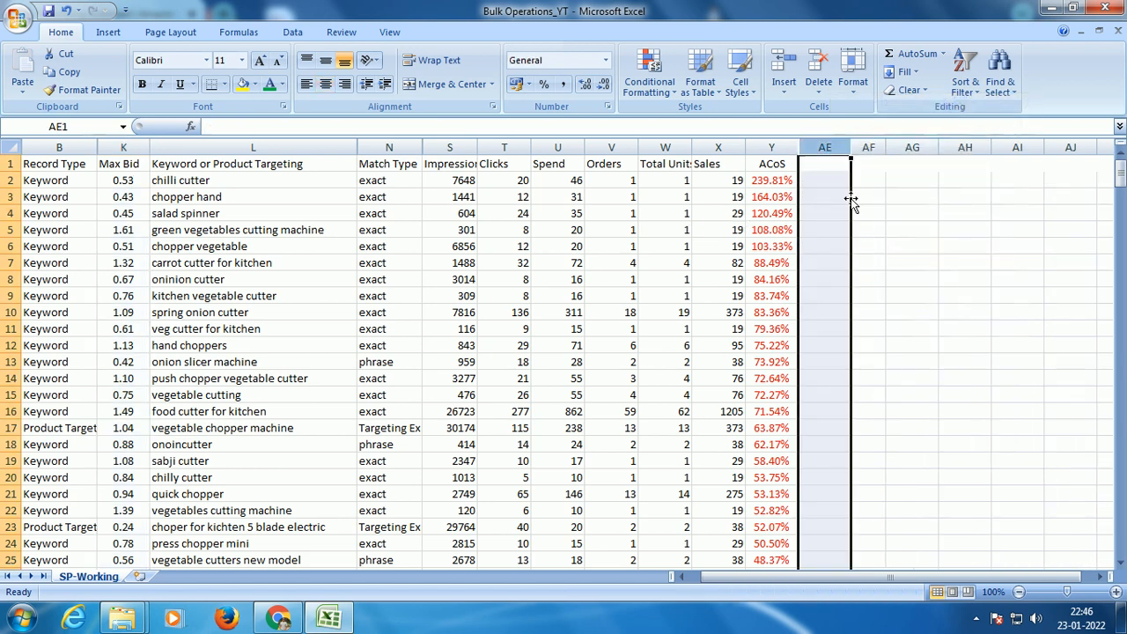
pyautogui.click(771, 150)
pyautogui.click(282, 85)
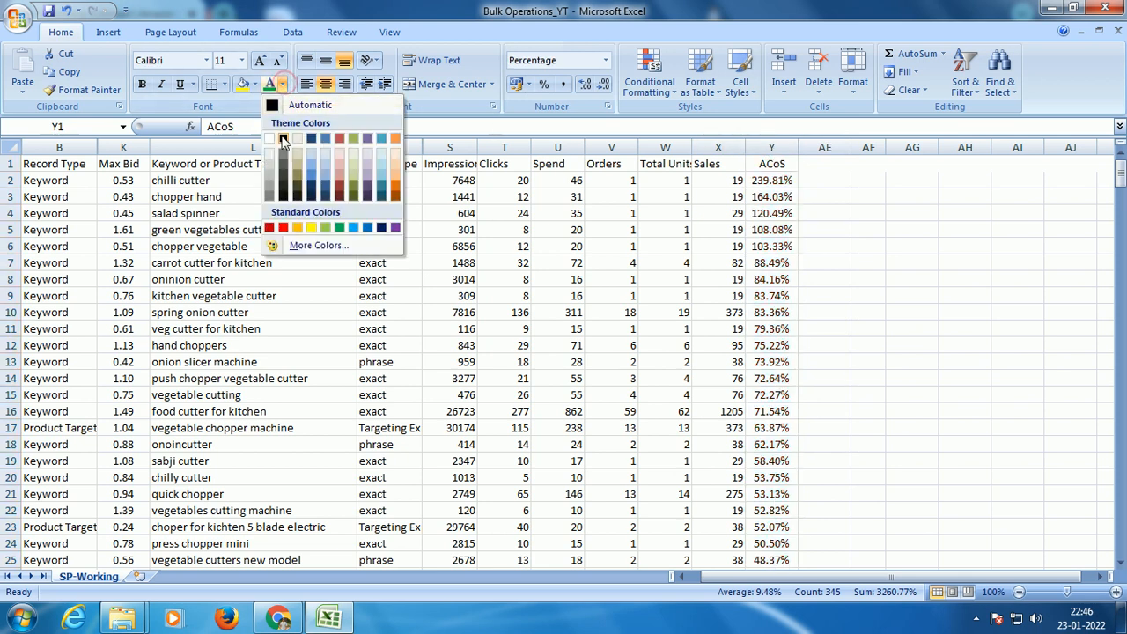
pyautogui.click(283, 139)
pyautogui.click(805, 257)
# Step: Unhide all hidden columns between B and AF and check the restored bulk file layout
pyautogui.moveTo(862, 146); pyautogui.dragTo(41, 153)
pyautogui.rightClick(59, 159)
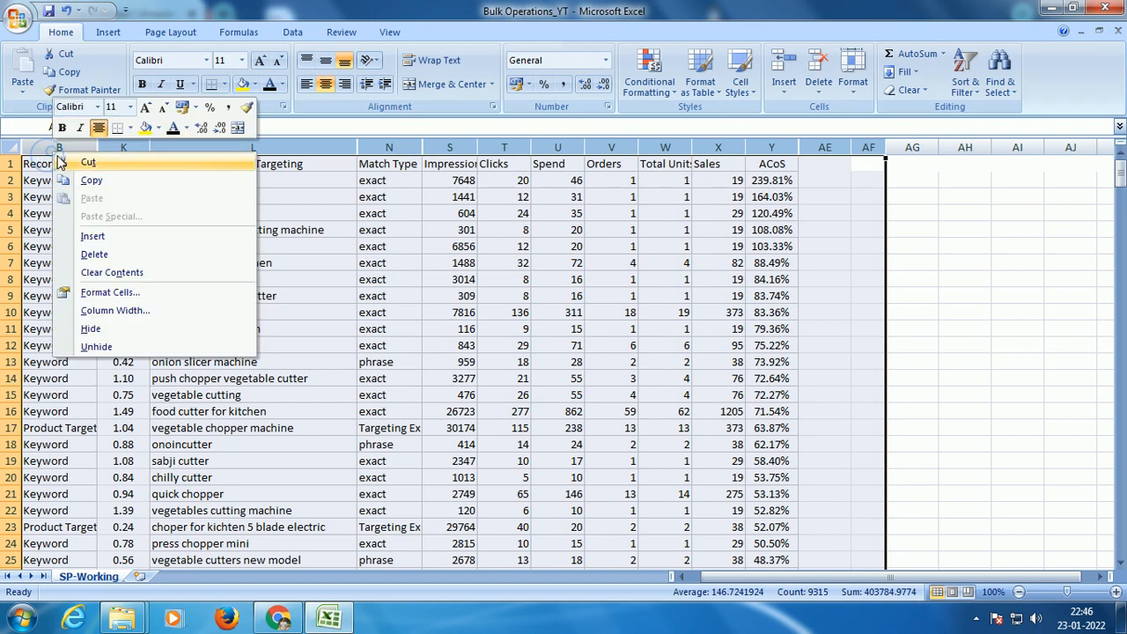
pyautogui.click(132, 346)
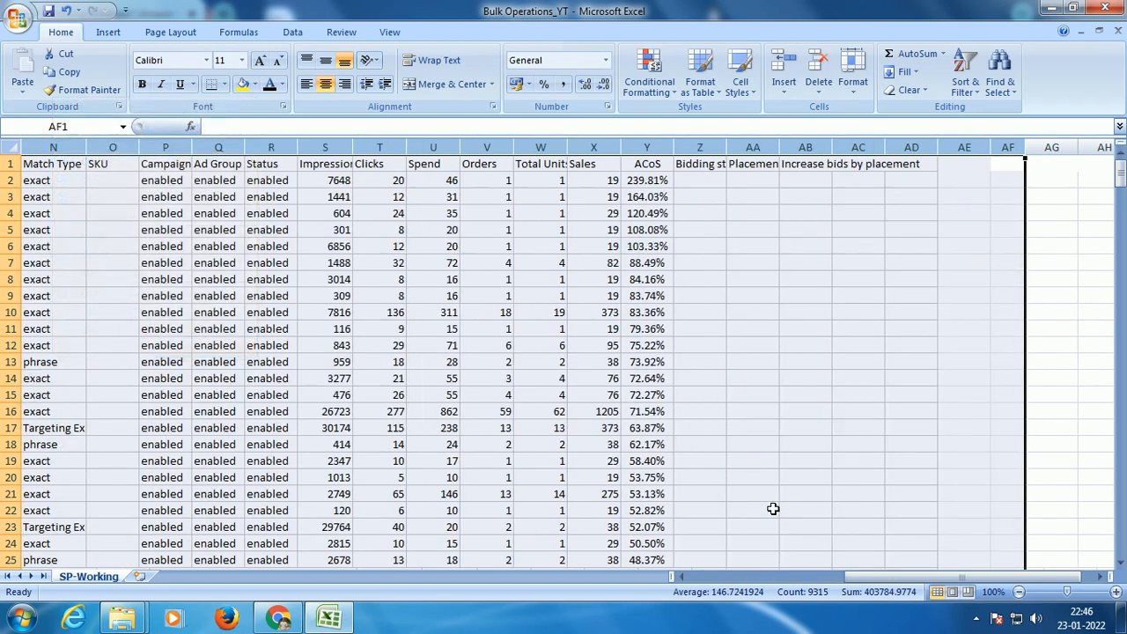
pyautogui.moveTo(876, 575); pyautogui.dragTo(675, 573)
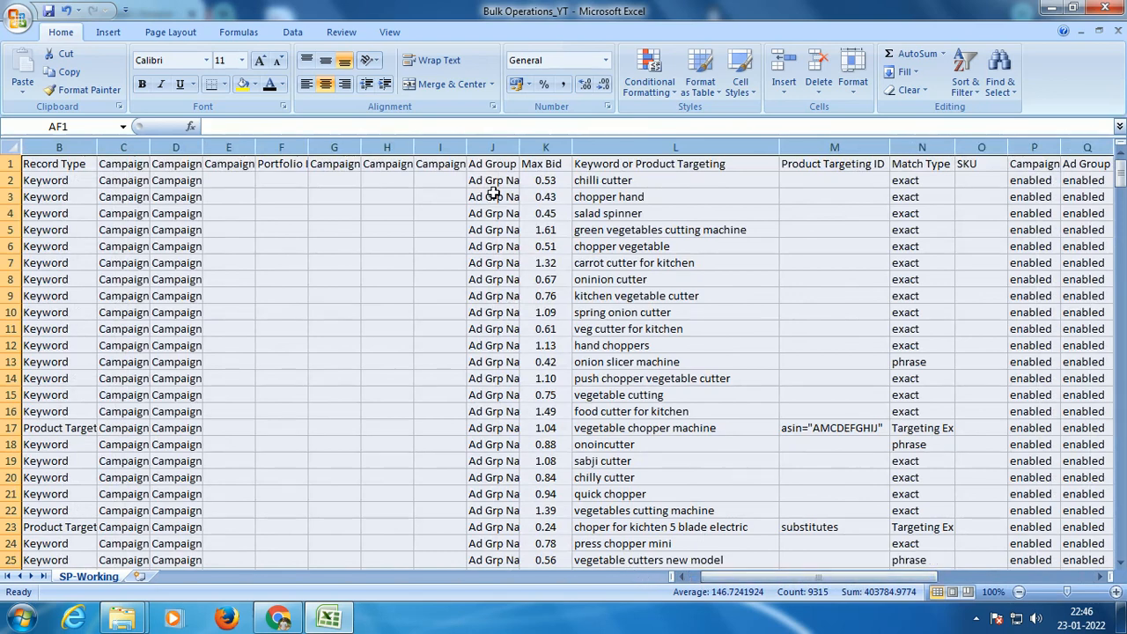
pyautogui.moveTo(747, 575); pyautogui.dragTo(678, 577)
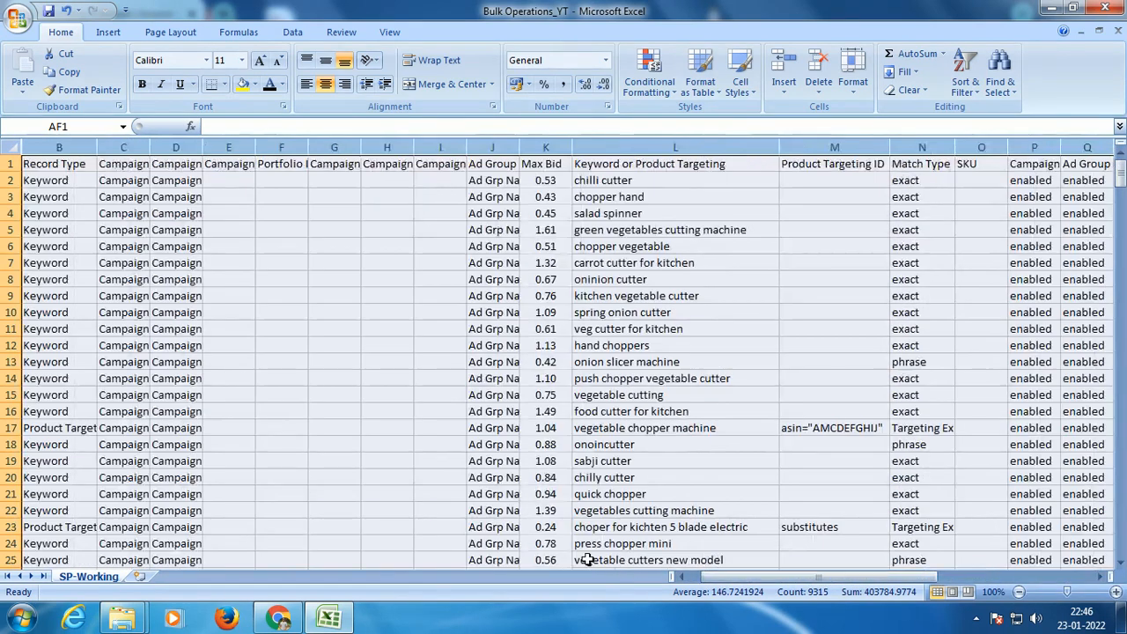
# Step: Look up which sheets are hidden in the workbook without unhiding any of them
pyautogui.rightClick(94, 574)
pyautogui.click(140, 541)
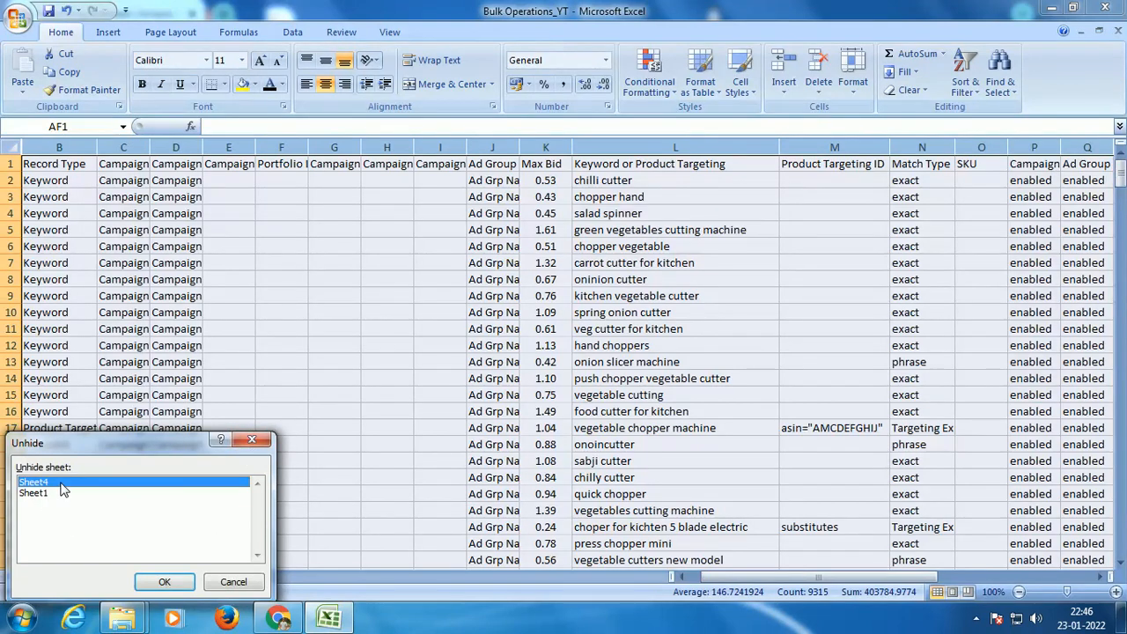
pyautogui.click(251, 440)
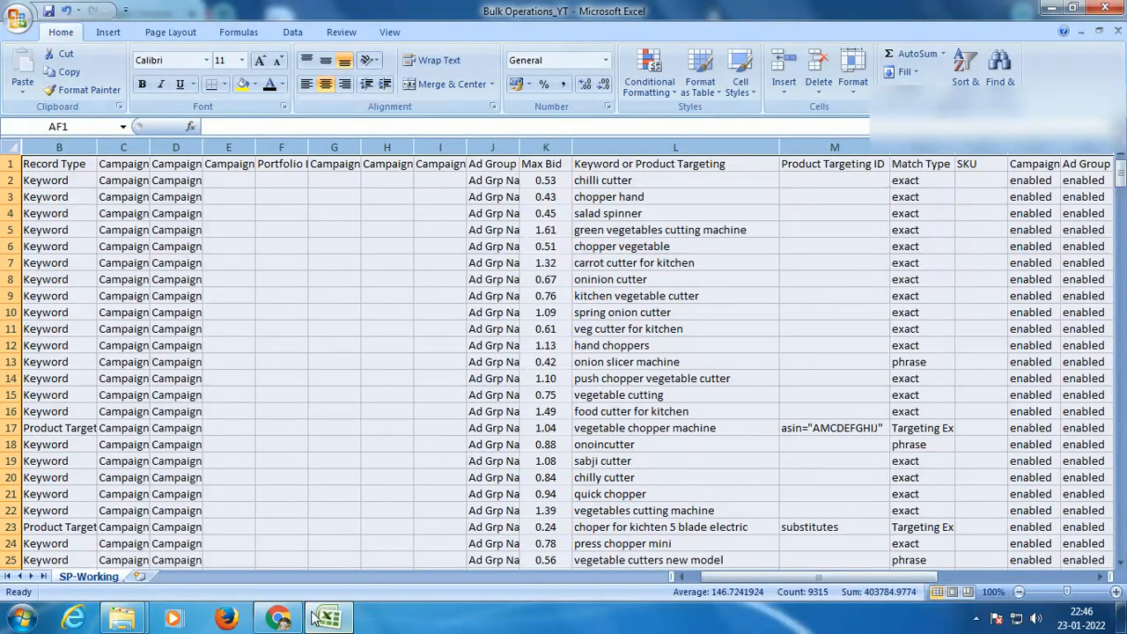
# Step: Switch to the Amazon Ads Bulk operations page in Chrome and review the upload status and the bulk spreadsheet history
pyautogui.click(277, 618)
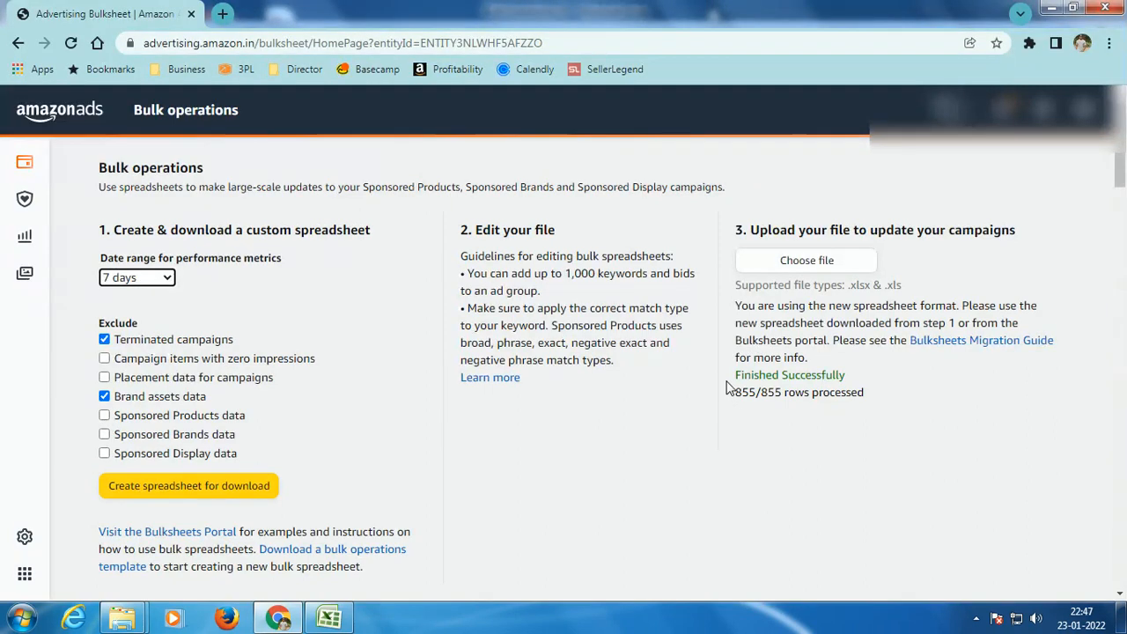
pyautogui.moveTo(732, 374); pyautogui.dragTo(873, 396)
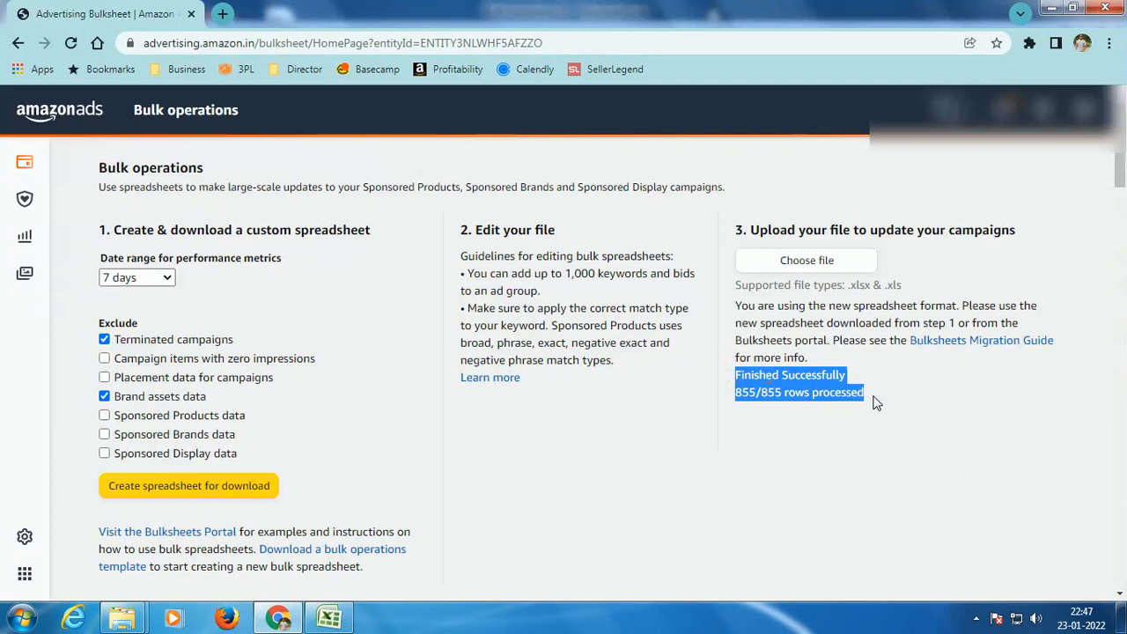
pyautogui.moveTo(1116, 181); pyautogui.dragTo(1122, 212)
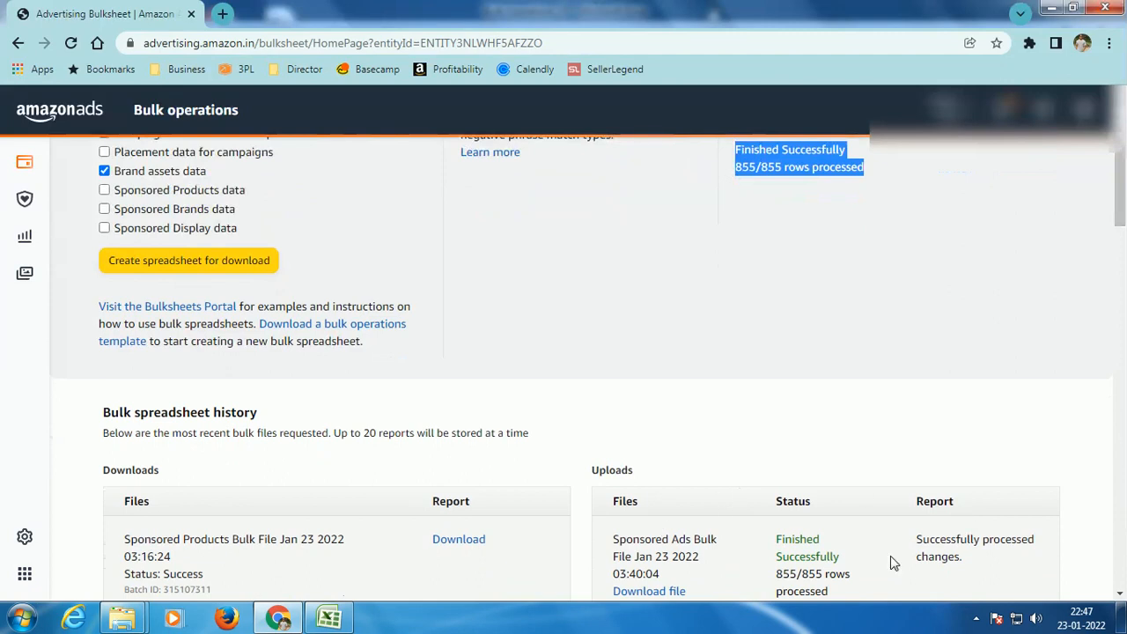
pyautogui.moveTo(1116, 204); pyautogui.dragTo(1120, 141)
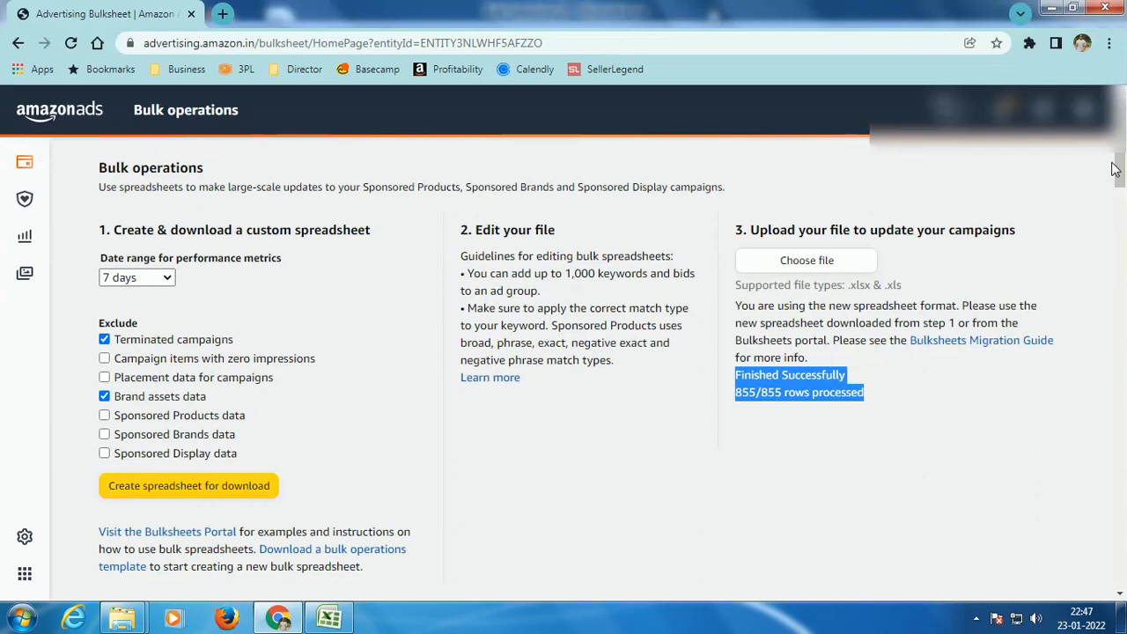
pyautogui.click(975, 619)
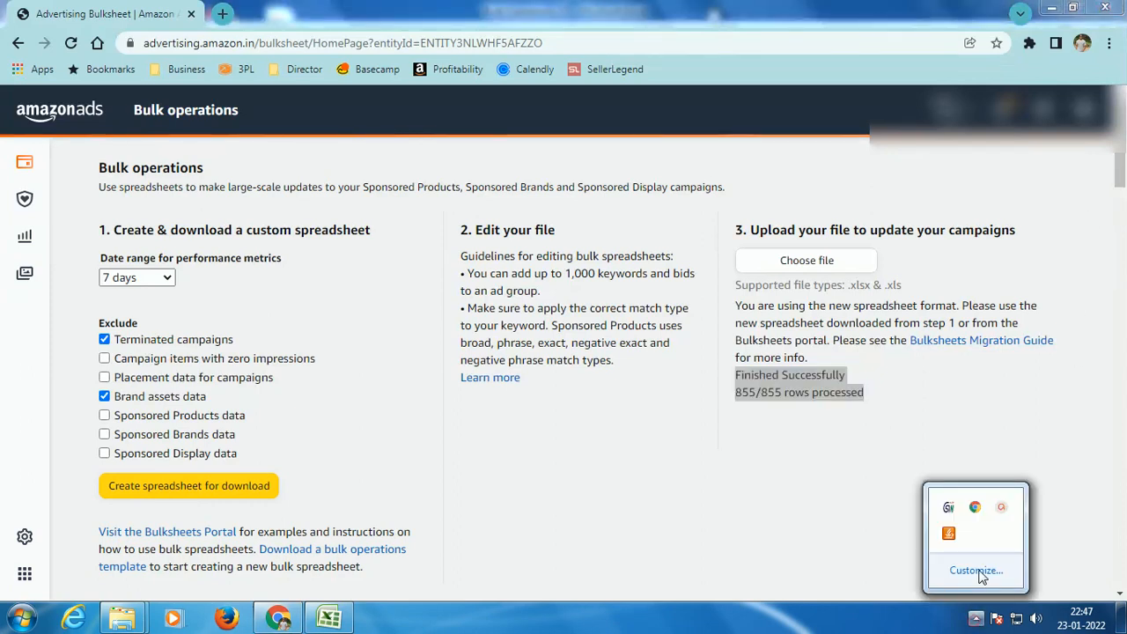
pyautogui.click(1001, 507)
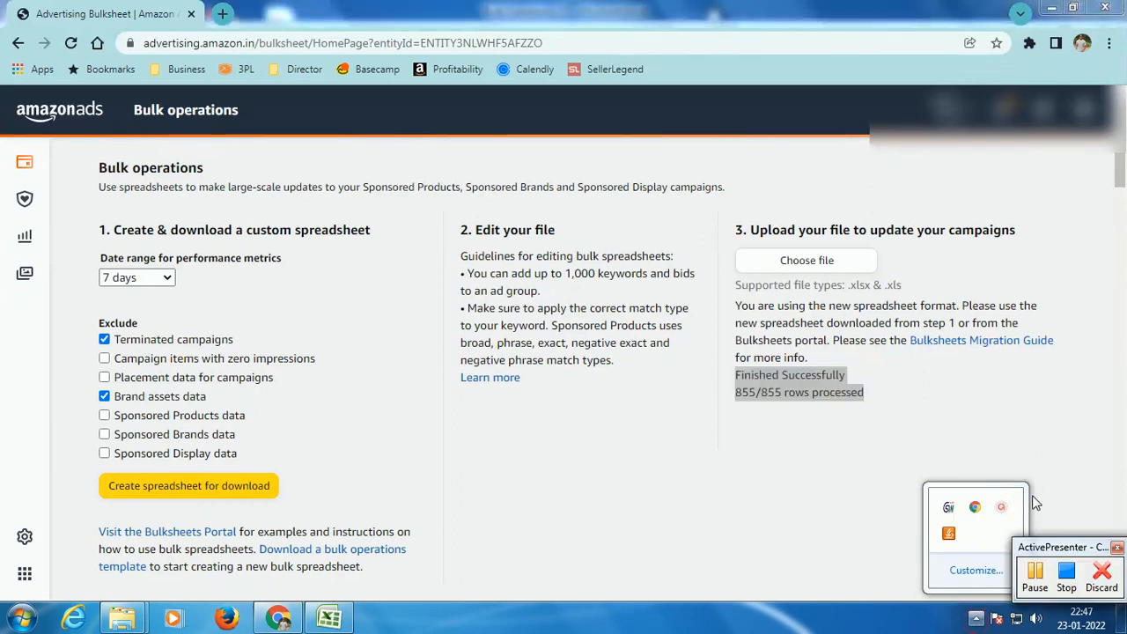